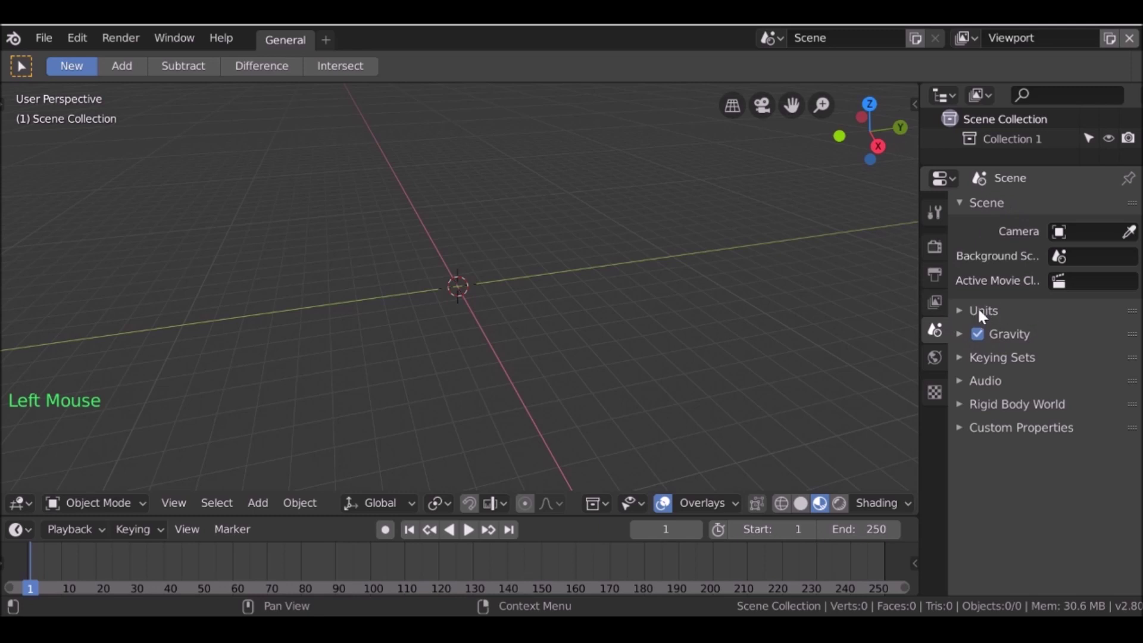
- Set the scene's unit system to Metric and its length unit to Millimeters
{"action": "left_click", "coordinate": [971, 309]}
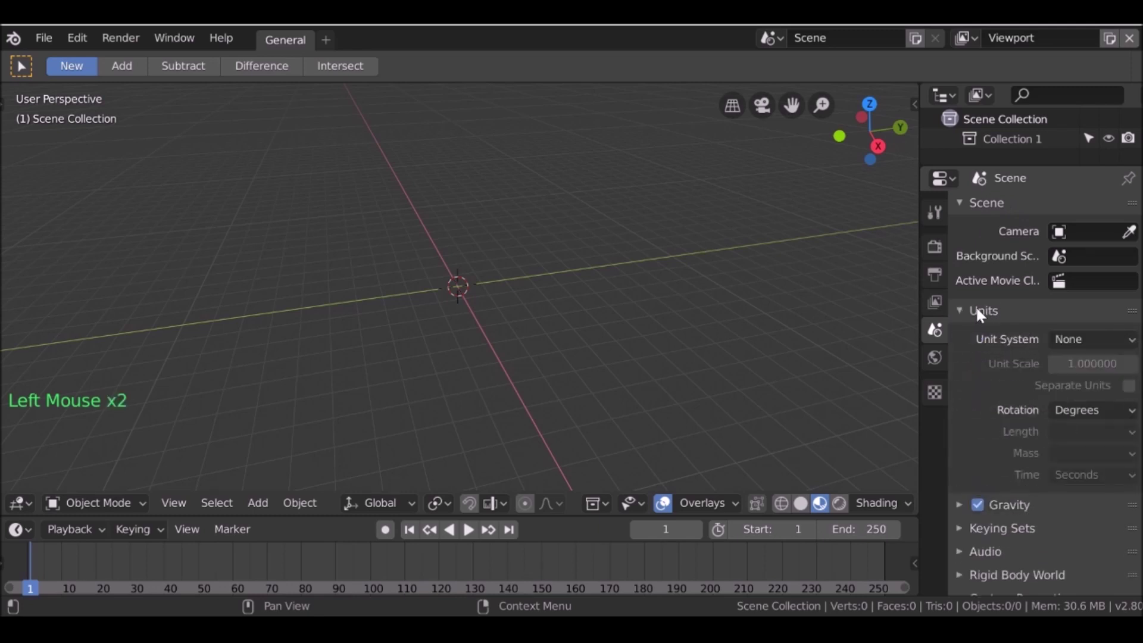
{"action": "scroll", "coordinate": [976, 309], "scroll_direction": "down", "scroll_amount": 3}
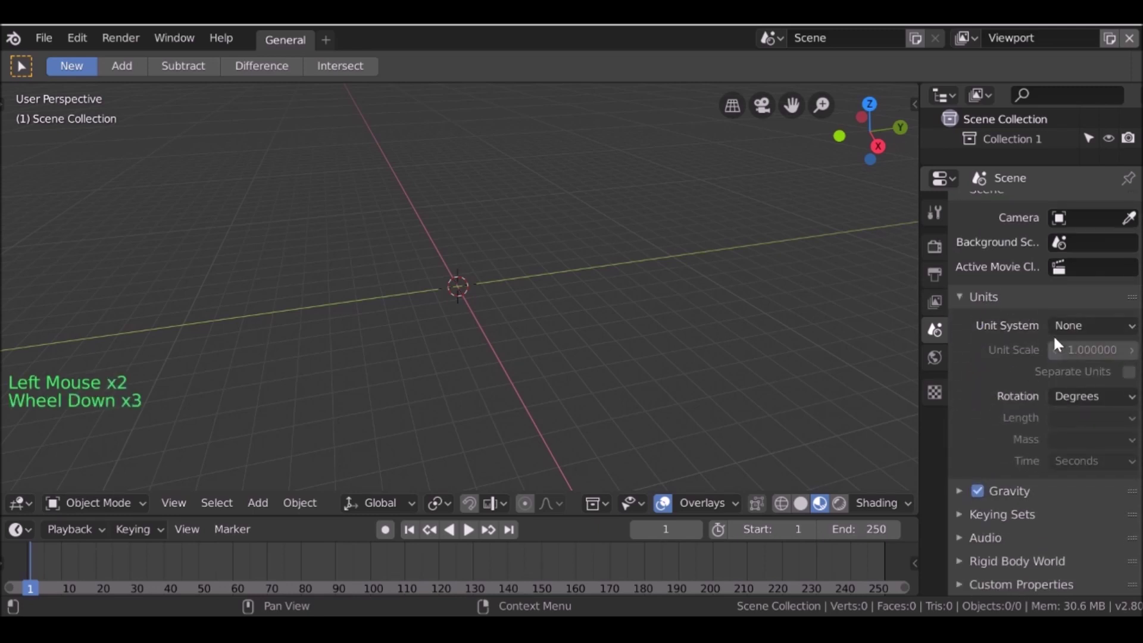
{"action": "left_click", "coordinate": [1079, 326]}
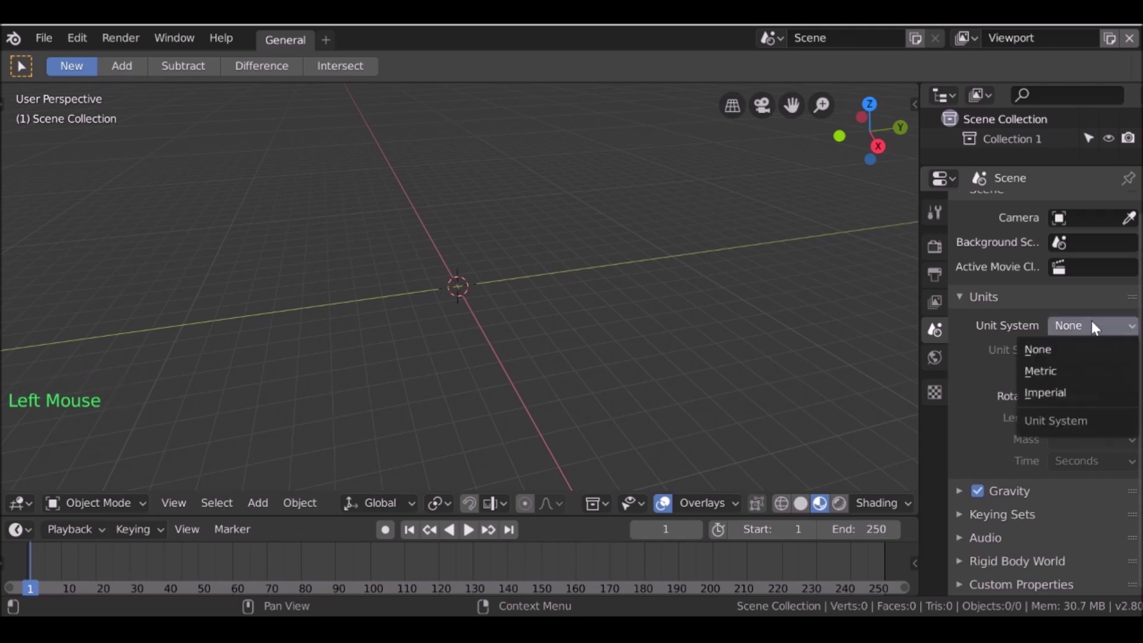
{"action": "left_click", "coordinate": [1066, 370]}
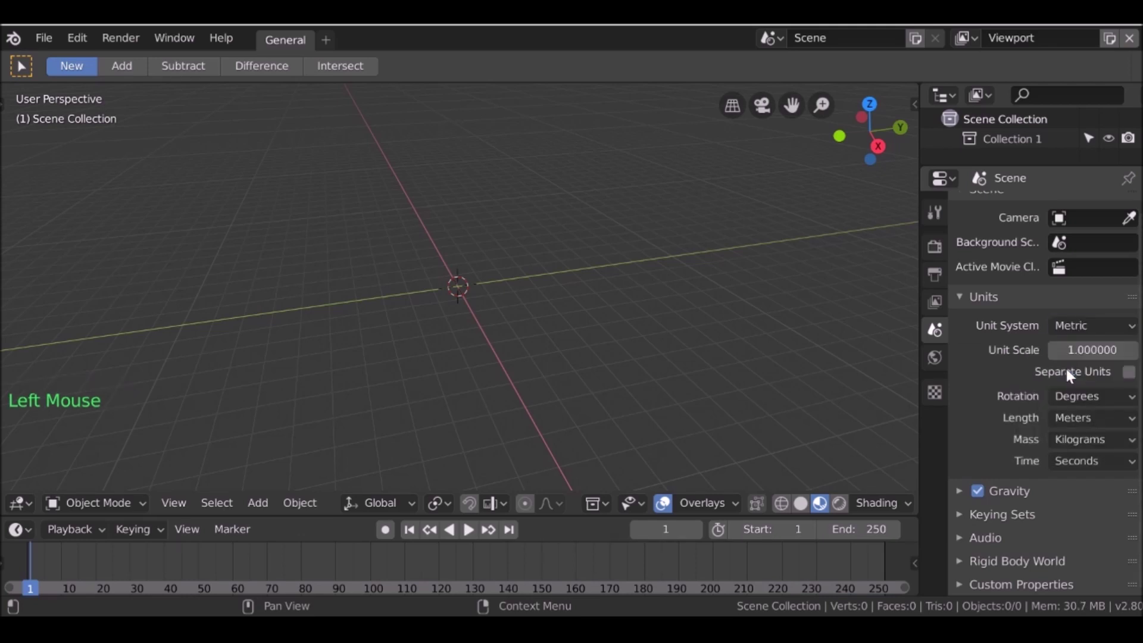
{"action": "scroll", "coordinate": [1030, 413], "scroll_direction": "down", "scroll_amount": 1}
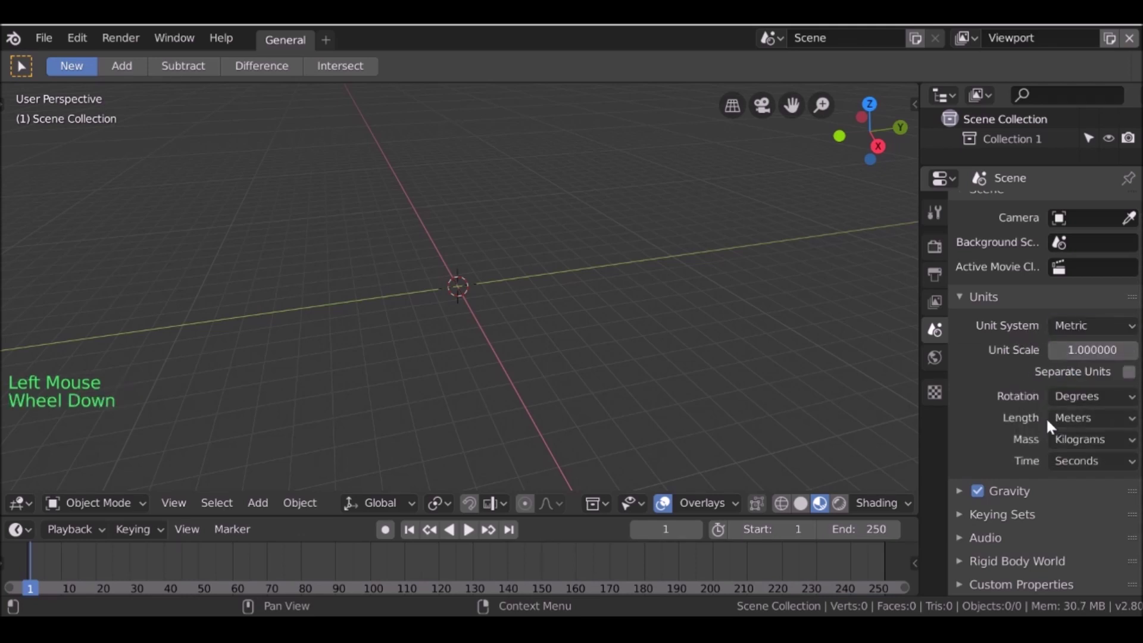
{"action": "left_click", "coordinate": [1096, 418]}
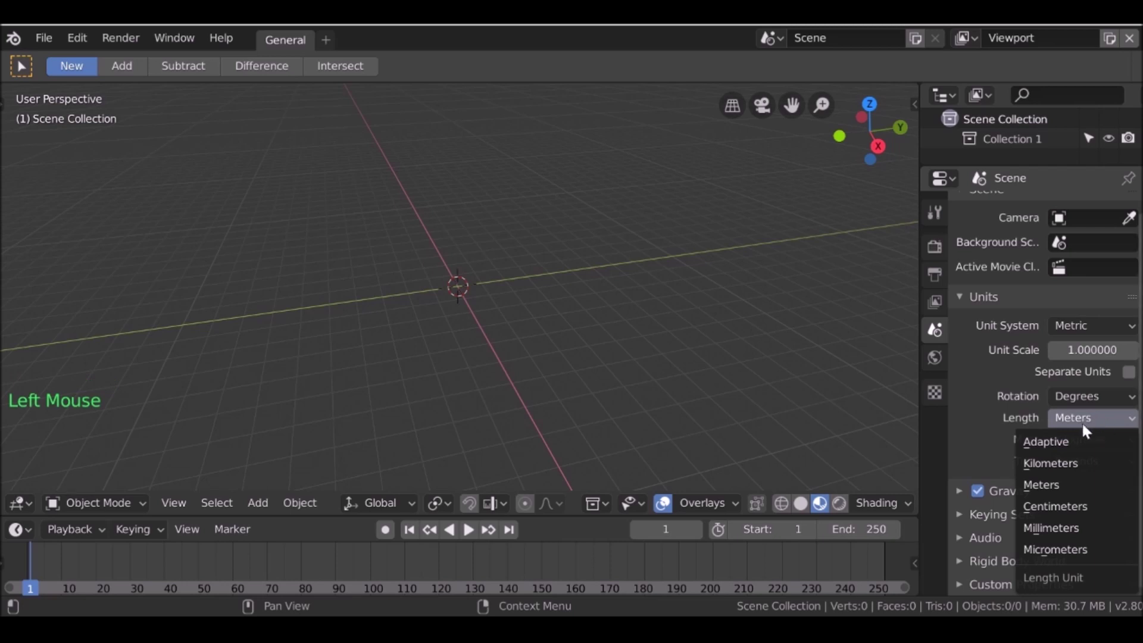
{"action": "left_click", "coordinate": [1049, 525]}
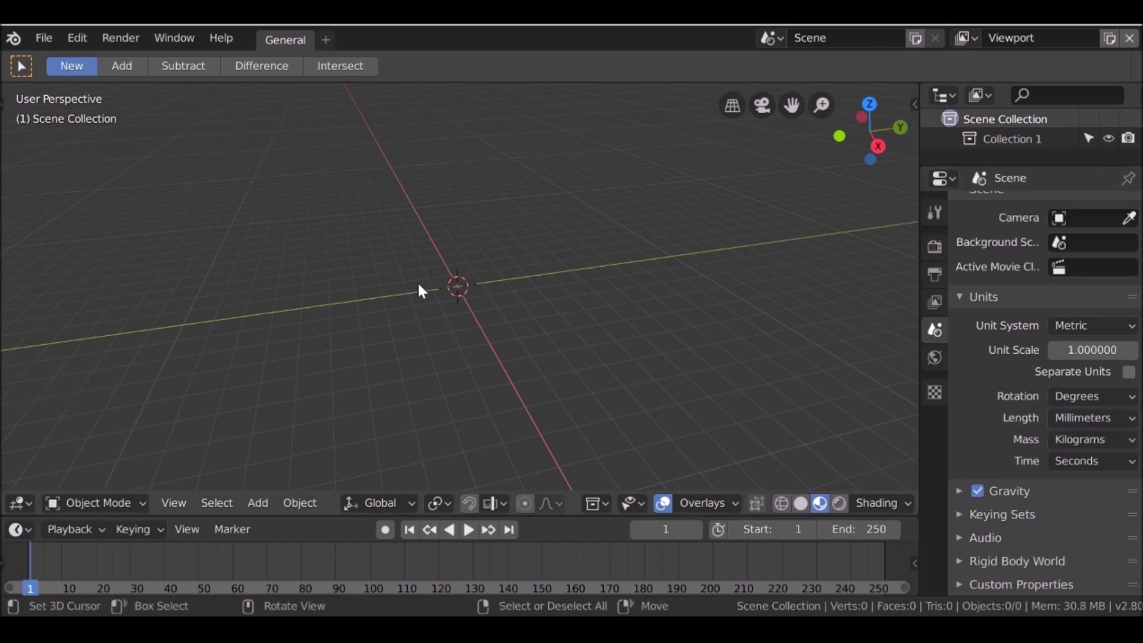
- Add a cylinder mesh at the scene's origin
{"action": "key", "text": "shift+a"}
{"action": "mouse_move", "coordinate": [344, 239]}
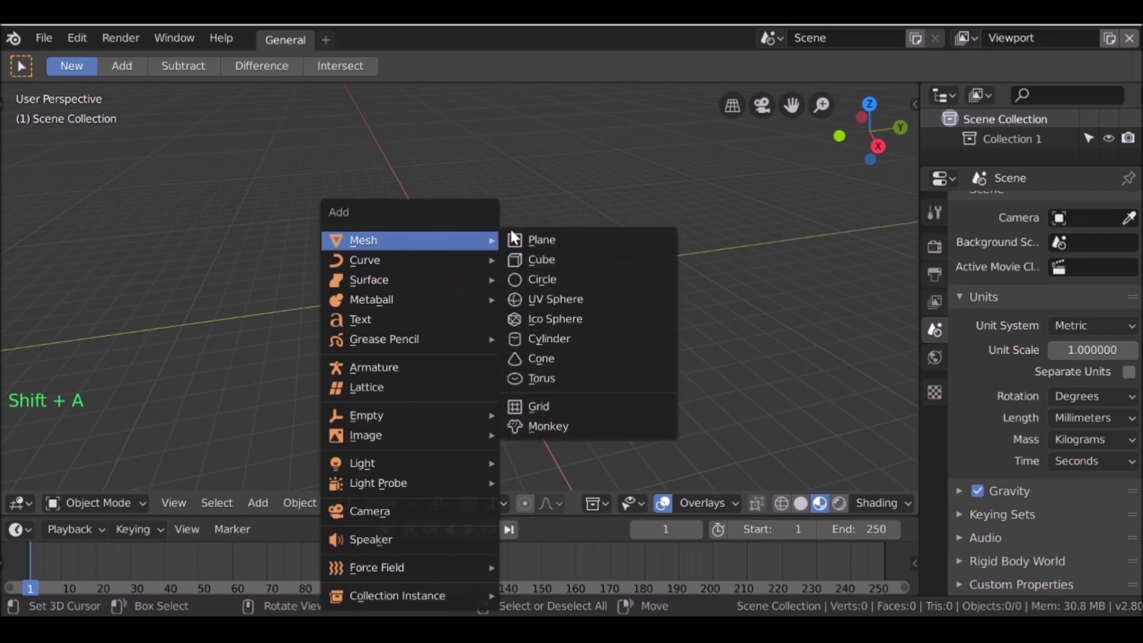
{"action": "left_click", "coordinate": [548, 339]}
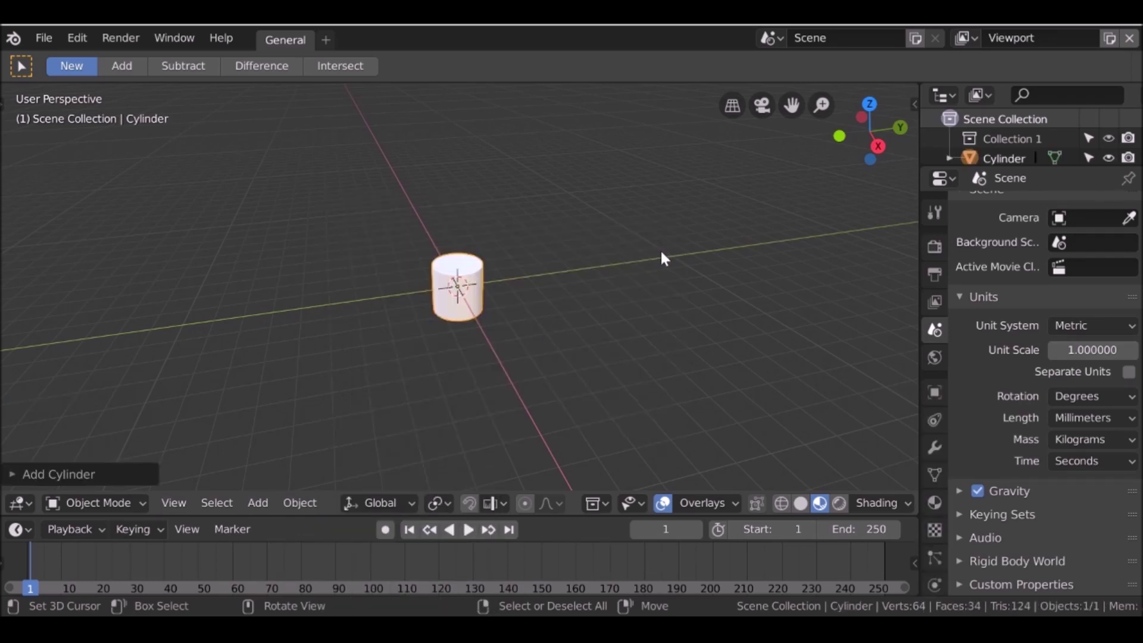
- Display the cylinder's transform properties and set its X and Y dimensions to 40 mm
{"action": "key", "text": "n"}
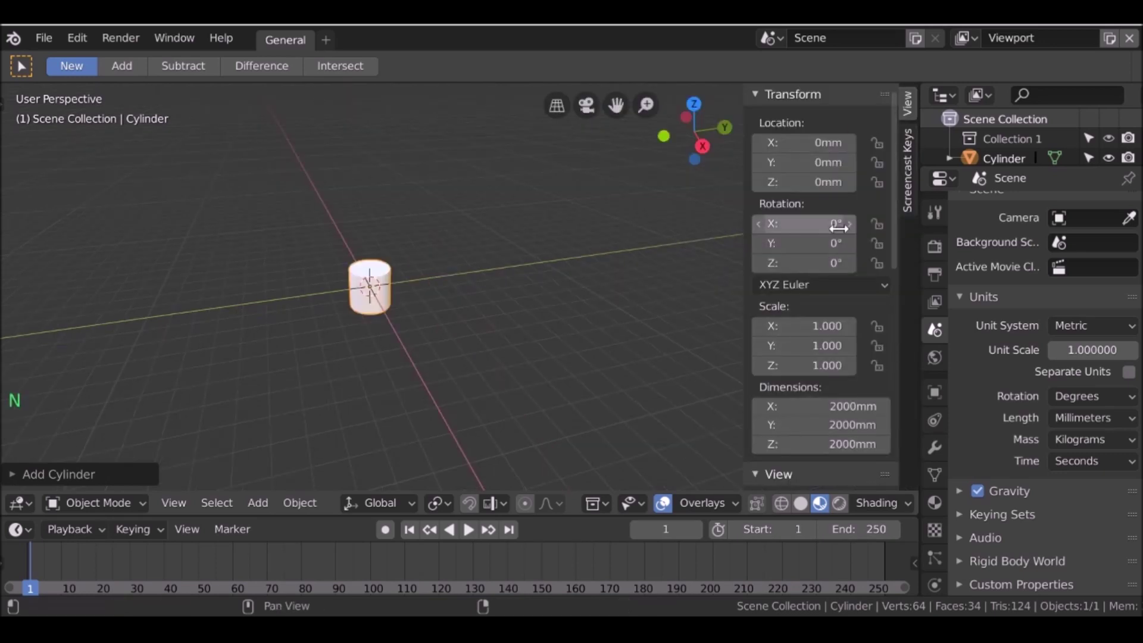
{"action": "scroll", "coordinate": [838, 231], "scroll_direction": "down", "scroll_amount": 2}
{"action": "scroll", "coordinate": [838, 234], "scroll_direction": "down", "scroll_amount": 2}
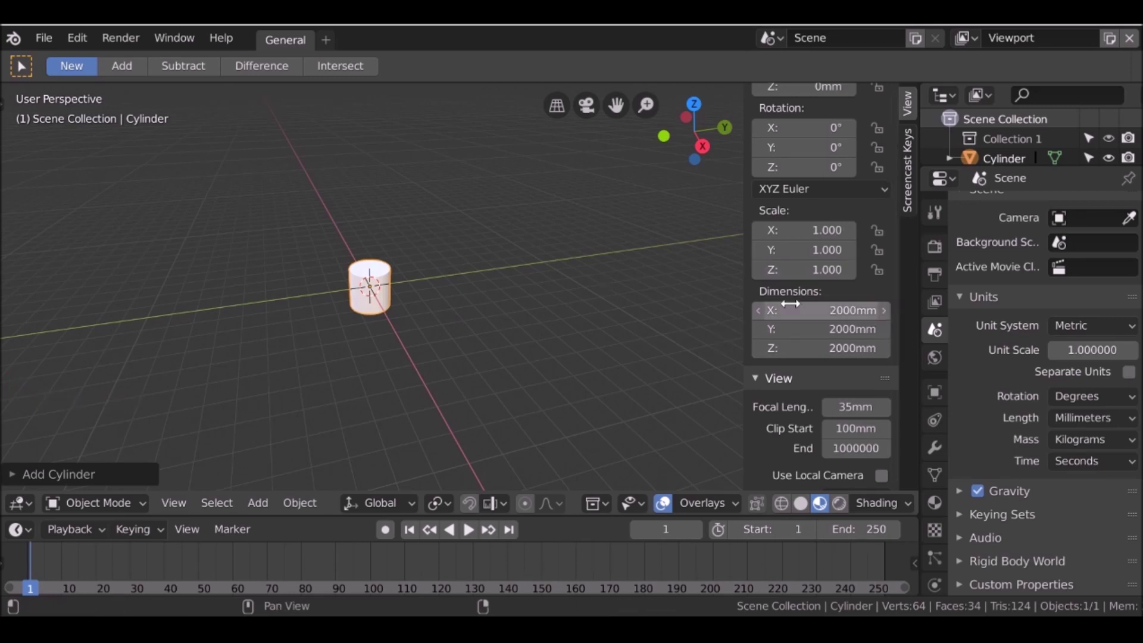
{"action": "left_click", "coordinate": [820, 311]}
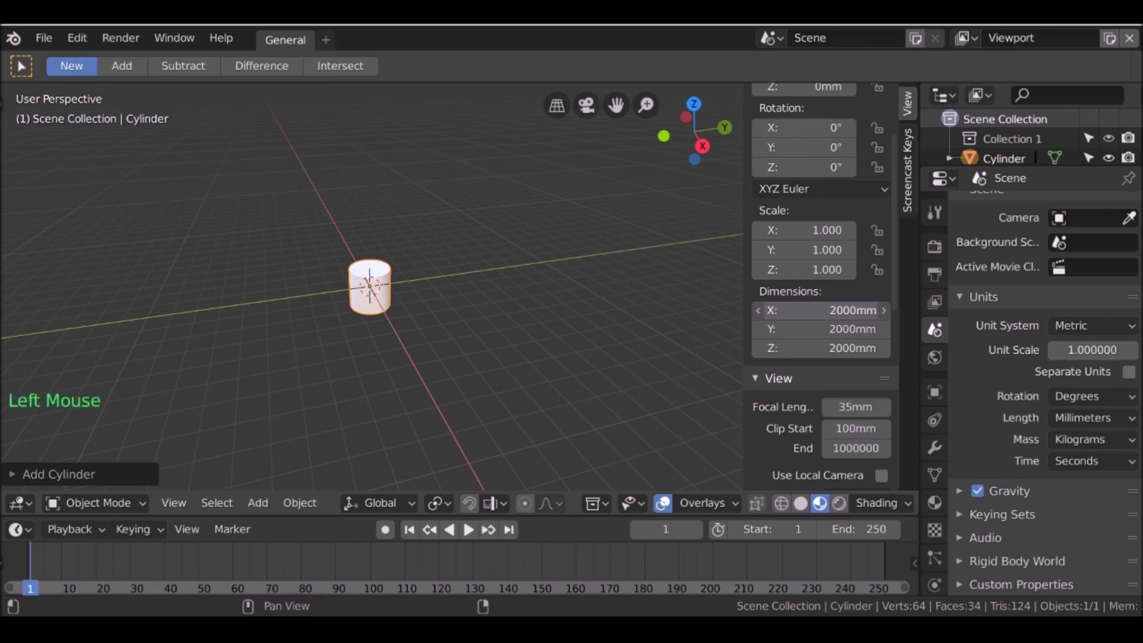
{"action": "type", "text": "4"}
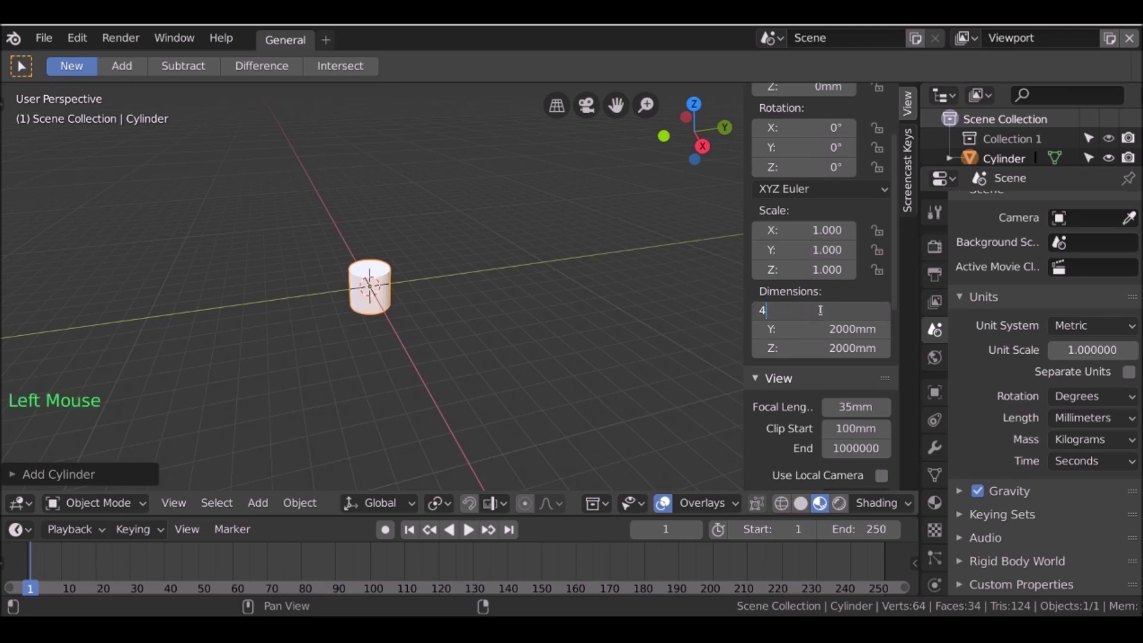
{"action": "type", "text": "0mm"}
{"action": "key", "text": "Return"}
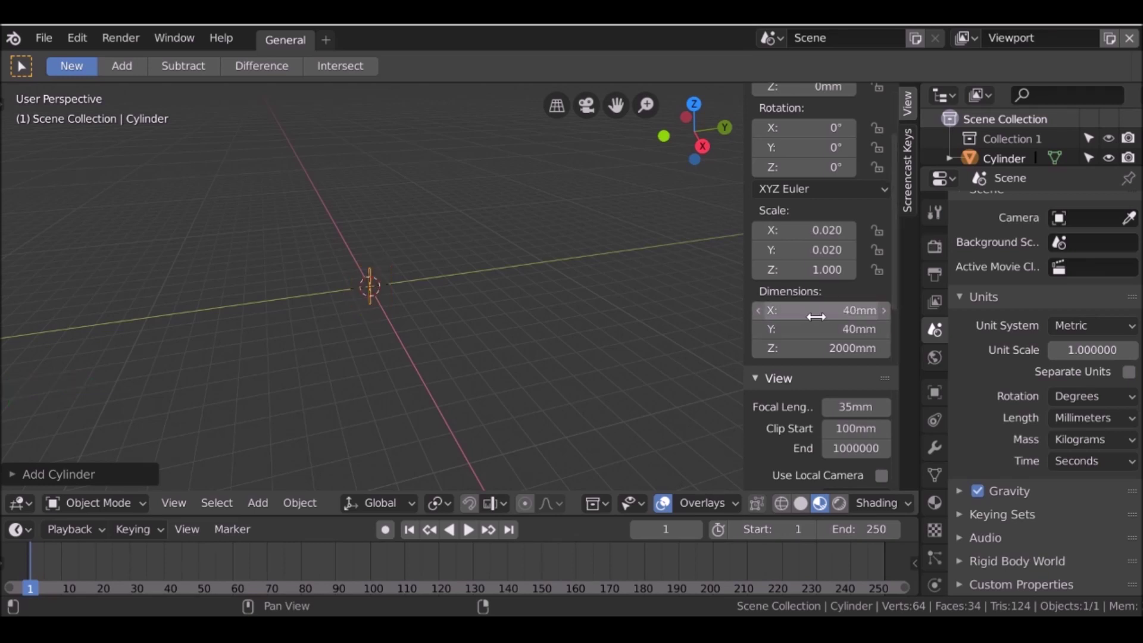
- Set the cylinder's Z dimension to 3 mm and inspect the resulting disc up close
{"action": "left_click", "coordinate": [819, 348]}
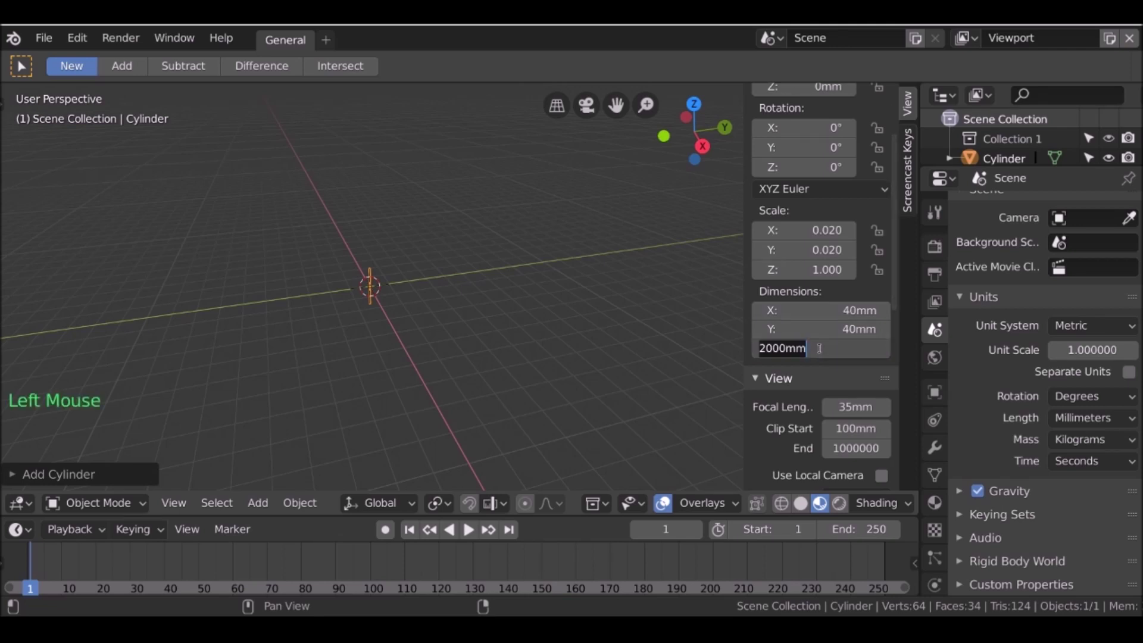
{"action": "type", "text": "3mm"}
{"action": "key", "text": "Return"}
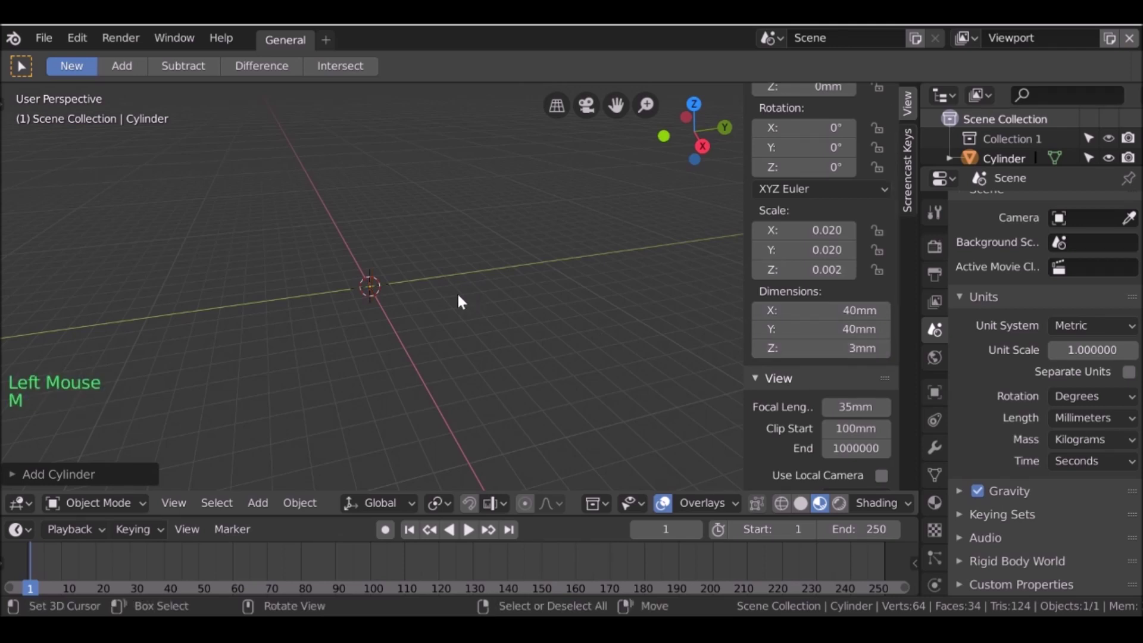
{"action": "scroll", "coordinate": [455, 293], "scroll_direction": "up", "scroll_amount": 20}
{"action": "scroll", "coordinate": [456, 294], "scroll_direction": "up", "scroll_amount": 10}
{"action": "scroll", "coordinate": [456, 294], "scroll_direction": "down", "scroll_amount": 5}
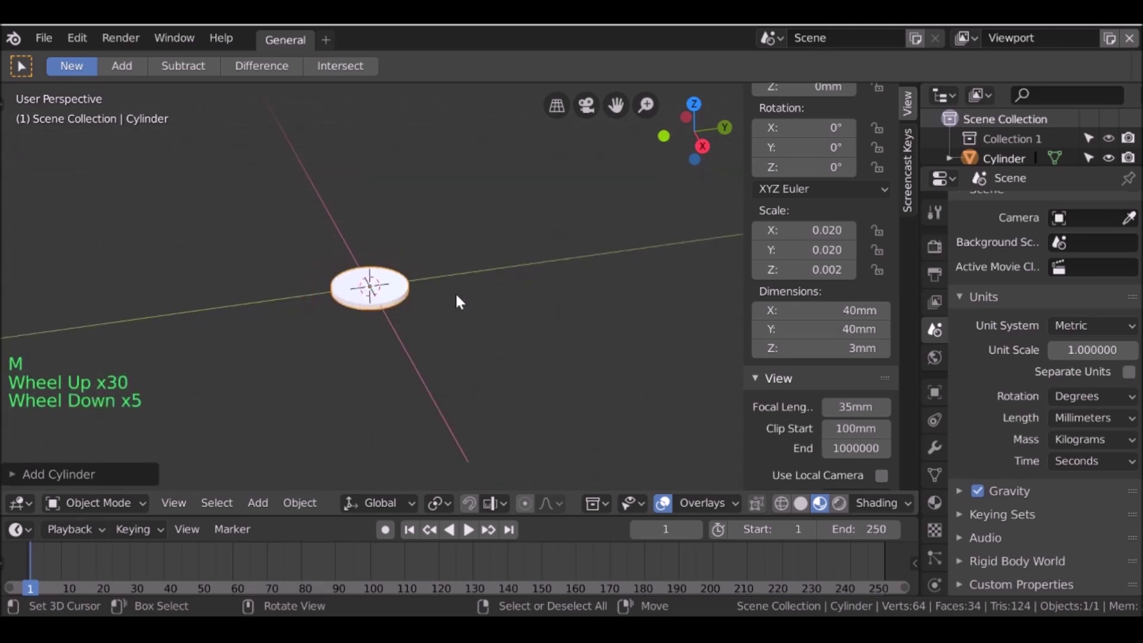
{"action": "scroll", "coordinate": [417, 309], "scroll_direction": "down", "scroll_amount": 11}
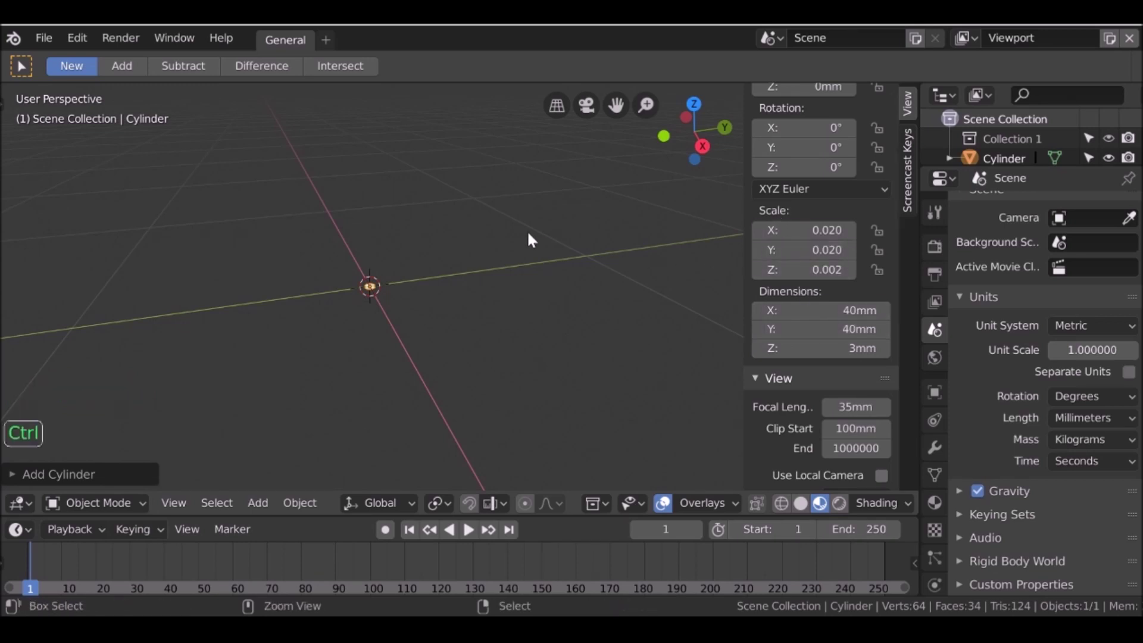
- Apply the scale of the flattened cylinder
{"action": "key", "text": "ctrl+a"}
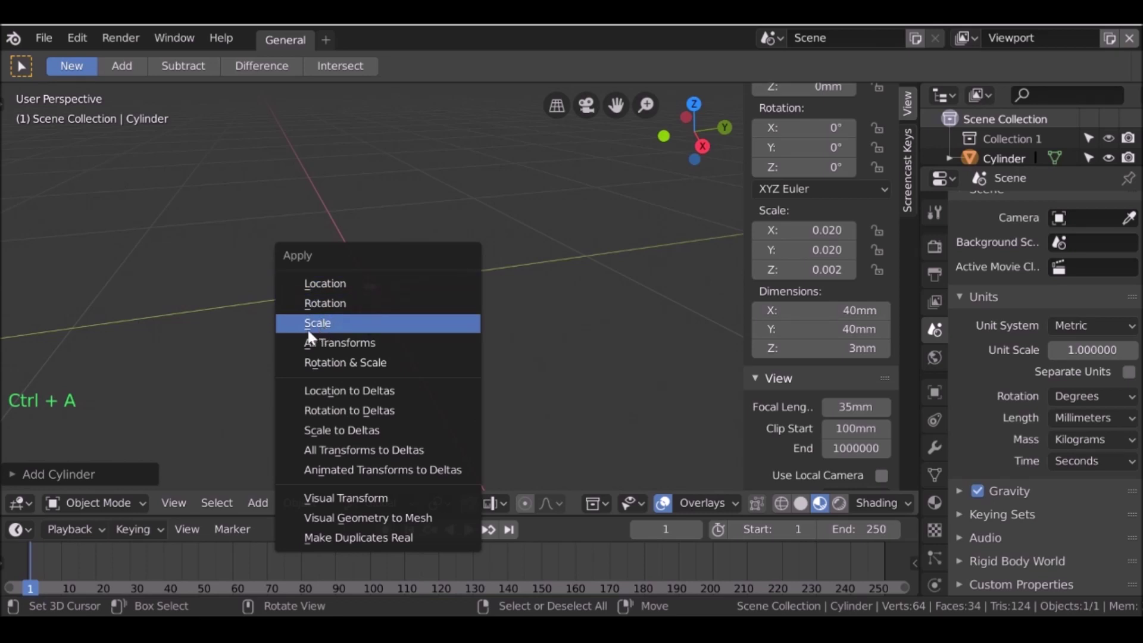
{"action": "left_click", "coordinate": [381, 325]}
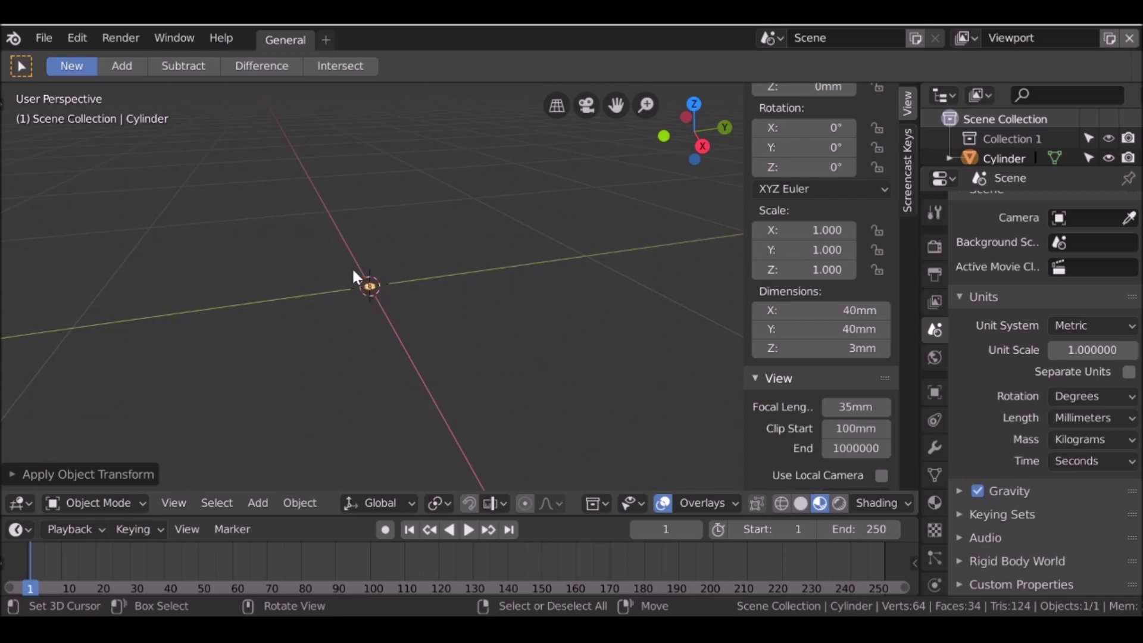
{"action": "scroll", "coordinate": [395, 296], "scroll_direction": "up", "scroll_amount": 10}
- Export the selected cylinder in STL format as Test.stl in the STL Test folder
{"action": "left_click", "coordinate": [44, 39]}
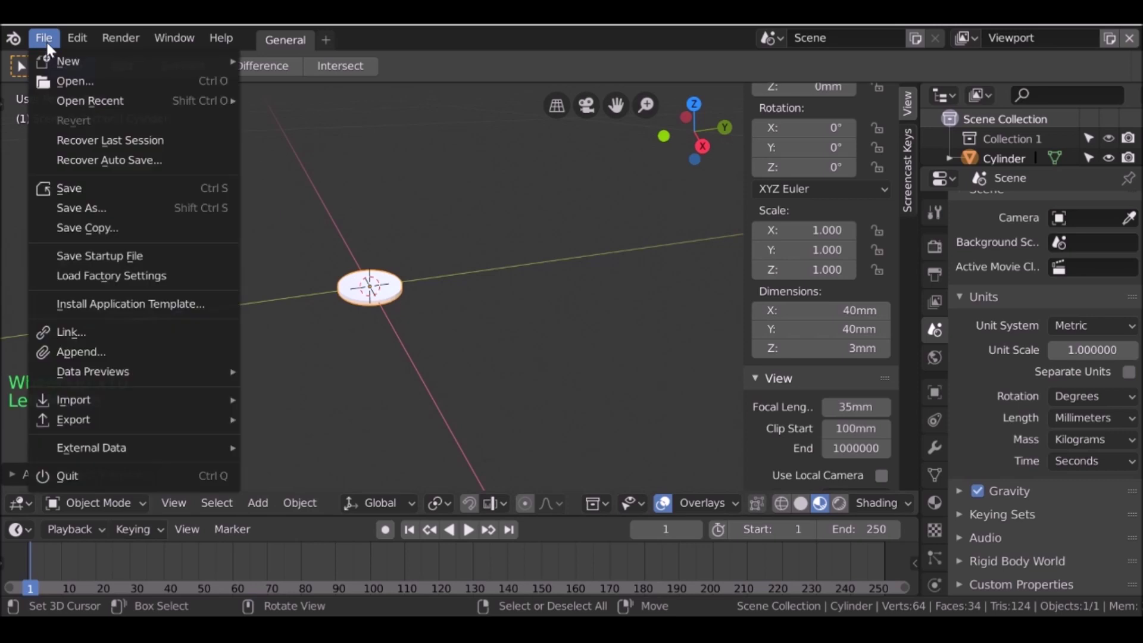
{"action": "mouse_move", "coordinate": [74, 419]}
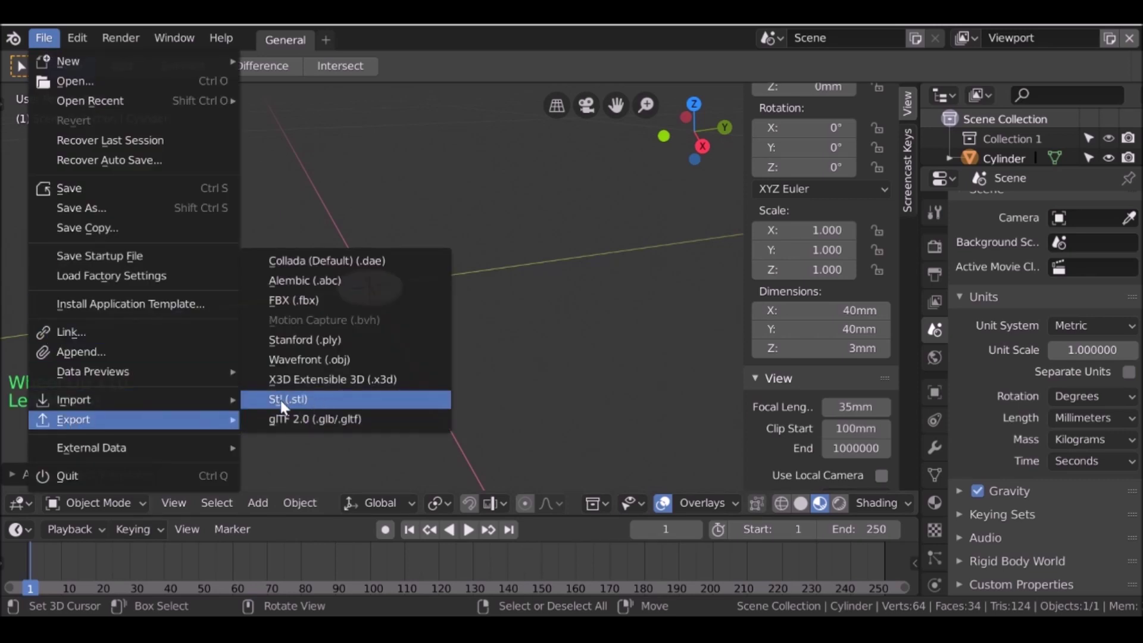
{"action": "left_click", "coordinate": [326, 401]}
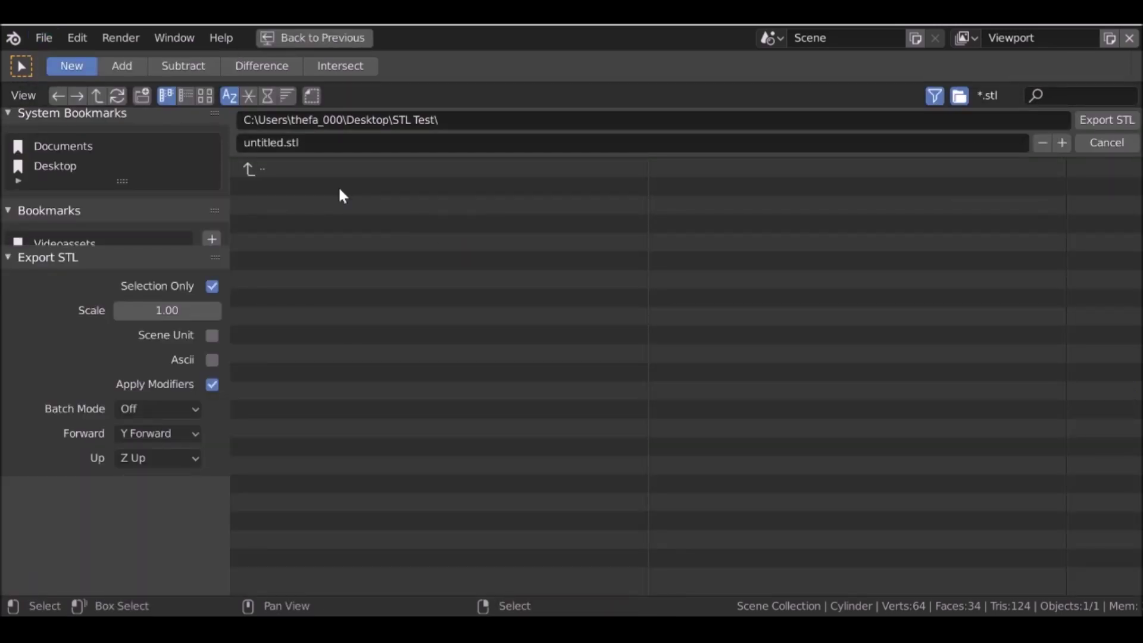
{"action": "left_click", "coordinate": [271, 147]}
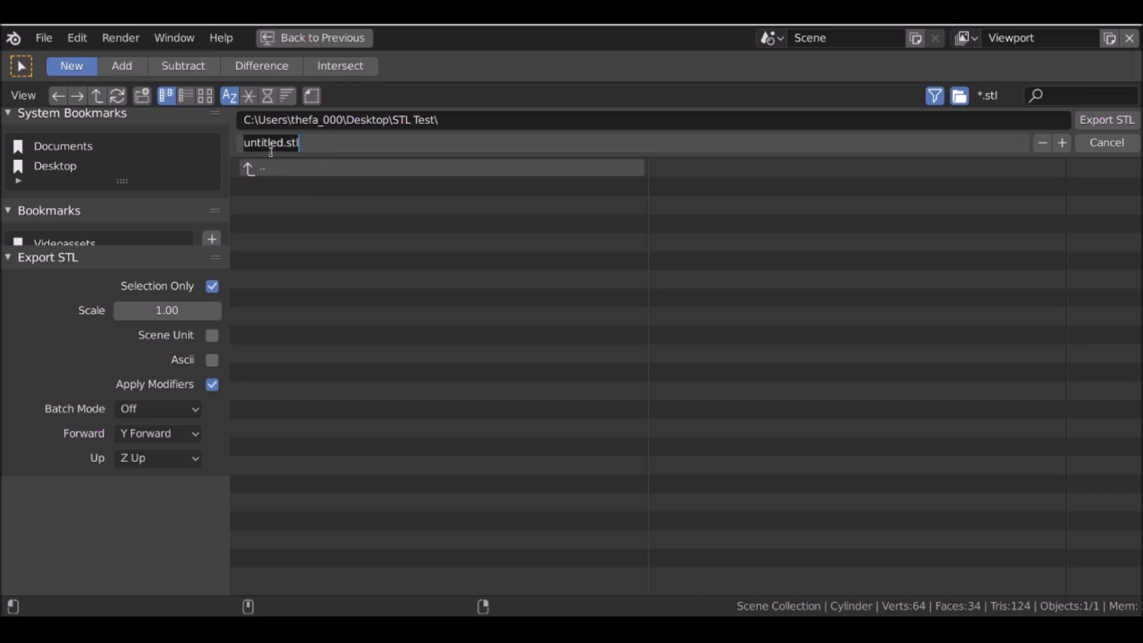
{"action": "type", "text": "Test"}
{"action": "key", "text": "Return"}
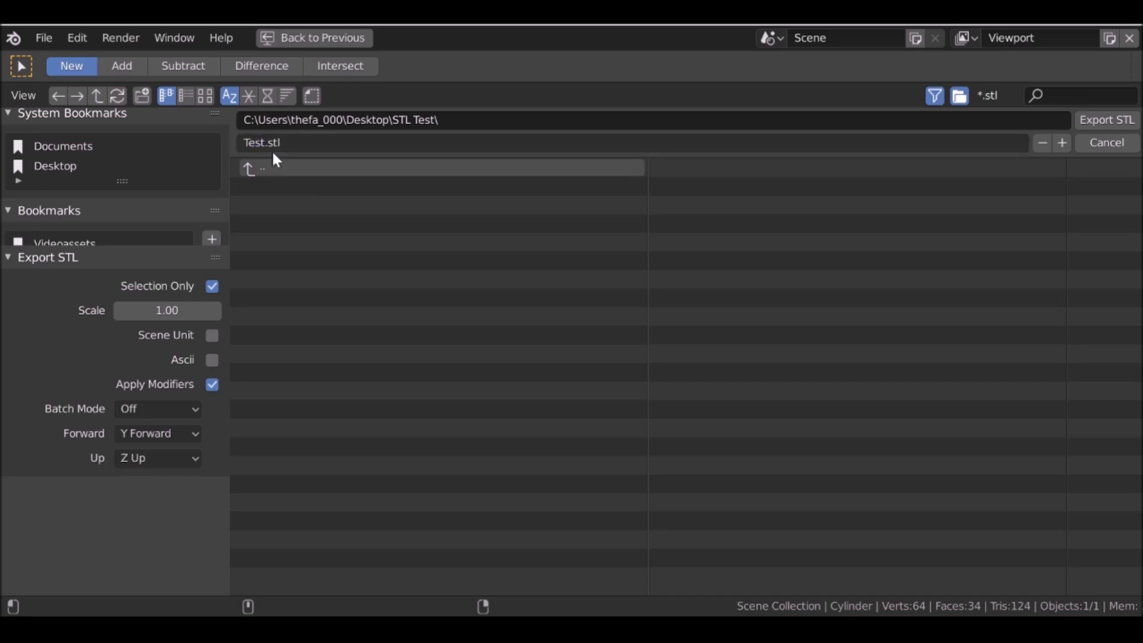
{"action": "left_click", "coordinate": [1108, 121]}
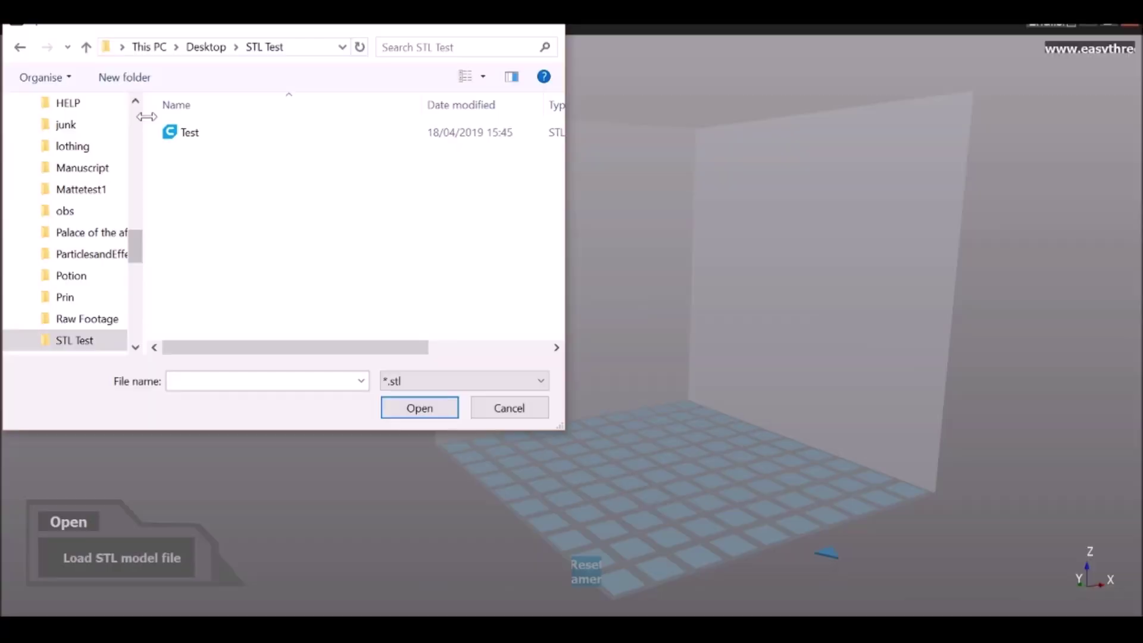
- Switch to the 3D printing slicer, load the Test STL model and examine its size in Scale mode
{"action": "left_click", "coordinate": [204, 132]}
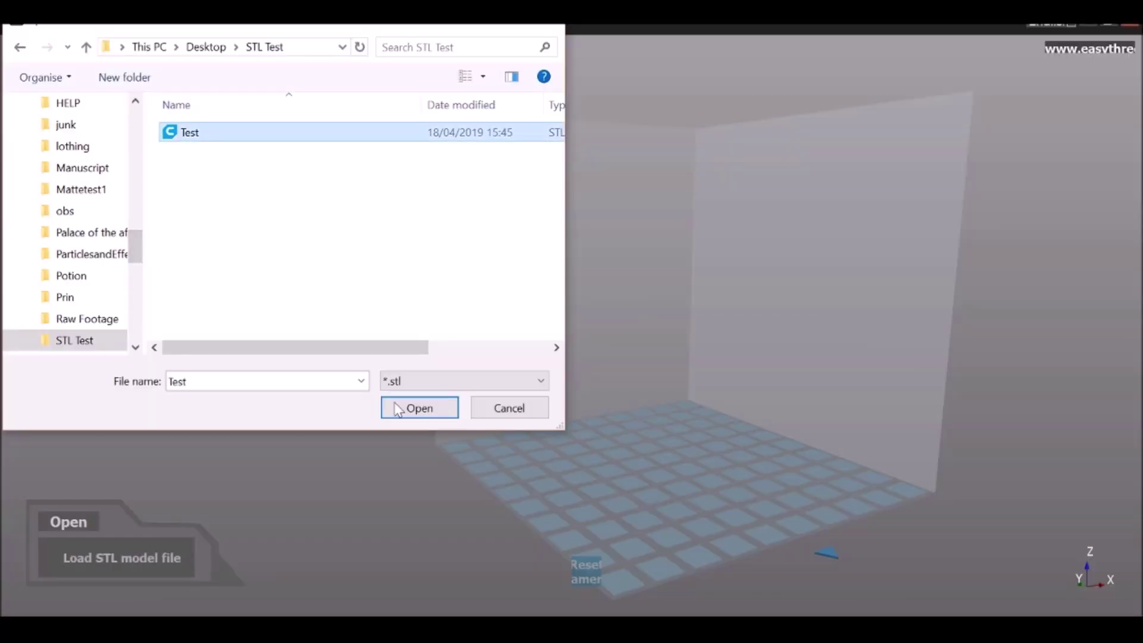
{"action": "left_click", "coordinate": [423, 408]}
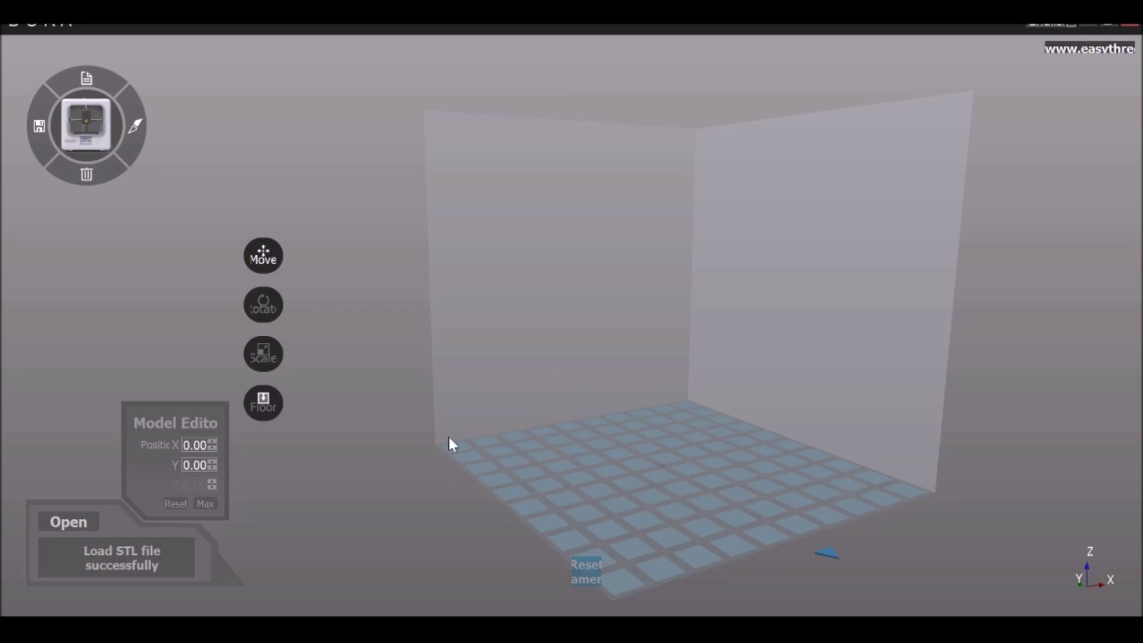
{"action": "left_click", "coordinate": [263, 353]}
{"action": "scroll", "coordinate": [648, 497], "scroll_direction": "up", "scroll_amount": 5}
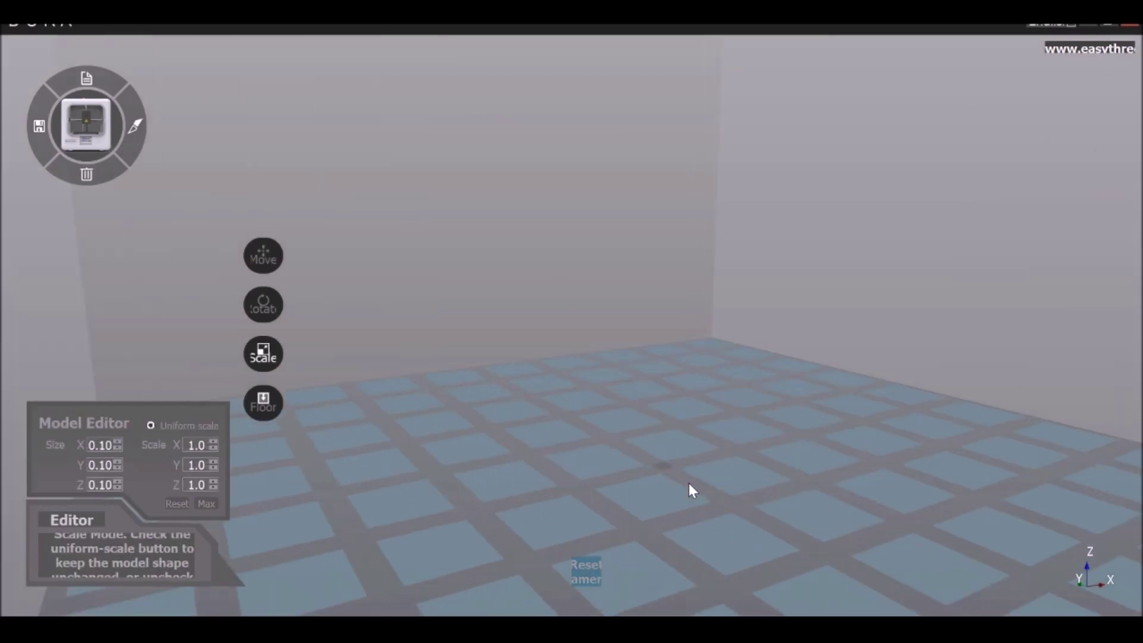
{"action": "scroll", "coordinate": [689, 483], "scroll_direction": "up", "scroll_amount": 5}
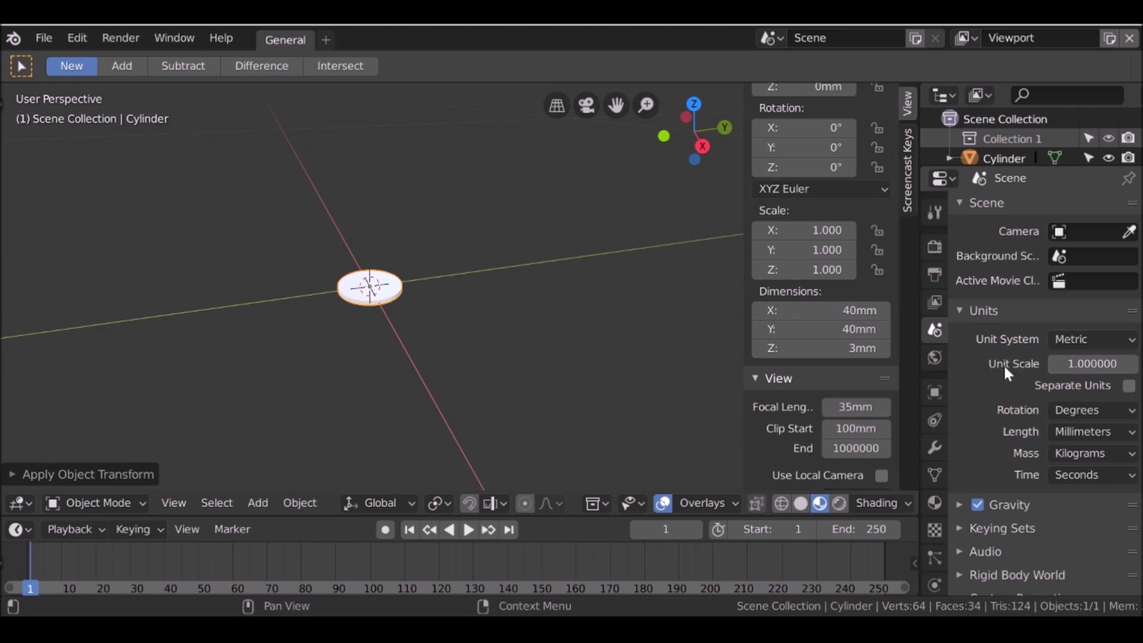
- Back in Blender, set the scene's unit scale to 0.001
{"action": "left_click", "coordinate": [1093, 364]}
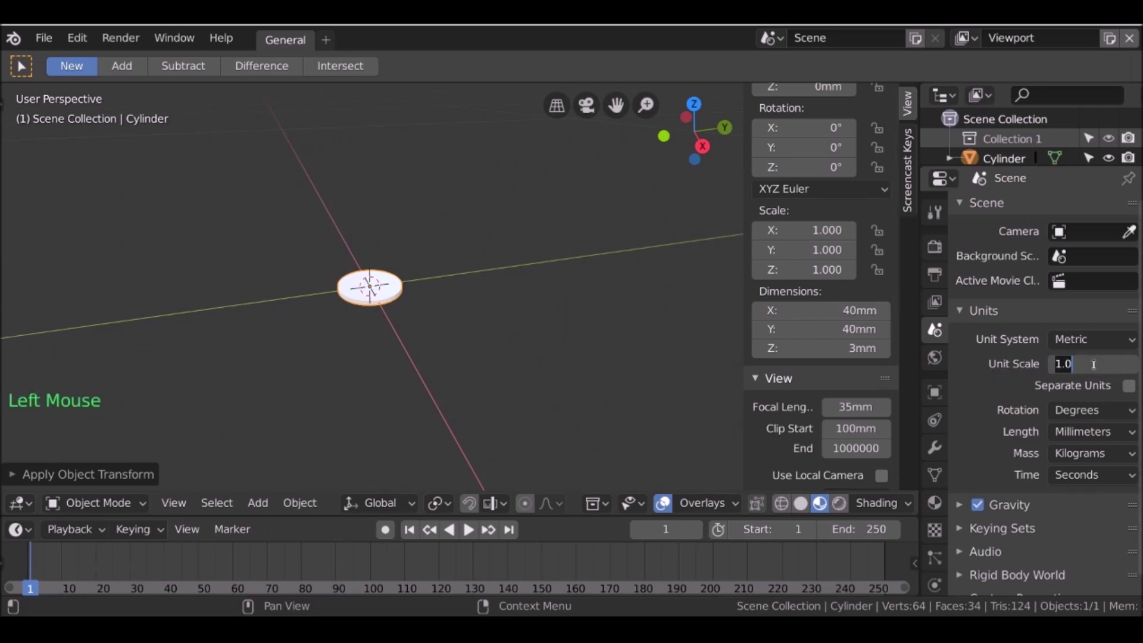
{"action": "type", "text": "0.001"}
{"action": "key", "text": "Return"}
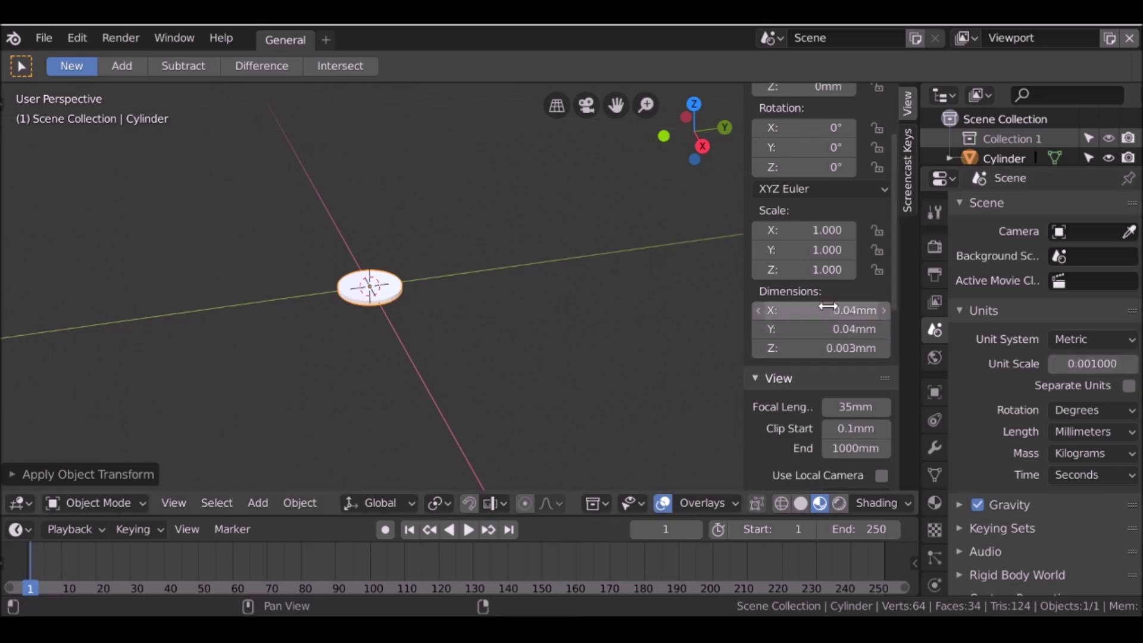
- Set the cylinder's X and Y dimensions together to 4 cm
{"action": "left_click_drag", "start_coordinate": [828, 307], "coordinate": [827, 328]}
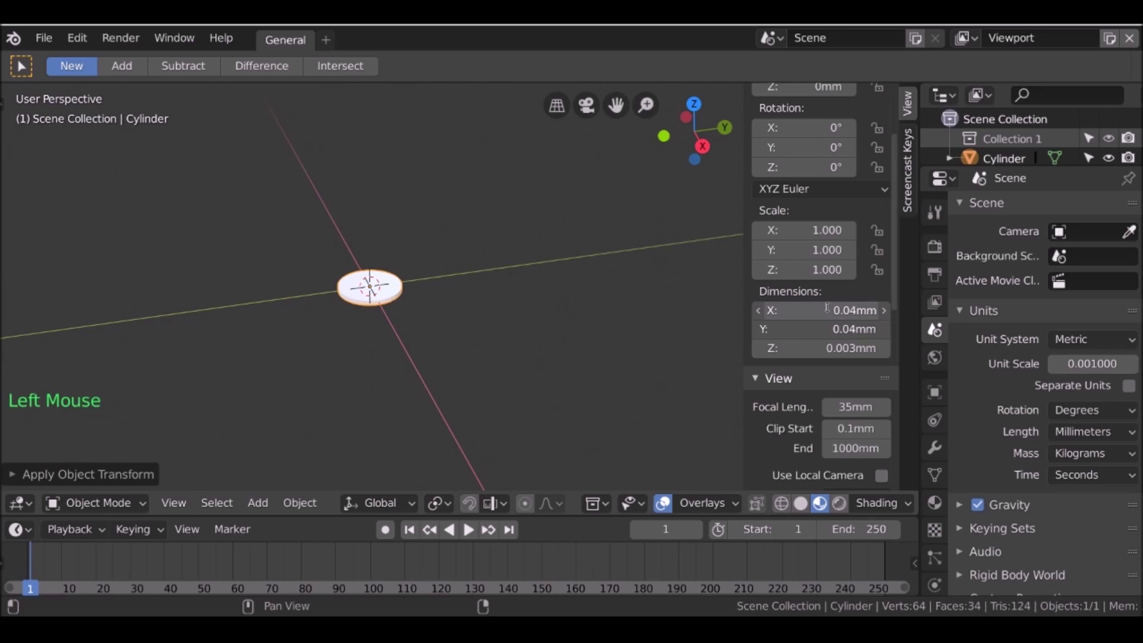
{"action": "type", "text": "4cm"}
{"action": "key", "text": "Return"}
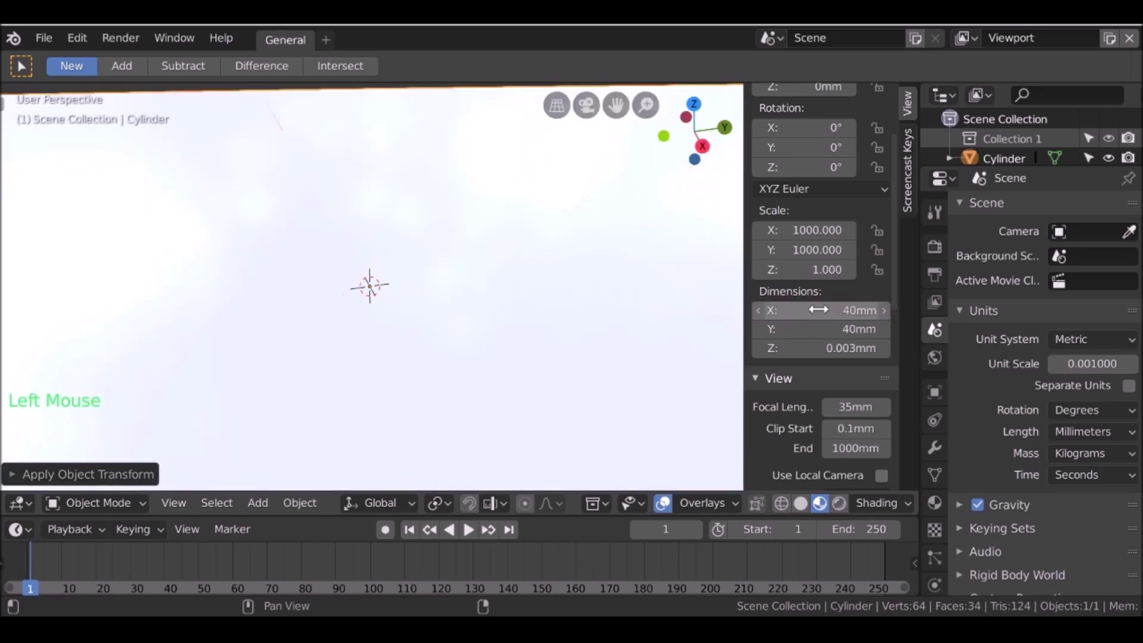
{"action": "scroll", "coordinate": [530, 349], "scroll_direction": "down", "scroll_amount": 20}
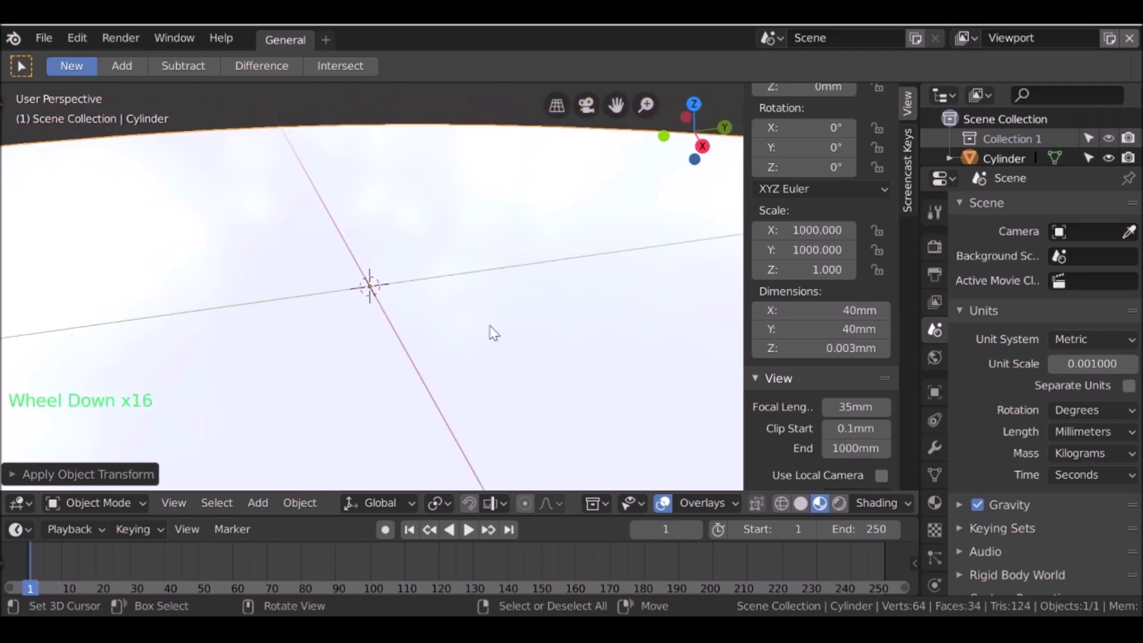
- Set the cylinder's Z dimension to 3 mm and apply the object's scale
{"action": "scroll", "coordinate": [488, 334], "scroll_direction": "down", "scroll_amount": 1}
{"action": "left_click", "coordinate": [908, 388]}
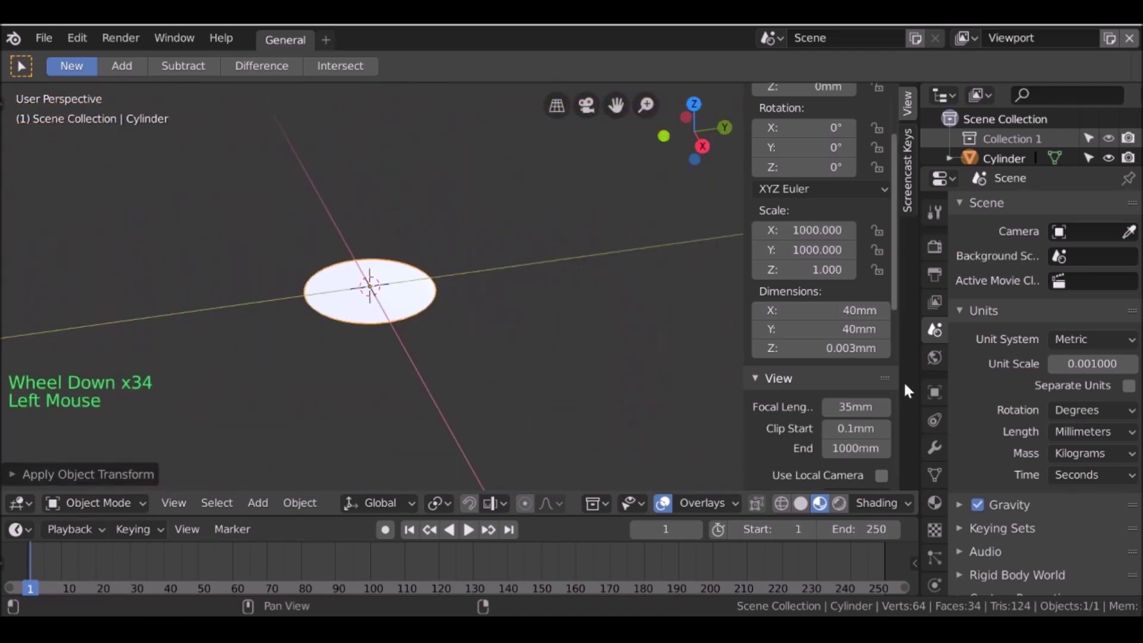
{"action": "left_click", "coordinate": [818, 345]}
{"action": "key", "text": "ctrl+a"}
{"action": "type", "text": "3mm"}
{"action": "key", "text": "Return"}
{"action": "scroll", "coordinate": [471, 309], "scroll_direction": "up", "scroll_amount": 7}
{"action": "scroll", "coordinate": [470, 309], "scroll_direction": "down", "scroll_amount": 3}
{"action": "middle_click_drag", "start_coordinate": [473, 333], "coordinate": [476, 307]}
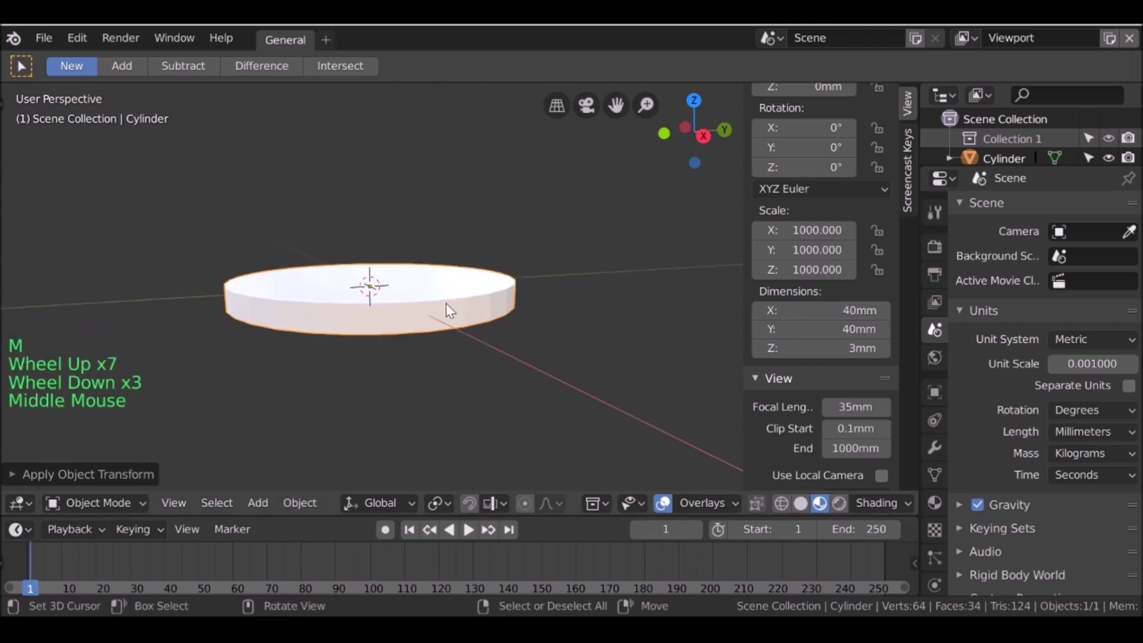
{"action": "key", "text": "ctrl+a"}
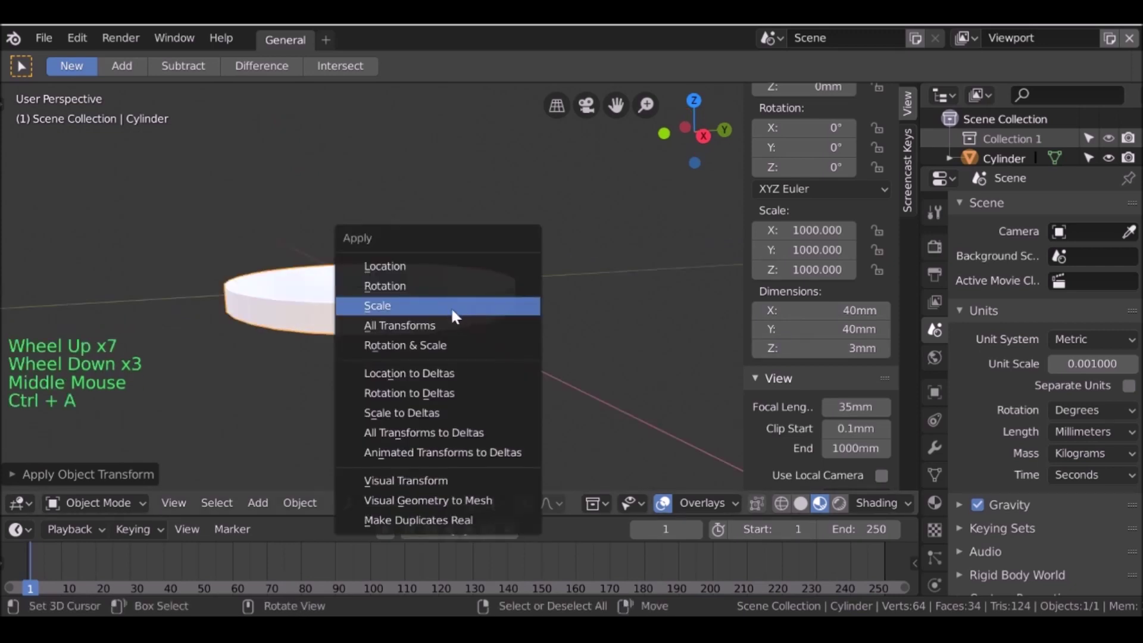
{"action": "left_click", "coordinate": [415, 305]}
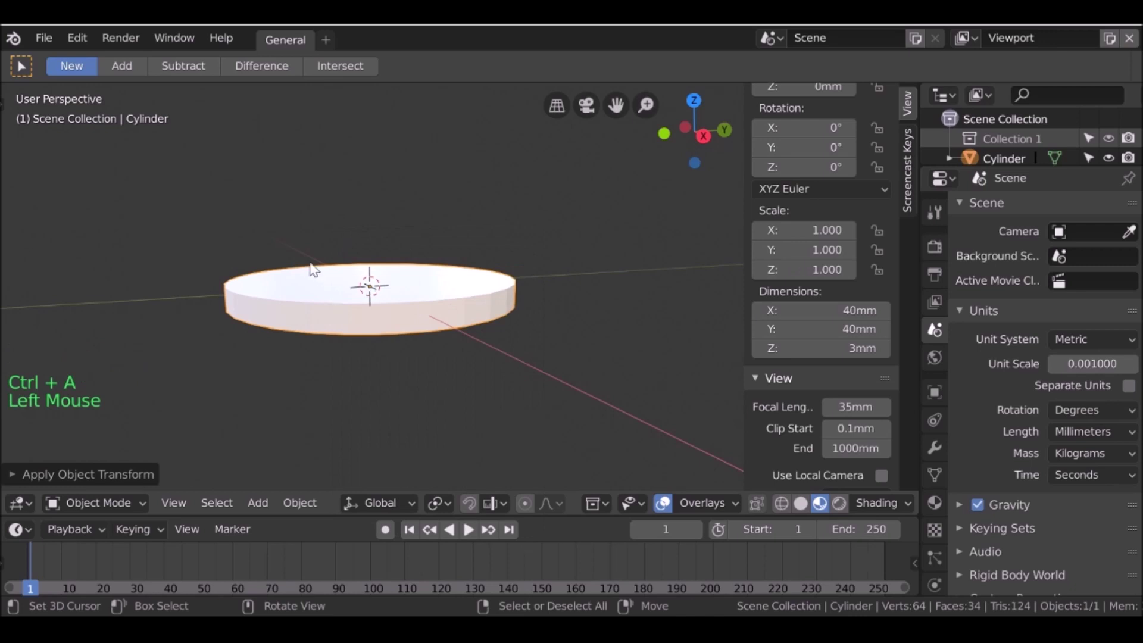
- Export the selected cylinder in STL format, overwriting Test.stl in the STL Test folder
{"action": "left_click", "coordinate": [46, 39]}
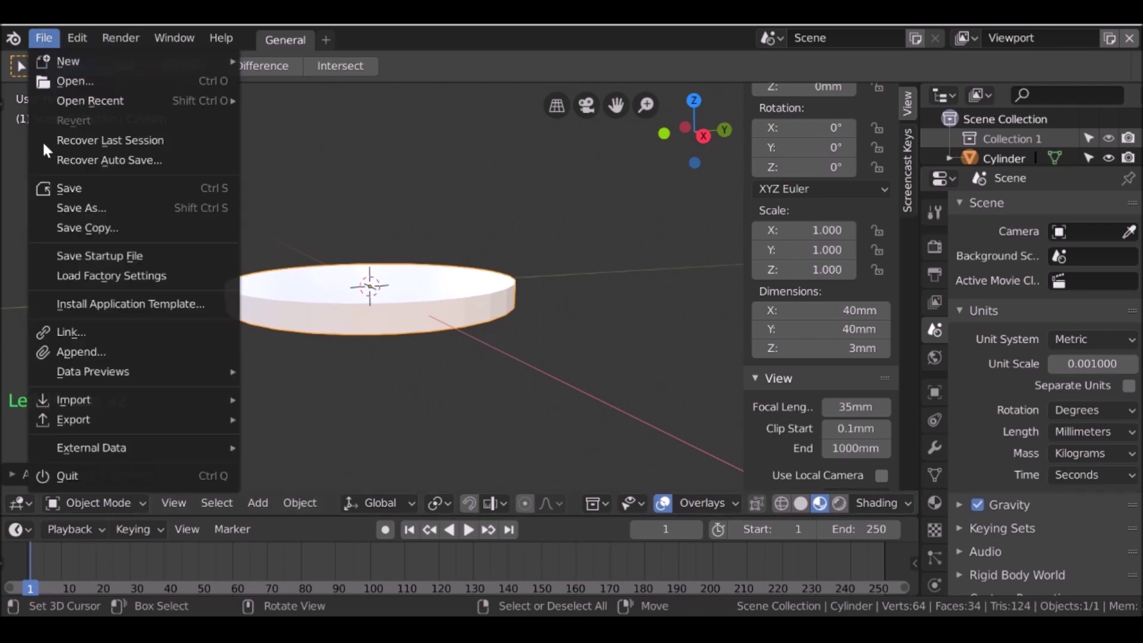
{"action": "mouse_move", "coordinate": [99, 413]}
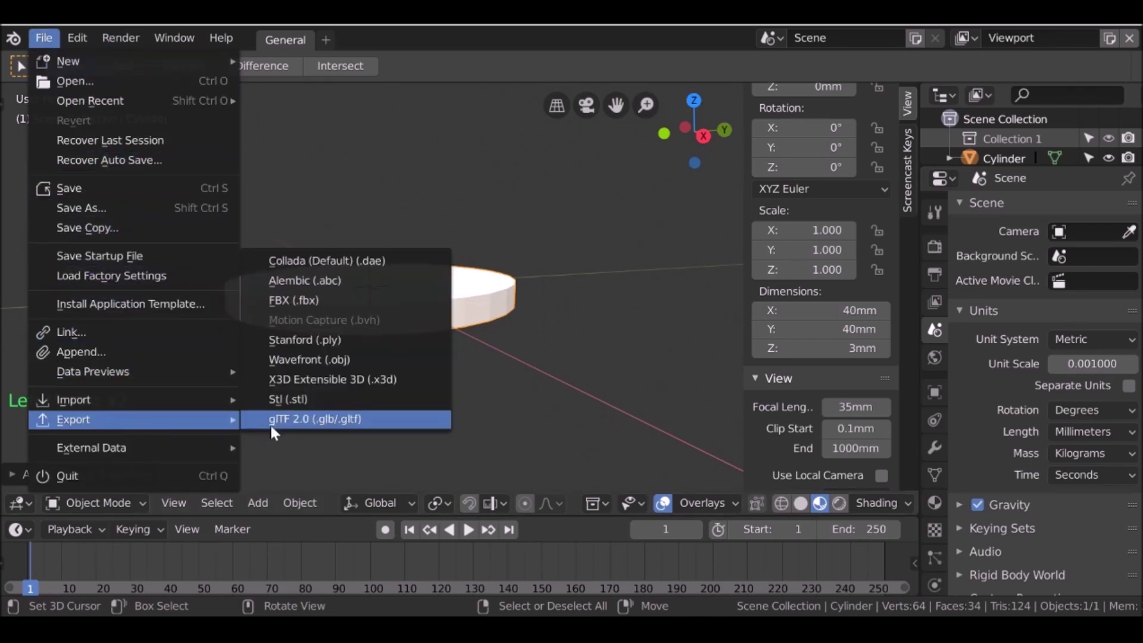
{"action": "left_click", "coordinate": [290, 399]}
{"action": "left_click", "coordinate": [277, 186]}
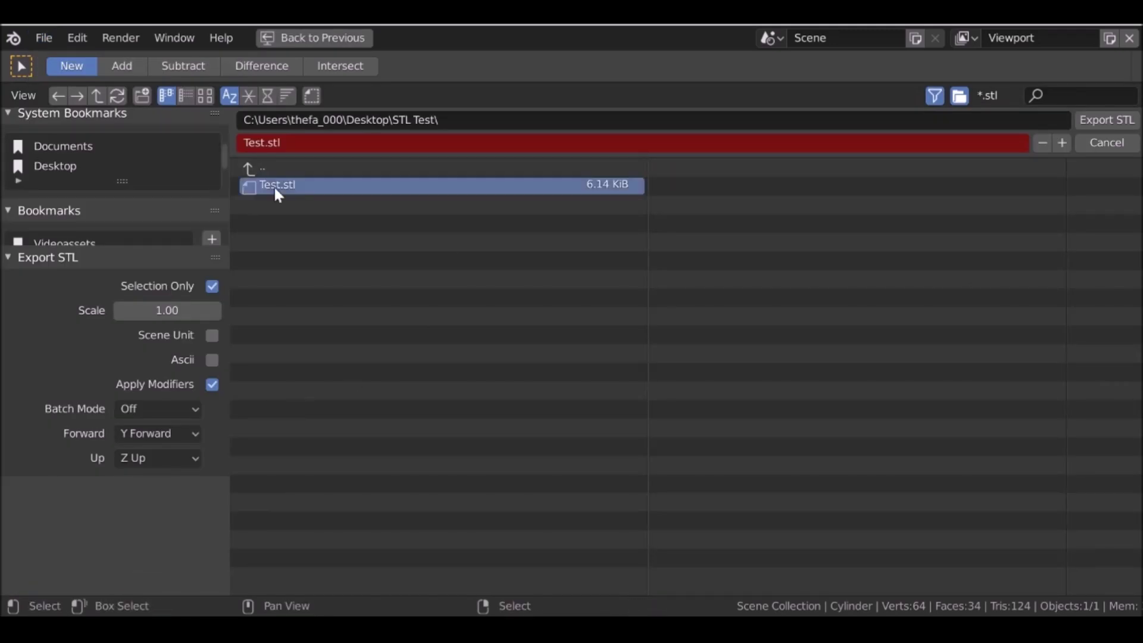
{"action": "left_click", "coordinate": [1091, 117]}
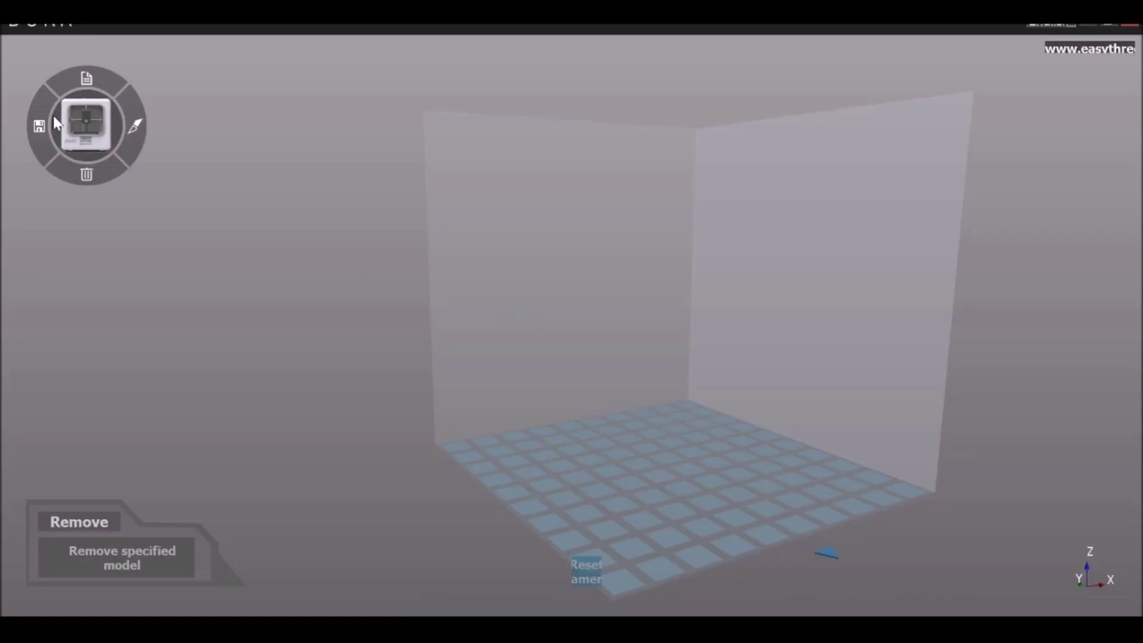
- Switch to the 3D printing slicer, load the re-exported Test STL model and examine its X, Y and Z size
{"action": "left_click", "coordinate": [86, 78]}
{"action": "left_click", "coordinate": [225, 132]}
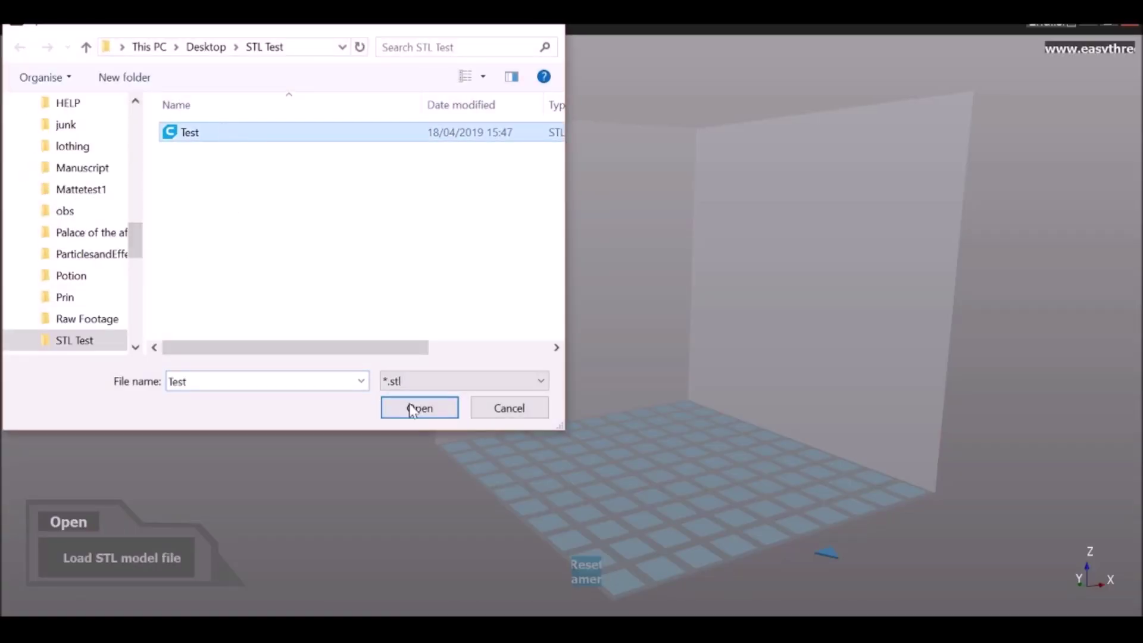
{"action": "left_click", "coordinate": [418, 409]}
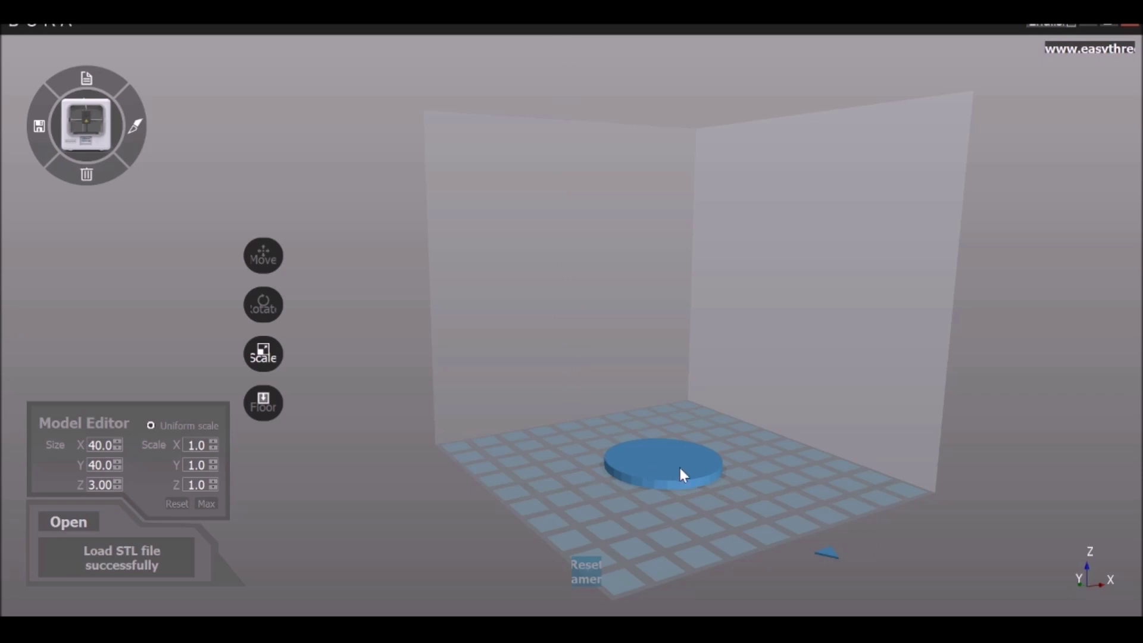
{"action": "double_click", "coordinate": [104, 445]}
{"action": "scroll", "coordinate": [655, 477], "scroll_direction": "up", "scroll_amount": 3}
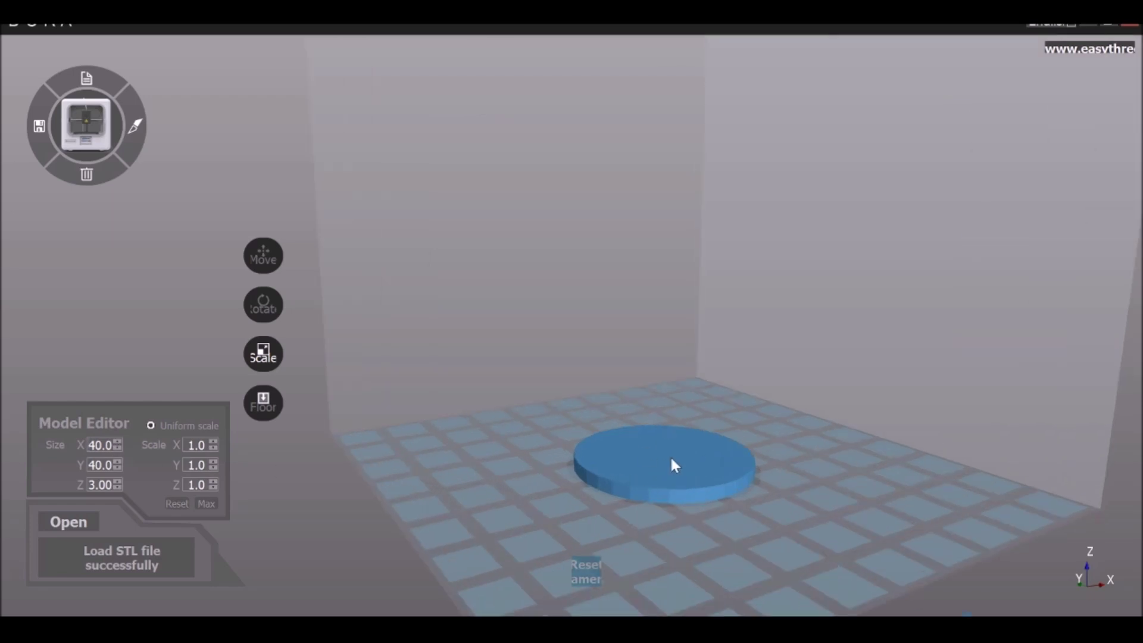
{"action": "scroll", "coordinate": [654, 463], "scroll_direction": "down", "scroll_amount": 3}
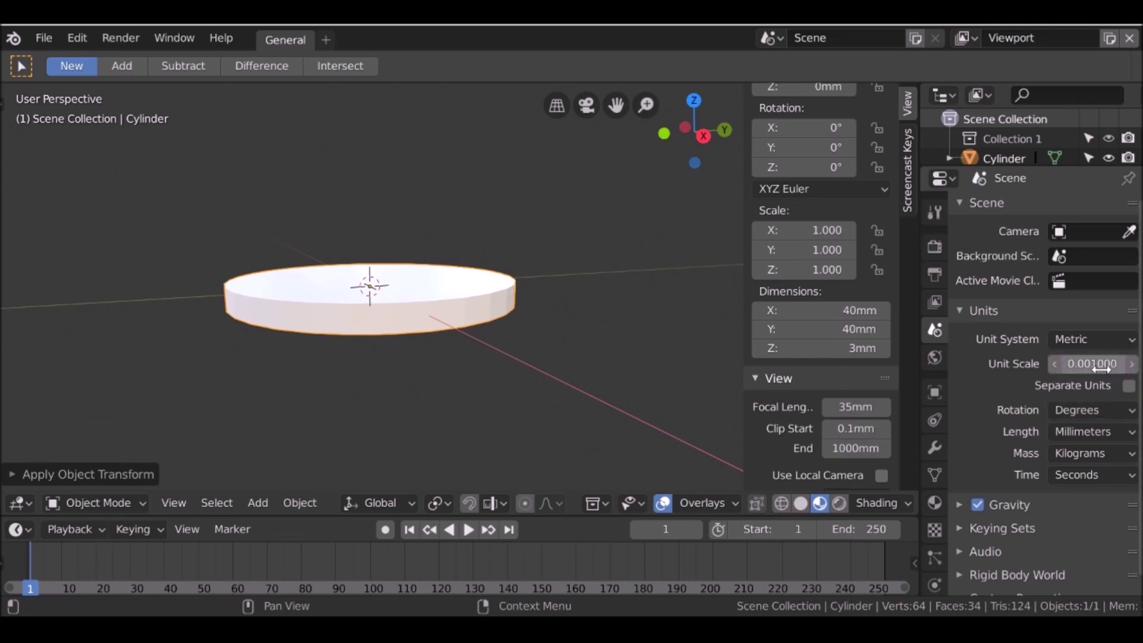
- Back in Blender, enter Edit Mode on the cylinder and add one loop cut around its side wall at mid-height
{"action": "left_click", "coordinate": [1010, 359]}
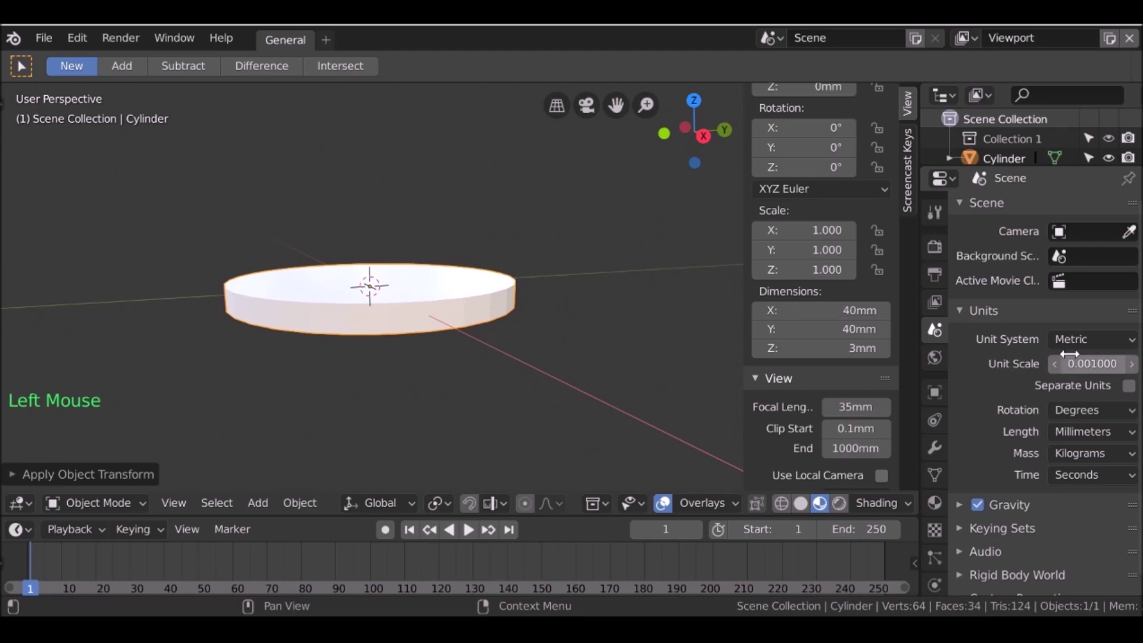
{"action": "middle_click_drag", "start_coordinate": [476, 268], "coordinate": [494, 280]}
{"action": "middle_click_drag", "start_coordinate": [494, 280], "coordinate": [506, 285], "text": "shift"}
{"action": "middle_click_drag", "start_coordinate": [505, 286], "coordinate": [506, 287]}
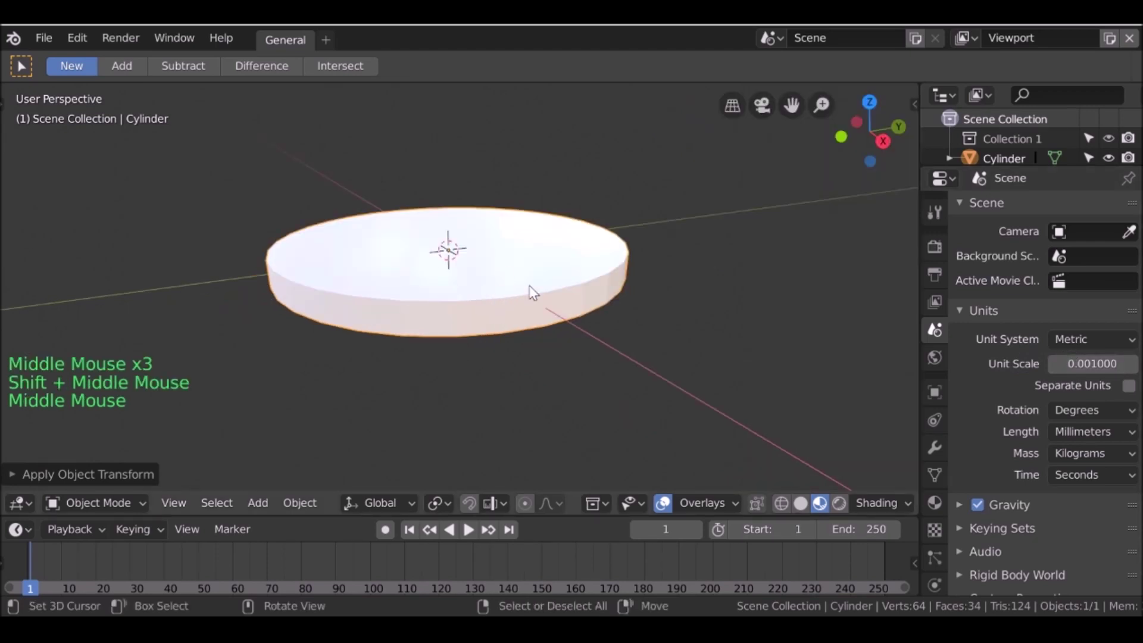
{"action": "key", "text": "Tab"}
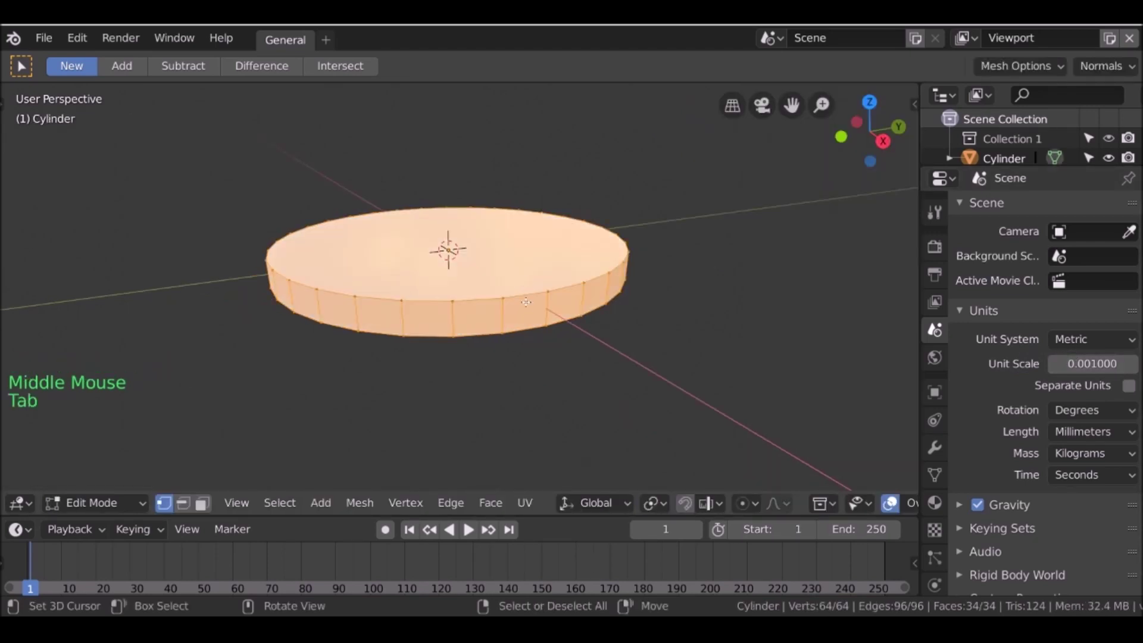
{"action": "middle_click_drag", "start_coordinate": [525, 331], "coordinate": [523, 324]}
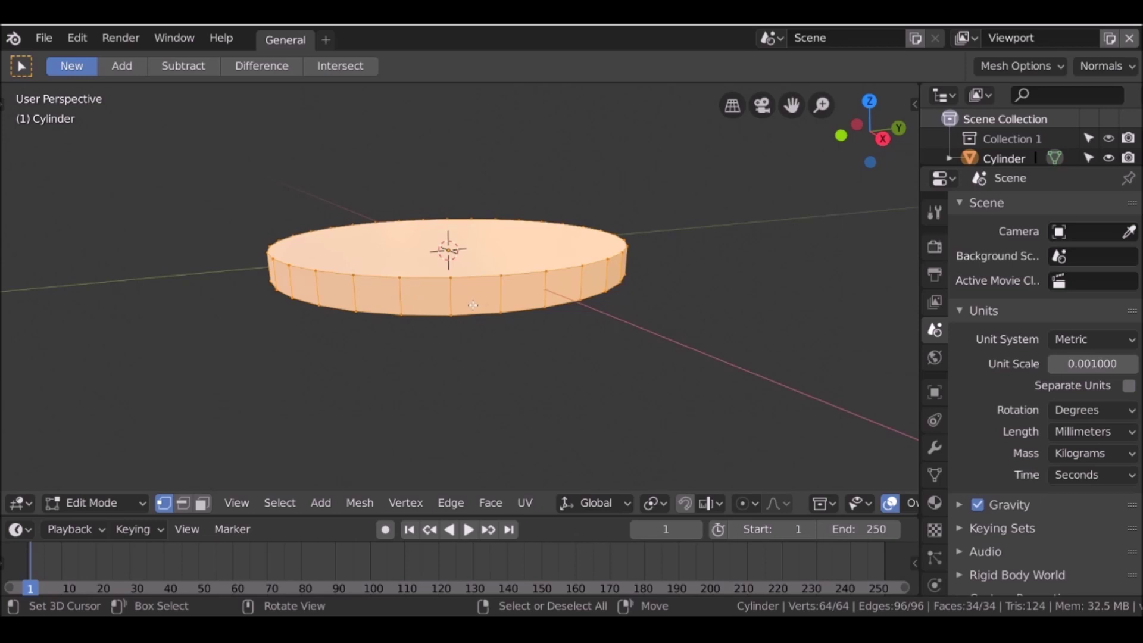
{"action": "key", "text": "ctrl+r"}
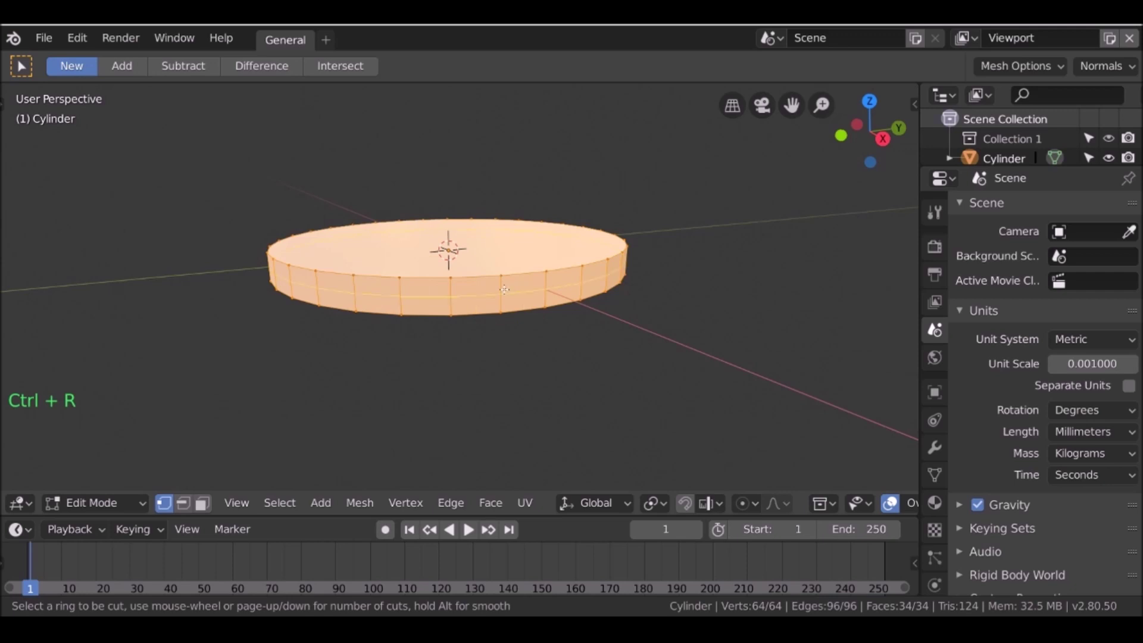
{"action": "left_click", "coordinate": [454, 298]}
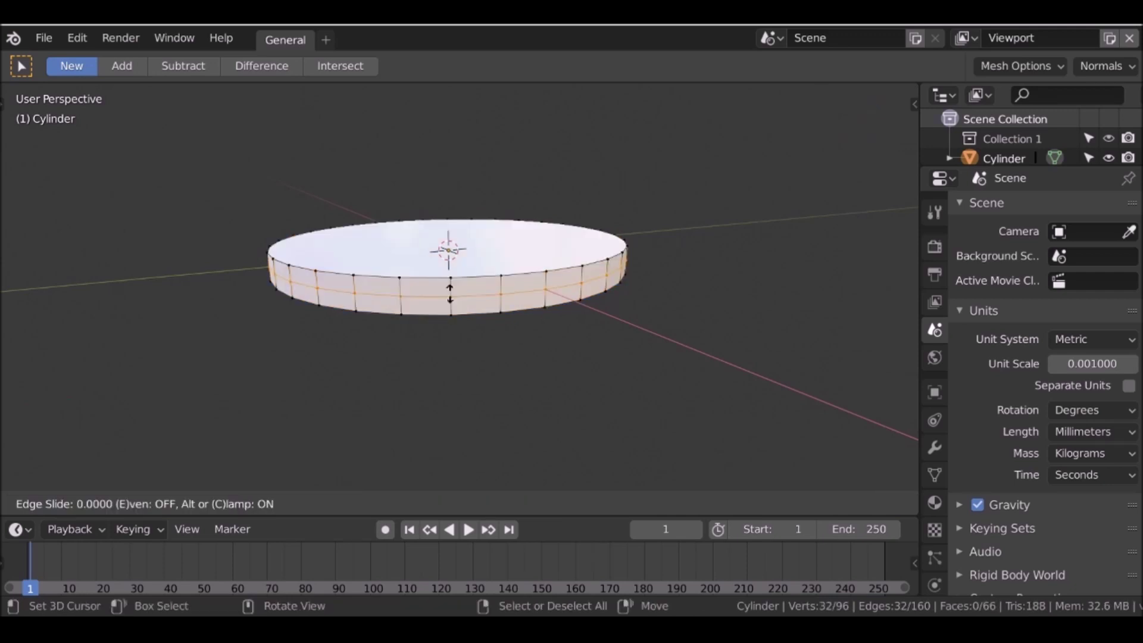
{"action": "left_click", "coordinate": [453, 290]}
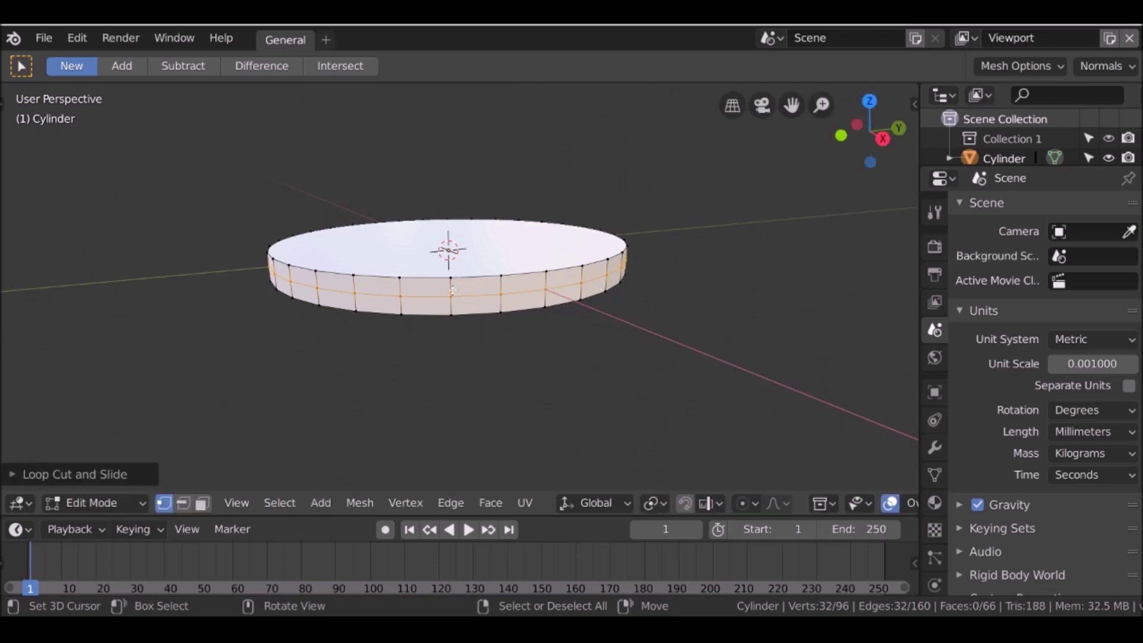
- In face selection mode, delete the cylinder's bottom face and the adjoining lower ring of side faces
{"action": "middle_click_drag", "start_coordinate": [454, 295], "coordinate": [447, 266]}
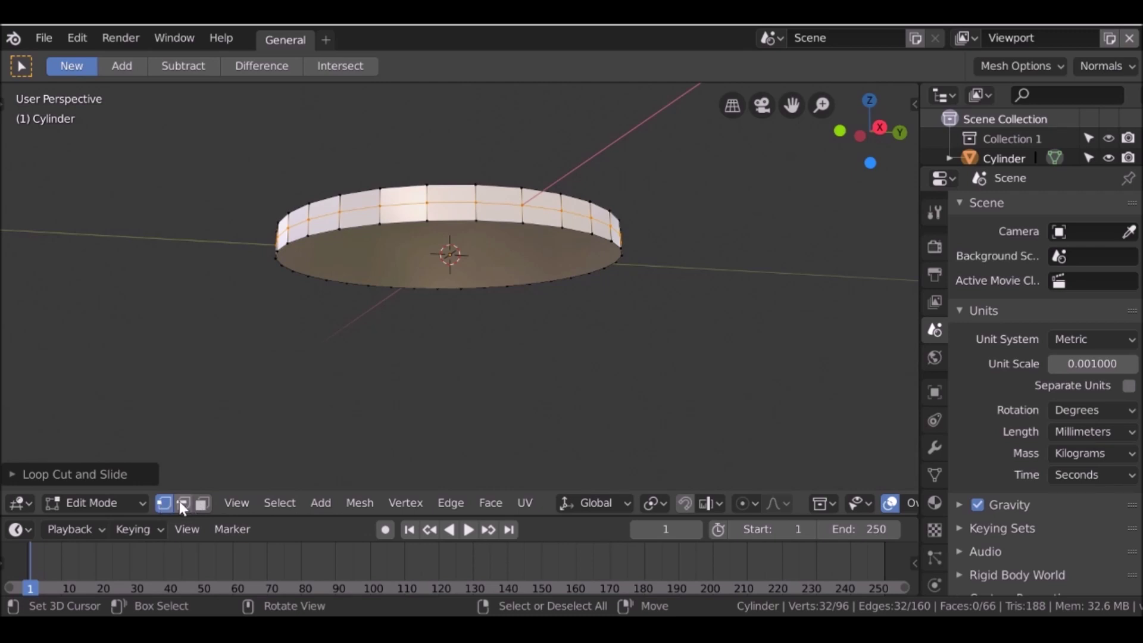
{"action": "left_click", "coordinate": [205, 504]}
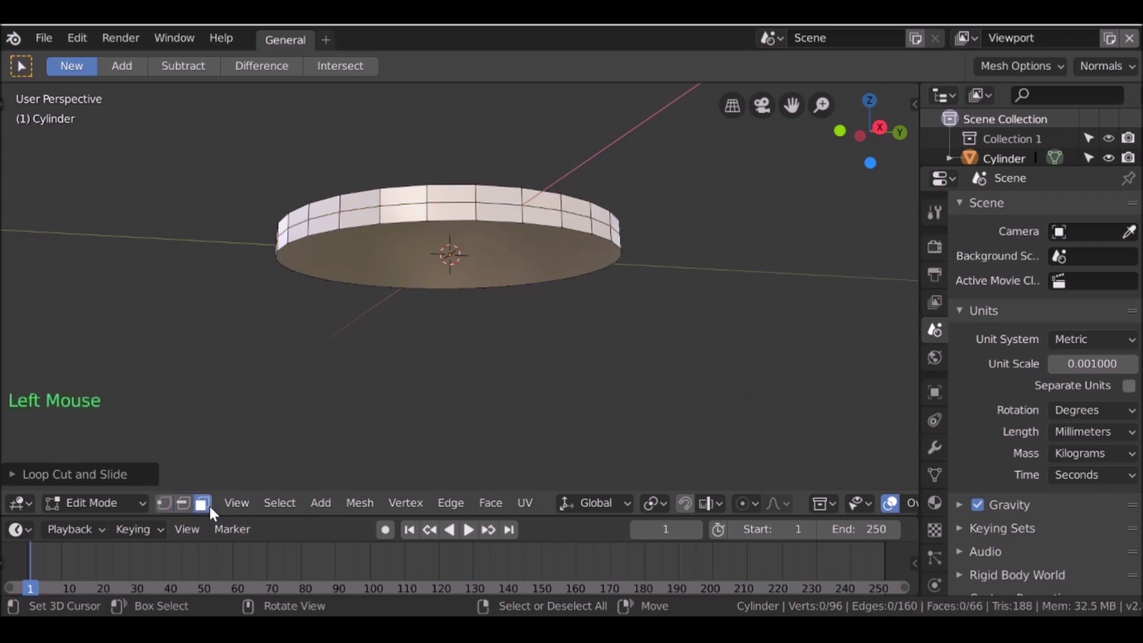
{"action": "middle_click_drag", "start_coordinate": [500, 360], "coordinate": [466, 321]}
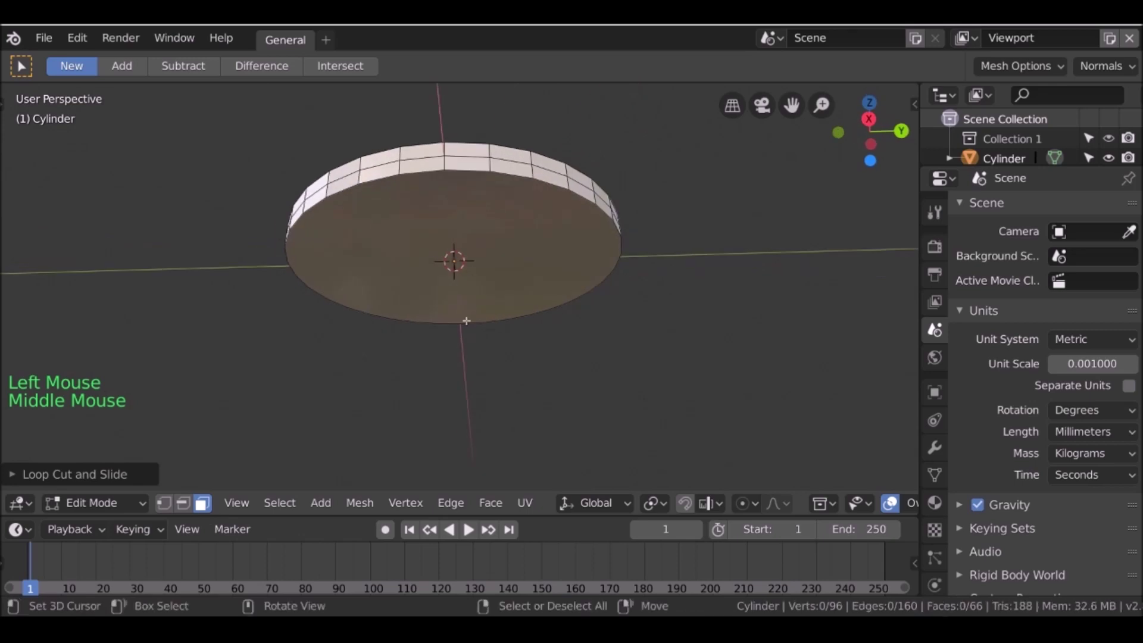
{"action": "right_click", "coordinate": [442, 271]}
{"action": "mouse_move", "coordinate": [480, 264]}
{"action": "middle_mouse_down"}
{"action": "mouse_move", "coordinate": [491, 272]}
{"action": "mouse_move", "coordinate": [479, 269]}
{"action": "middle_mouse_up"}
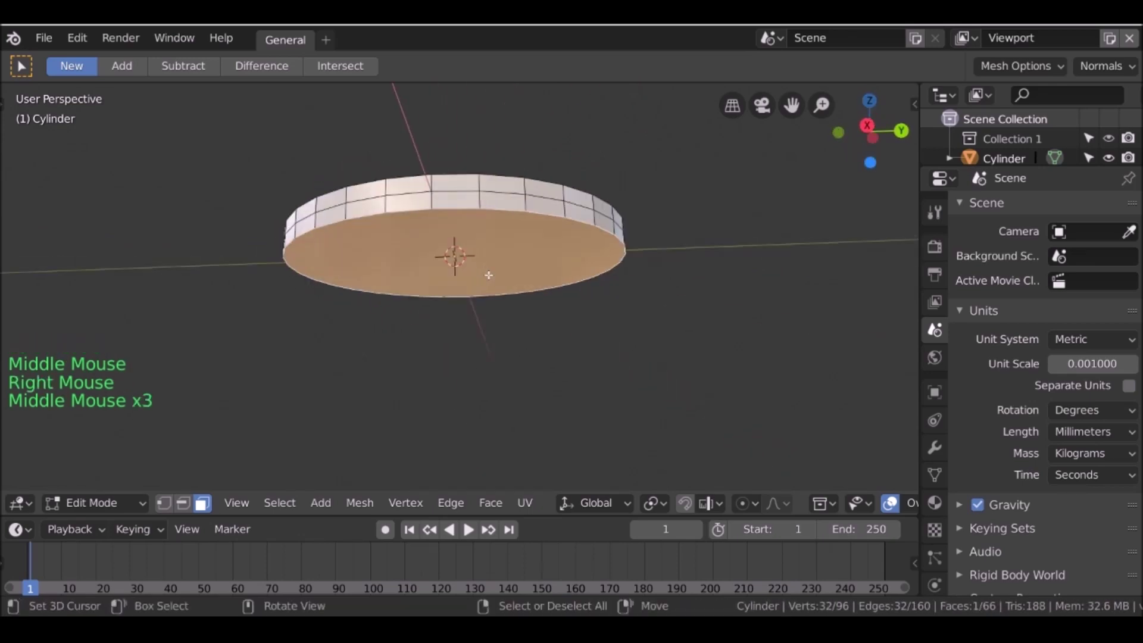
{"action": "key", "text": "ctrl"}
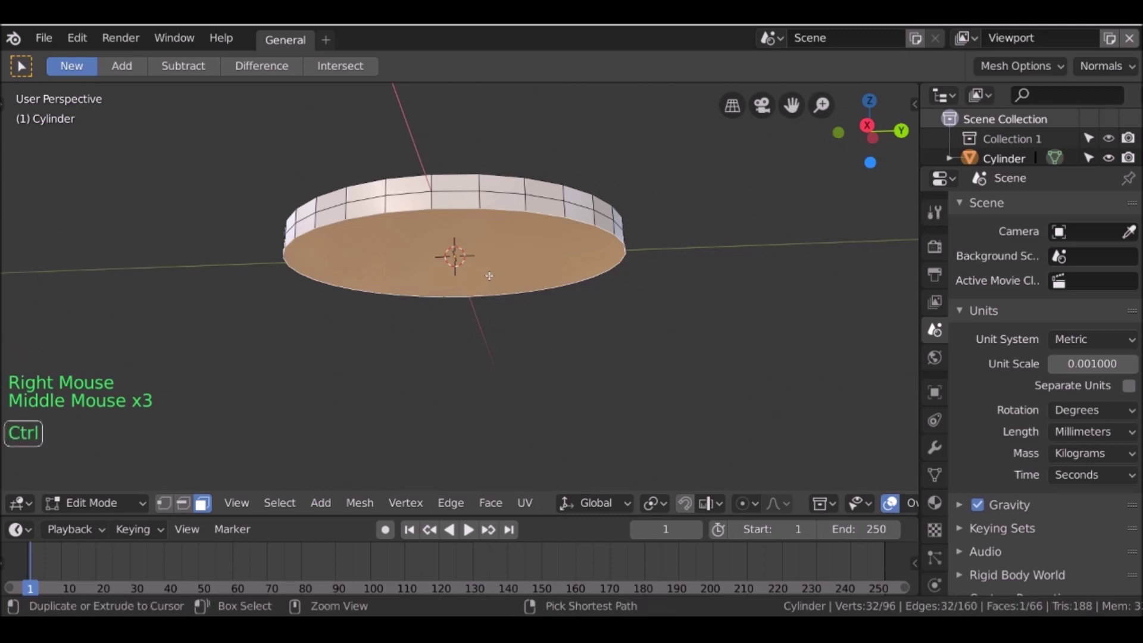
{"action": "key", "text": "ctrl+KP_Add"}
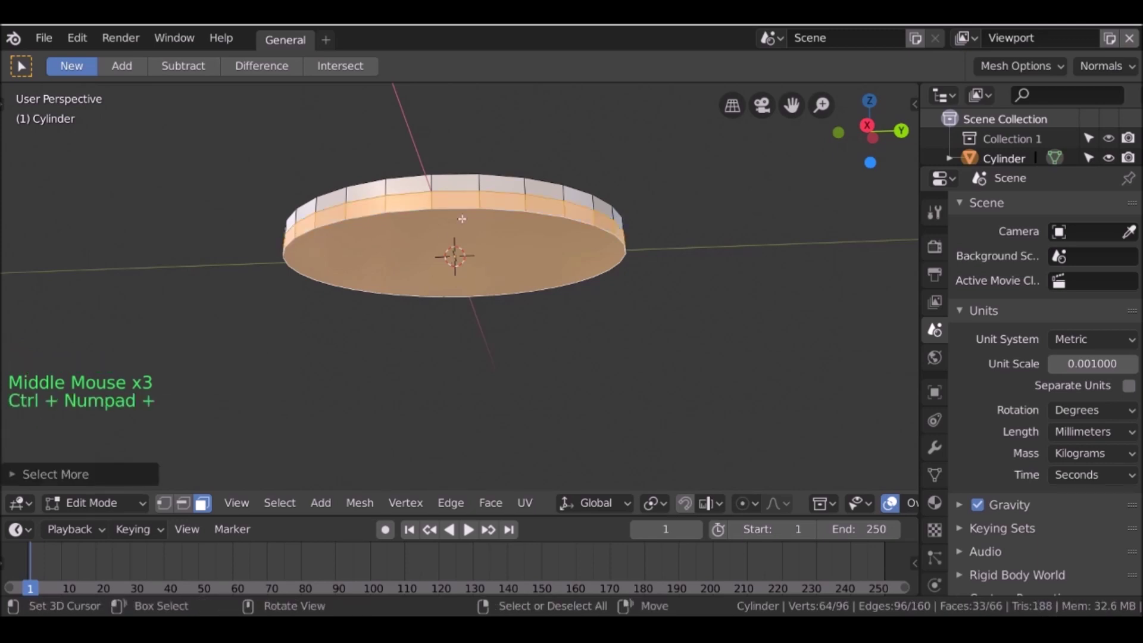
{"action": "middle_click_drag", "start_coordinate": [462, 220], "coordinate": [426, 236]}
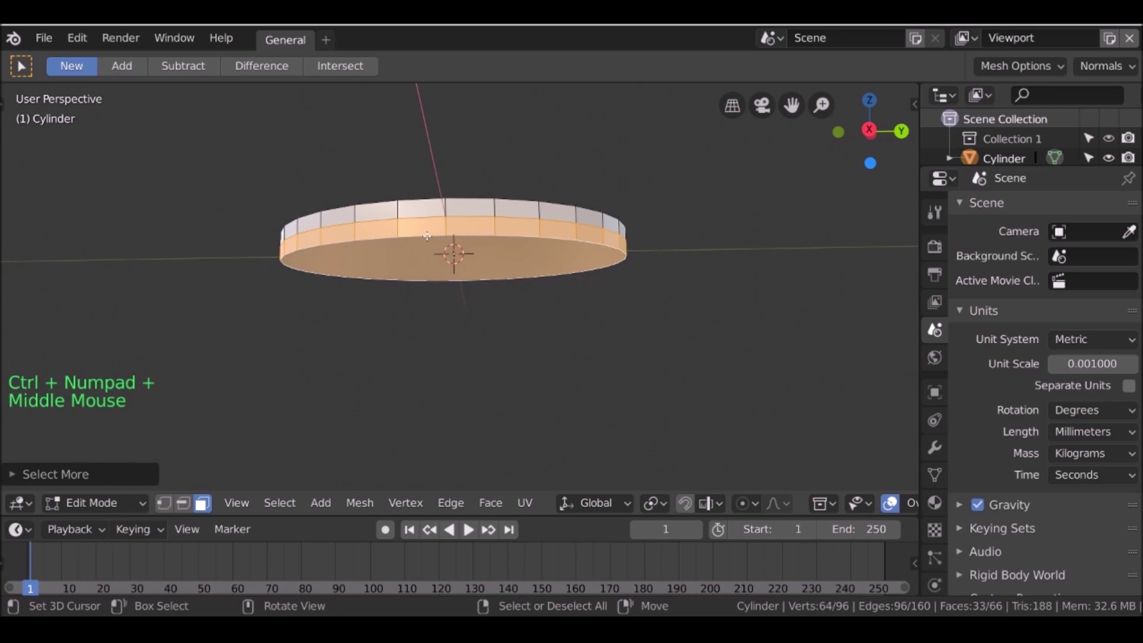
{"action": "key", "text": "x"}
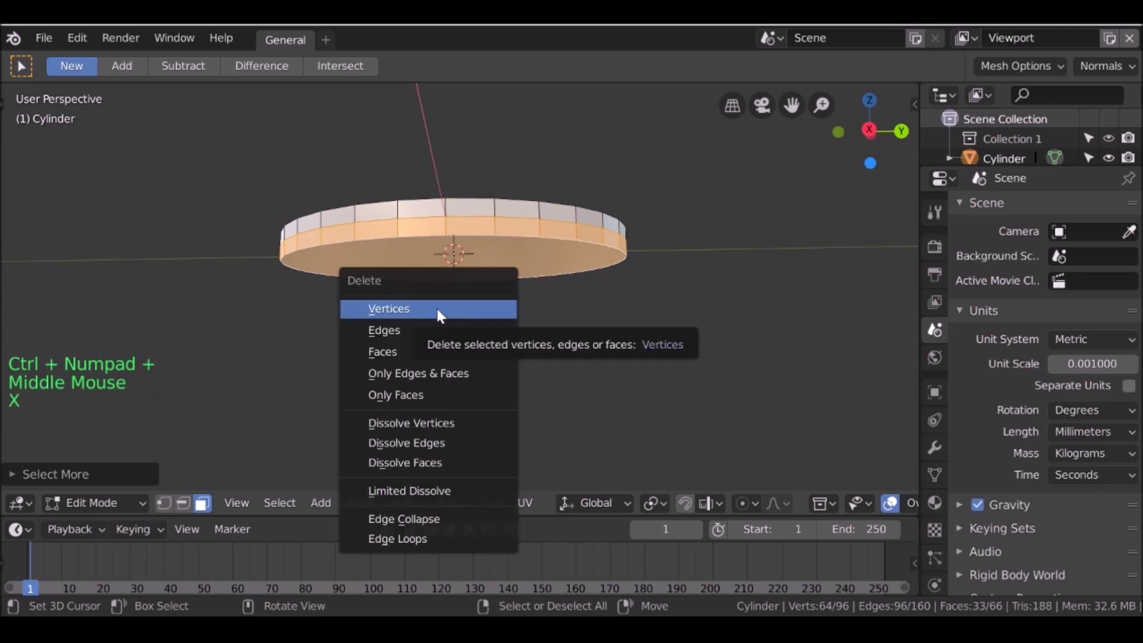
{"action": "left_click", "coordinate": [382, 352]}
{"action": "middle_click_drag", "start_coordinate": [403, 330], "coordinate": [446, 321]}
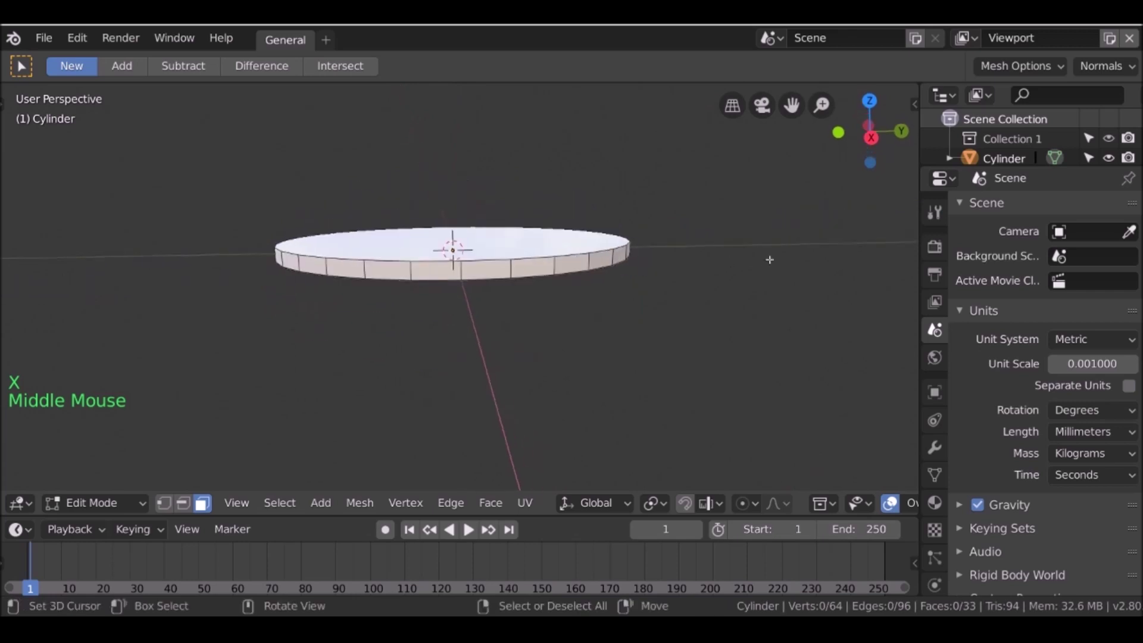
- Add a Mirror modifier to the remaining half cylinder, with the X axis disabled and only the Z axis enabled
{"action": "left_click", "coordinate": [934, 447]}
{"action": "left_click", "coordinate": [1036, 209]}
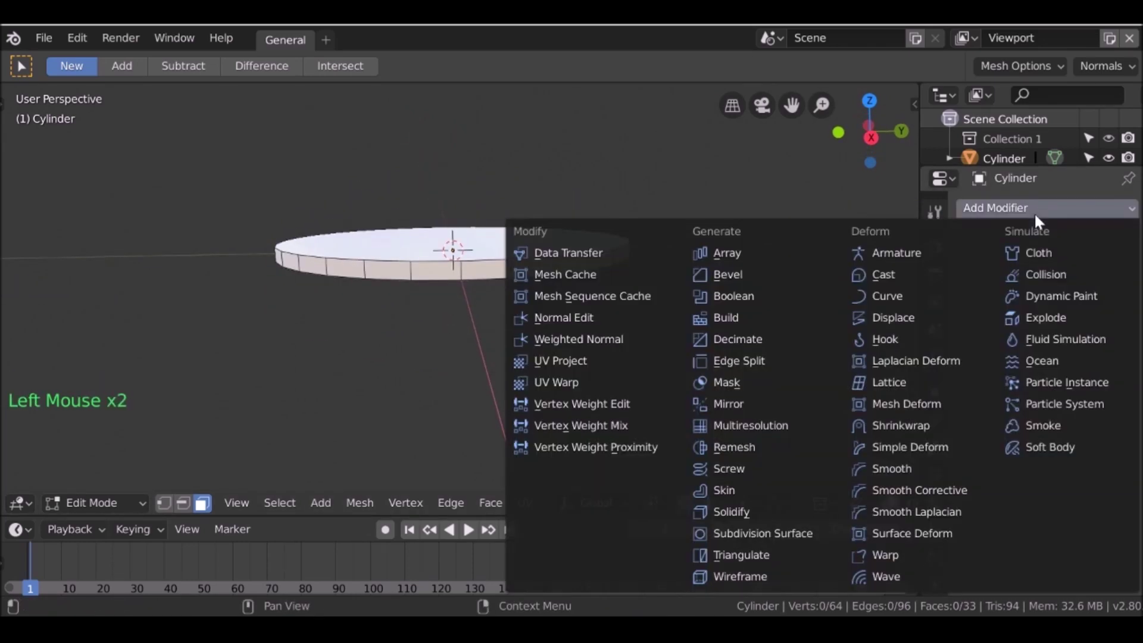
{"action": "left_click", "coordinate": [728, 404]}
{"action": "middle_click_drag", "start_coordinate": [755, 400], "coordinate": [755, 428]}
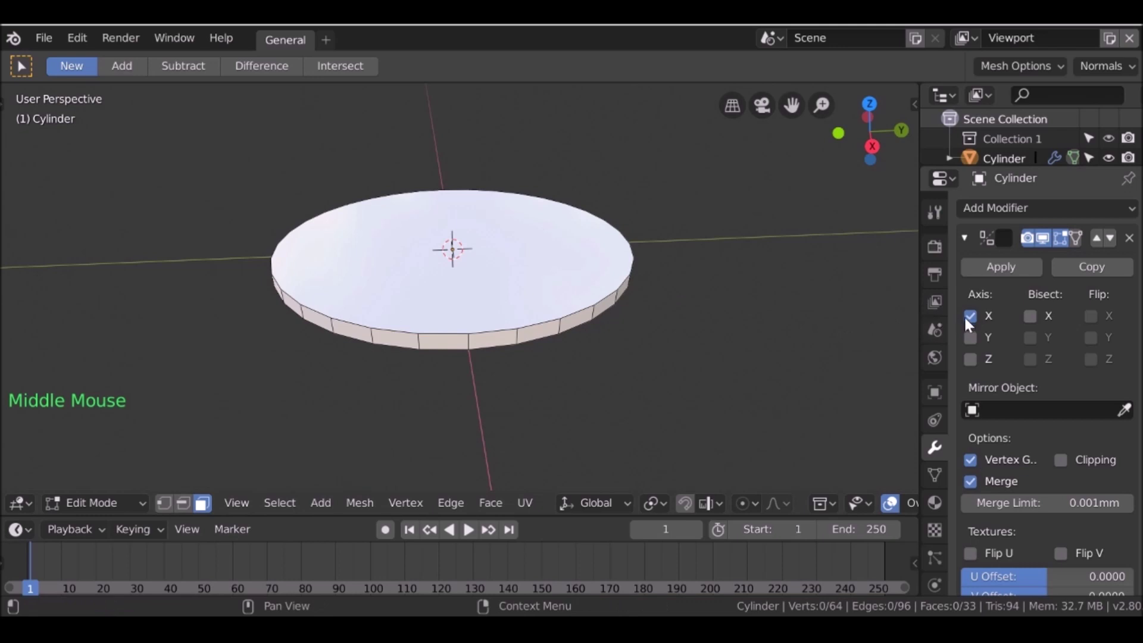
{"action": "middle_click_drag", "start_coordinate": [841, 323], "coordinate": [812, 295]}
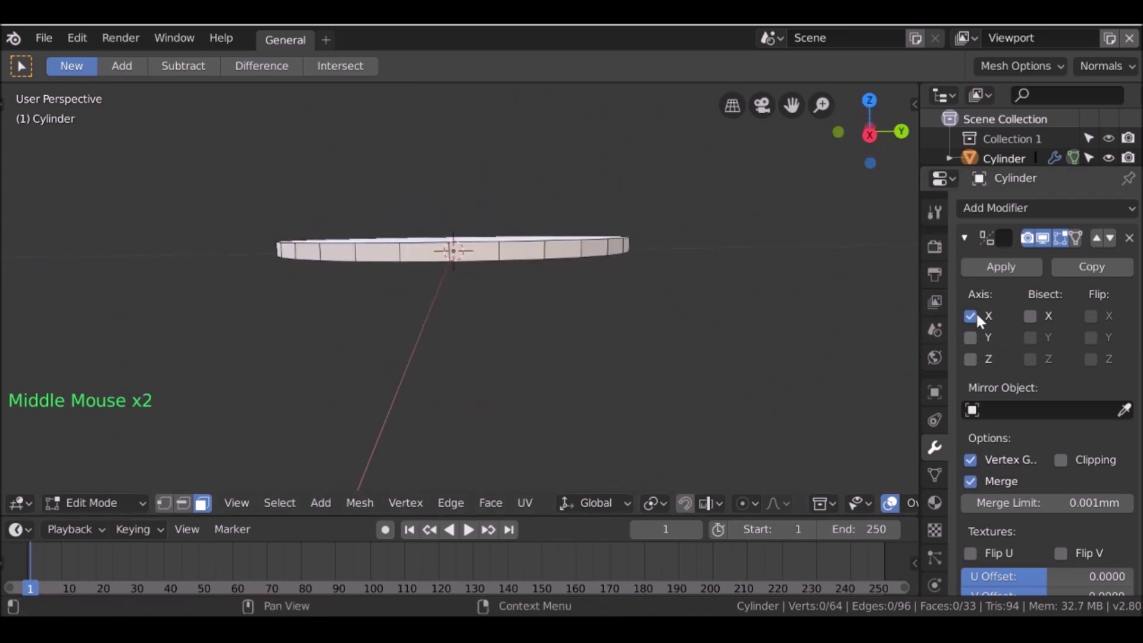
{"action": "left_click", "coordinate": [970, 316]}
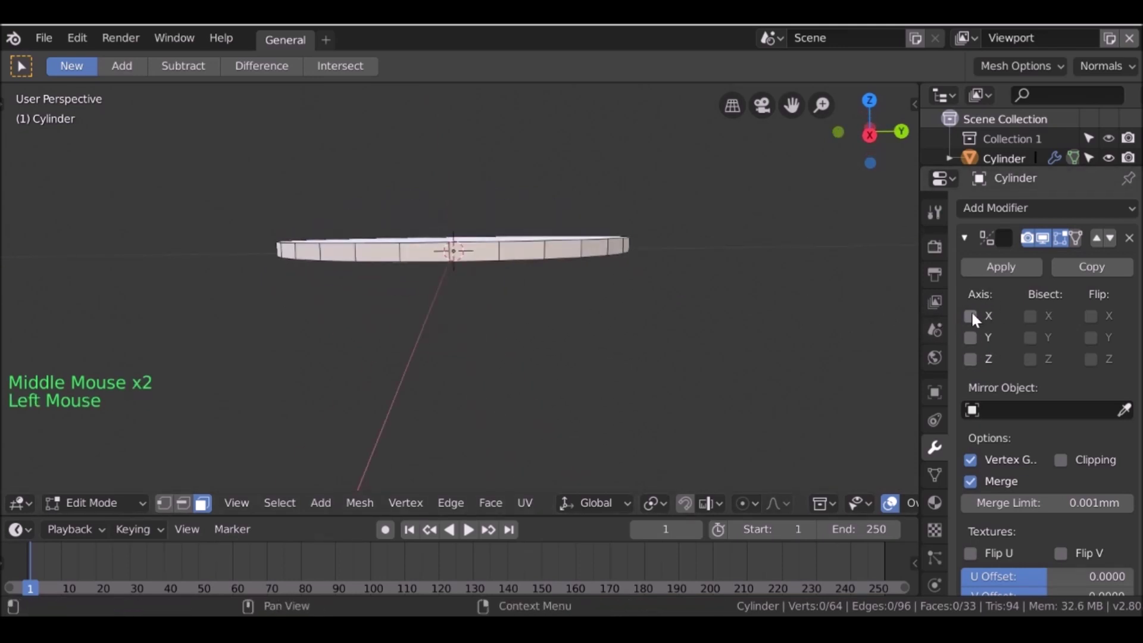
{"action": "double_click", "coordinate": [969, 359]}
{"action": "left_click", "coordinate": [970, 359]}
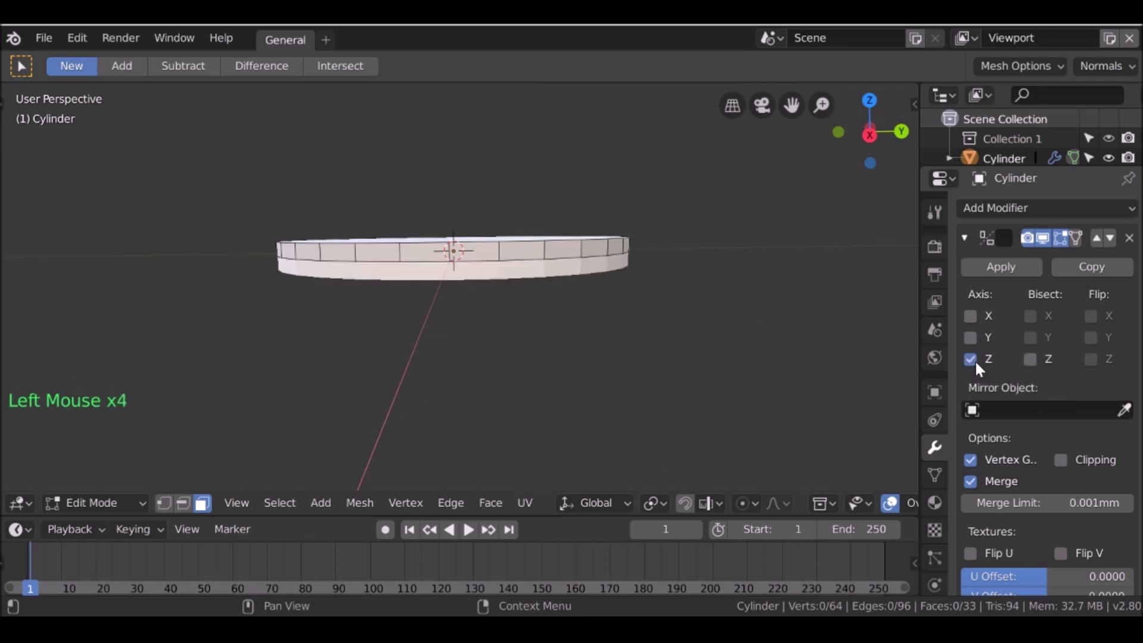
- Enable Clipping on the Mirror modifier and test moving the whole selected mesh together with its mirrored half
{"action": "middle_click_drag", "start_coordinate": [714, 309], "coordinate": [670, 274]}
{"action": "key", "text": "a"}
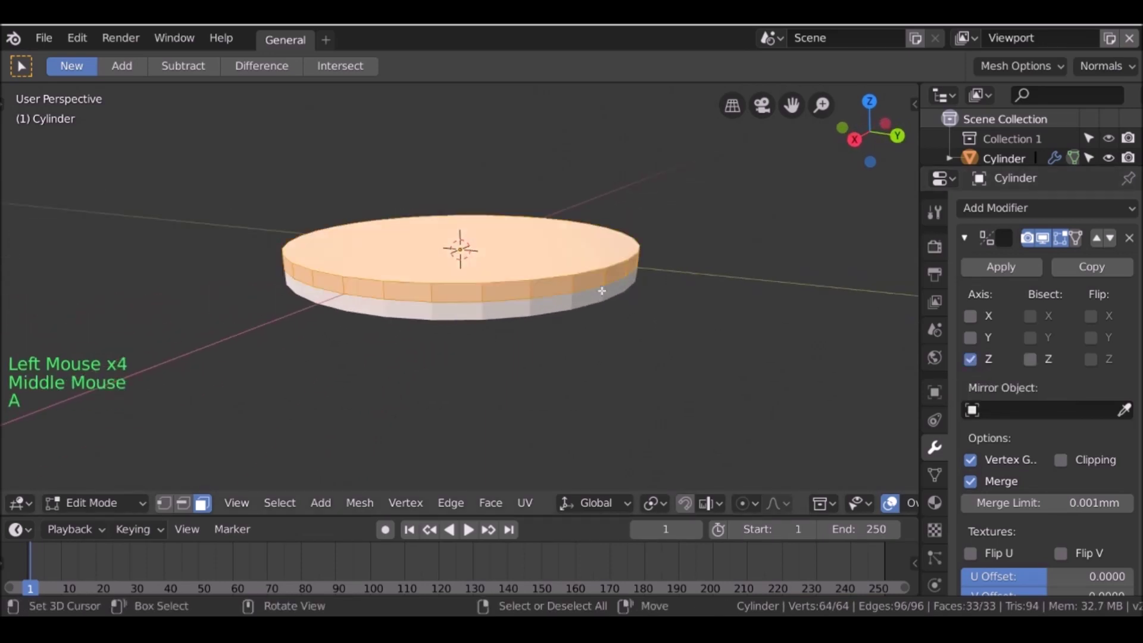
{"action": "key", "text": "g"}
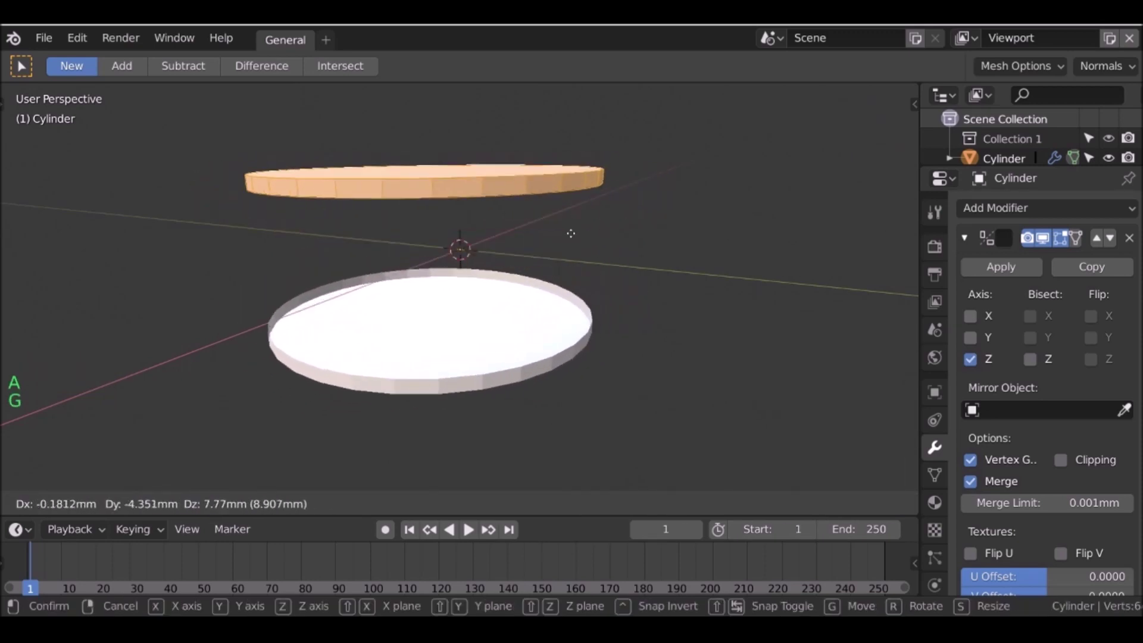
{"action": "right_click", "coordinate": [613, 210]}
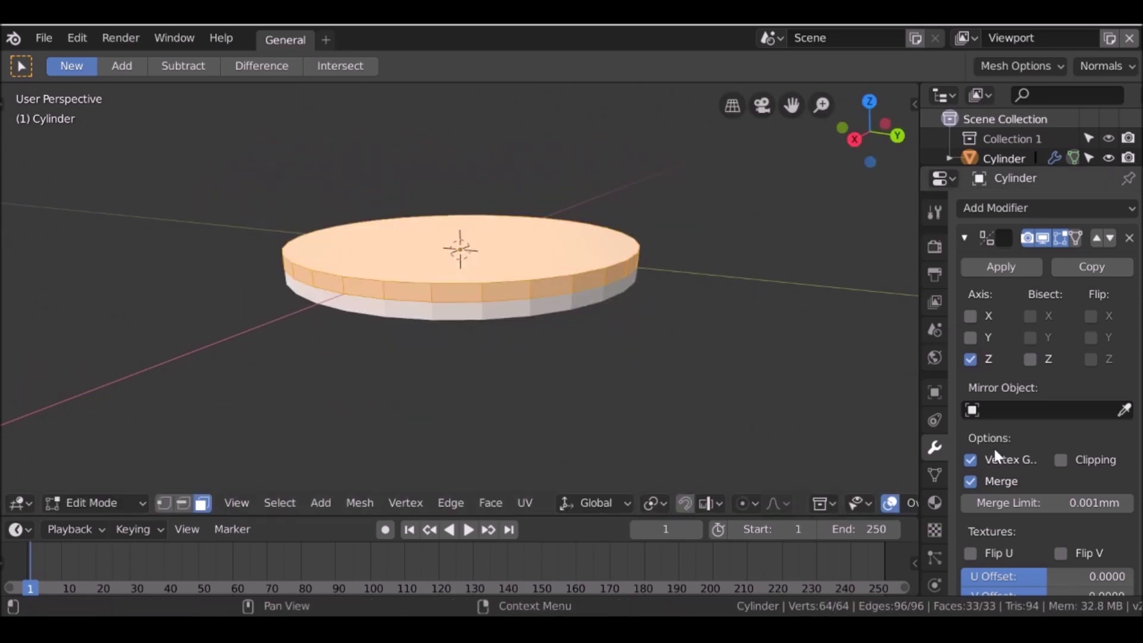
{"action": "left_click", "coordinate": [1060, 460]}
{"action": "key", "text": "g"}
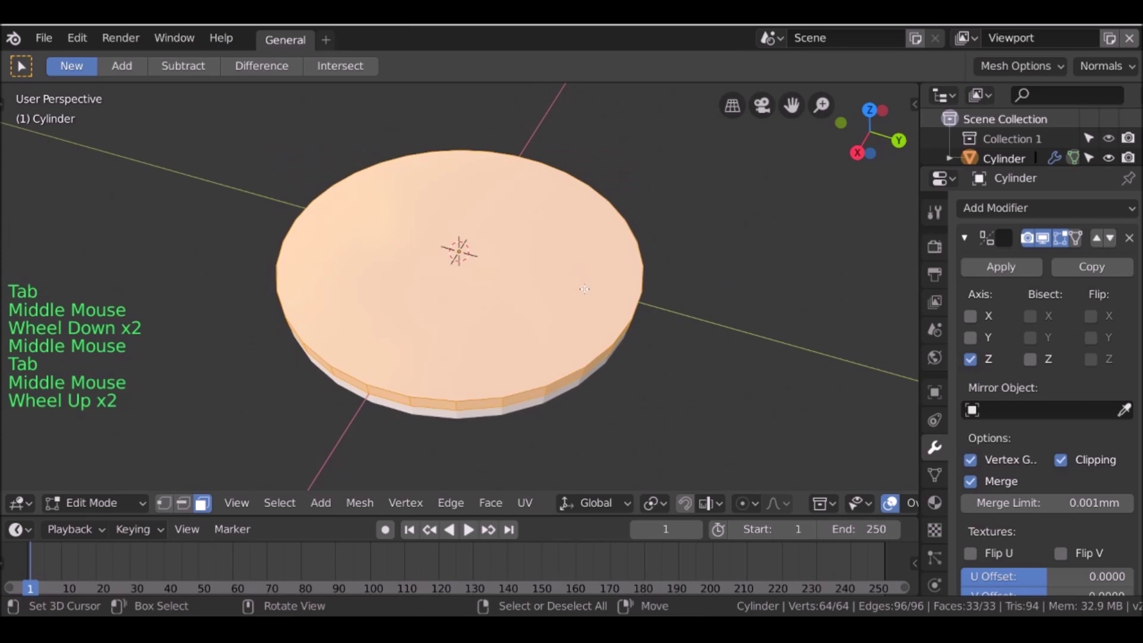
- Extrude the cylinder's top face in place and scale it inward, leaving a narrow rim around the edge
{"action": "middle_click_drag", "start_coordinate": [585, 289], "coordinate": [511, 267]}
{"action": "right_click", "coordinate": [506, 241]}
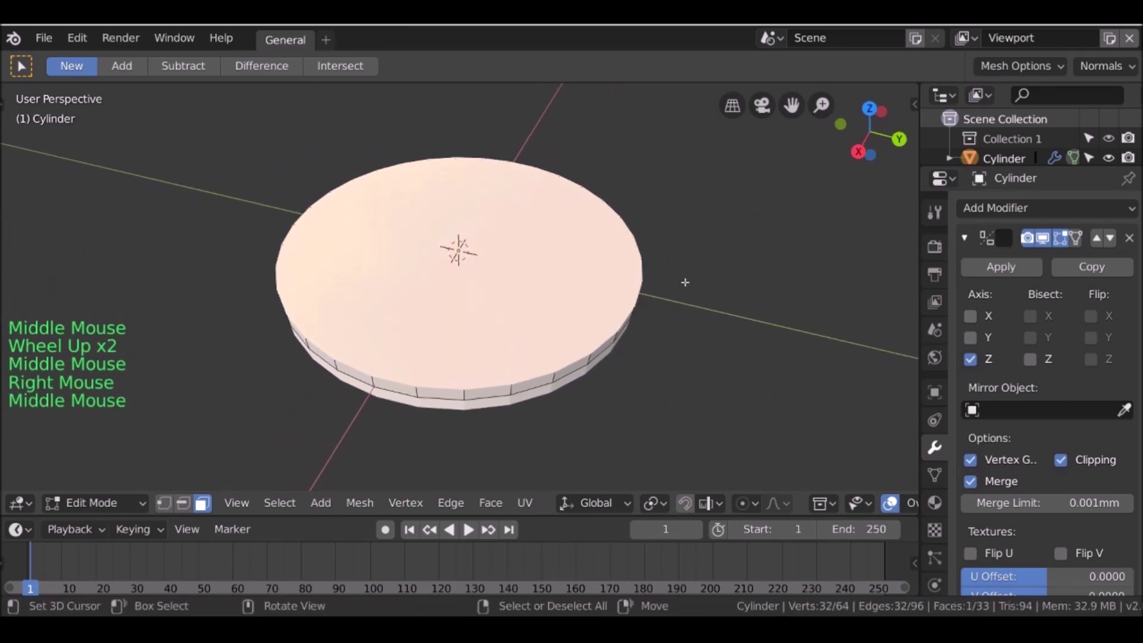
{"action": "key", "text": "e"}
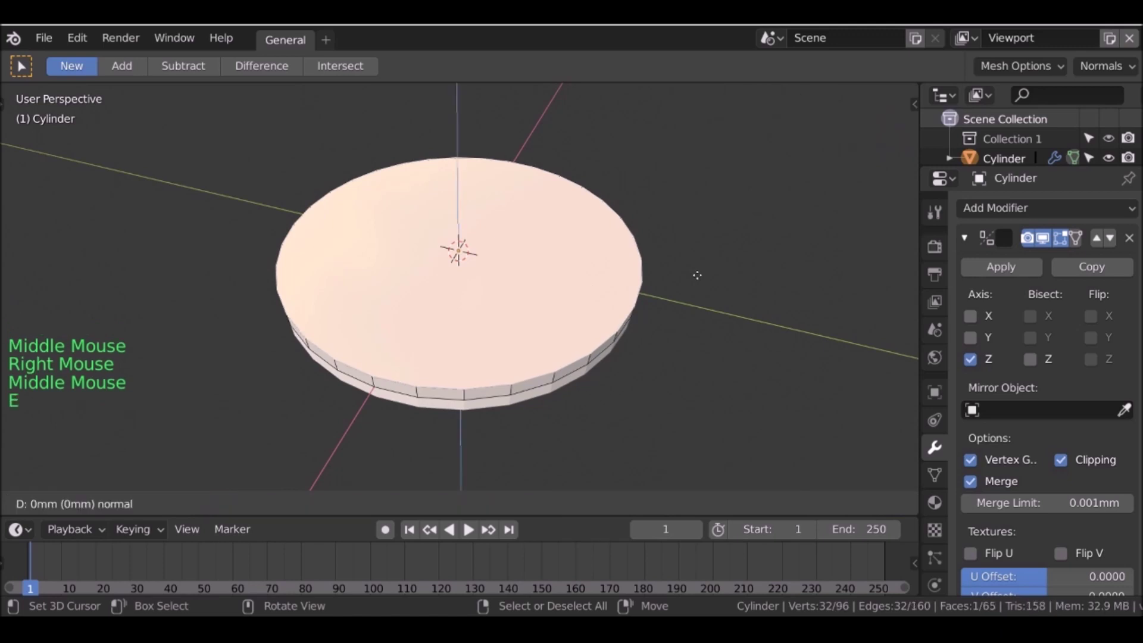
{"action": "right_click", "coordinate": [697, 275]}
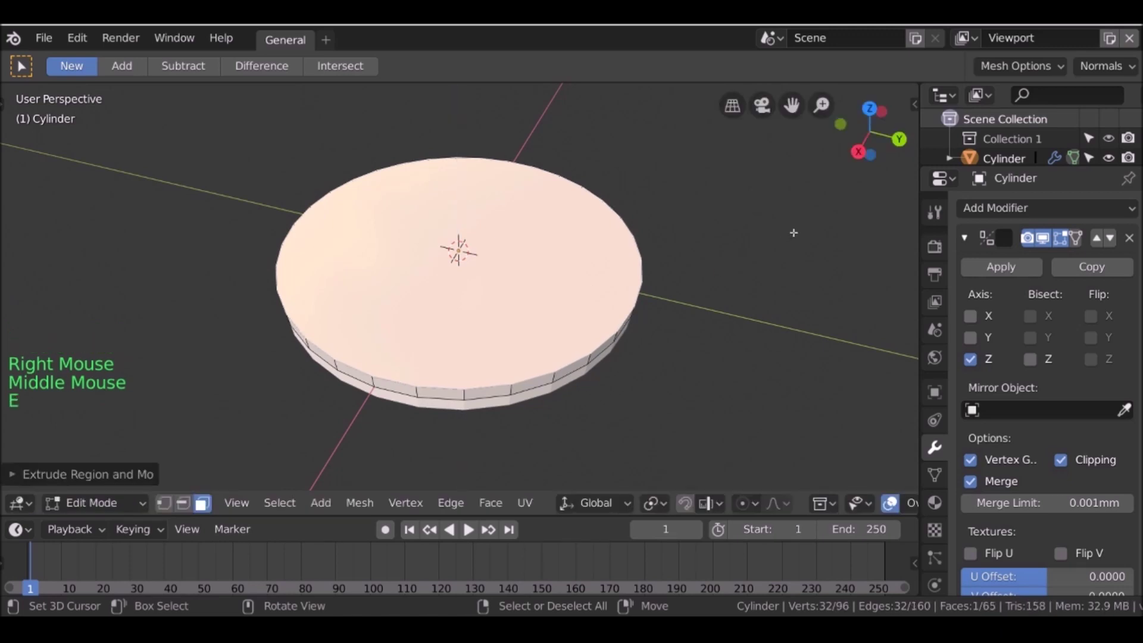
{"action": "key", "text": "s"}
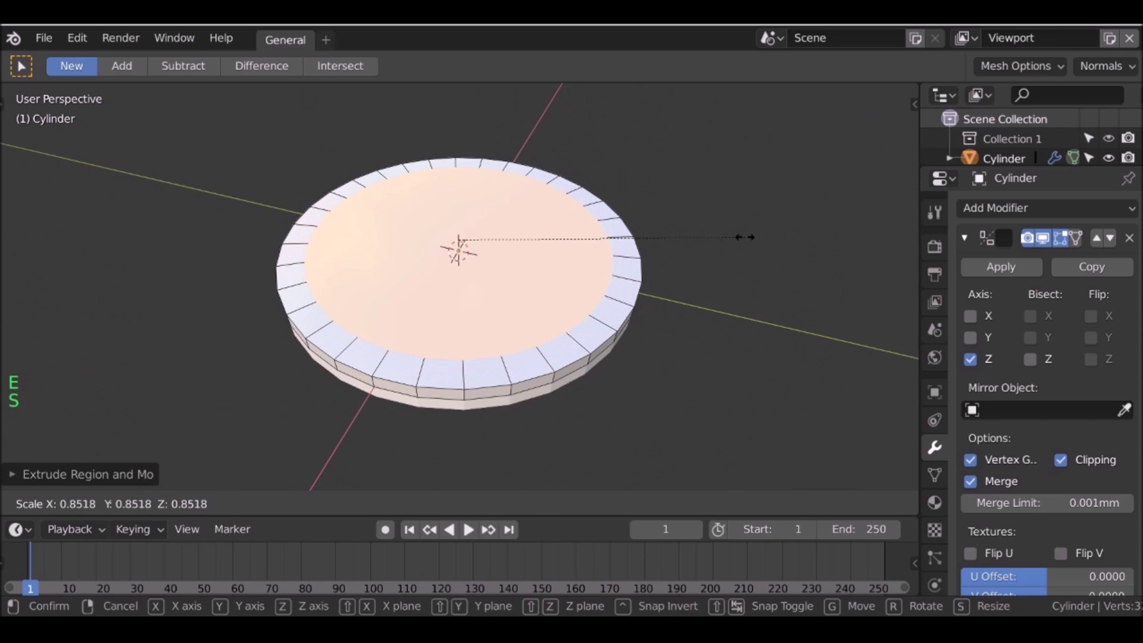
{"action": "left_click", "coordinate": [735, 239]}
- Extrude the inner top face downward into a shallow recess inside the rim, and return to Object Mode
{"action": "middle_click_drag", "start_coordinate": [735, 239], "coordinate": [622, 207]}
{"action": "scroll", "coordinate": [681, 222], "scroll_direction": "up", "scroll_amount": 4}
{"action": "scroll", "coordinate": [639, 211], "scroll_direction": "down", "scroll_amount": 1}
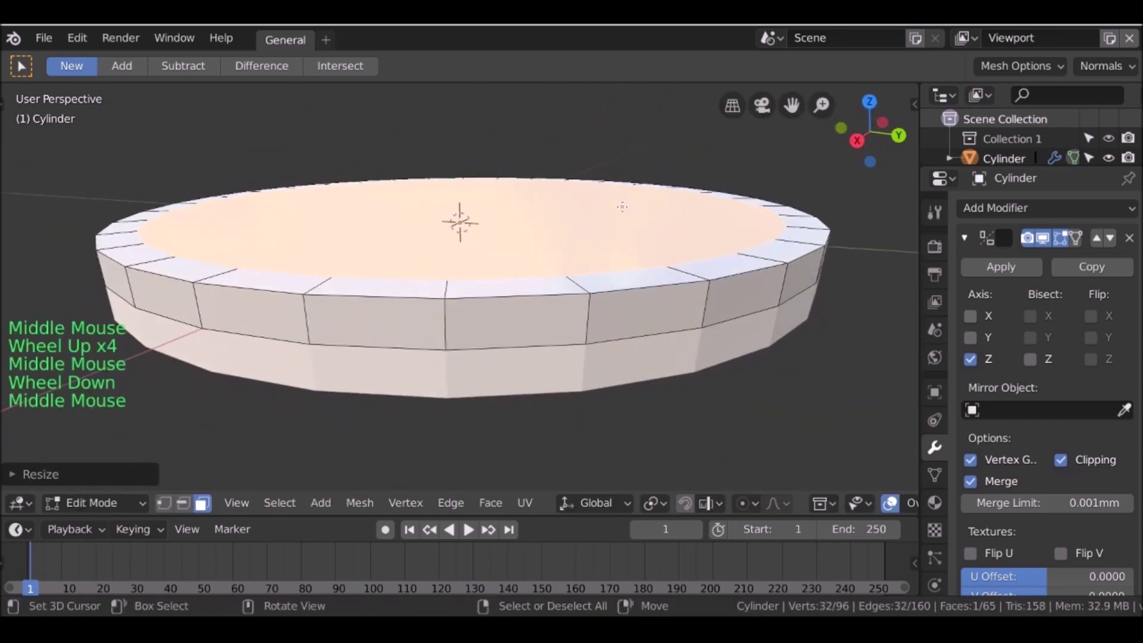
{"action": "key", "text": "e"}
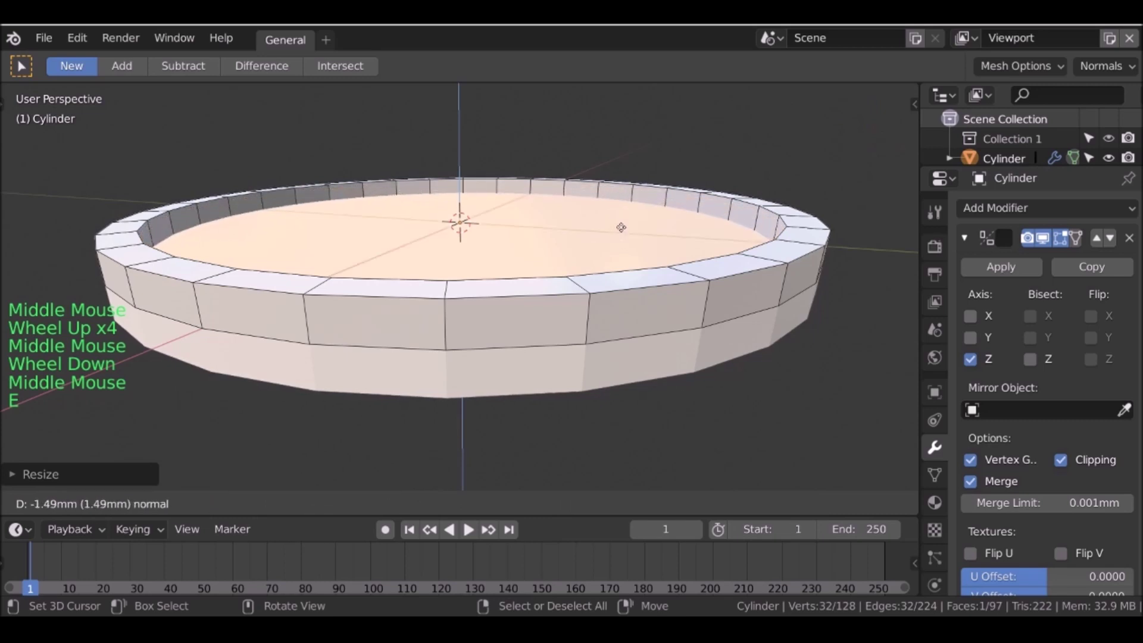
{"action": "left_click", "coordinate": [622, 219]}
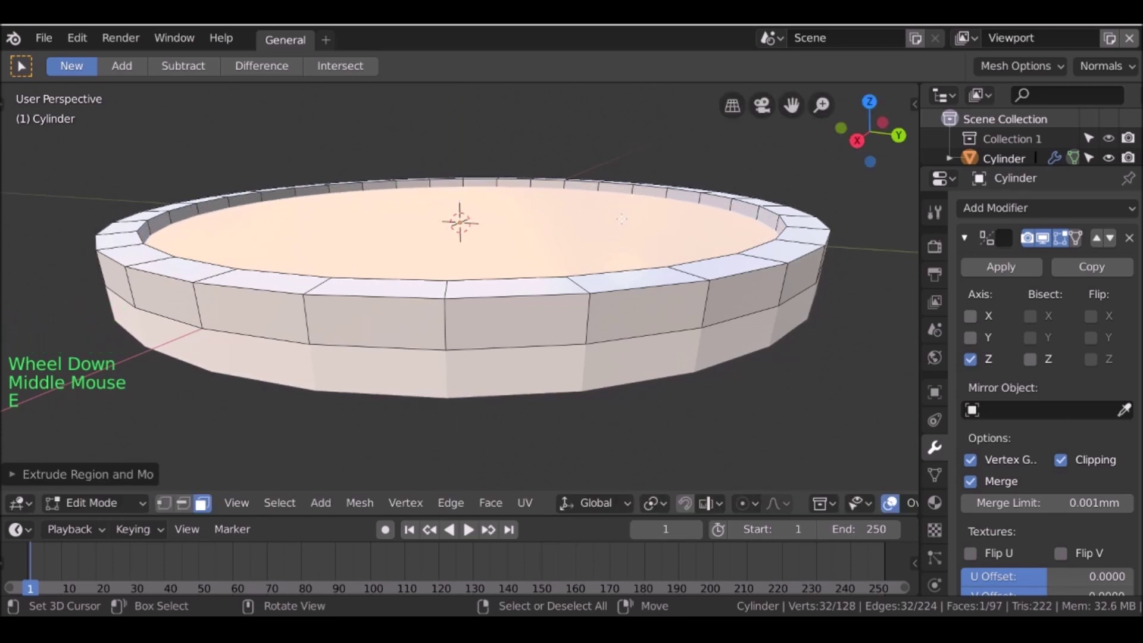
{"action": "key", "text": "Tab"}
{"action": "scroll", "coordinate": [659, 274], "scroll_direction": "down", "scroll_amount": 3}
{"action": "middle_click_drag", "start_coordinate": [659, 274], "coordinate": [612, 297]}
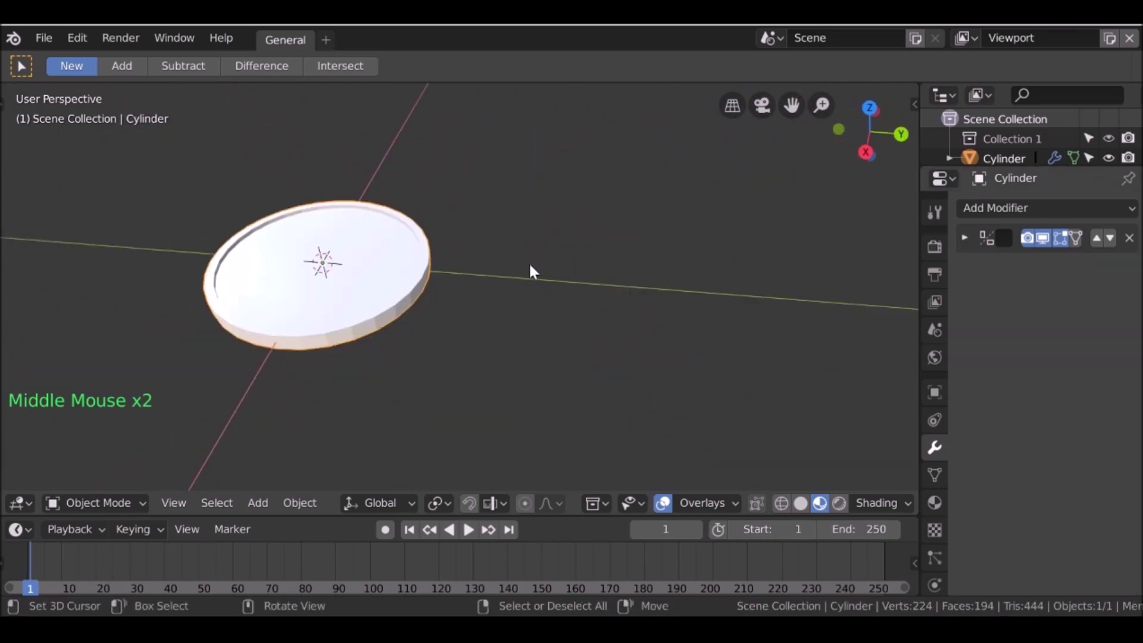
- Select the recessed cylinder and hide it in the viewport
{"action": "scroll", "coordinate": [488, 290], "scroll_direction": "down", "scroll_amount": 3}
{"action": "scroll", "coordinate": [488, 290], "scroll_direction": "up", "scroll_amount": 1}
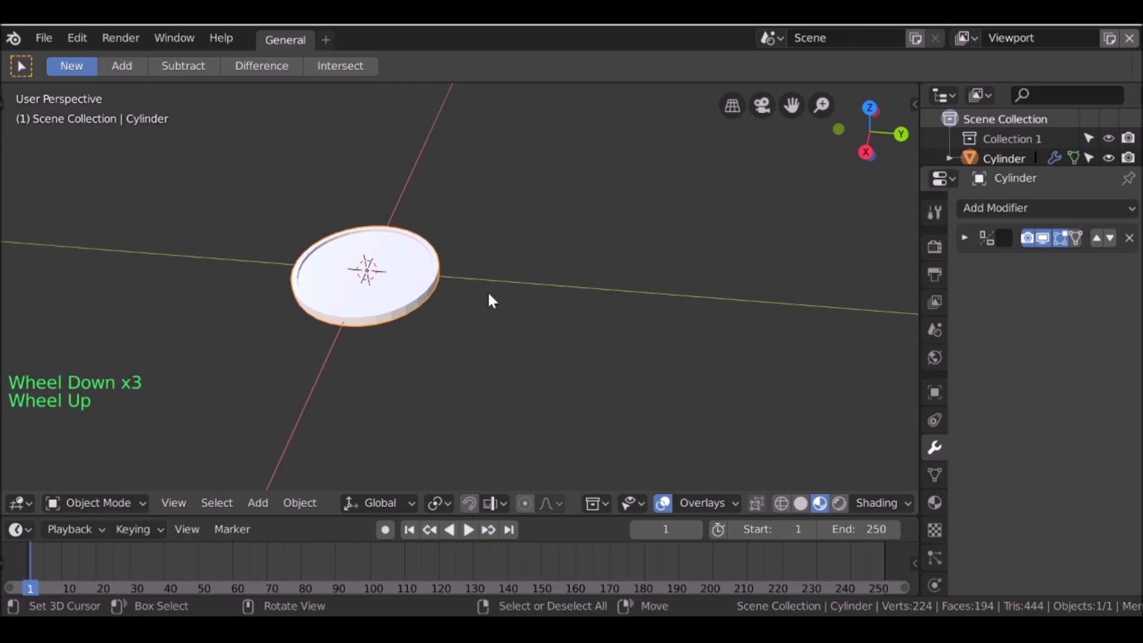
{"action": "scroll", "coordinate": [488, 294], "scroll_direction": "up", "scroll_amount": 1}
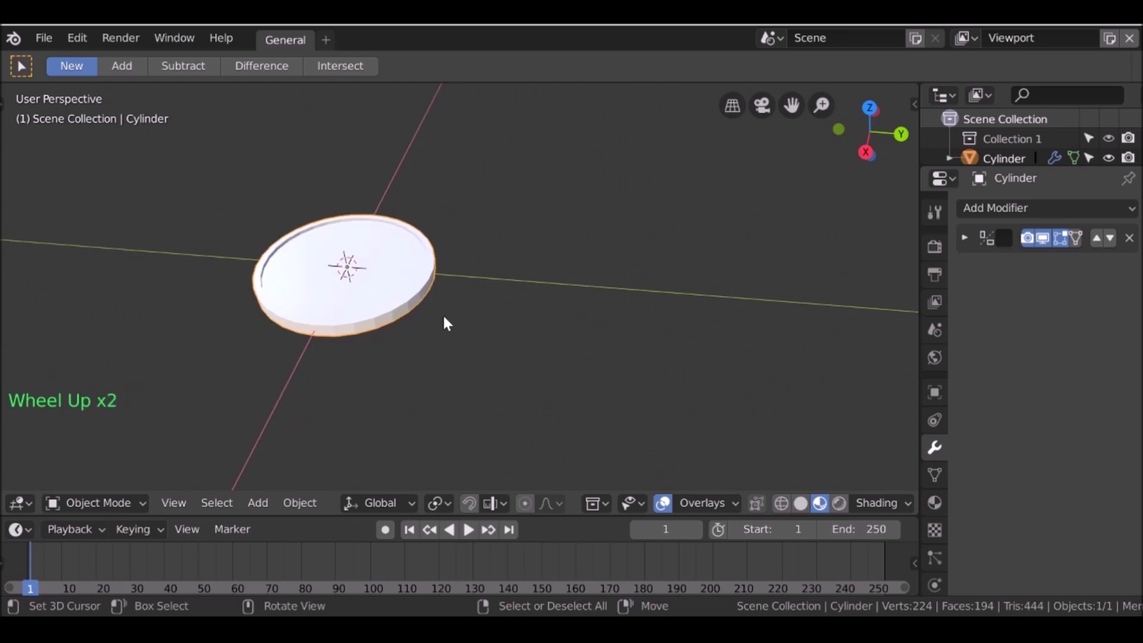
{"action": "scroll", "coordinate": [443, 317], "scroll_direction": "up", "scroll_amount": 1}
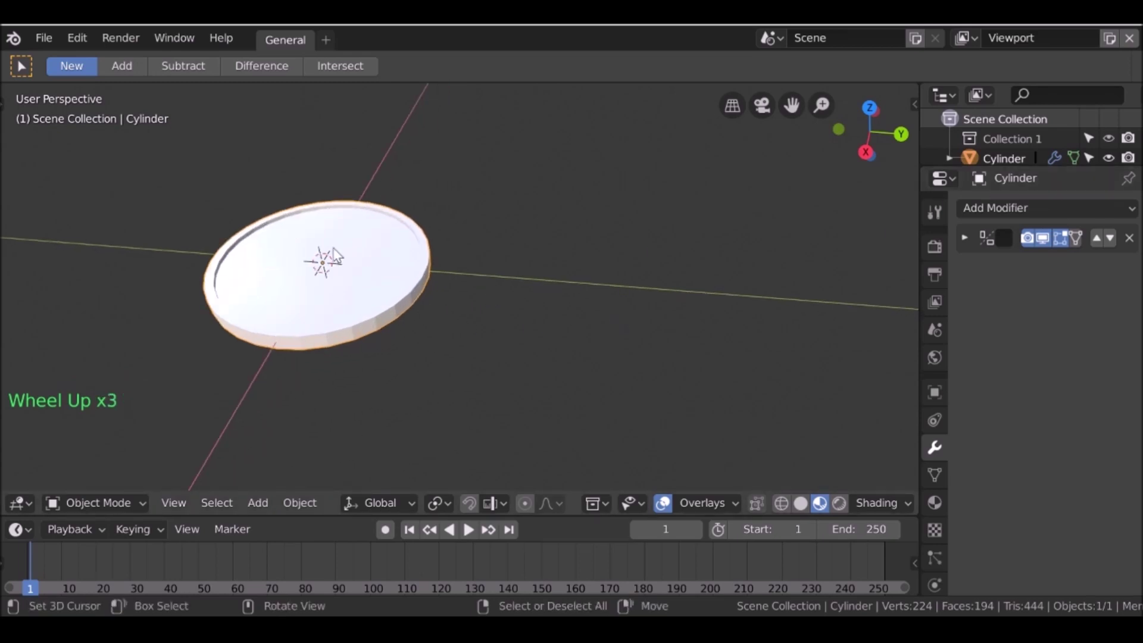
{"action": "right_click", "coordinate": [299, 265]}
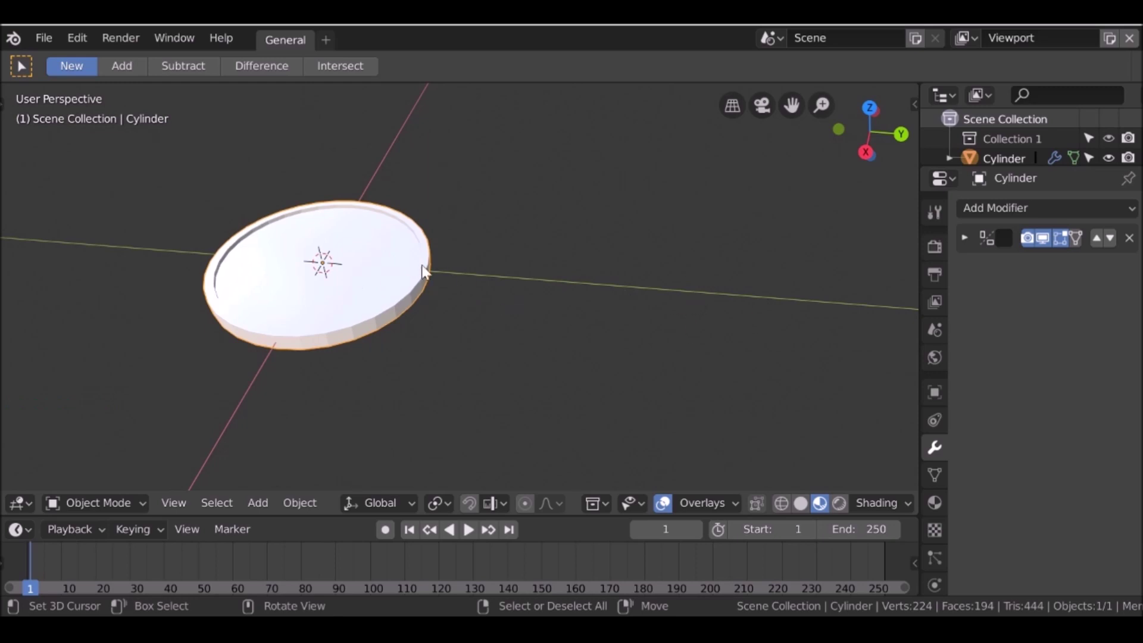
{"action": "key", "text": "h"}
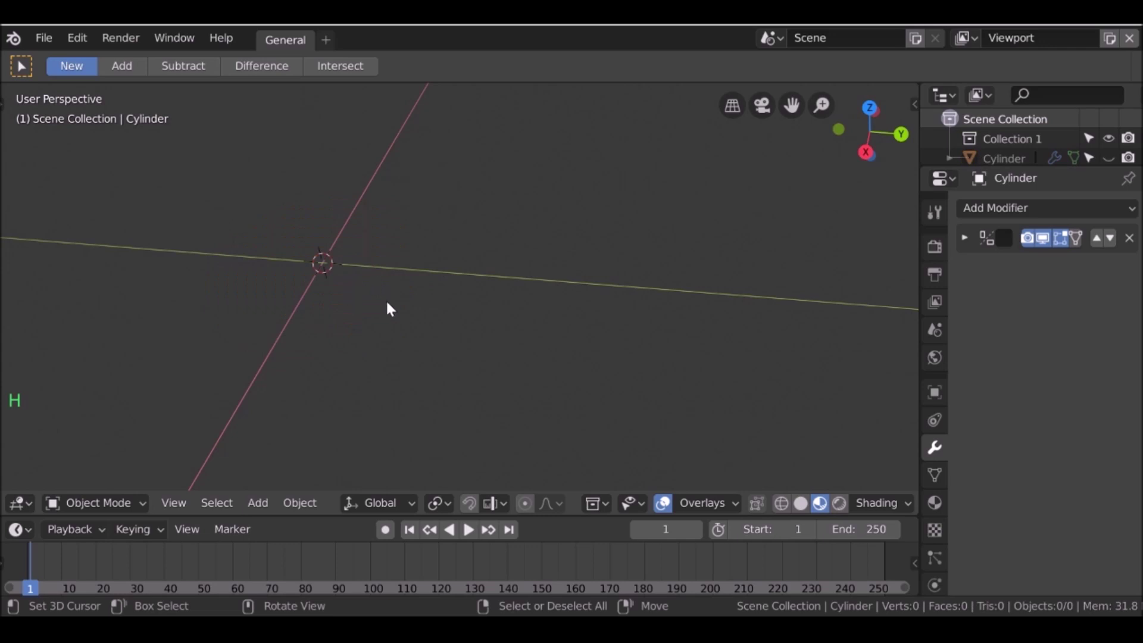
- Add the skull picture to the scene as a background image at the origin
{"action": "middle_click_drag", "start_coordinate": [402, 276], "coordinate": [462, 270]}
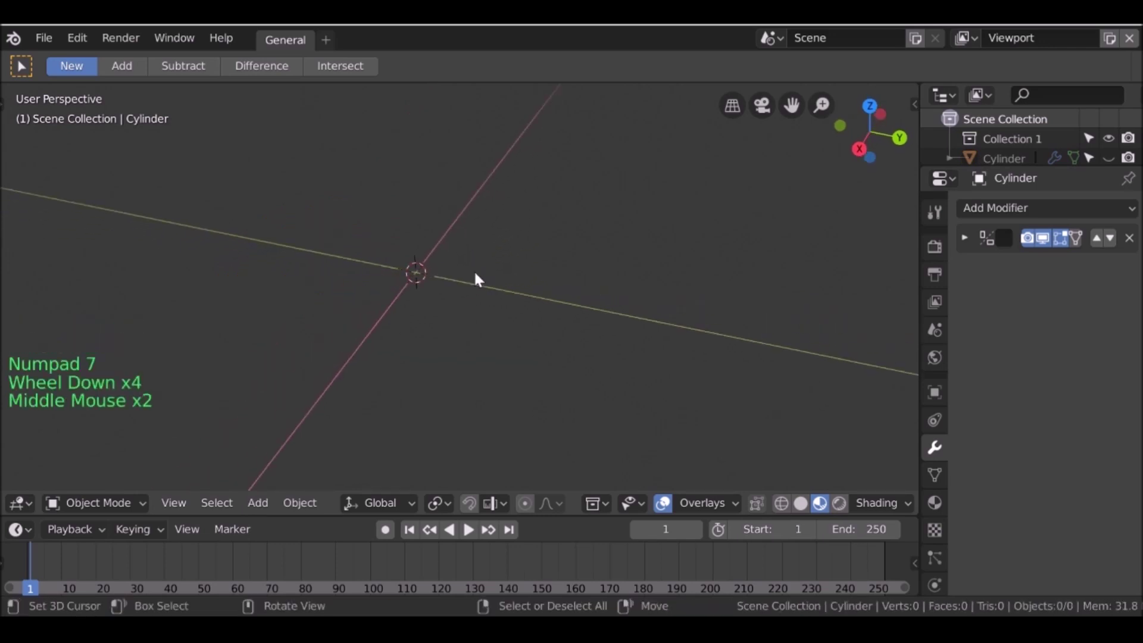
{"action": "key", "text": "shift+a"}
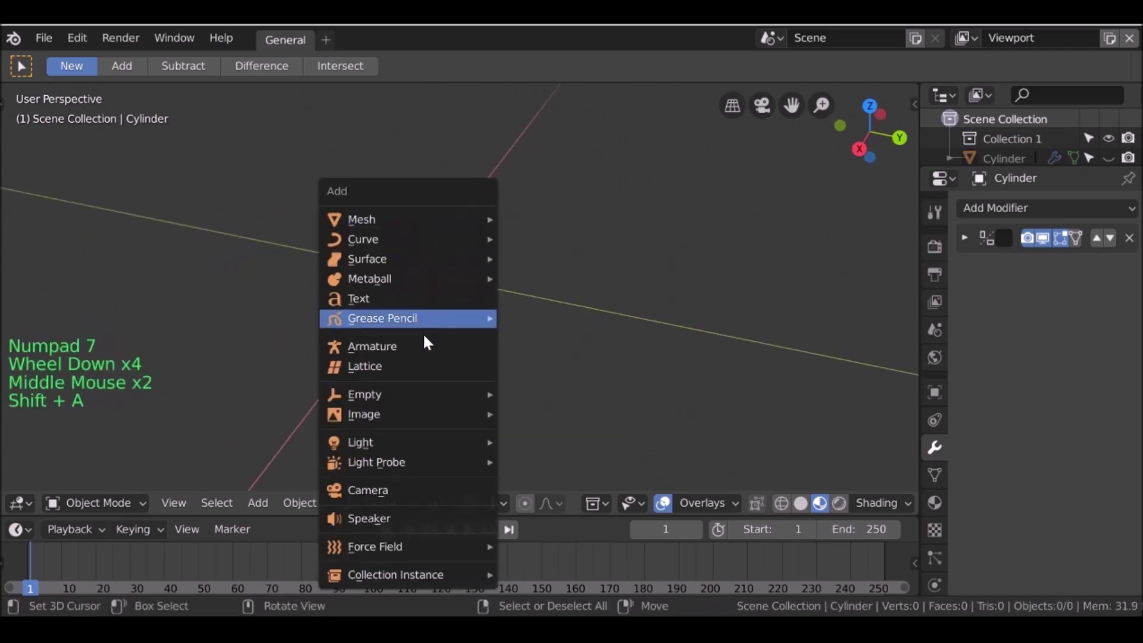
{"action": "mouse_move", "coordinate": [360, 411]}
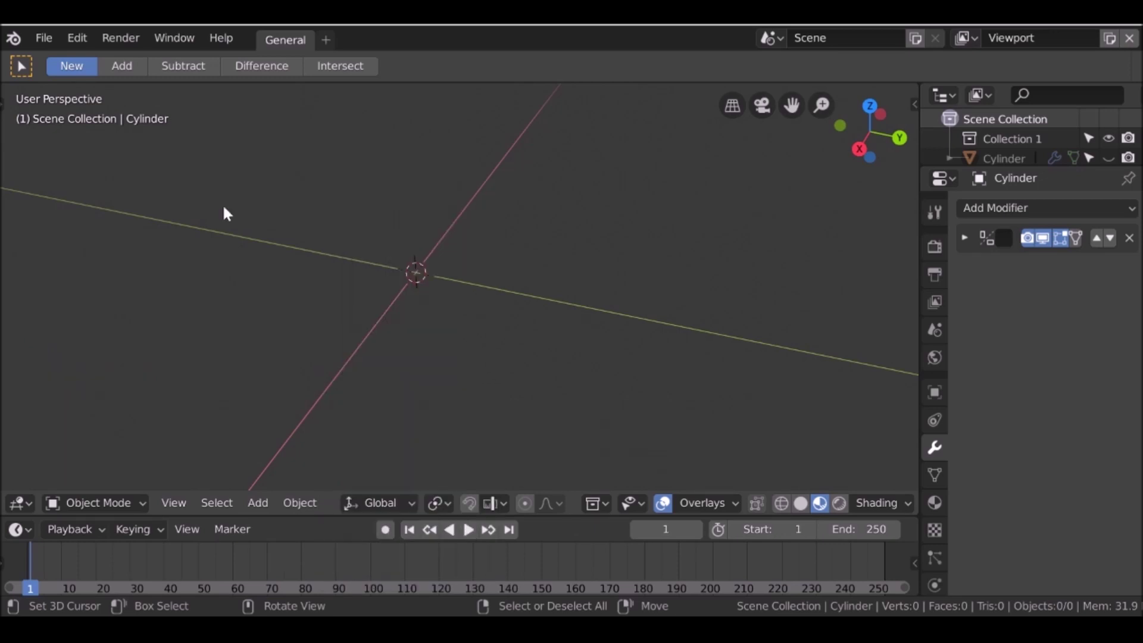
{"action": "left_click", "coordinate": [83, 40]}
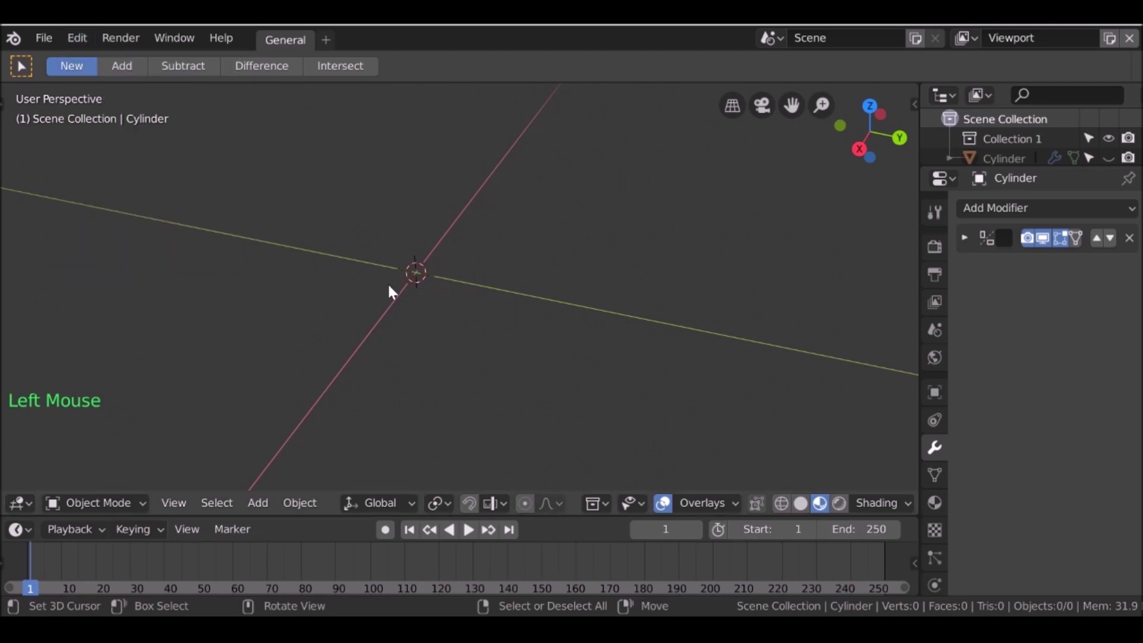
{"action": "key", "text": "shift+a"}
{"action": "mouse_move", "coordinate": [346, 443]}
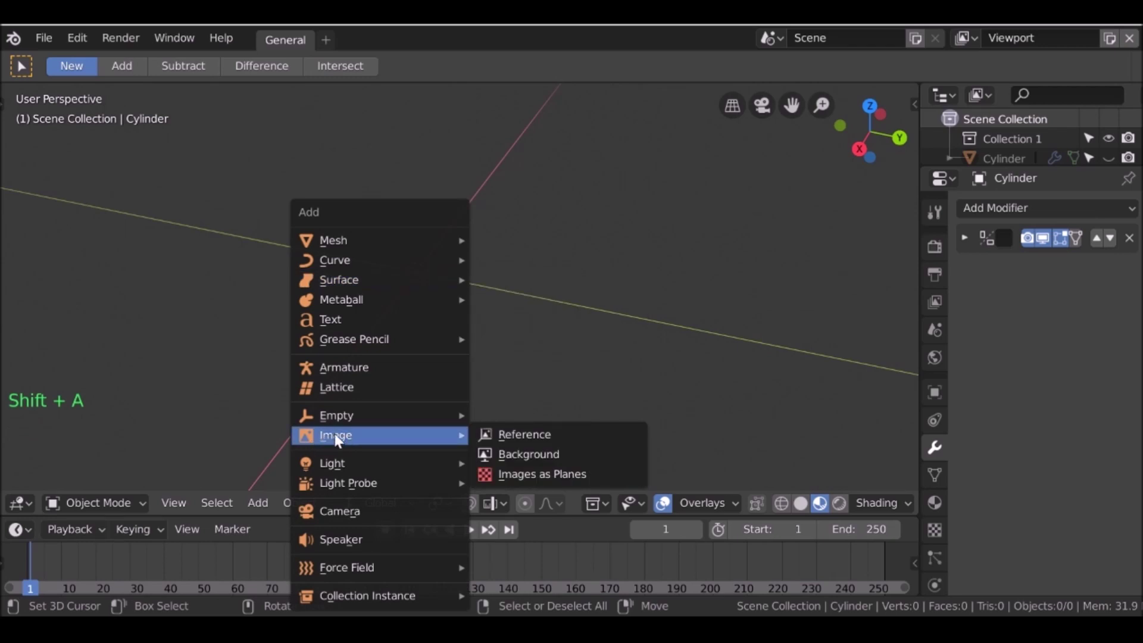
{"action": "left_click", "coordinate": [580, 452]}
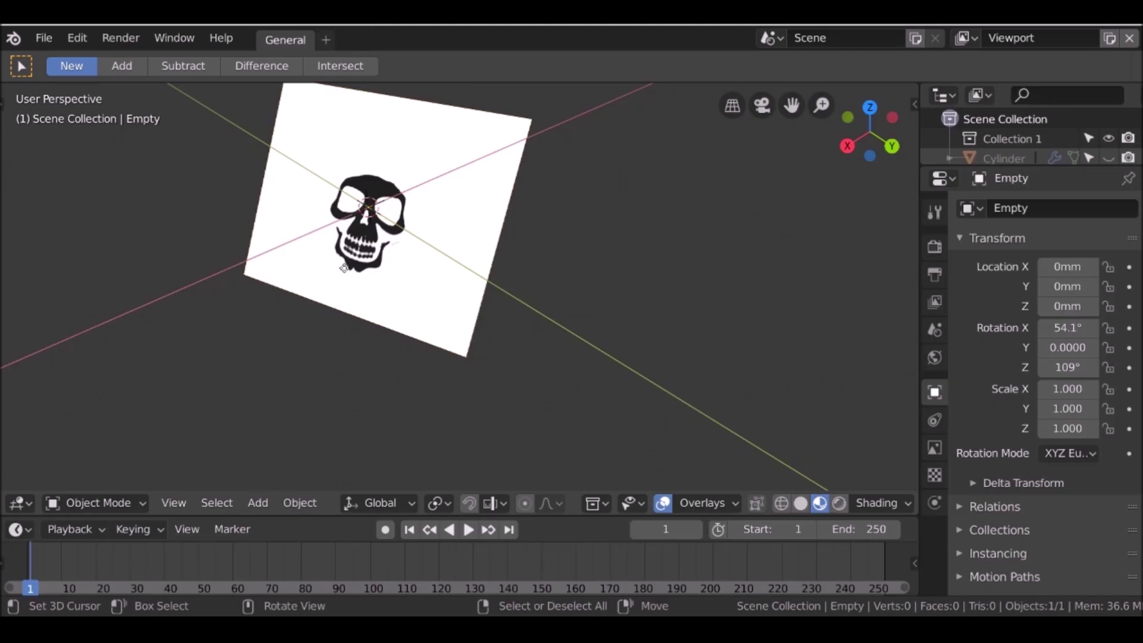
- Clear the skull image's rotation so it lies flat, and switch to the top view
{"action": "middle_click_drag", "start_coordinate": [344, 268], "coordinate": [475, 248]}
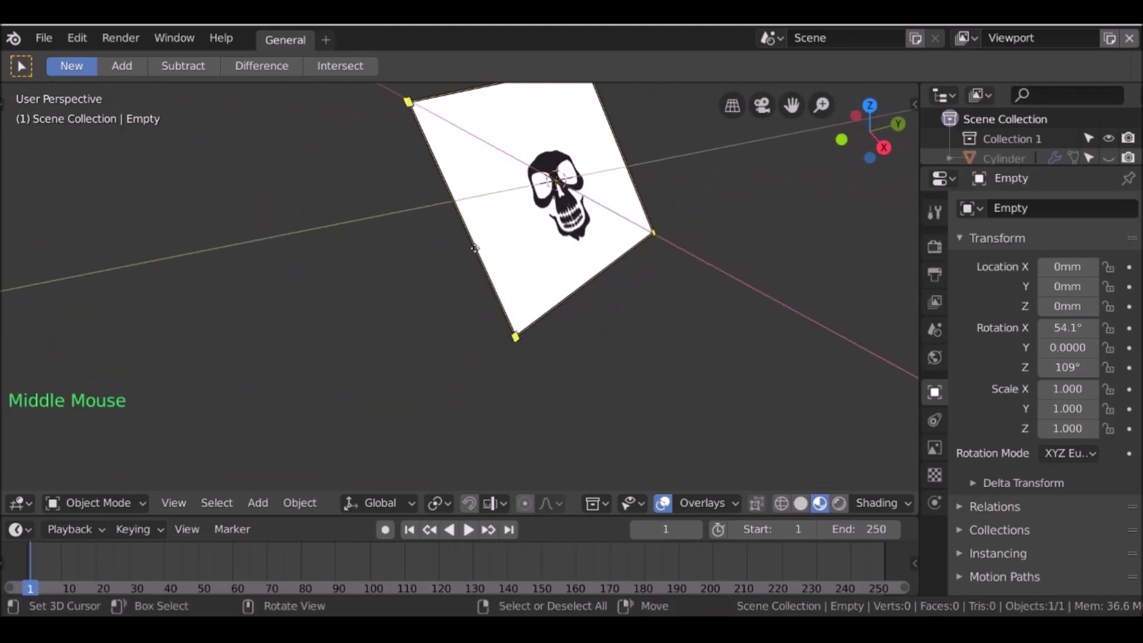
{"action": "key", "text": "alt+r"}
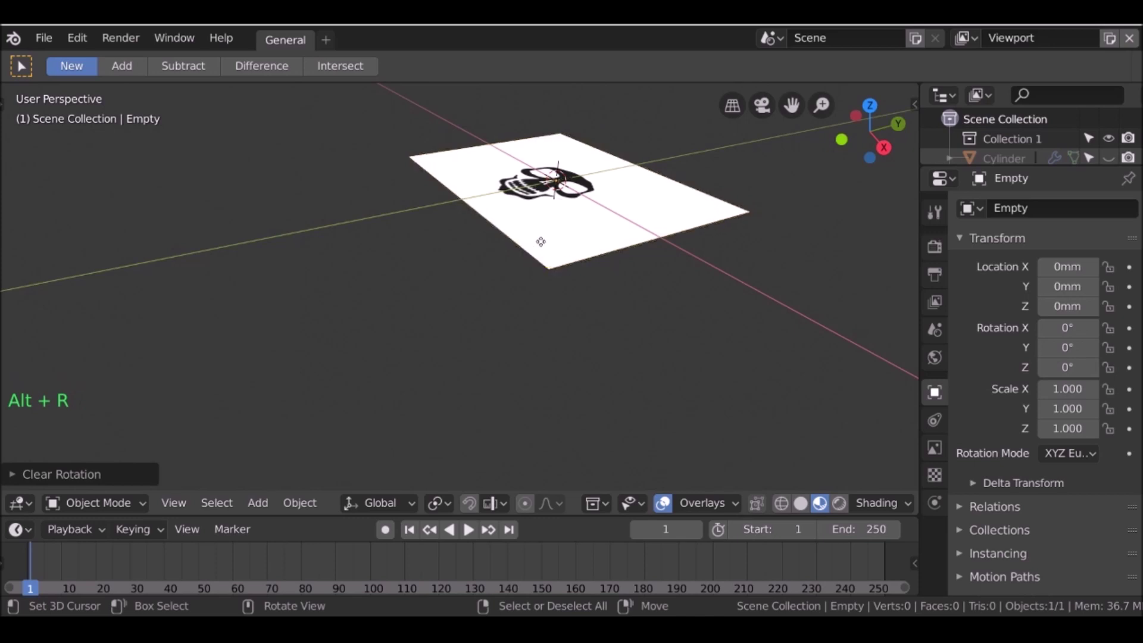
{"action": "key", "text": "KP_7"}
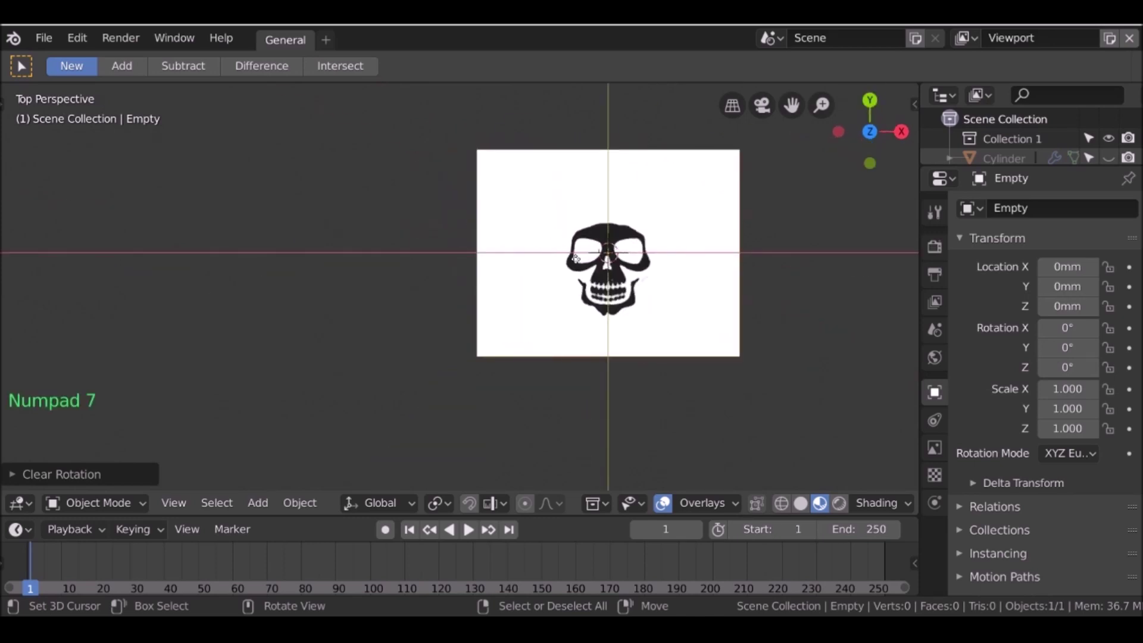
- Add a plane mesh at the origin over the skull image
{"action": "middle_click_drag", "start_coordinate": [658, 289], "coordinate": [601, 279], "text": "shift"}
{"action": "scroll", "coordinate": [601, 280], "scroll_direction": "up", "scroll_amount": 4}
{"action": "middle_click_drag", "start_coordinate": [601, 280], "coordinate": [560, 268], "text": "shift"}
{"action": "middle_click_drag", "start_coordinate": [560, 267], "coordinate": [523, 258], "text": "shift"}
{"action": "scroll", "coordinate": [524, 257], "scroll_direction": "down", "scroll_amount": 1}
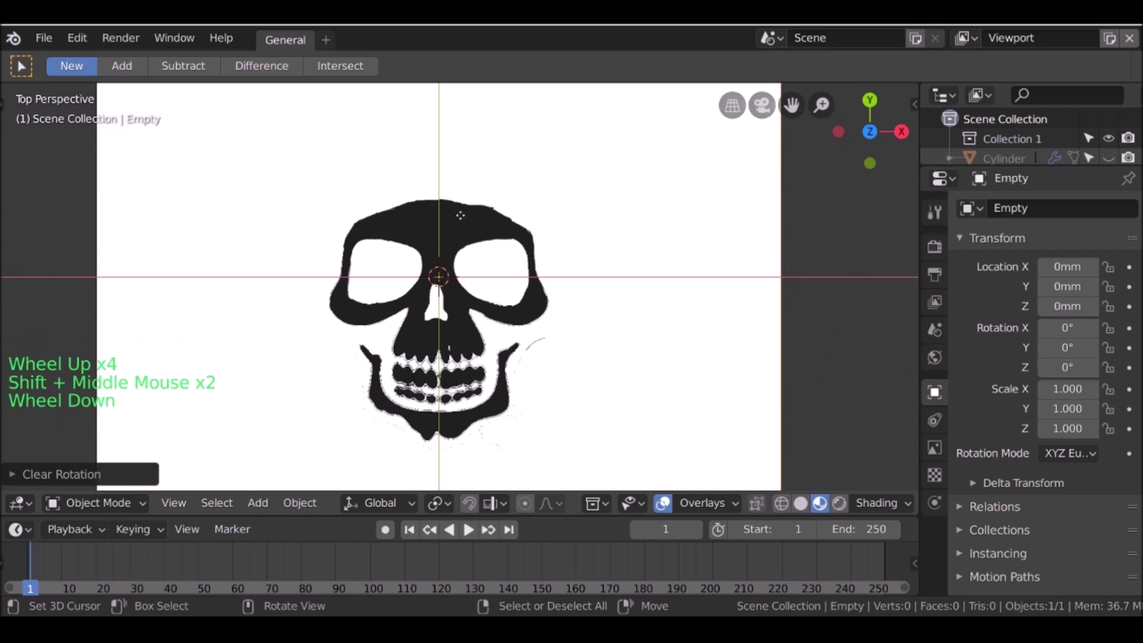
{"action": "middle_click_drag", "start_coordinate": [474, 324], "coordinate": [522, 228], "text": "shift"}
{"action": "key", "text": "shift+a"}
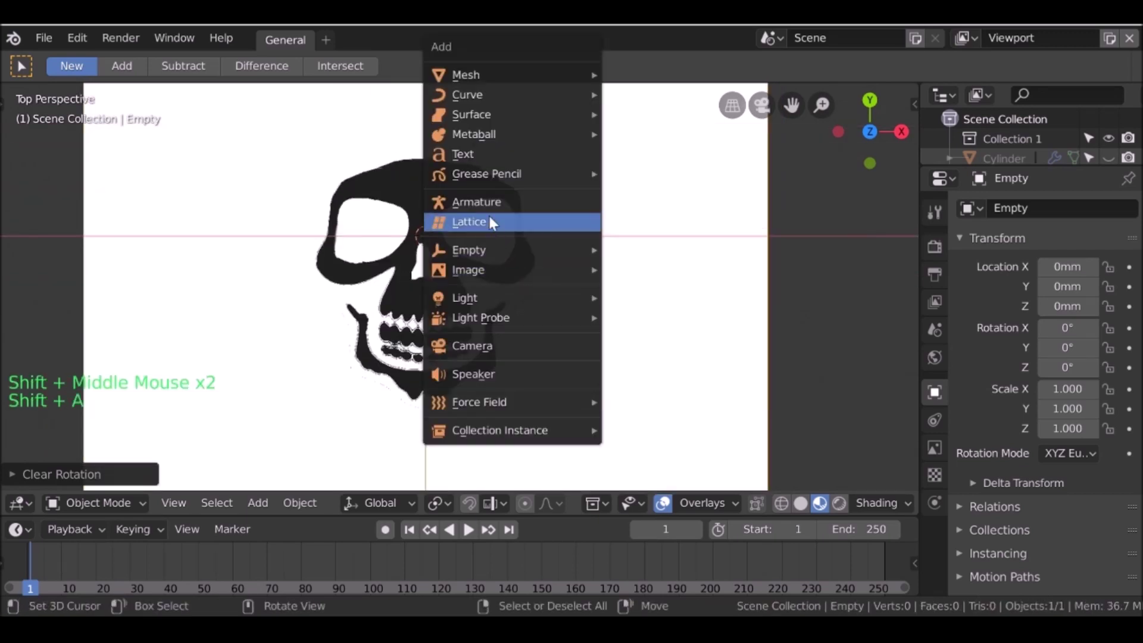
{"action": "mouse_move", "coordinate": [493, 73]}
{"action": "left_click", "coordinate": [643, 75]}
- Scale the oversized plane down repeatedly until it spans only the gap between the skull's eye sockets
{"action": "scroll", "coordinate": [565, 245], "scroll_direction": "down", "scroll_amount": 15}
{"action": "scroll", "coordinate": [569, 245], "scroll_direction": "down", "scroll_amount": 18}
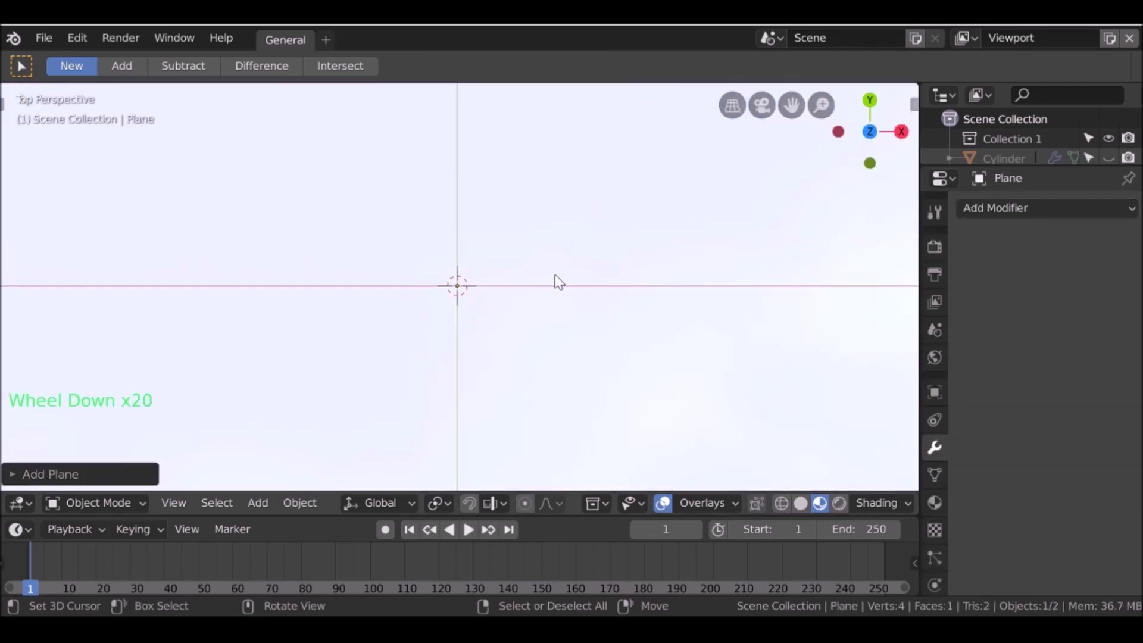
{"action": "scroll", "coordinate": [514, 285], "scroll_direction": "up", "scroll_amount": 7}
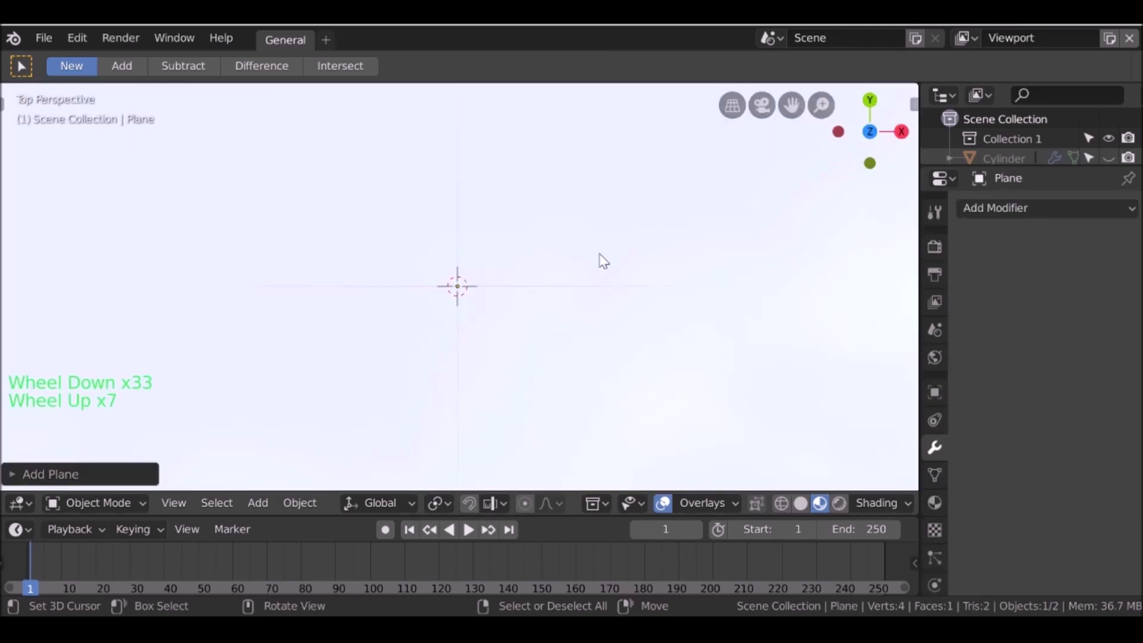
{"action": "key", "text": "s"}
{"action": "left_click", "coordinate": [512, 286]}
{"action": "key", "text": "s"}
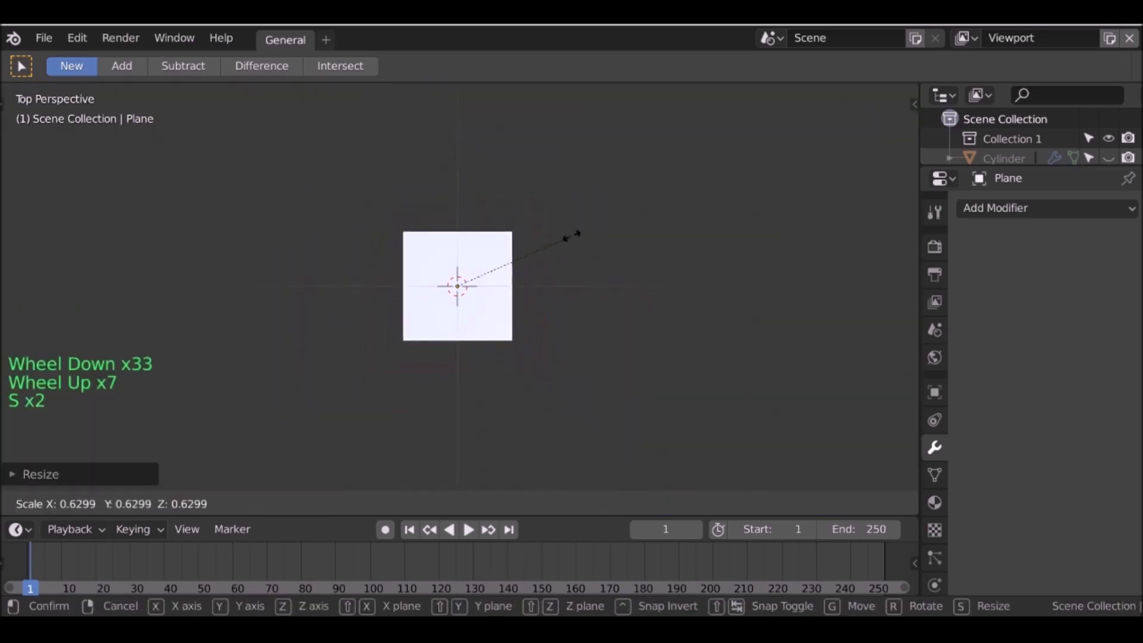
{"action": "left_click", "coordinate": [490, 274]}
{"action": "scroll", "coordinate": [490, 274], "scroll_direction": "up", "scroll_amount": 11}
{"action": "key", "text": "s"}
{"action": "left_click", "coordinate": [524, 273]}
{"action": "scroll", "coordinate": [505, 275], "scroll_direction": "up", "scroll_amount": 7}
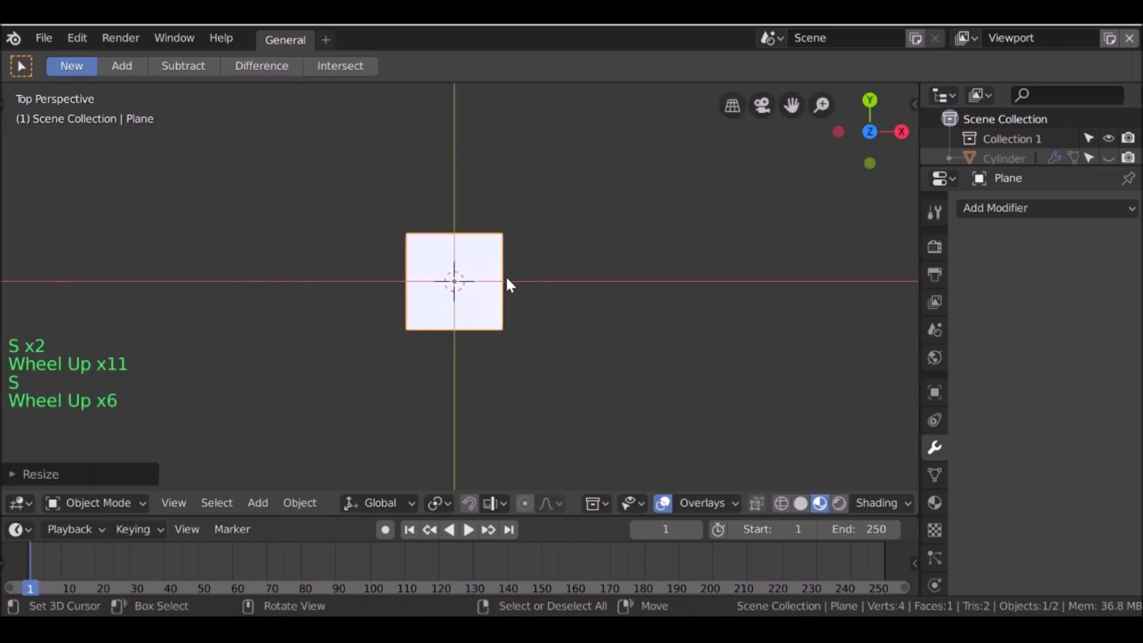
{"action": "key", "text": "s"}
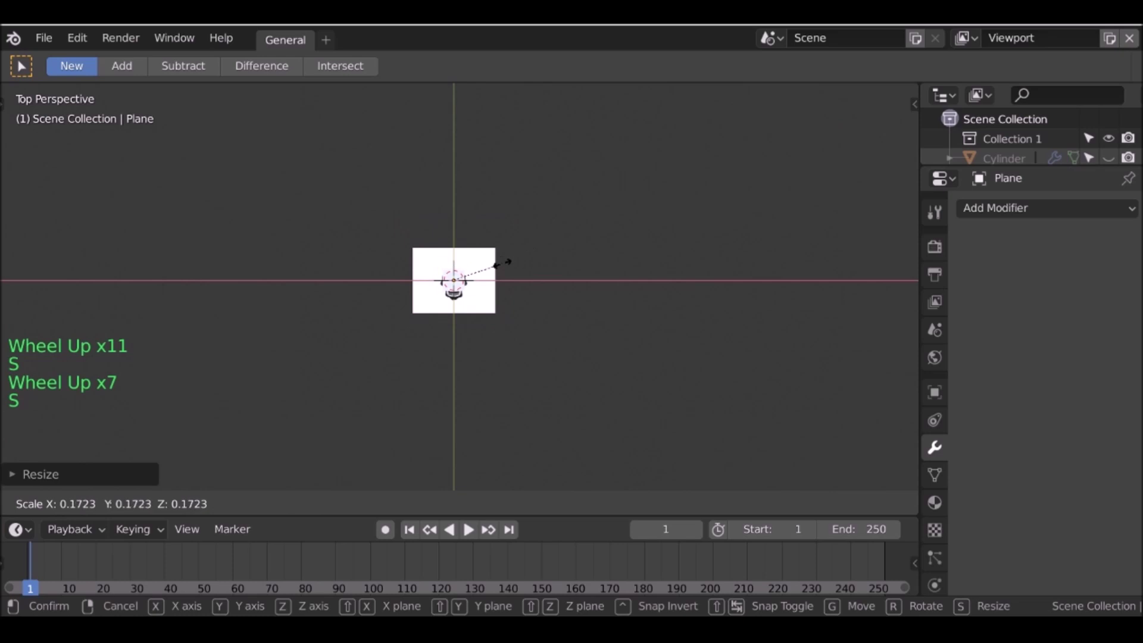
{"action": "left_click", "coordinate": [506, 257]}
{"action": "scroll", "coordinate": [591, 227], "scroll_direction": "up", "scroll_amount": 9}
{"action": "scroll", "coordinate": [689, 202], "scroll_direction": "down", "scroll_amount": 2}
{"action": "key", "text": "s"}
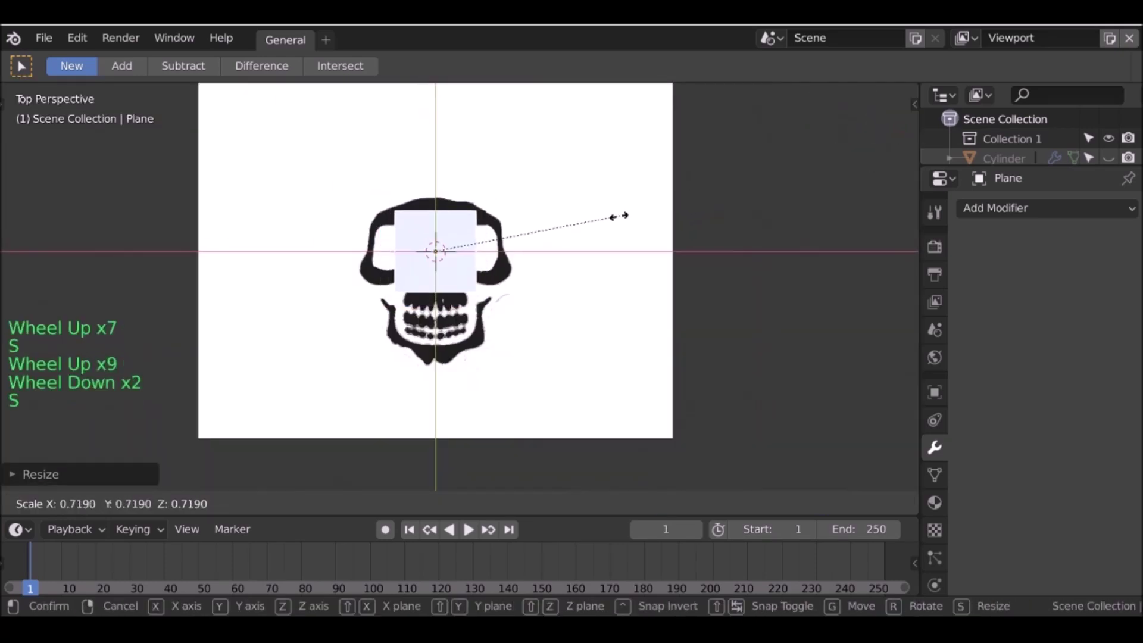
{"action": "left_click", "coordinate": [538, 244]}
{"action": "scroll", "coordinate": [622, 214], "scroll_direction": "up", "scroll_amount": 2}
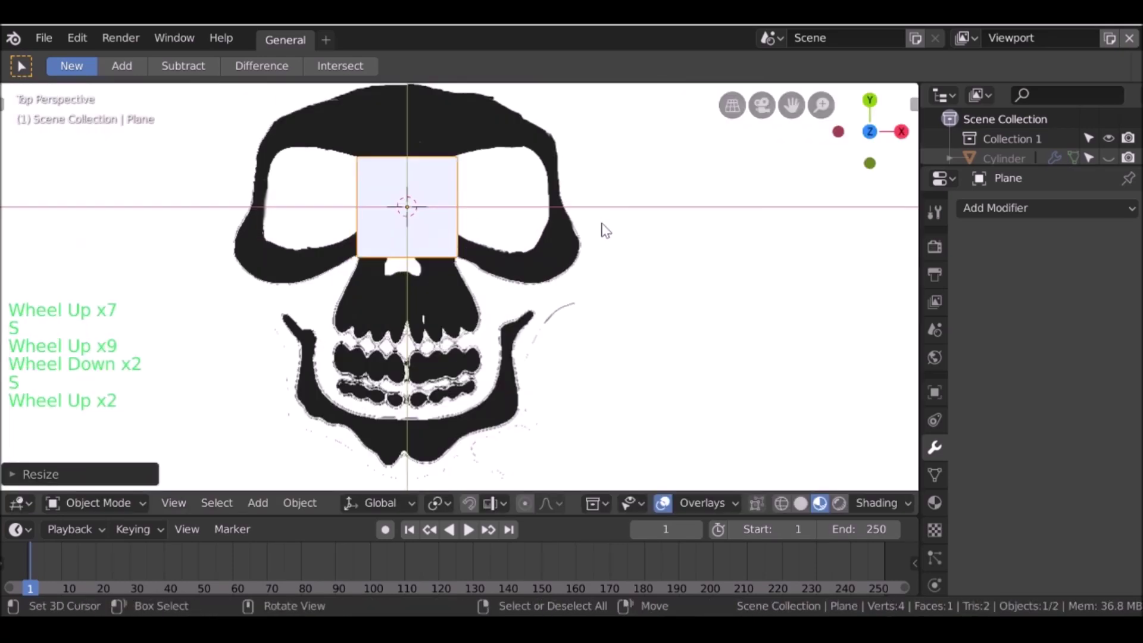
- Enter Edit Mode on the plane and delete all its vertices except the upper-right corner vertex
{"action": "scroll", "coordinate": [600, 227], "scroll_direction": "down", "scroll_amount": 1}
{"action": "middle_click_drag", "start_coordinate": [600, 227], "coordinate": [576, 252], "text": "shift"}
{"action": "key", "text": "Tab"}
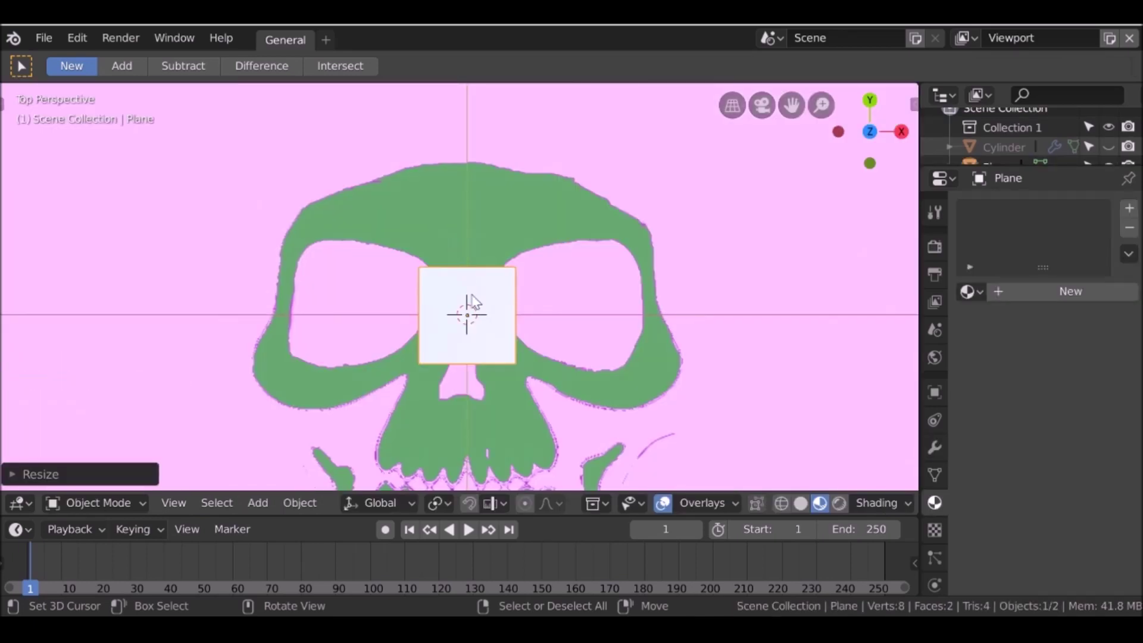
{"action": "key", "text": "Tab"}
{"action": "scroll", "coordinate": [476, 300], "scroll_direction": "up", "scroll_amount": 5}
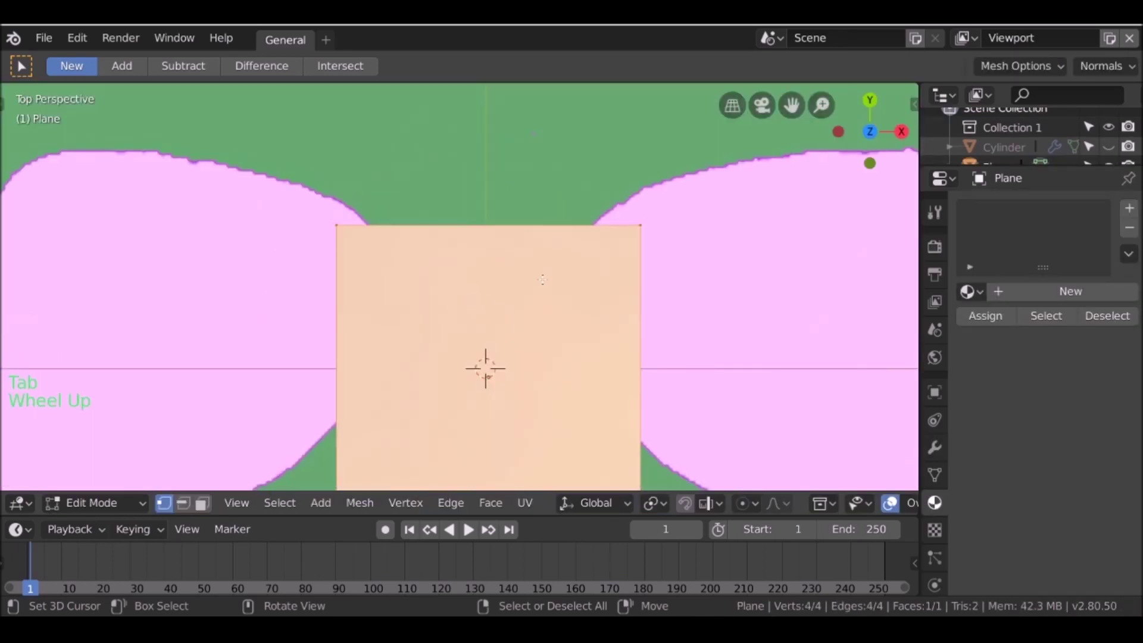
{"action": "scroll", "coordinate": [542, 279], "scroll_direction": "down", "scroll_amount": 5}
{"action": "right_click", "coordinate": [510, 260]}
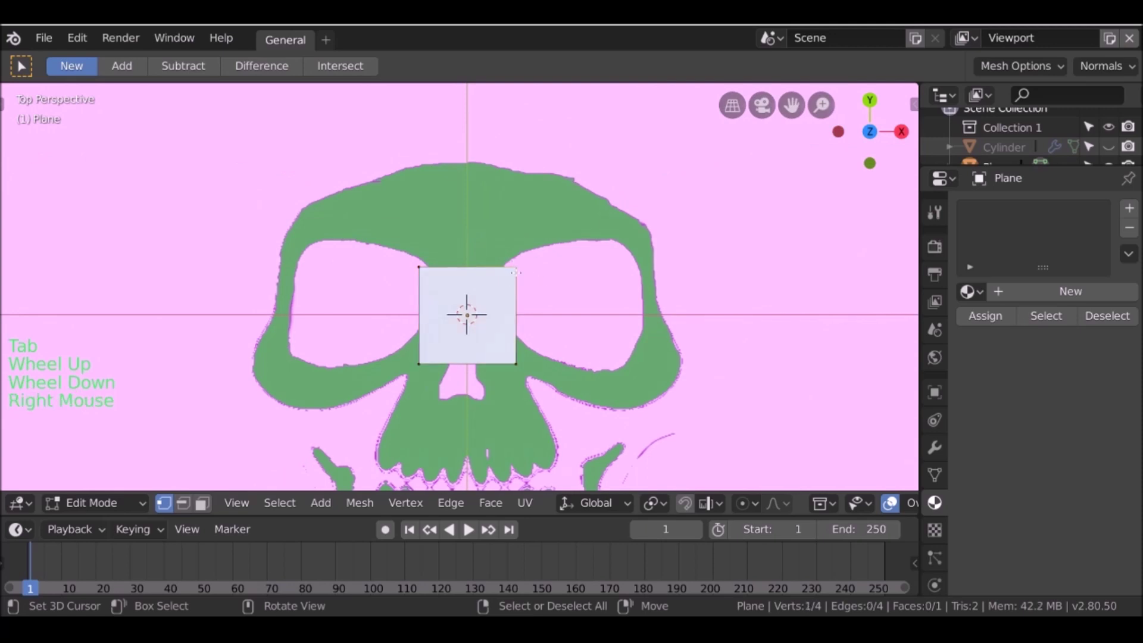
{"action": "key", "text": "ctrl+i"}
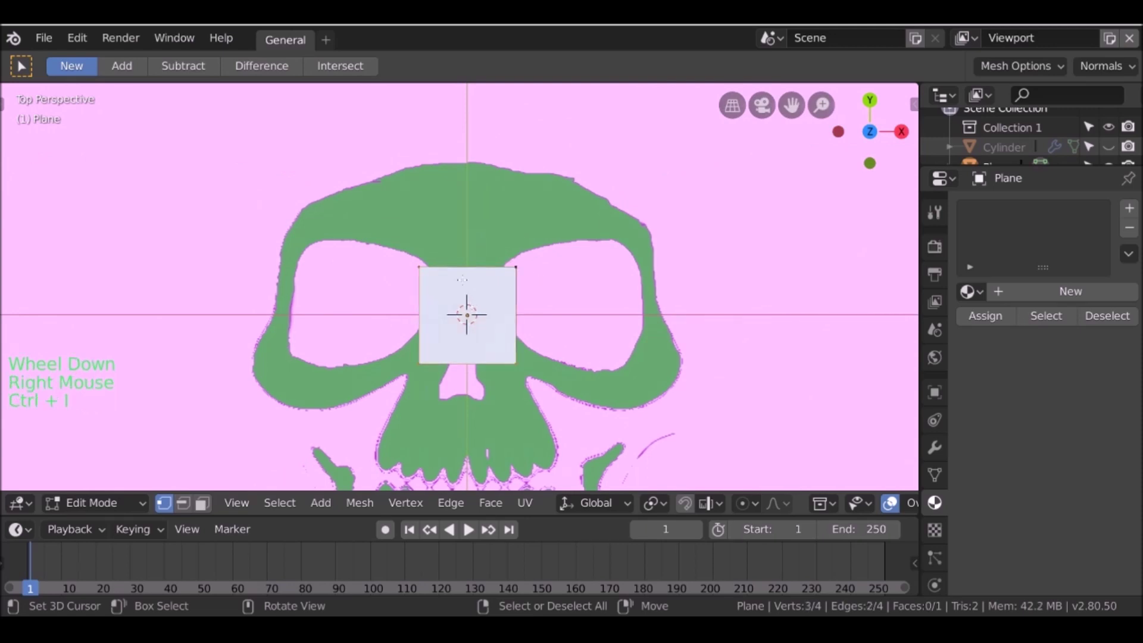
{"action": "key", "text": "x"}
{"action": "left_click", "coordinate": [451, 309]}
- Move the remaining vertex to the top of the skull's forehead, just beside the vertical centre line
{"action": "right_click", "coordinate": [522, 267]}
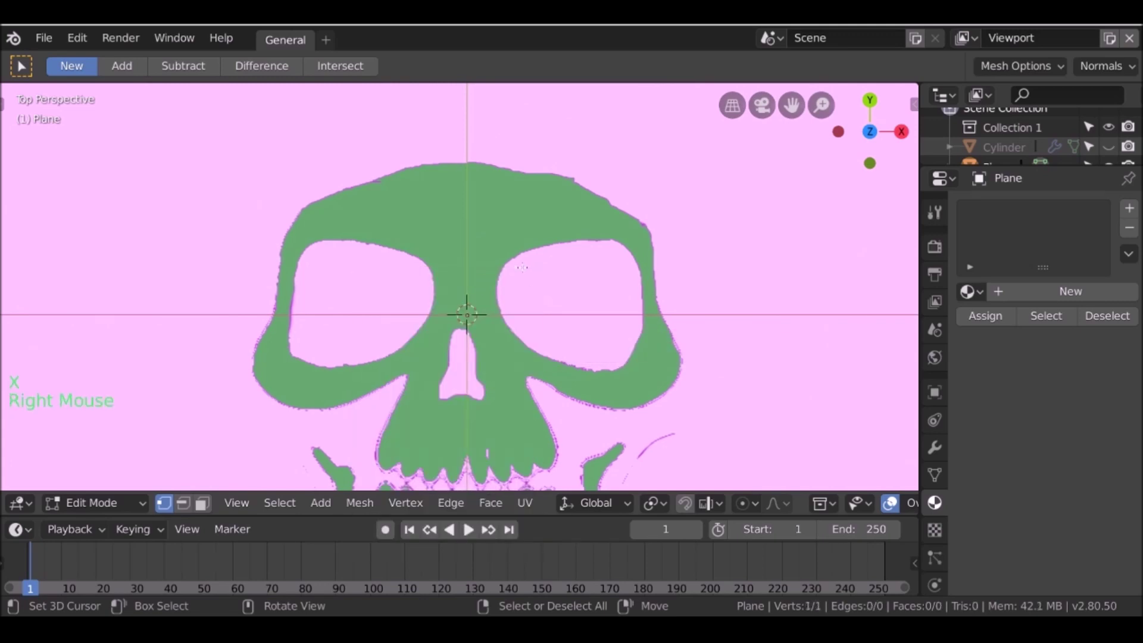
{"action": "key", "text": "g"}
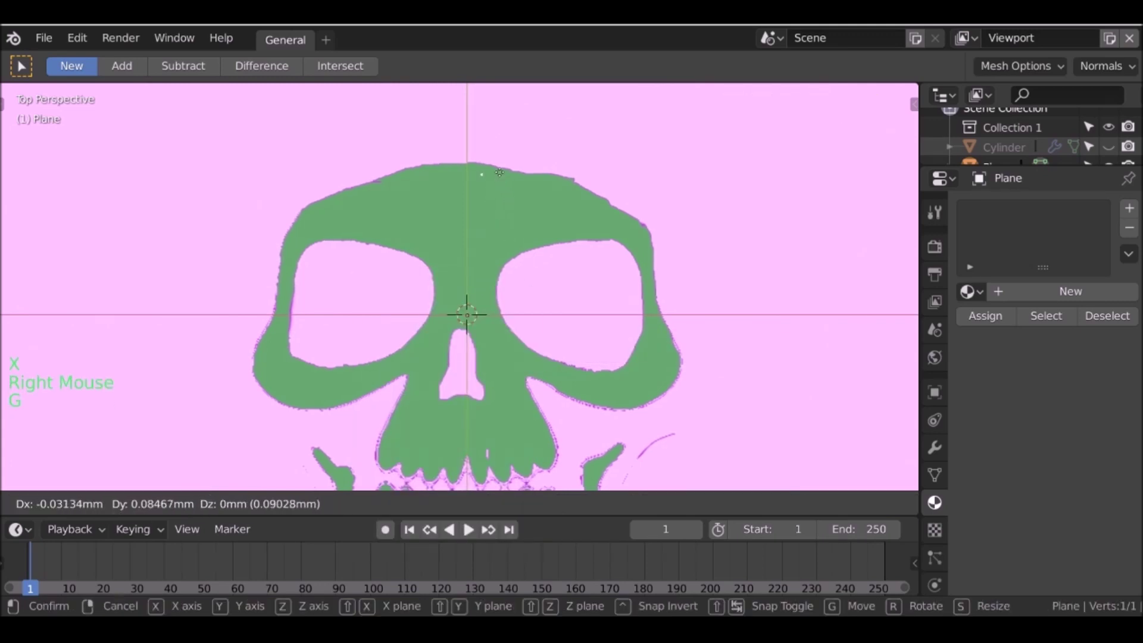
{"action": "left_click", "coordinate": [499, 168]}
{"action": "middle_click_drag", "start_coordinate": [499, 168], "coordinate": [453, 226], "text": "shift"}
{"action": "scroll", "coordinate": [357, 173], "scroll_direction": "up", "scroll_amount": 6}
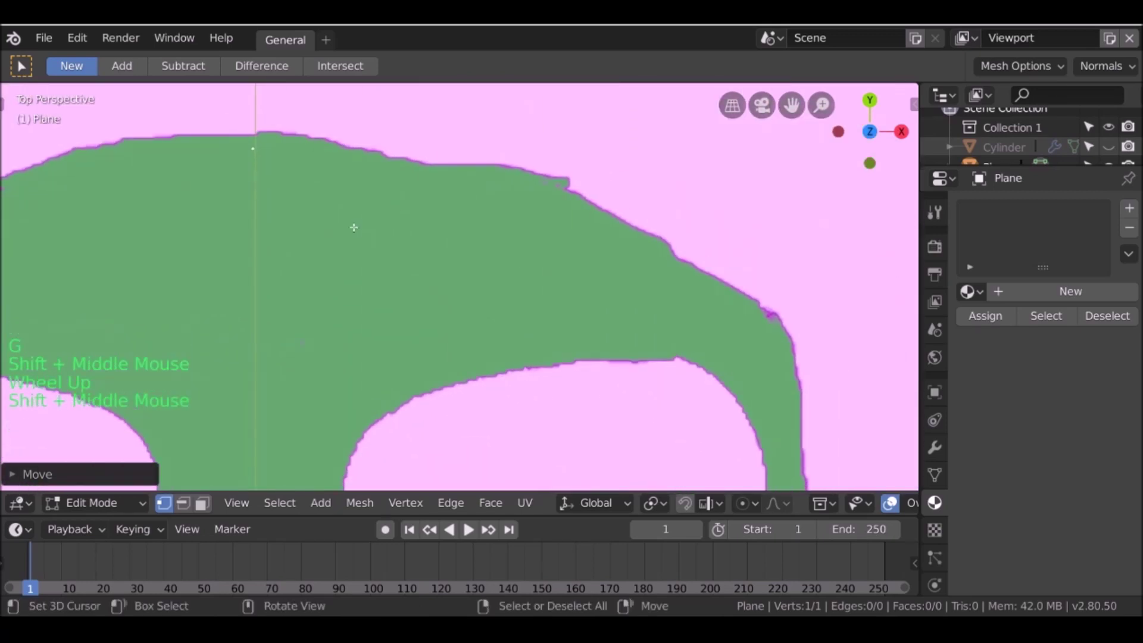
{"action": "key", "text": "g"}
{"action": "left_click", "coordinate": [353, 211]}
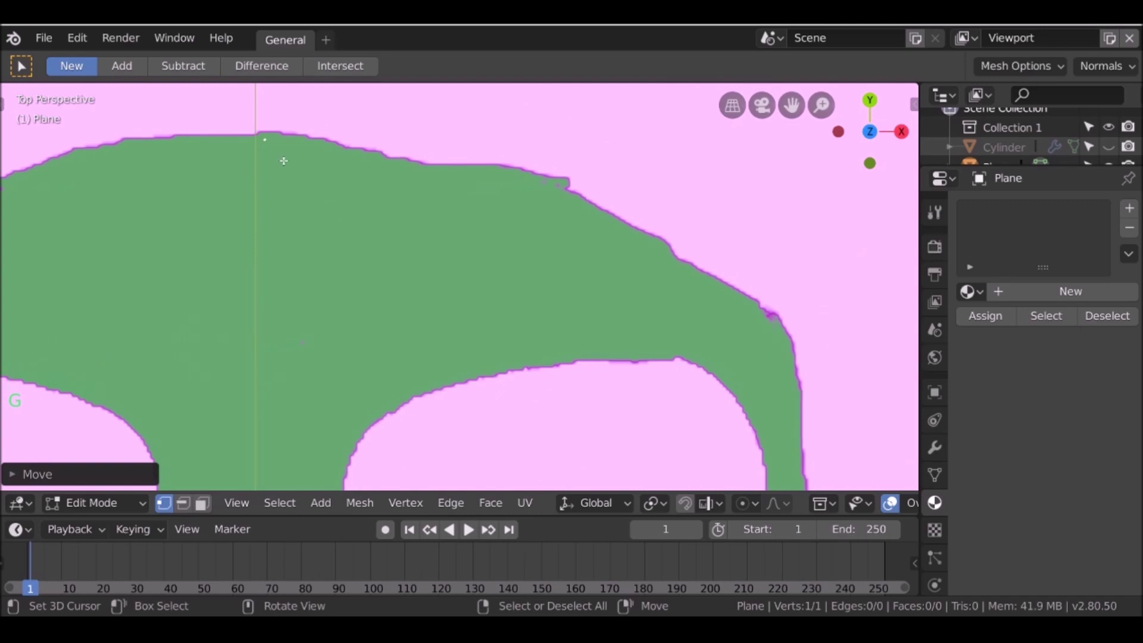
- Extrude a chain of vertices along the skull's upper outline from the centre line to the right temple
{"action": "key", "text": "e"}
{"action": "left_click", "coordinate": [449, 191]}
{"action": "key", "text": "e"}
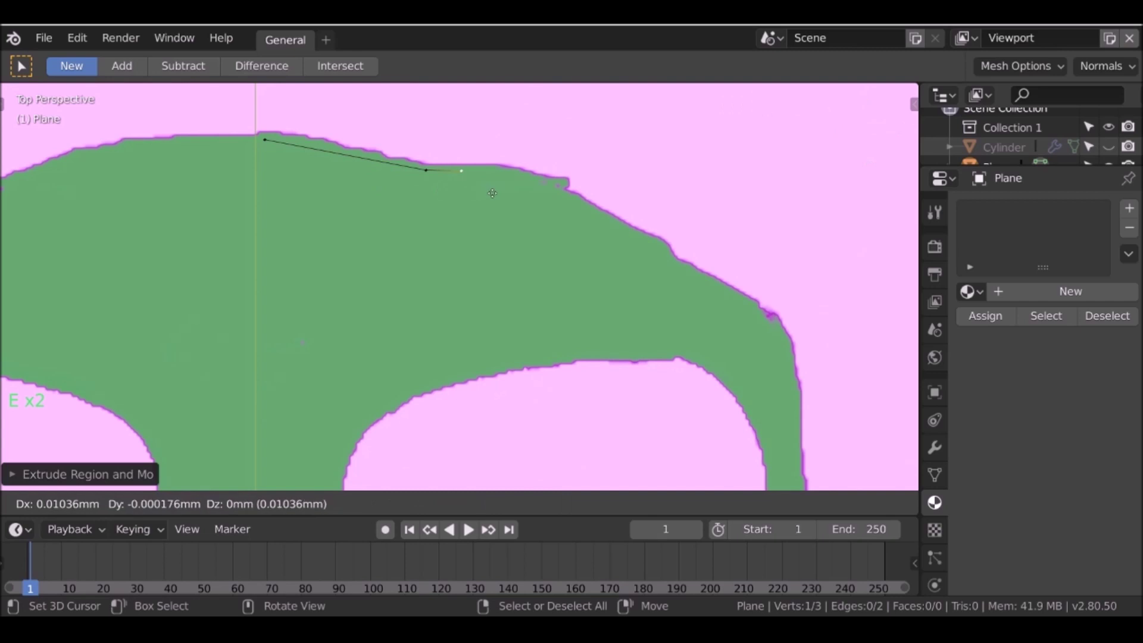
{"action": "left_click", "coordinate": [544, 196]}
{"action": "key", "text": "e"}
{"action": "left_click", "coordinate": [687, 266]}
{"action": "key", "text": "e"}
{"action": "left_click", "coordinate": [689, 287]}
{"action": "key", "text": "e"}
{"action": "left_click", "coordinate": [802, 342]}
- Extrude the vertex chain down the skull's right side to the widest point of the cheekbone
{"action": "middle_click_drag", "start_coordinate": [816, 352], "coordinate": [699, 260], "text": "shift"}
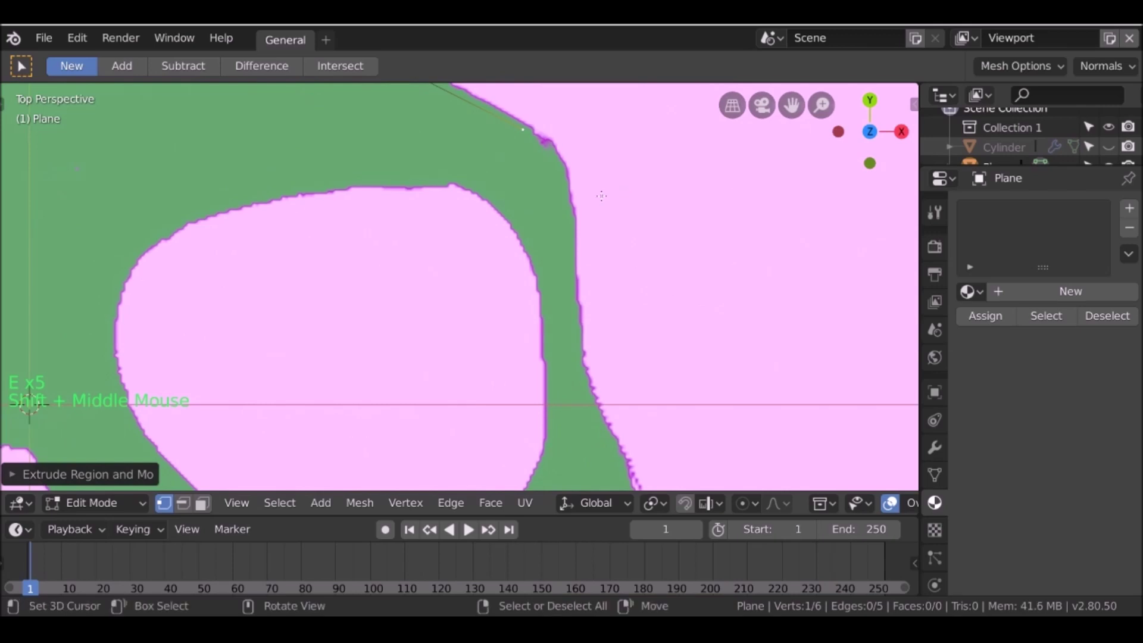
{"action": "middle_click_drag", "start_coordinate": [601, 196], "coordinate": [648, 259], "text": "shift"}
{"action": "key", "text": "e"}
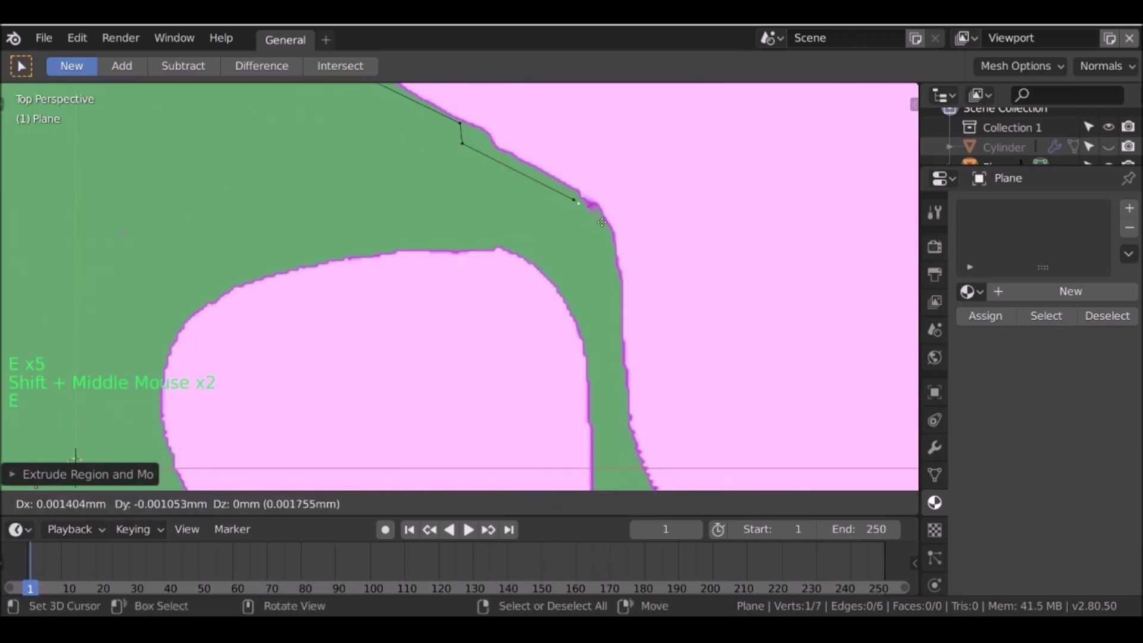
{"action": "left_click", "coordinate": [623, 265]}
{"action": "key", "text": "e"}
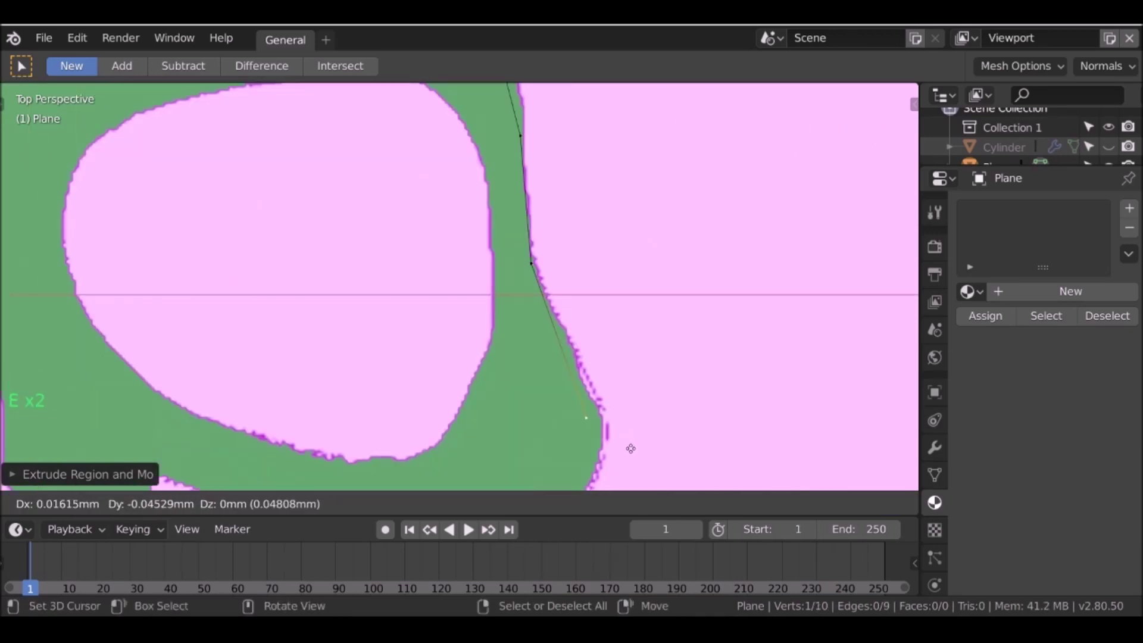
{"action": "left_click", "coordinate": [631, 448]}
- Extrude the outline around the outer curve of the right cheekbone onto its lower edge
{"action": "middle_click_drag", "start_coordinate": [631, 448], "coordinate": [702, 309], "text": "shift"}
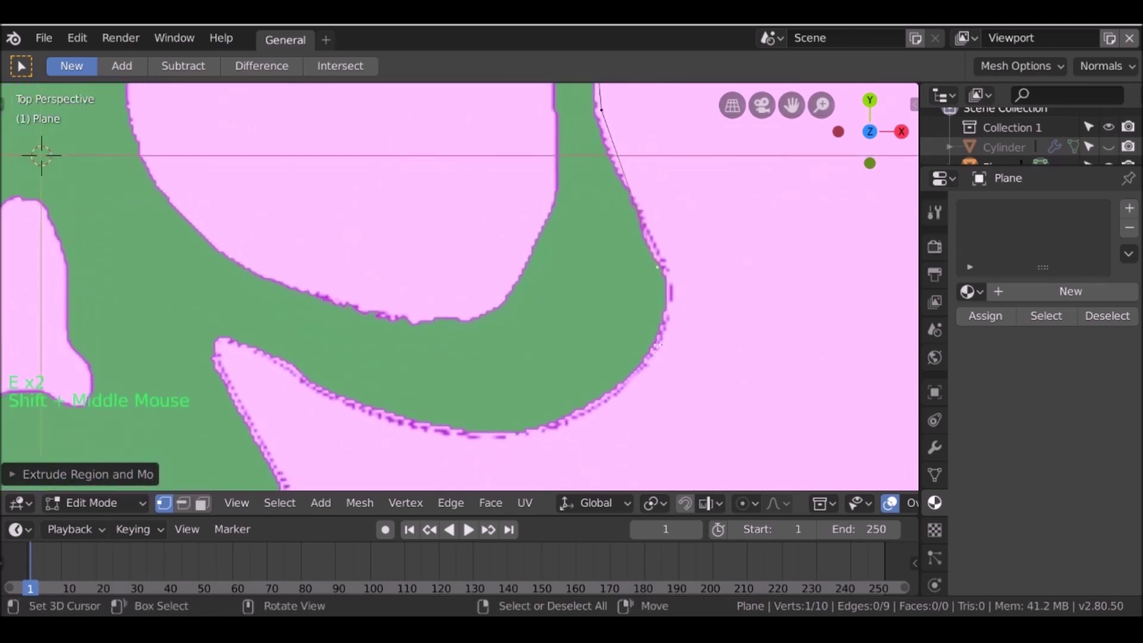
{"action": "key", "text": "e"}
{"action": "left_click", "coordinate": [633, 398]}
{"action": "key", "text": "e"}
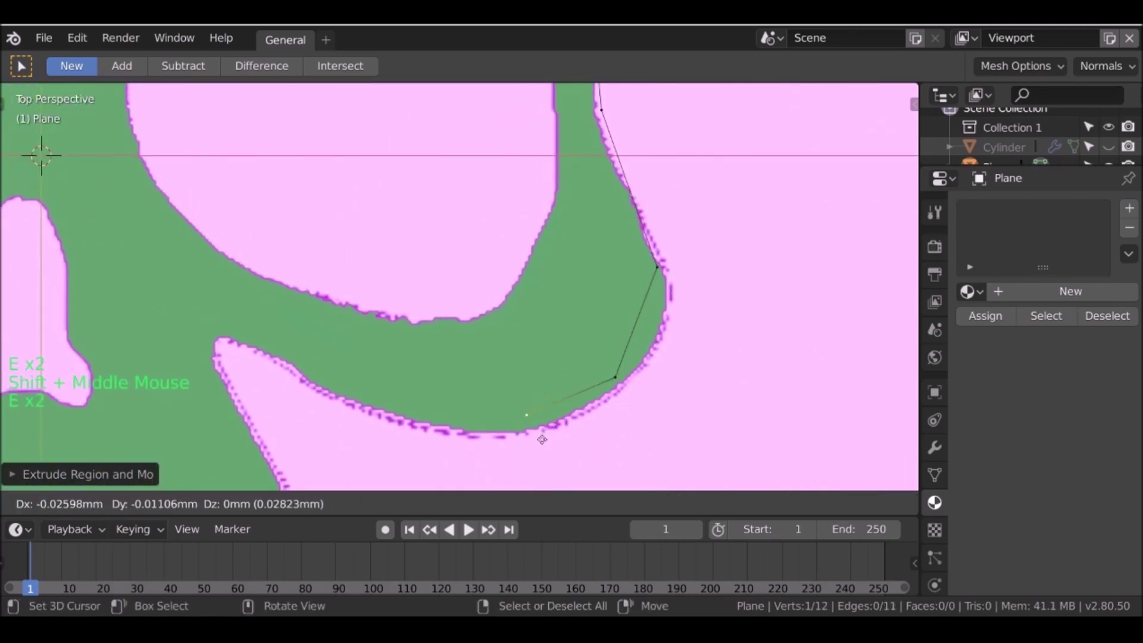
{"action": "left_click", "coordinate": [537, 453]}
- Try extruding the first forehead edge into a face, rotating and moving its lower edge to meet the right eye socket
{"action": "middle_click_drag", "start_coordinate": [449, 174], "coordinate": [469, 259], "text": "shift"}
{"action": "scroll", "coordinate": [470, 250], "scroll_direction": "up", "scroll_amount": 2}
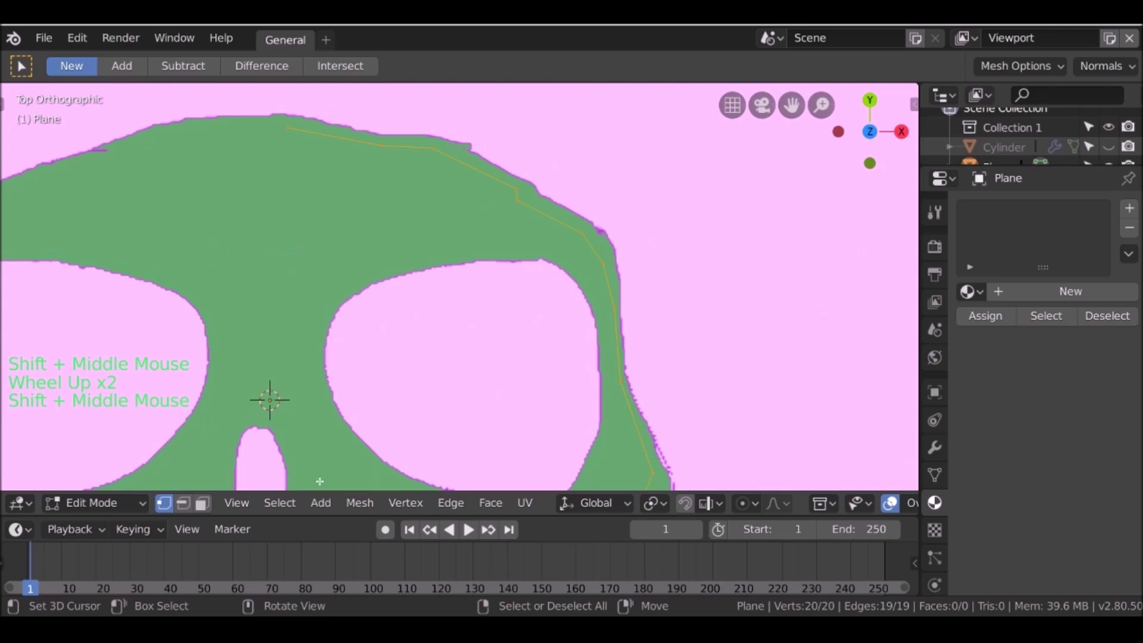
{"action": "left_click", "coordinate": [181, 504]}
{"action": "right_click", "coordinate": [325, 134]}
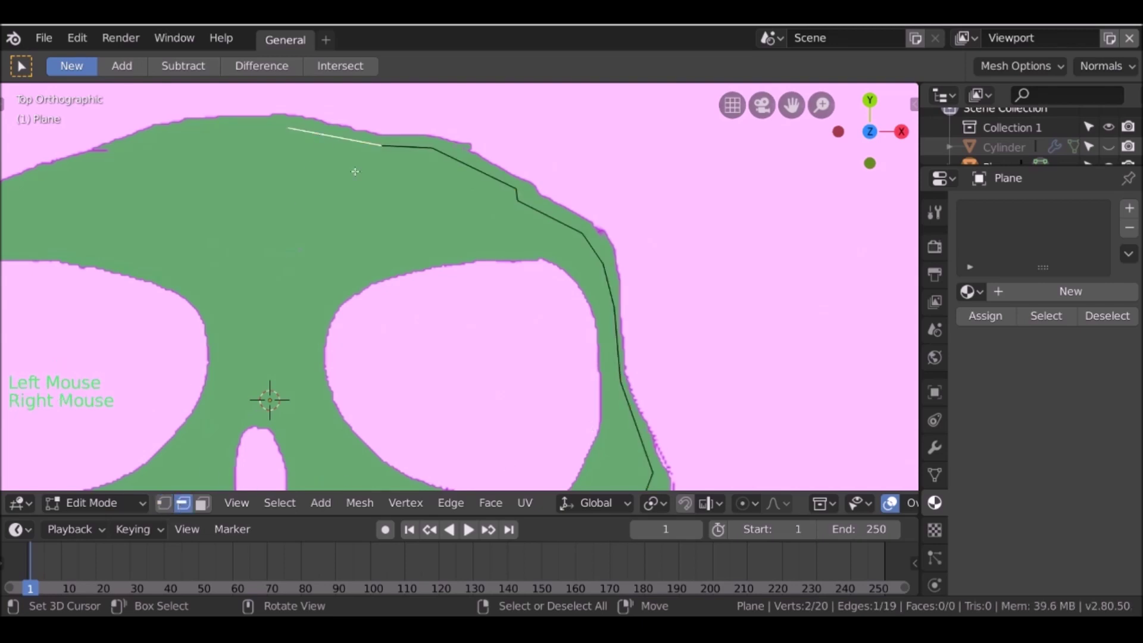
{"action": "key", "text": "e"}
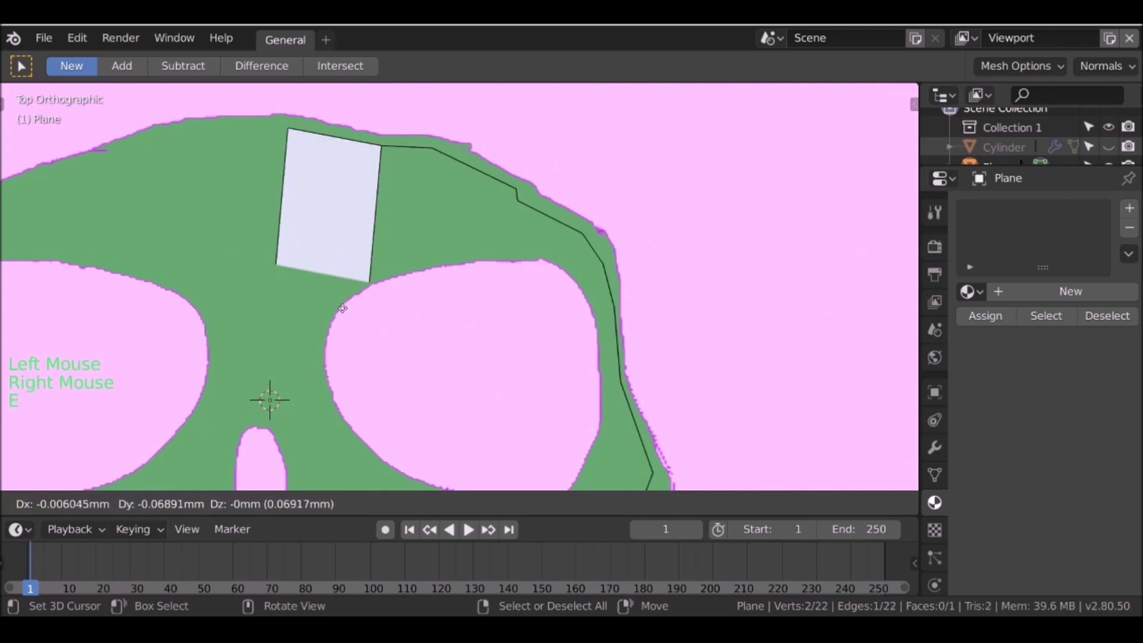
{"action": "left_click", "coordinate": [343, 309]}
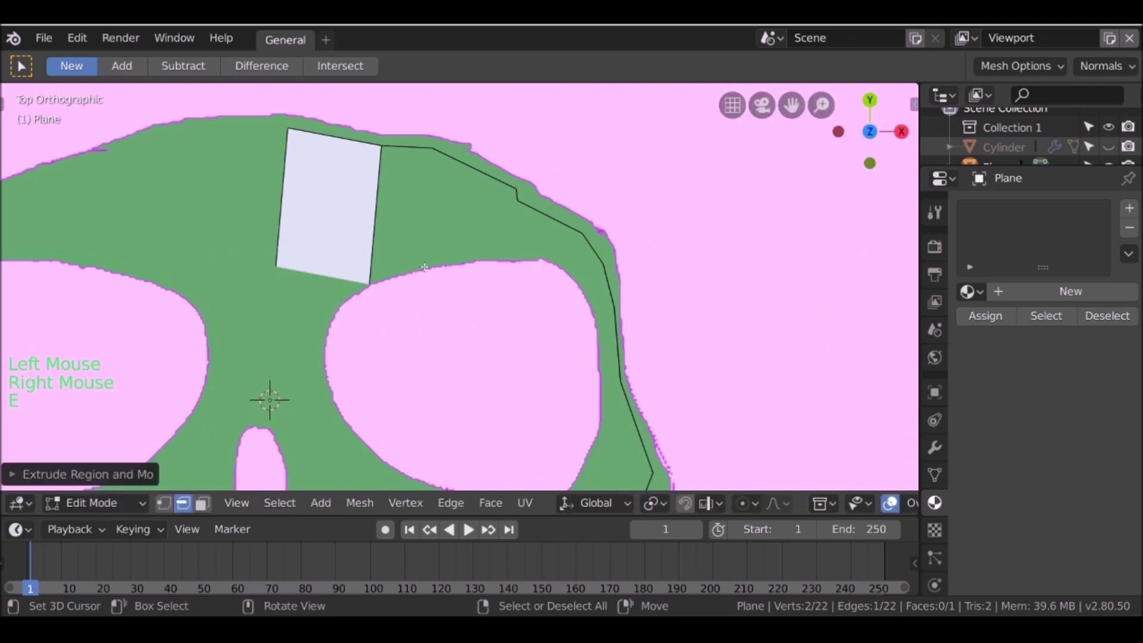
{"action": "key", "text": "r"}
{"action": "left_click", "coordinate": [422, 203]}
{"action": "key", "text": "g"}
{"action": "left_click", "coordinate": [337, 289]}
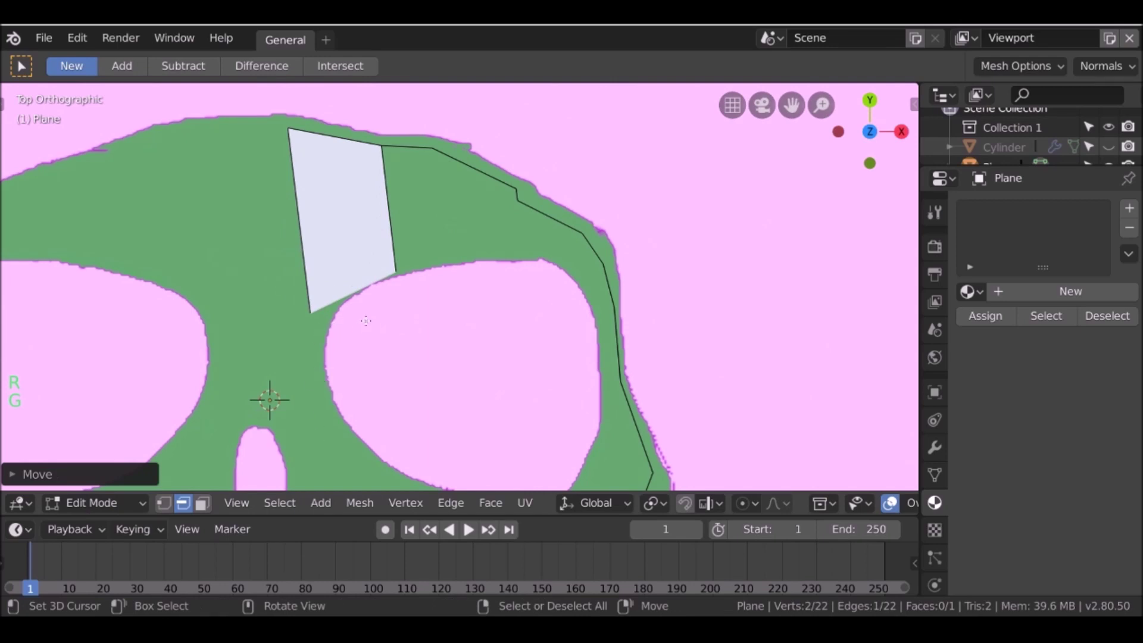
{"action": "key", "text": "g"}
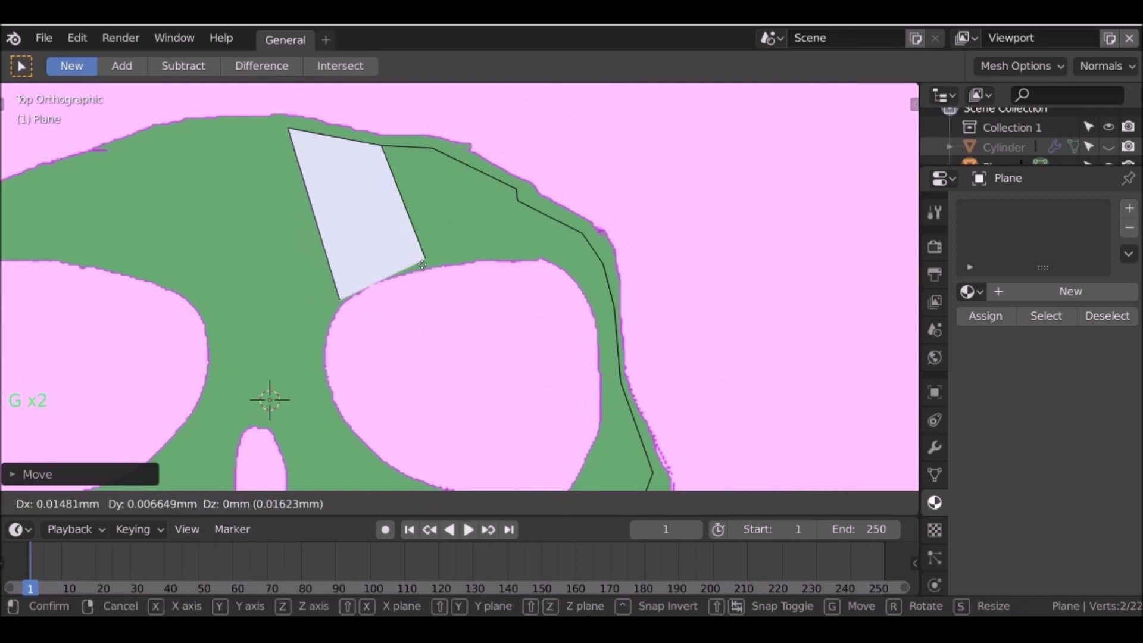
{"action": "left_click", "coordinate": [417, 268]}
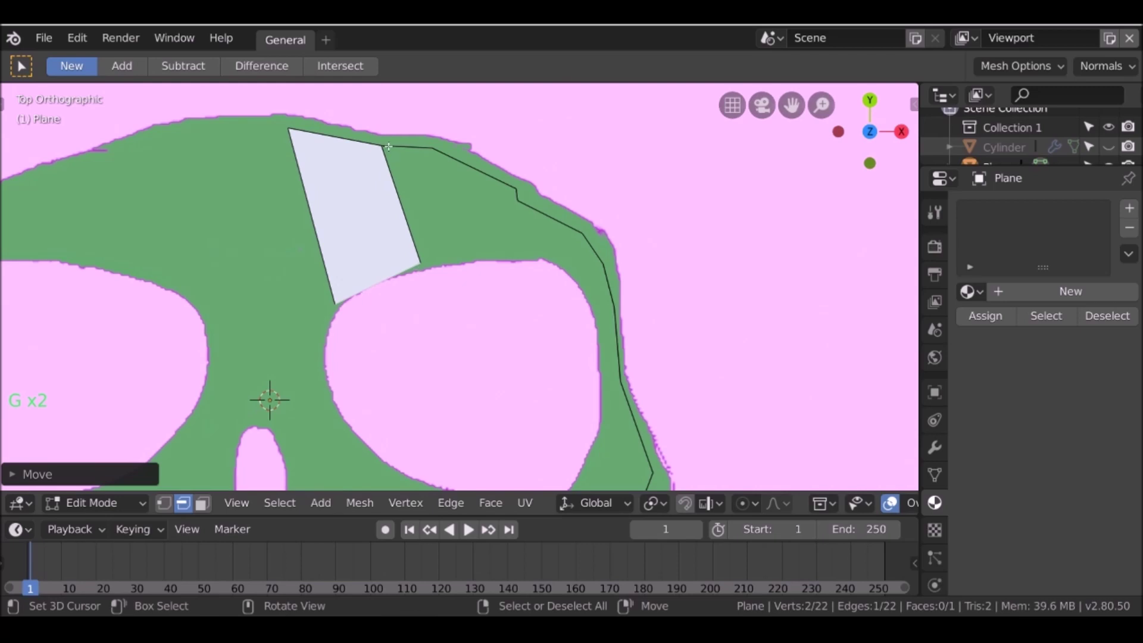
- Try extruding three vertices from the face's lower corner along the upper edge of the right eye socket
{"action": "right_click", "coordinate": [418, 146]}
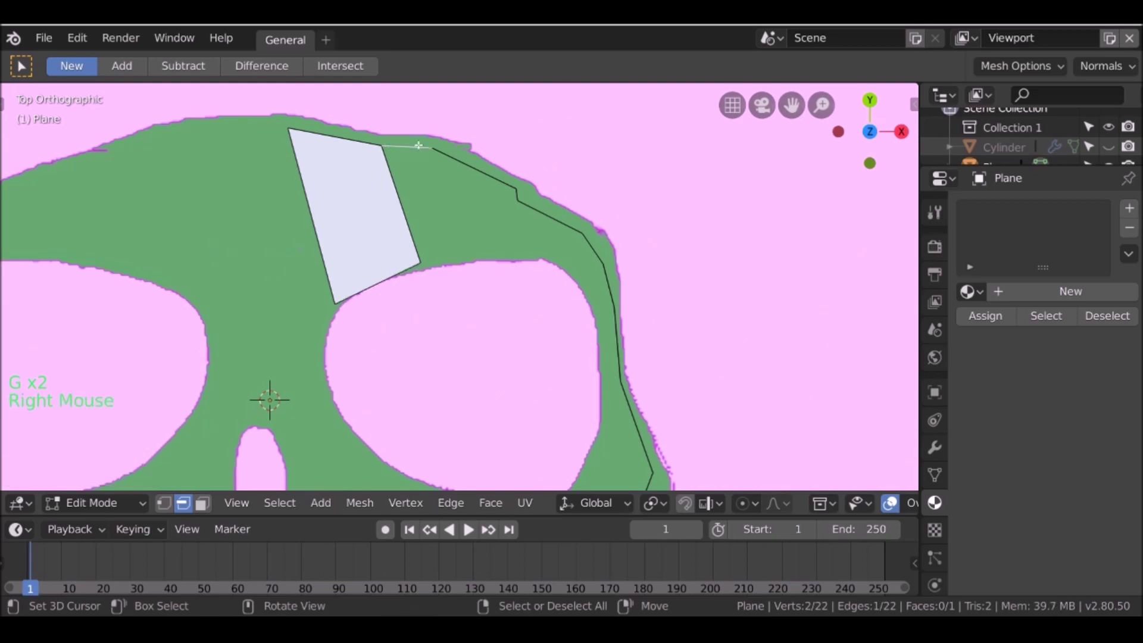
{"action": "left_click", "coordinate": [164, 505]}
{"action": "right_click", "coordinate": [386, 138]}
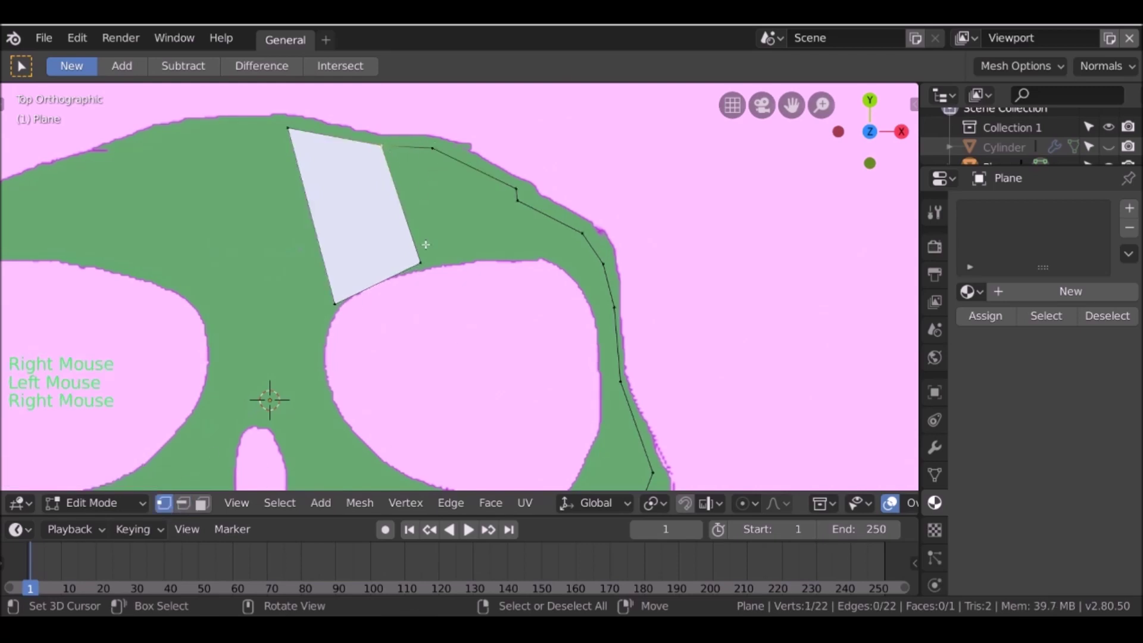
{"action": "key", "text": "e"}
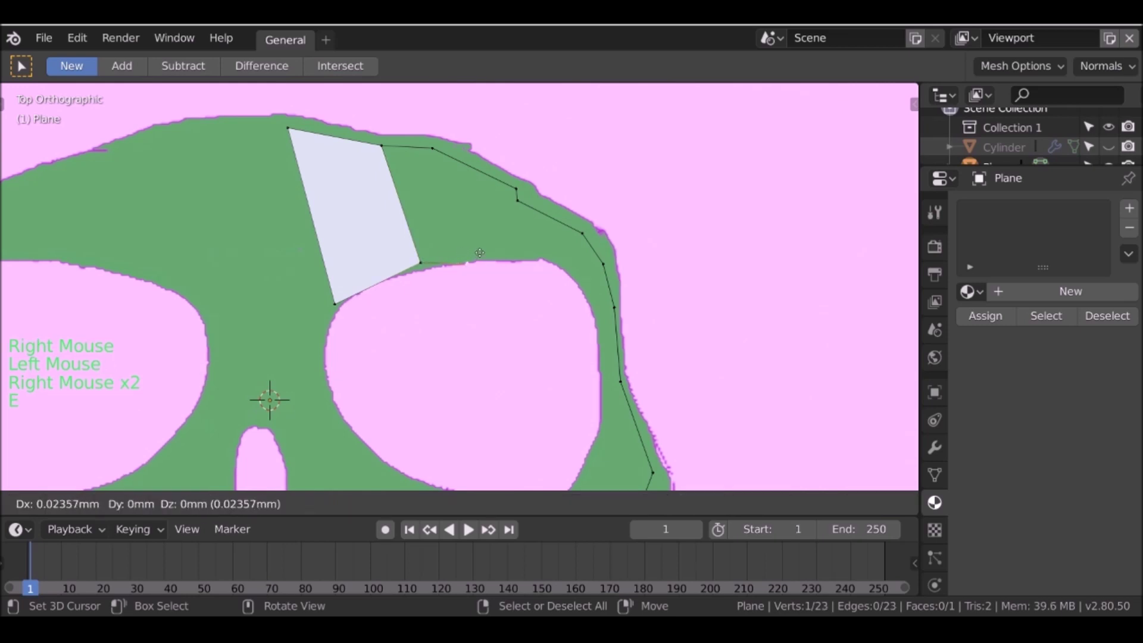
{"action": "left_click", "coordinate": [475, 251]}
{"action": "key", "text": "e"}
{"action": "left_click", "coordinate": [543, 244]}
{"action": "key", "text": "e"}
{"action": "left_click", "coordinate": [625, 291]}
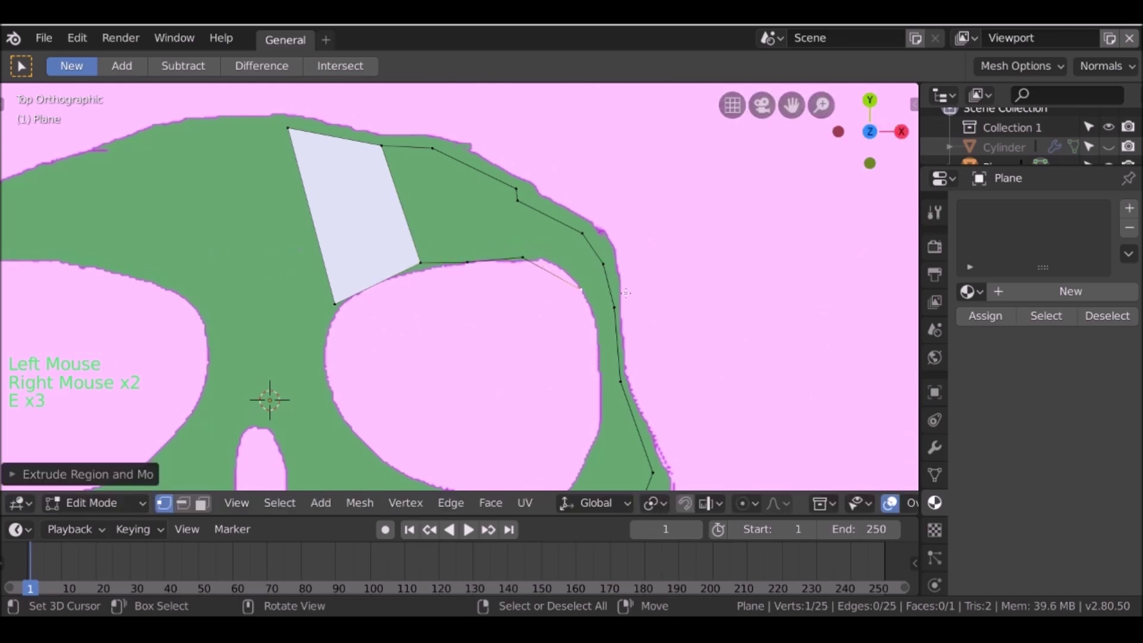
- Try filling two four-sided faces between the forehead outline and the eye-socket edge, and undo the trial
{"action": "right_click", "coordinate": [392, 141]}
{"action": "right_click", "coordinate": [381, 161]}
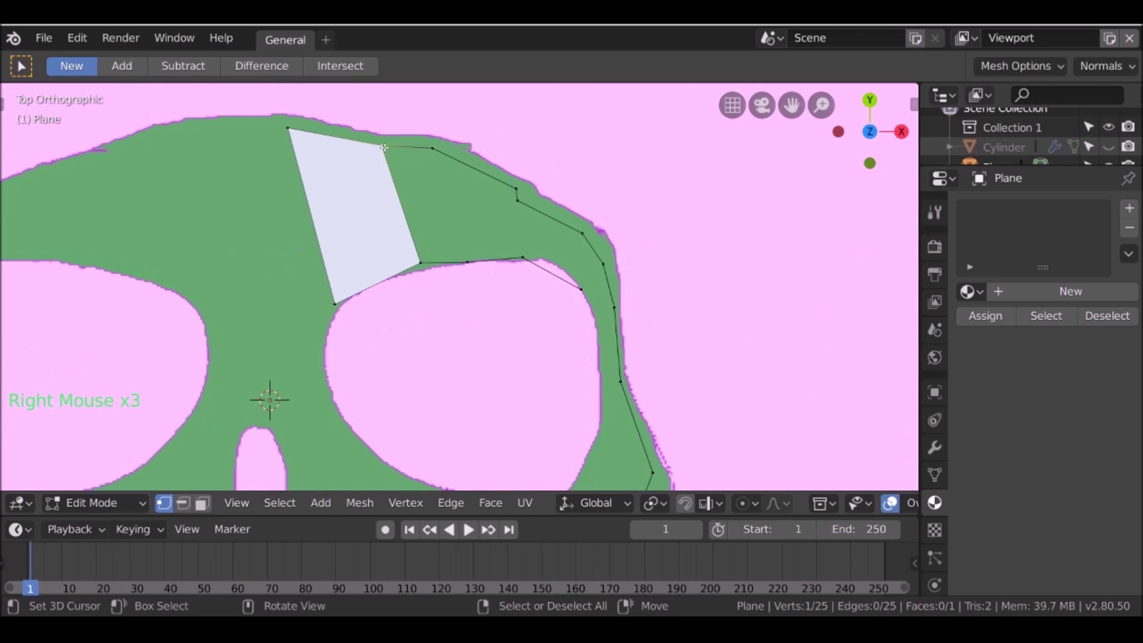
{"action": "key", "text": "shift"}
{"action": "right_click", "coordinate": [418, 258], "text": "shift"}
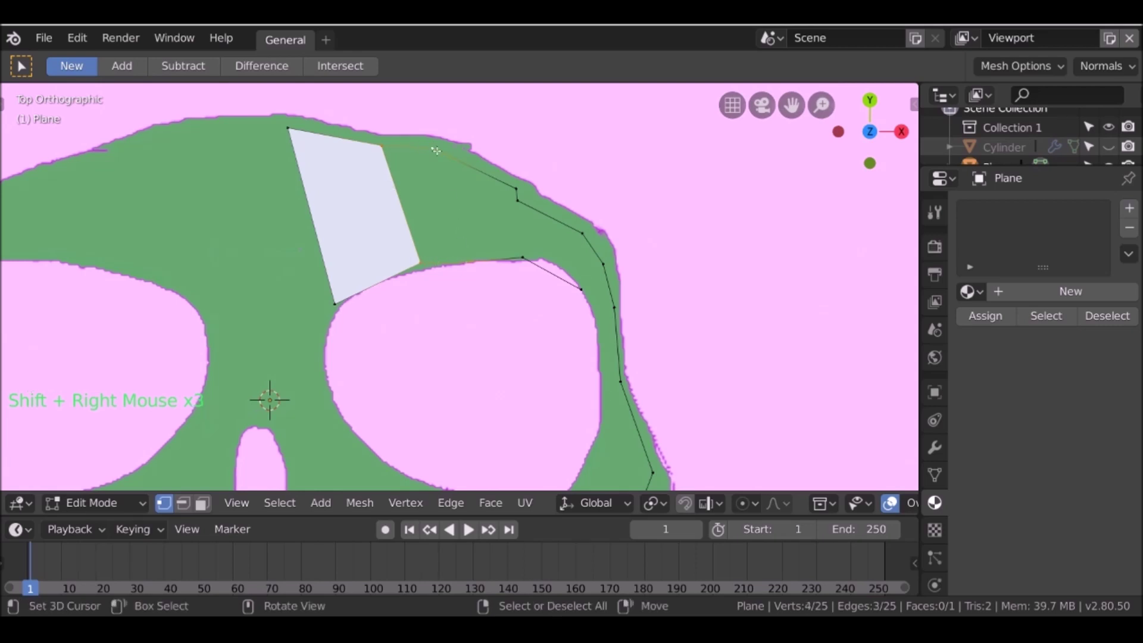
{"action": "key", "text": "f"}
{"action": "right_click", "coordinate": [432, 166]}
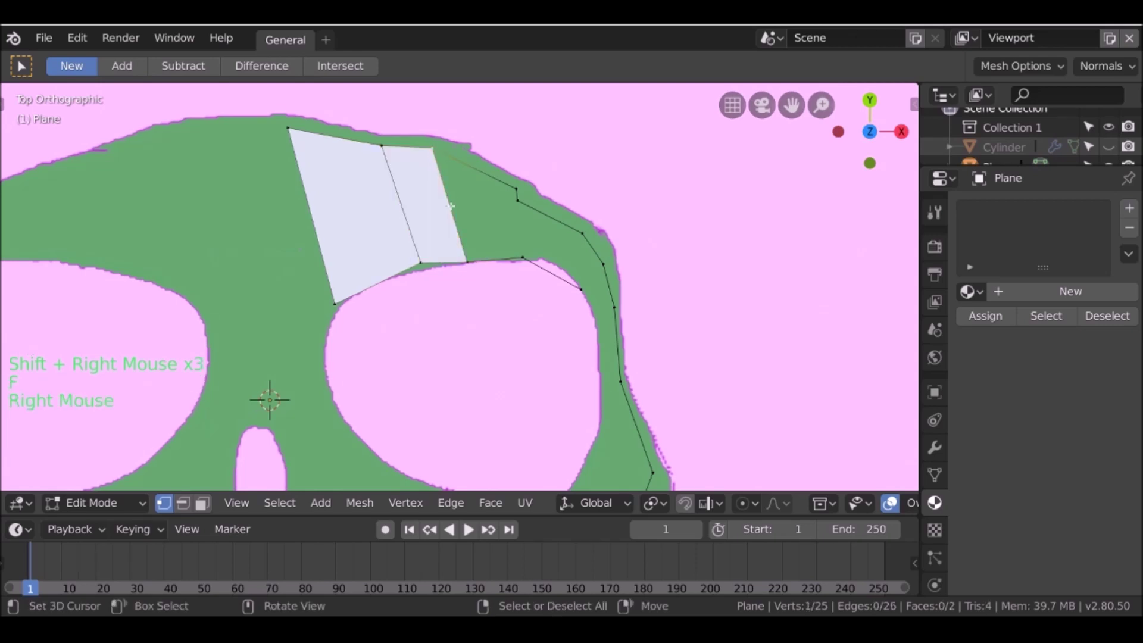
{"action": "right_click", "coordinate": [504, 257], "text": "shift"}
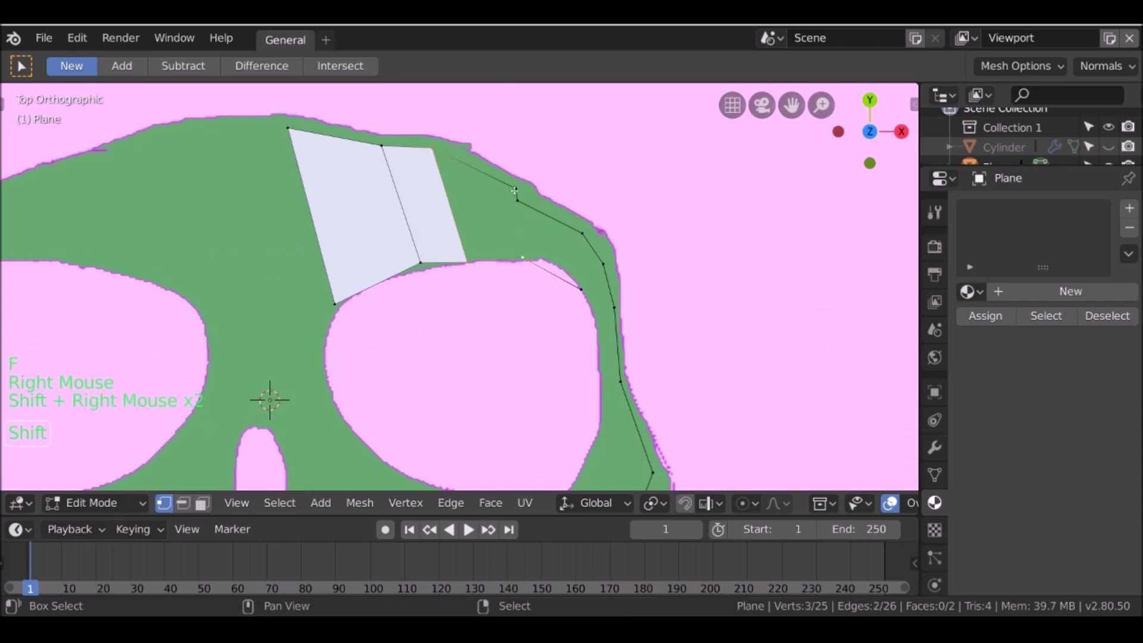
{"action": "key", "text": "f"}
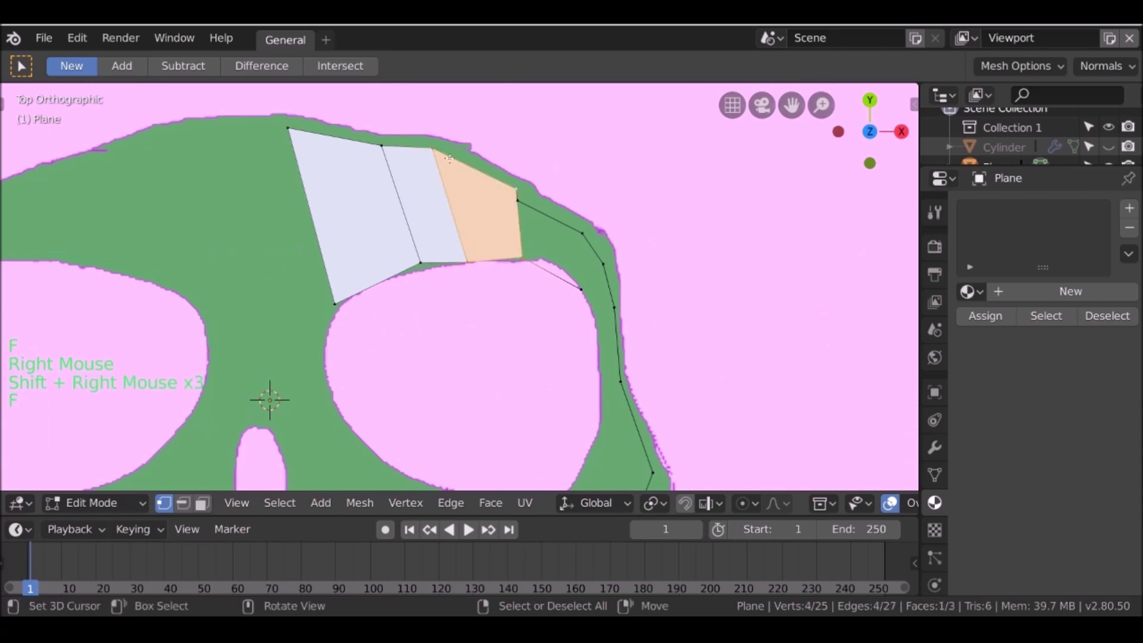
{"action": "key", "text": "ctrl+z"}
{"action": "key", "text": "ctrl+z"}
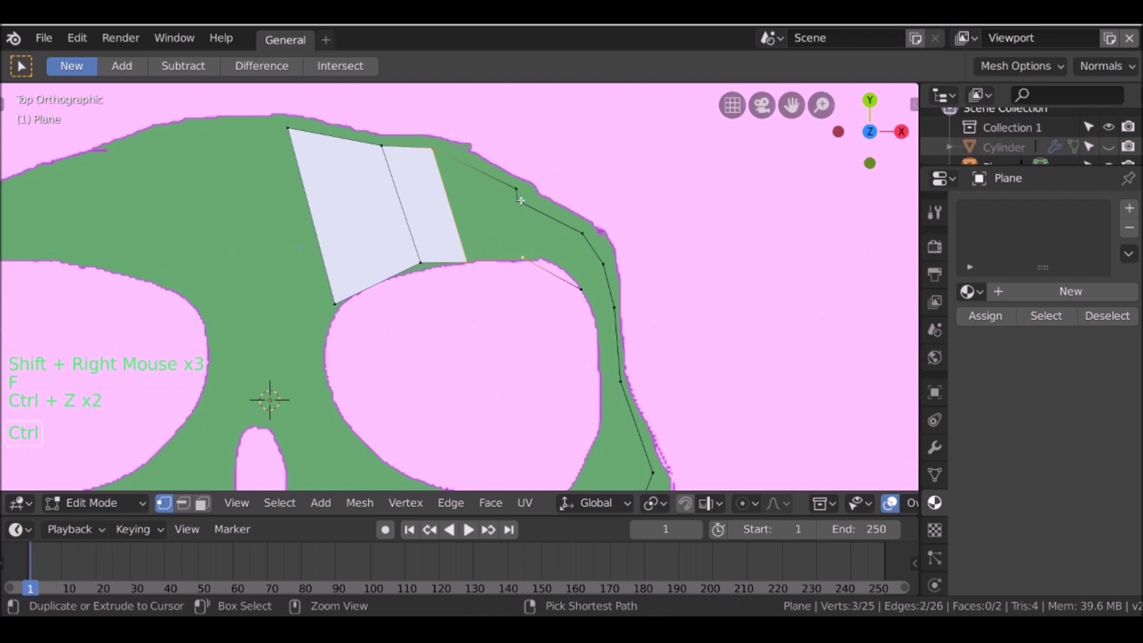
- Duplicate the forehead part of the outline and place the copy over the upper edge of the right eye socket
{"action": "left_click_drag", "start_coordinate": [268, 140], "coordinate": [544, 288]}
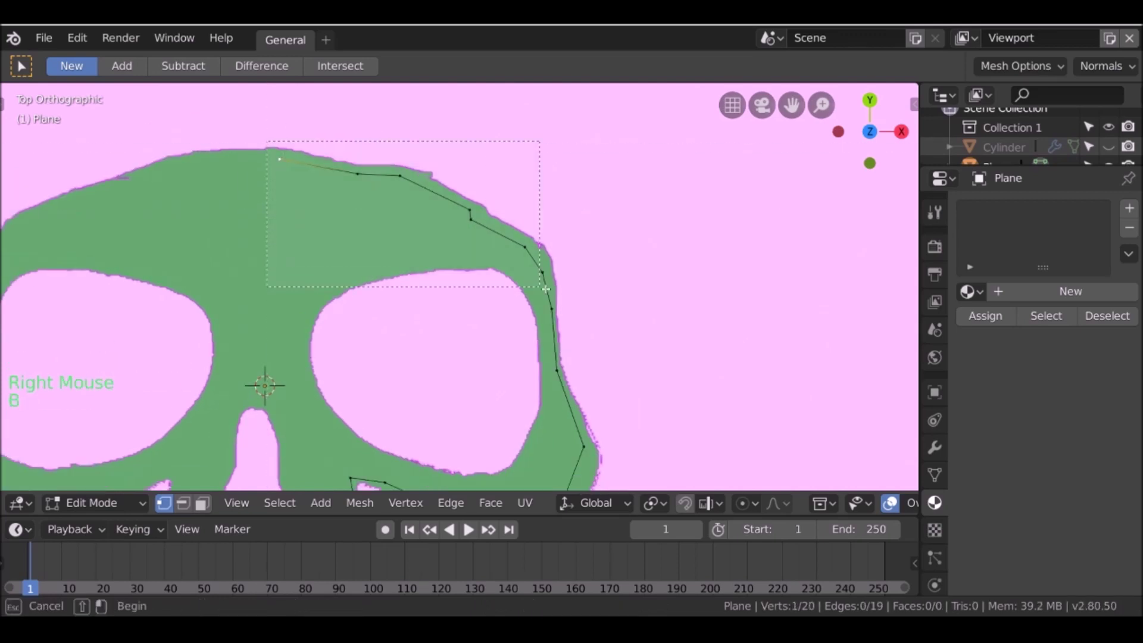
{"action": "middle_click_drag", "start_coordinate": [567, 264], "coordinate": [557, 207], "text": "shift"}
{"action": "key", "text": "shift+d"}
{"action": "left_click", "coordinate": [551, 265]}
- Move the duplicated vertices individually so they follow the upper edge of the right eye socket
{"action": "right_click", "coordinate": [264, 164]}
{"action": "key", "text": "g"}
{"action": "right_click", "coordinate": [344, 191]}
{"action": "key", "text": "g"}
{"action": "left_click", "coordinate": [349, 230]}
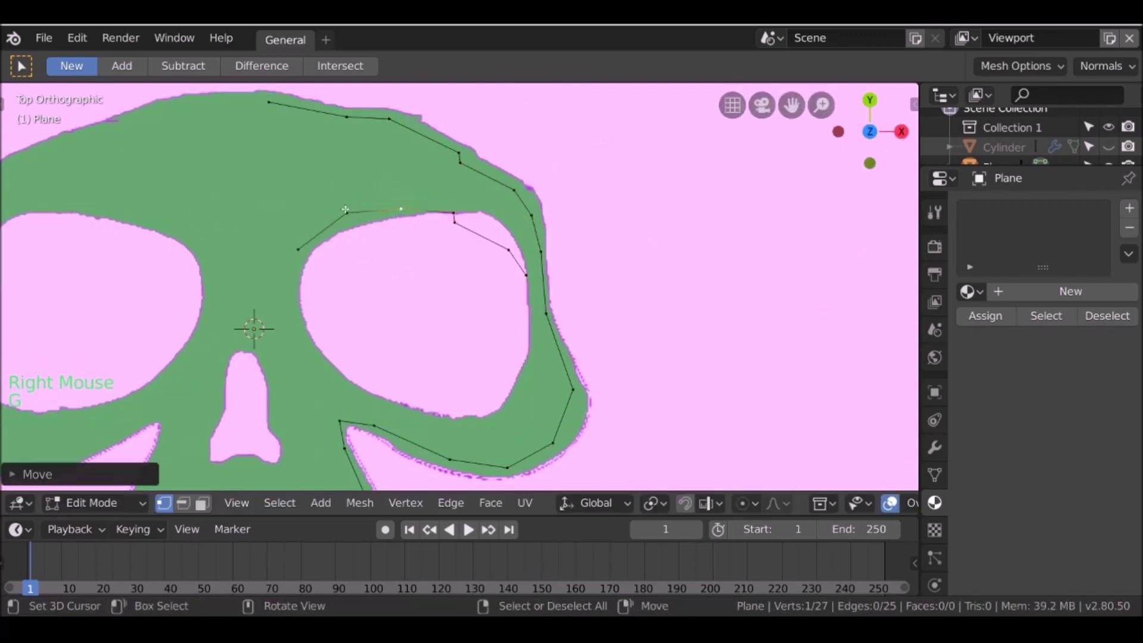
{"action": "right_click", "coordinate": [345, 210]}
{"action": "key", "text": "g"}
{"action": "left_click", "coordinate": [353, 215]}
{"action": "right_click", "coordinate": [454, 212]}
{"action": "key", "text": "g"}
{"action": "left_click", "coordinate": [454, 206]}
{"action": "key", "text": "g"}
{"action": "left_click", "coordinate": [455, 207]}
- Extrude the socket outline down the right eye socket's outer side to its lower outer corner
{"action": "middle_click_drag", "start_coordinate": [534, 268], "coordinate": [452, 333], "text": "shift"}
{"action": "scroll", "coordinate": [518, 238], "scroll_direction": "up", "scroll_amount": 2}
{"action": "key", "text": "e"}
{"action": "left_click", "coordinate": [452, 334]}
{"action": "key", "text": "e"}
{"action": "left_click", "coordinate": [454, 363]}
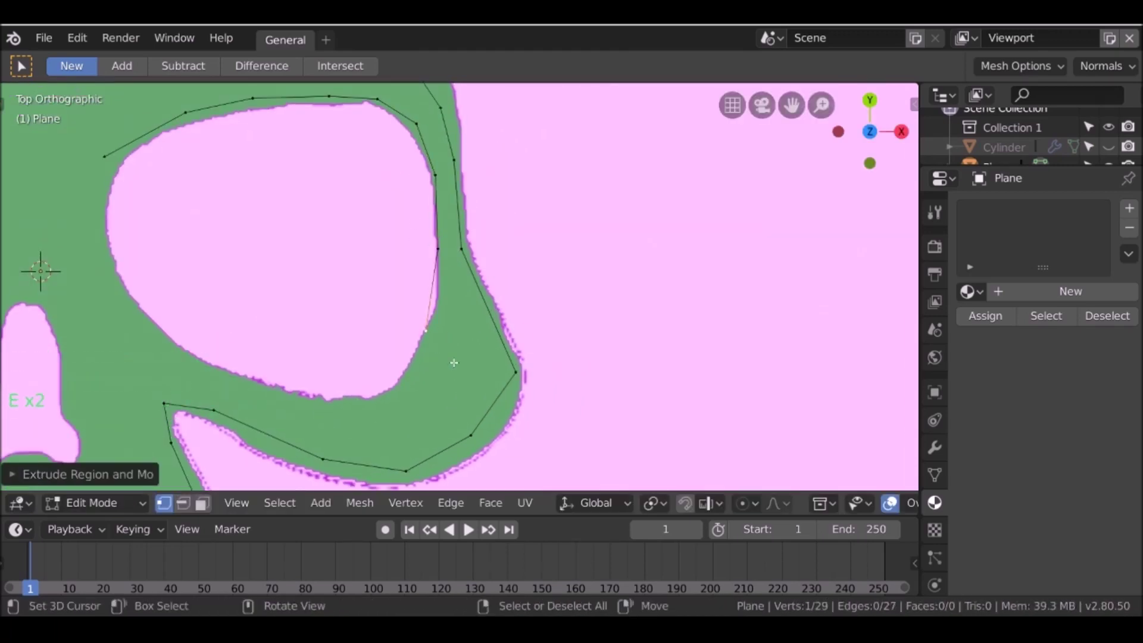
{"action": "key", "text": "e"}
{"action": "left_click", "coordinate": [395, 405]}
- Extrude the socket outline along the right eye socket's lower edge to its lower inner corner
{"action": "key", "text": "e"}
{"action": "left_click", "coordinate": [362, 417]}
{"action": "key", "text": "e"}
{"action": "left_click", "coordinate": [313, 413]}
{"action": "key", "text": "e"}
{"action": "left_click", "coordinate": [210, 379]}
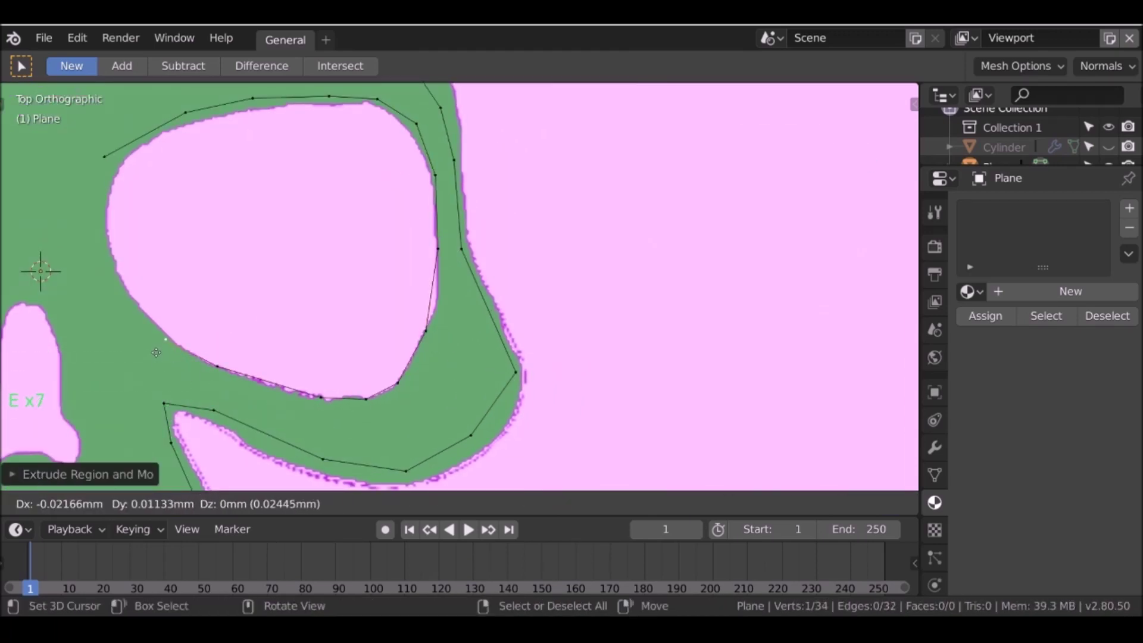
{"action": "left_click", "coordinate": [156, 351]}
- Fill two four-sided faces between the right eye socket's lower edge and the cheekbone outline, starting at the inner corner
{"action": "middle_click_drag", "start_coordinate": [163, 364], "coordinate": [256, 339], "text": "shift"}
{"action": "right_click", "coordinate": [214, 372]}
{"action": "right_click", "coordinate": [250, 368], "text": "shift"}
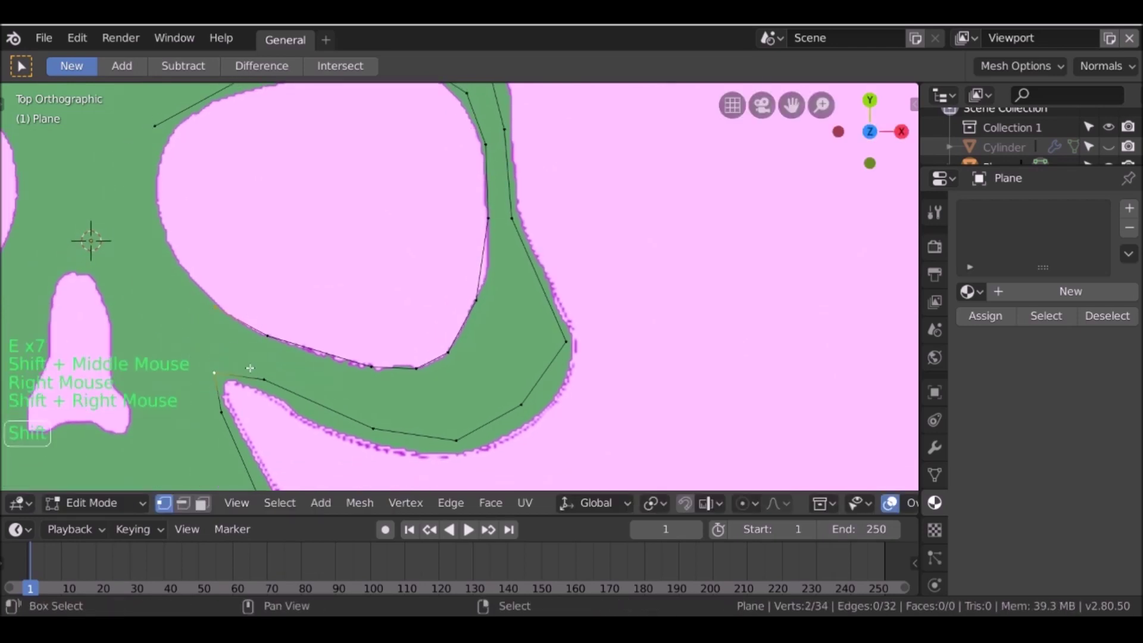
{"action": "right_click", "coordinate": [268, 334], "text": "shift"}
{"action": "key", "text": "f"}
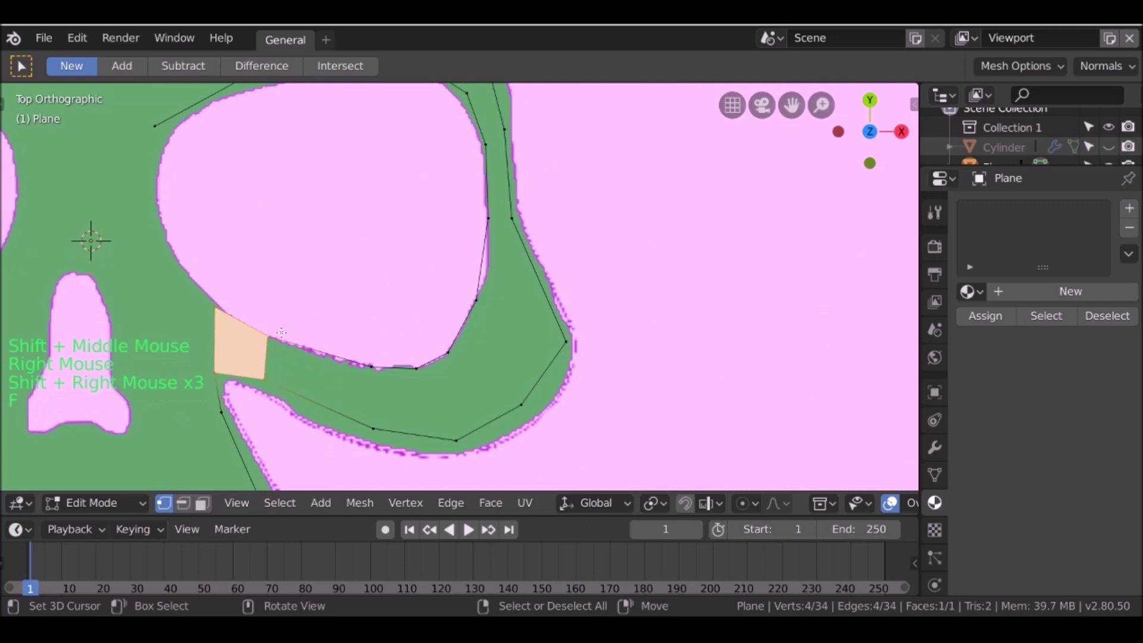
{"action": "right_click", "coordinate": [271, 331]}
{"action": "right_click", "coordinate": [265, 373], "text": "shift"}
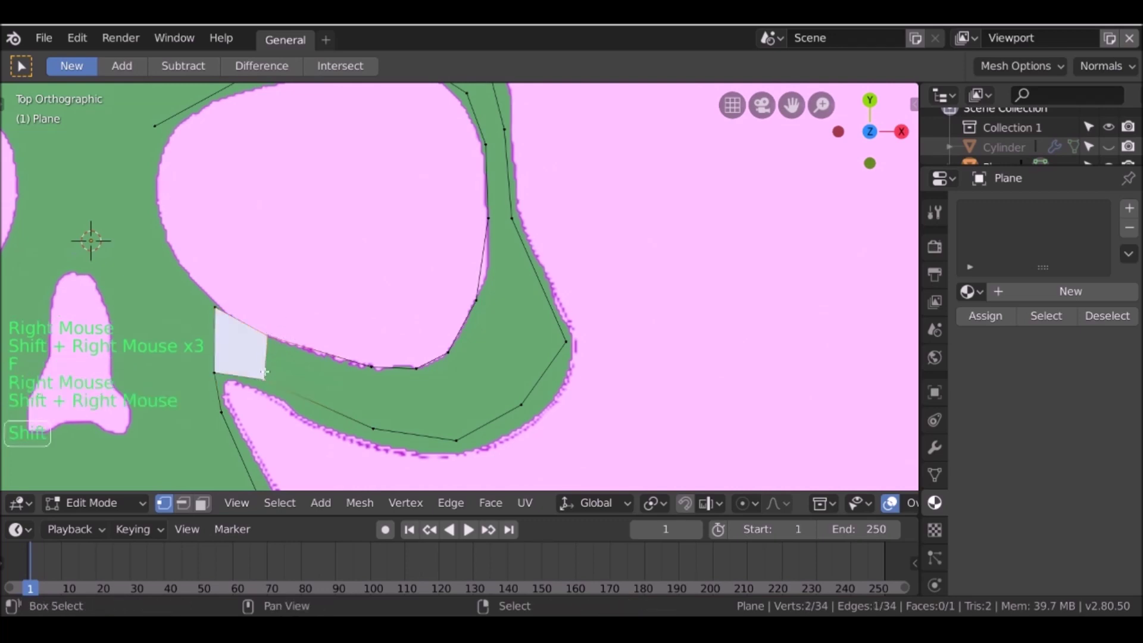
{"action": "right_click", "coordinate": [270, 323], "text": "shift"}
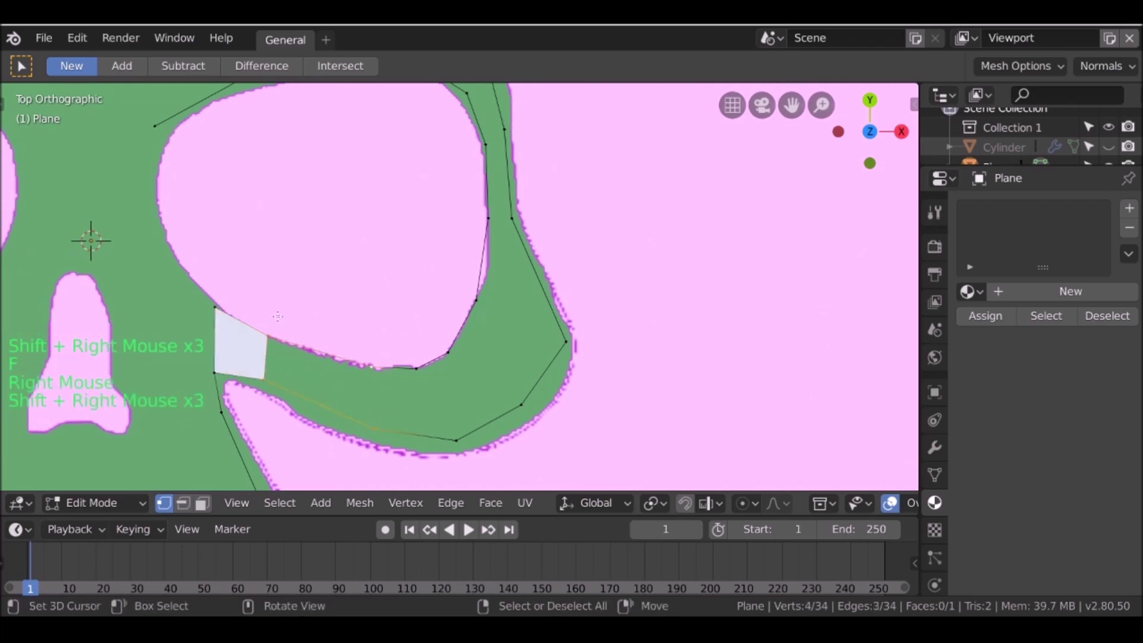
{"action": "key", "text": "f"}
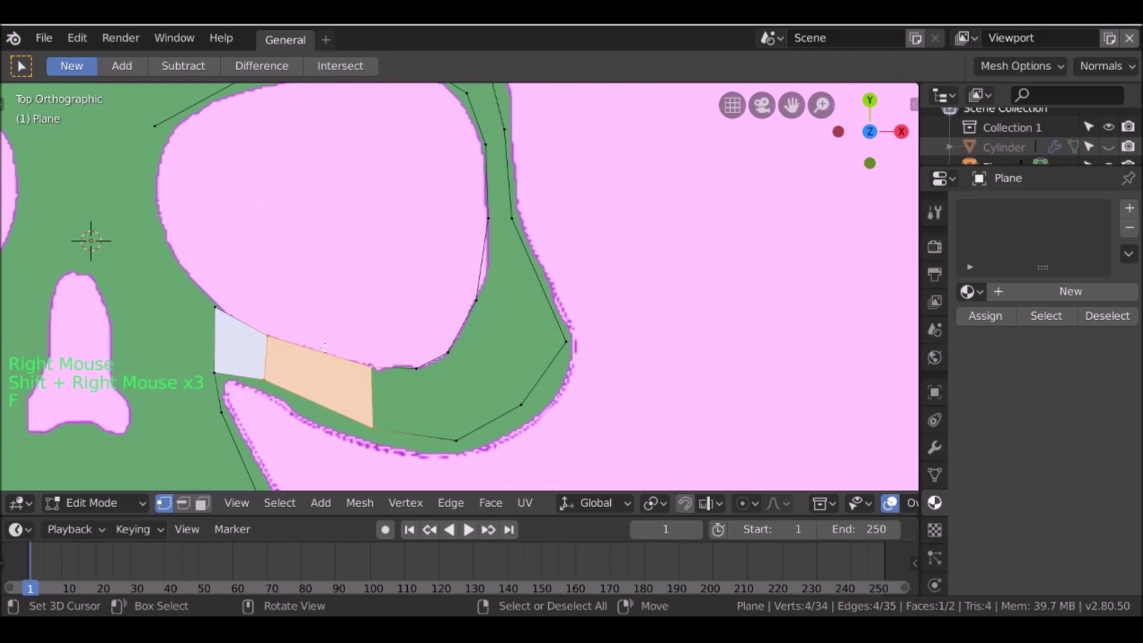
- Fill a third four-sided face on the outer side of the two faces under the right eye socket
{"action": "right_click", "coordinate": [388, 364]}
{"action": "right_click", "coordinate": [378, 424], "text": "shift"}
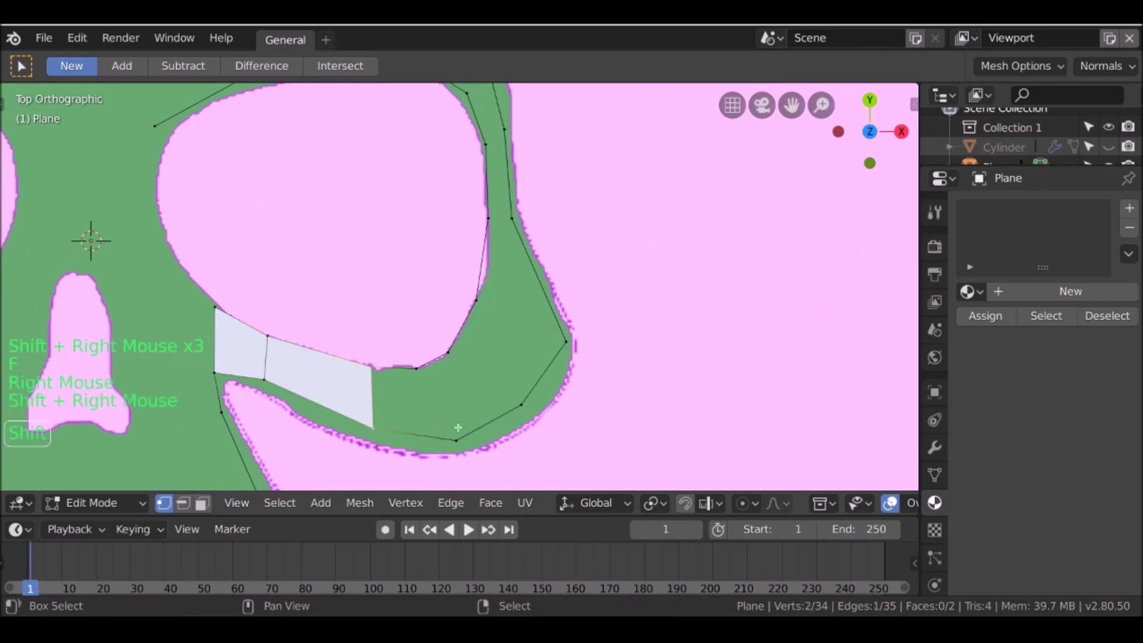
{"action": "right_click", "coordinate": [418, 365], "text": "shift"}
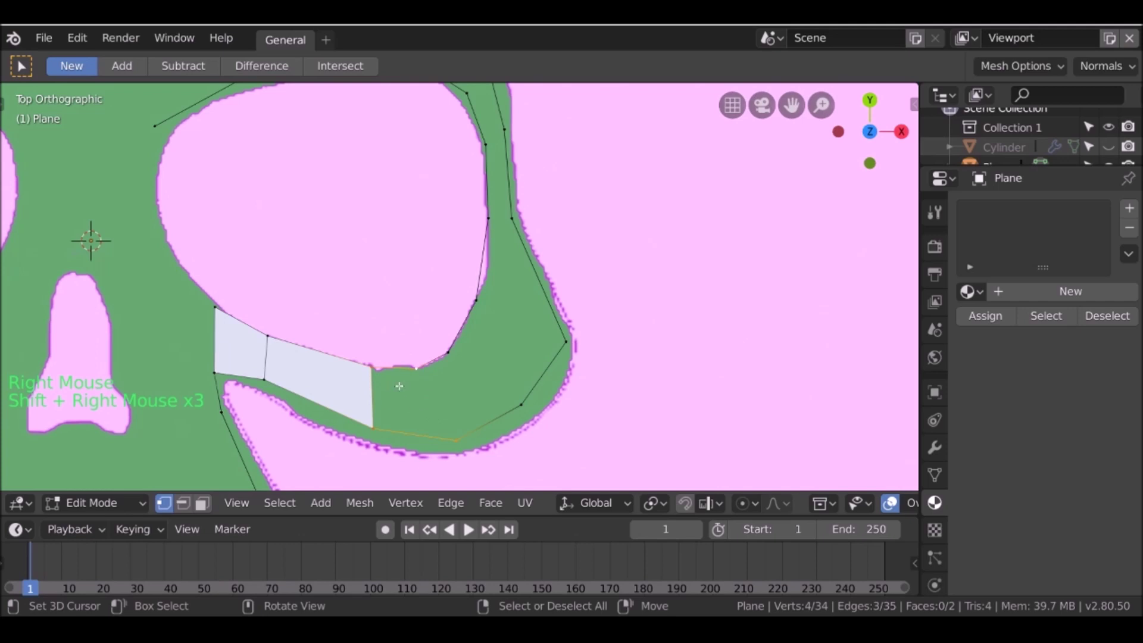
{"action": "key", "text": "f"}
- Examine the traced outline over the whole skull reference, from the forehead down to the jaw
{"action": "scroll", "coordinate": [399, 386], "scroll_direction": "down", "scroll_amount": 2}
{"action": "middle_click_drag", "start_coordinate": [511, 195], "coordinate": [520, 239], "text": "shift"}
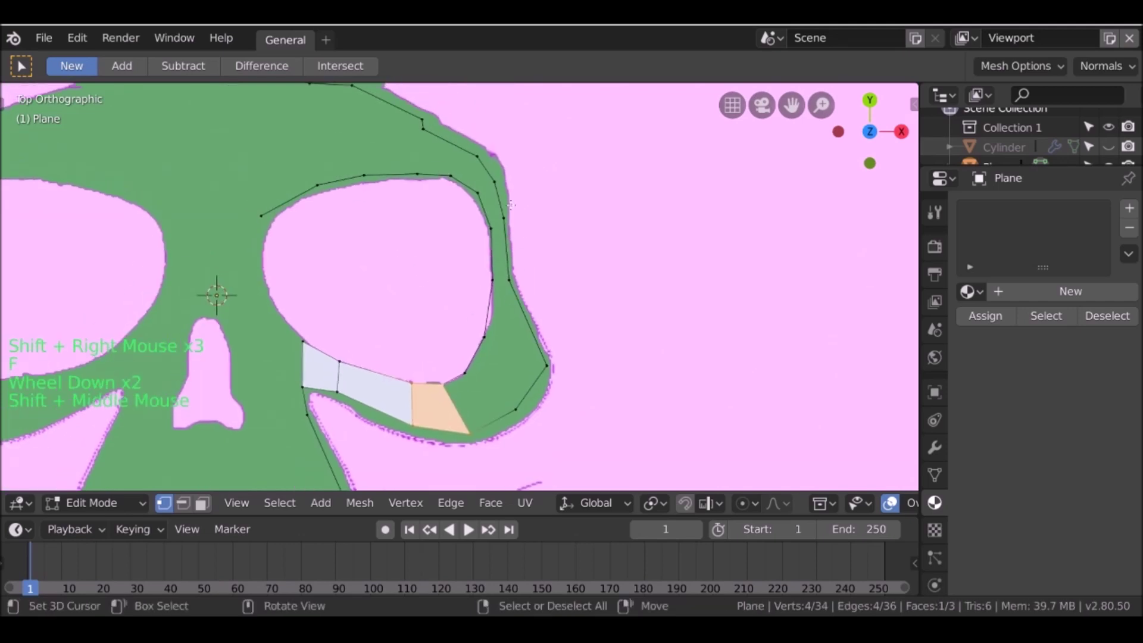
{"action": "scroll", "coordinate": [354, 359], "scroll_direction": "down", "scroll_amount": 2}
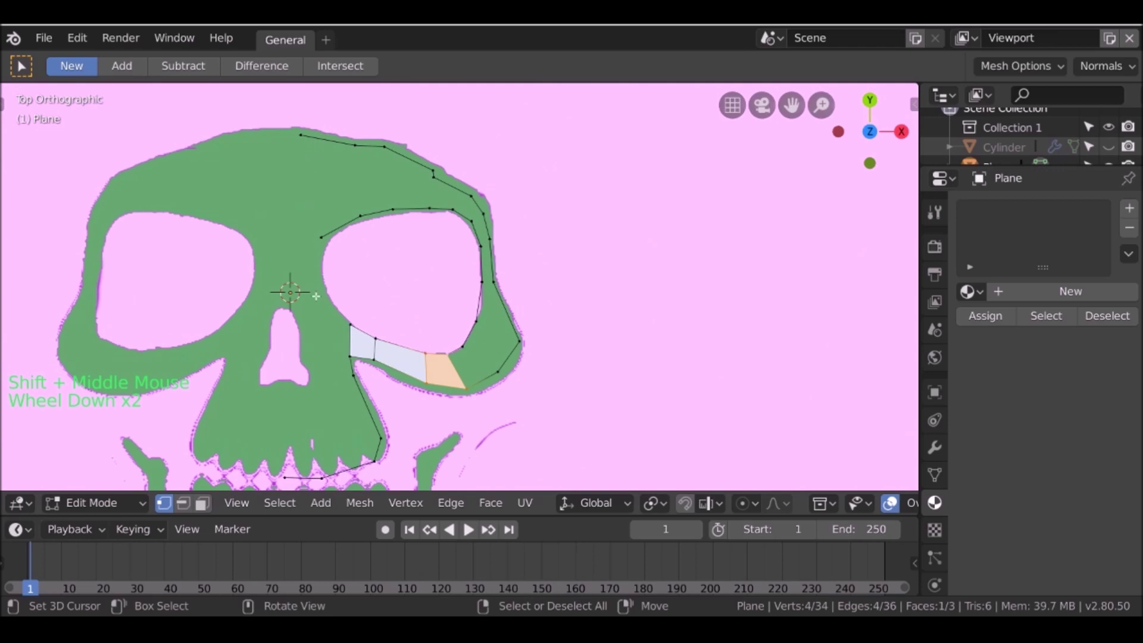
{"action": "middle_click_drag", "start_coordinate": [326, 450], "coordinate": [342, 286], "text": "shift"}
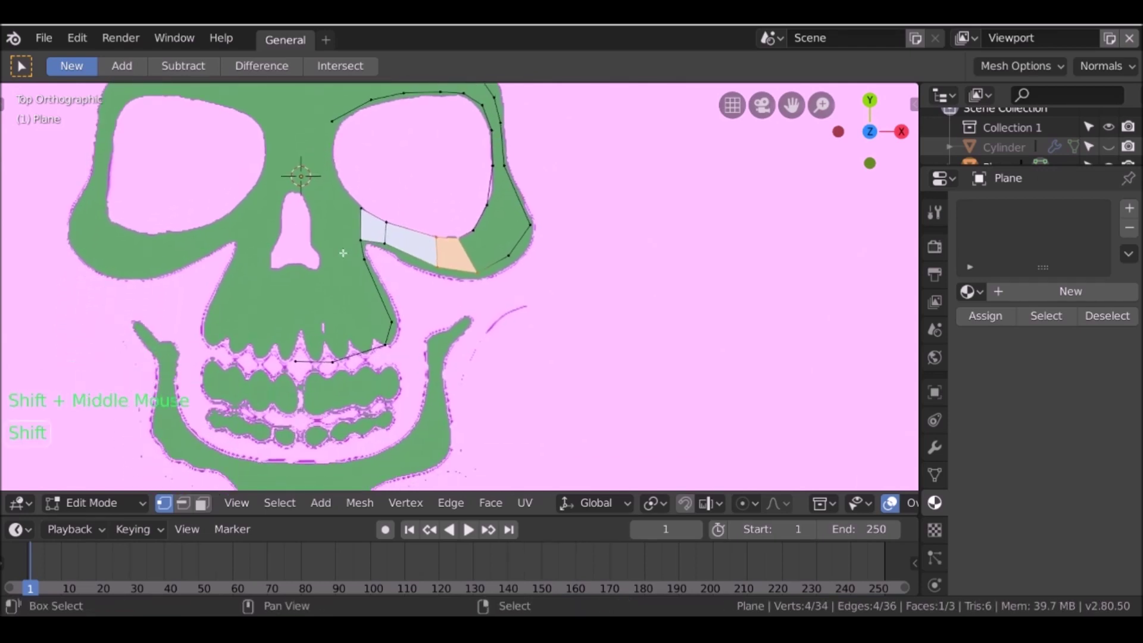
{"action": "middle_click_drag", "start_coordinate": [369, 430], "coordinate": [372, 483], "text": "shift"}
{"action": "middle_click_drag", "start_coordinate": [545, 183], "coordinate": [546, 229], "text": "shift"}
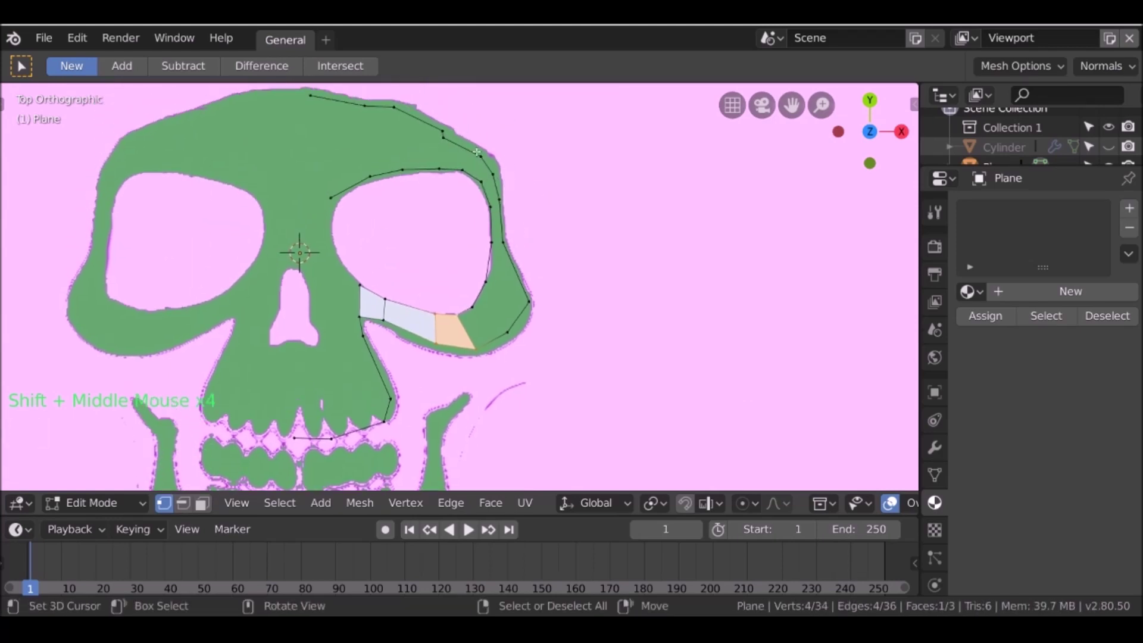
{"action": "middle_click_drag", "start_coordinate": [419, 183], "coordinate": [430, 226], "text": "shift"}
{"action": "scroll", "coordinate": [349, 151], "scroll_direction": "up", "scroll_amount": 1}
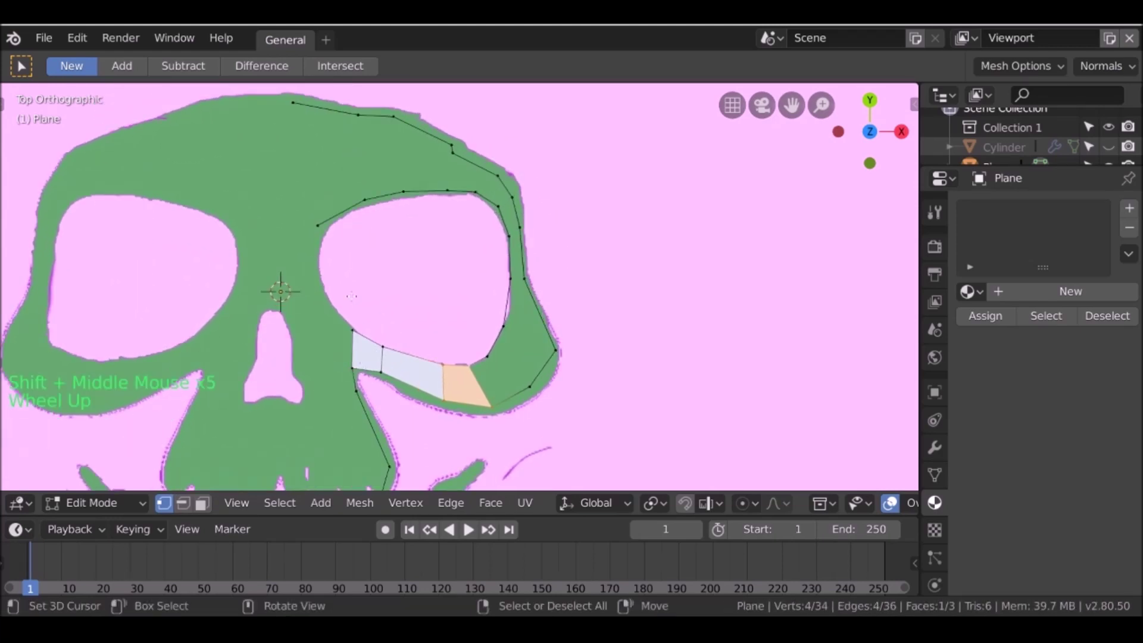
{"action": "middle_click_drag", "start_coordinate": [310, 112], "coordinate": [326, 150], "text": "shift"}
- Try extruding the forehead outline's topmost edge into two faces, and undo the trial
{"action": "left_click", "coordinate": [183, 505]}
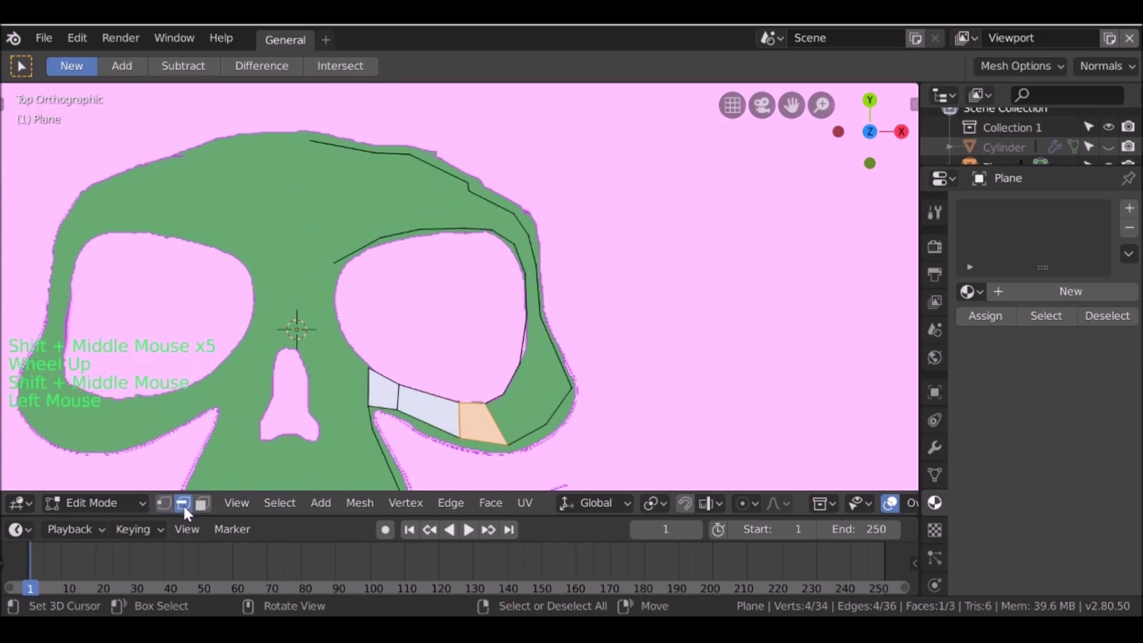
{"action": "right_click", "coordinate": [353, 153]}
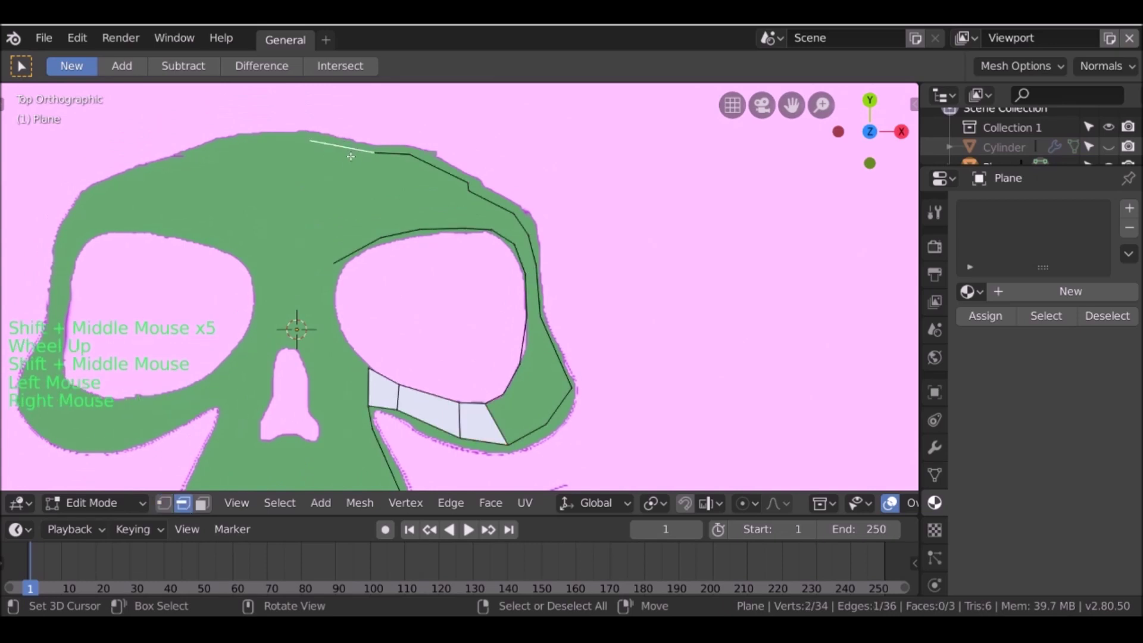
{"action": "key", "text": "e"}
{"action": "right_click", "coordinate": [333, 245]}
{"action": "key", "text": "e"}
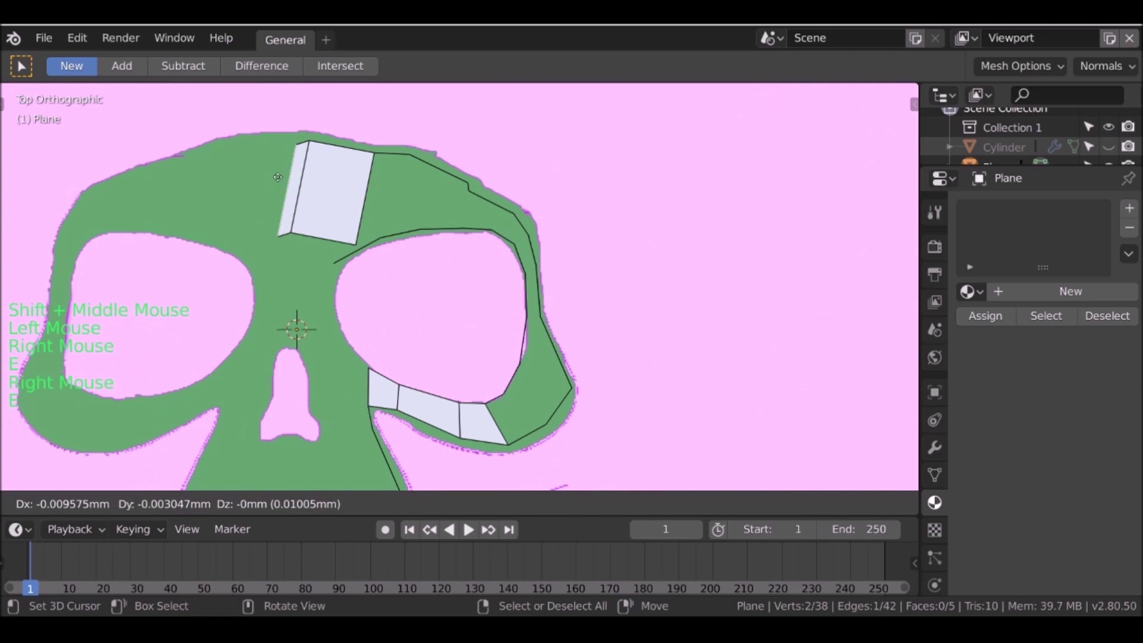
{"action": "left_click", "coordinate": [236, 181]}
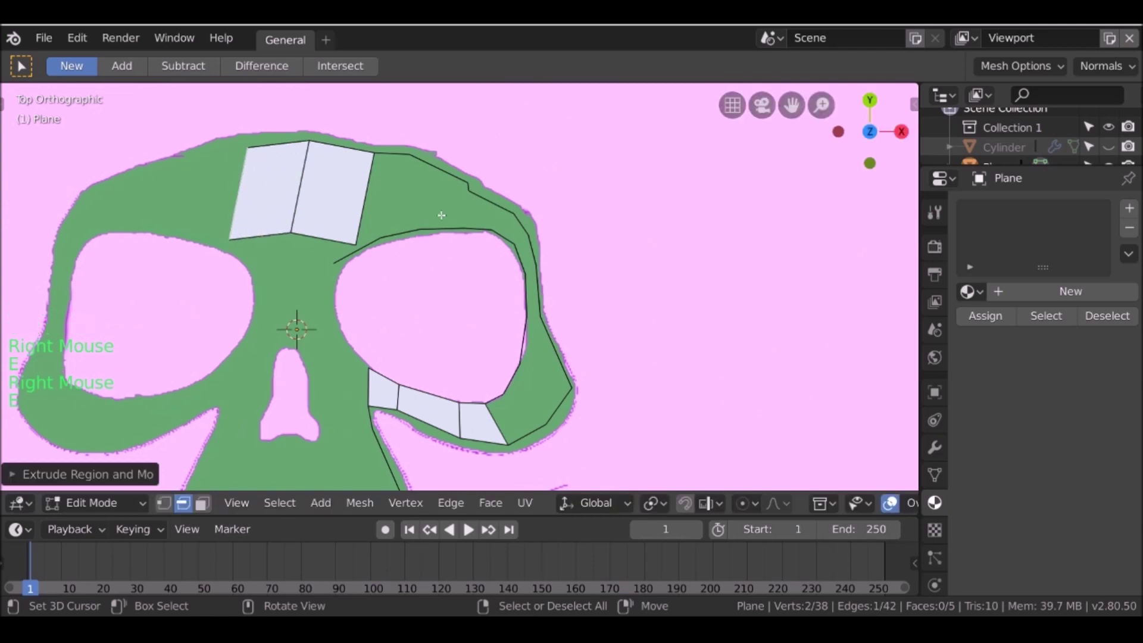
{"action": "key", "text": "ctrl+z"}
{"action": "key", "text": "ctrl+z"}
{"action": "key", "text": "ctrl+z"}
{"action": "key", "text": "ctrl+z"}
- Fill four-sided faces between the socket edge and the skull outline, from the lower outer corner up the socket's outer side
{"action": "middle_click_drag", "start_coordinate": [483, 236], "coordinate": [476, 222], "text": "shift"}
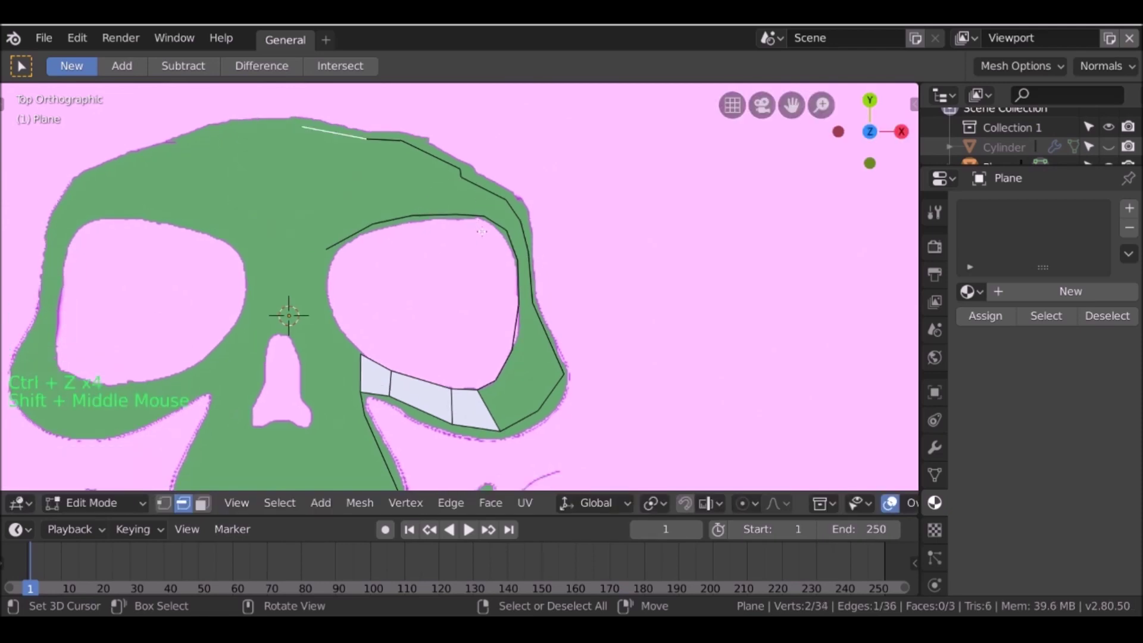
{"action": "scroll", "coordinate": [481, 223], "scroll_direction": "up", "scroll_amount": 2}
{"action": "middle_click_drag", "start_coordinate": [481, 224], "coordinate": [439, 150], "text": "shift"}
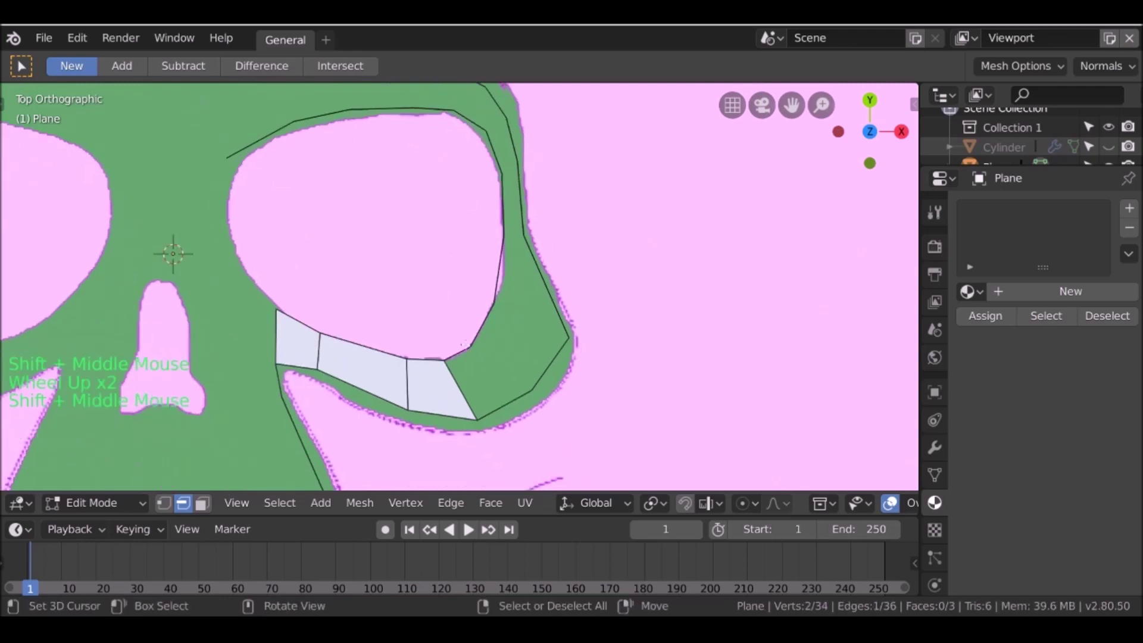
{"action": "right_click", "coordinate": [443, 360]}
{"action": "right_click", "coordinate": [531, 390], "text": "shift"}
{"action": "key", "text": "f"}
{"action": "right_click", "coordinate": [494, 305]}
{"action": "key", "text": "f"}
{"action": "right_click", "coordinate": [523, 235], "text": "shift"}
{"action": "right_click", "coordinate": [560, 314], "text": "shift"}
{"action": "key", "text": "f"}
- Continue the four-sided faces around the right eye socket's upper outer corner up to the side of the forehead
{"action": "middle_click_drag", "start_coordinate": [536, 261], "coordinate": [584, 333], "text": "shift"}
{"action": "scroll", "coordinate": [161, 440], "scroll_direction": "up", "scroll_amount": 1}
{"action": "right_click", "coordinate": [466, 197], "text": "shift"}
{"action": "key", "text": "f"}
{"action": "key", "text": "g"}
{"action": "right_click", "coordinate": [534, 240], "text": "shift"}
{"action": "key", "text": "f"}
- Subdivide the upper socket edge segment beside the last filled face and reposition the added vertex
{"action": "right_click", "coordinate": [376, 264]}
{"action": "right_click", "coordinate": [453, 263], "text": "shift"}
{"action": "key", "text": "w"}
{"action": "right_click", "coordinate": [415, 264]}
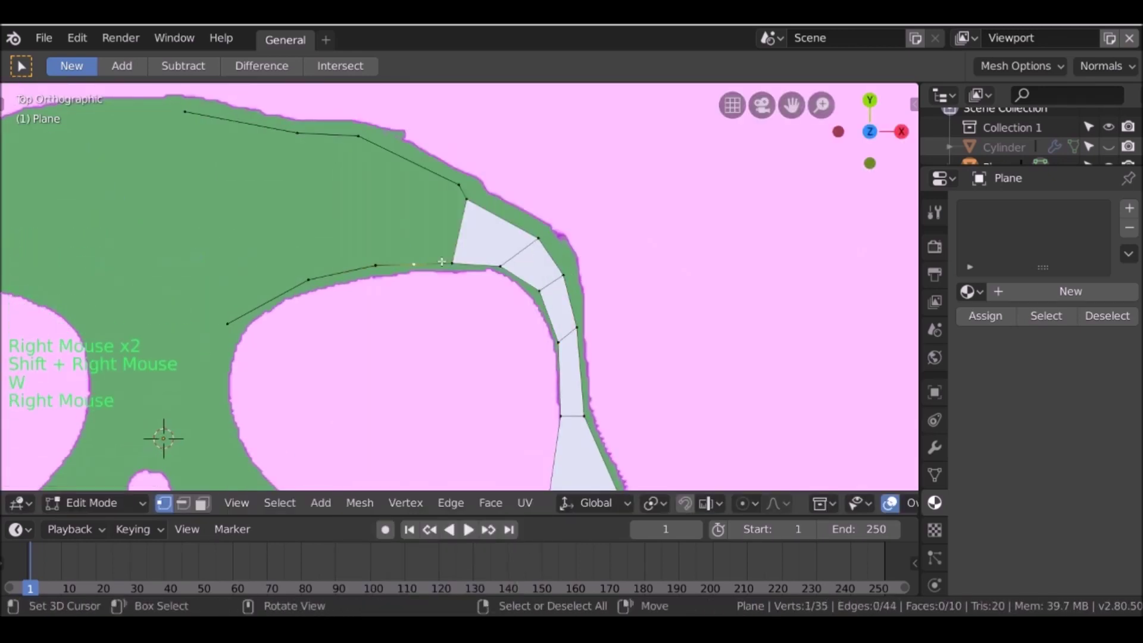
{"action": "key", "text": "g"}
- Fill four-sided faces between the forehead outline and the right eye socket's upper edge
{"action": "right_click", "coordinate": [466, 199], "text": "shift"}
{"action": "key", "text": "f"}
{"action": "right_click", "coordinate": [357, 136], "text": "shift"}
{"action": "key", "text": "f"}
{"action": "right_click", "coordinate": [308, 279], "text": "shift"}
{"action": "right_click", "coordinate": [297, 133], "text": "shift"}
{"action": "key", "text": "f"}
- Extrude the cheek strip's inner end edge across to the nose opening and adjust its upper vertex to the nose outline
{"action": "scroll", "coordinate": [417, 250], "scroll_direction": "down", "scroll_amount": 1}
{"action": "middle_click_drag", "start_coordinate": [416, 250], "coordinate": [495, 130], "text": "shift"}
{"action": "scroll", "coordinate": [496, 129], "scroll_direction": "up", "scroll_amount": 3}
{"action": "middle_click_drag", "start_coordinate": [298, 298], "coordinate": [485, 174], "text": "shift"}
{"action": "right_click", "coordinate": [454, 209]}
{"action": "right_click", "coordinate": [454, 288], "text": "shift"}
{"action": "key", "text": "e"}
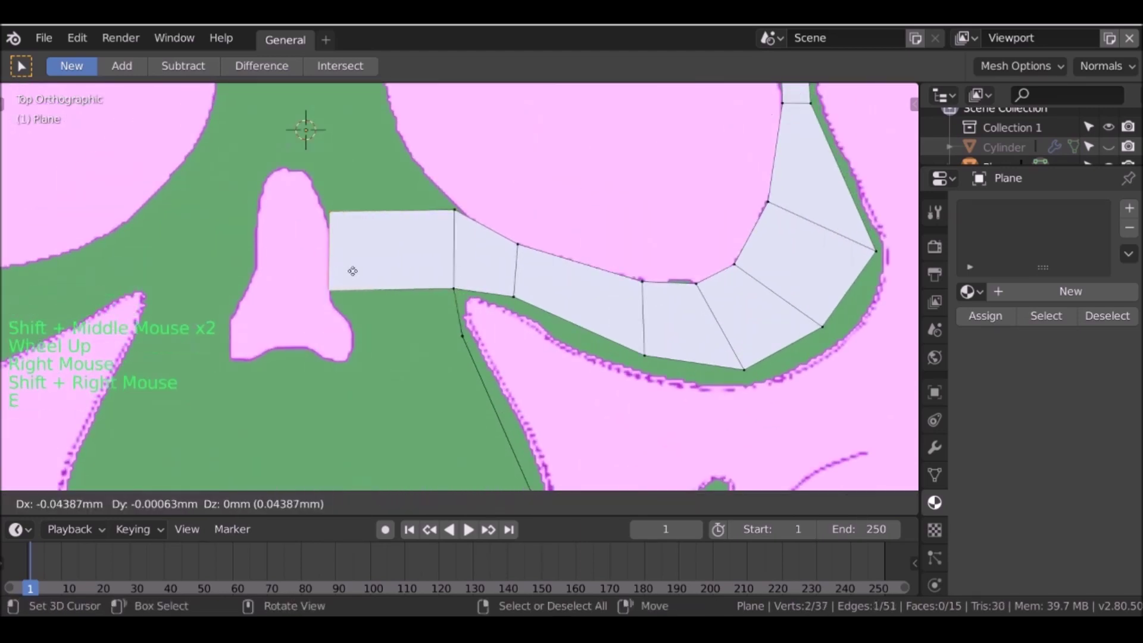
{"action": "left_click", "coordinate": [352, 271]}
{"action": "middle_click_drag", "start_coordinate": [358, 204], "coordinate": [384, 313], "text": "shift"}
{"action": "right_click", "coordinate": [362, 316]}
{"action": "key", "text": "g"}
- Extrude the nose-side face upward along the nose opening, fitting the new edge between the nose and the eye socket
{"action": "right_click", "coordinate": [484, 313], "text": "shift"}
{"action": "key", "text": "e"}
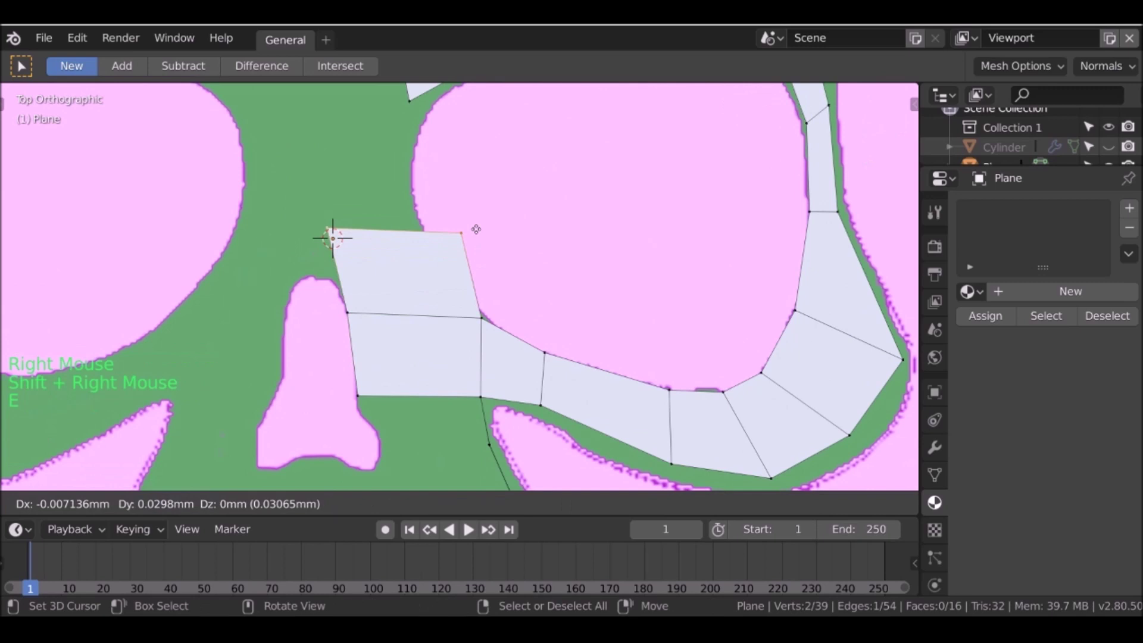
{"action": "key", "text": "s"}
{"action": "key", "text": "g"}
{"action": "right_click", "coordinate": [359, 256]}
{"action": "key", "text": "g"}
- Extrude the strip up the nose bridge, scaling and placing the new edge between the midline and the socket's inner side
{"action": "right_click", "coordinate": [314, 312]}
{"action": "right_click", "coordinate": [414, 305], "text": "shift"}
{"action": "key", "text": "e"}
{"action": "key", "text": "s"}
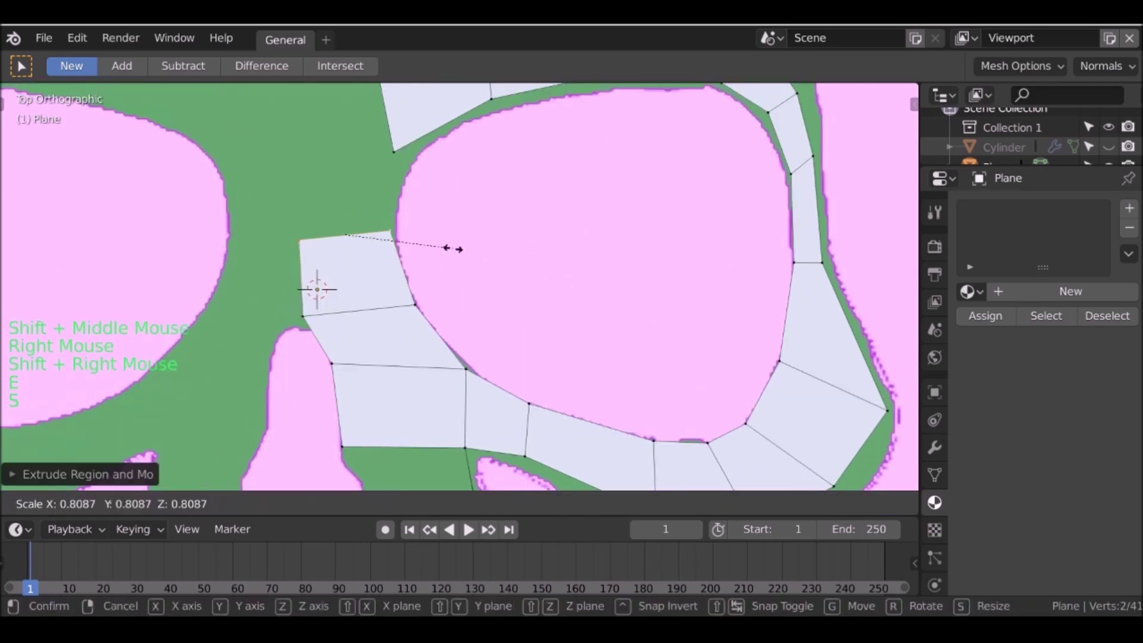
{"action": "key", "text": "g"}
- Move the innermost lower forehead vertex to the skull's midline and split the innermost forehead face with a loop cut
{"action": "scroll", "coordinate": [381, 286], "scroll_direction": "down", "scroll_amount": 2}
{"action": "right_click", "coordinate": [390, 302]}
{"action": "key", "text": "g"}
{"action": "left_click", "coordinate": [351, 298]}
{"action": "scroll", "coordinate": [369, 334], "scroll_direction": "up", "scroll_amount": 2}
{"action": "middle_click_drag", "start_coordinate": [352, 297], "coordinate": [381, 268], "text": "shift"}
{"action": "scroll", "coordinate": [381, 268], "scroll_direction": "down", "scroll_amount": 1}
{"action": "middle_click_drag", "start_coordinate": [381, 267], "coordinate": [399, 149], "text": "shift"}
{"action": "key", "text": "ctrl+r"}
{"action": "left_click", "coordinate": [398, 117]}
{"action": "left_click", "coordinate": [409, 118]}
- Fill the four-sided gap between the nose bridge strip and the innermost forehead face
{"action": "middle_click_drag", "start_coordinate": [381, 262], "coordinate": [395, 204], "text": "shift"}
{"action": "scroll", "coordinate": [395, 204], "scroll_direction": "up", "scroll_amount": 2}
{"action": "right_click", "coordinate": [288, 242]}
{"action": "key", "text": "f"}
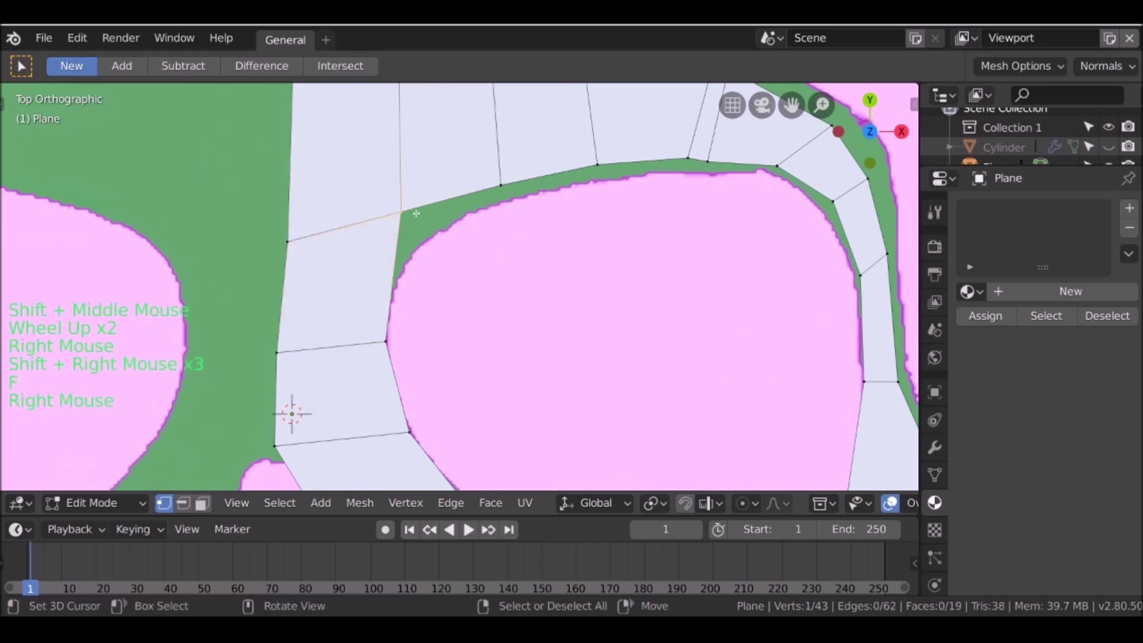
- Move individual vertices along the right eye socket's upper edge so they follow the reference
{"action": "key", "text": "g"}
{"action": "right_click", "coordinate": [707, 163]}
{"action": "key", "text": "g"}
{"action": "left_click", "coordinate": [719, 175]}
{"action": "scroll", "coordinate": [718, 176], "scroll_direction": "down", "scroll_amount": 4}
{"action": "middle_click_drag", "start_coordinate": [655, 250], "coordinate": [568, 324], "text": "shift"}
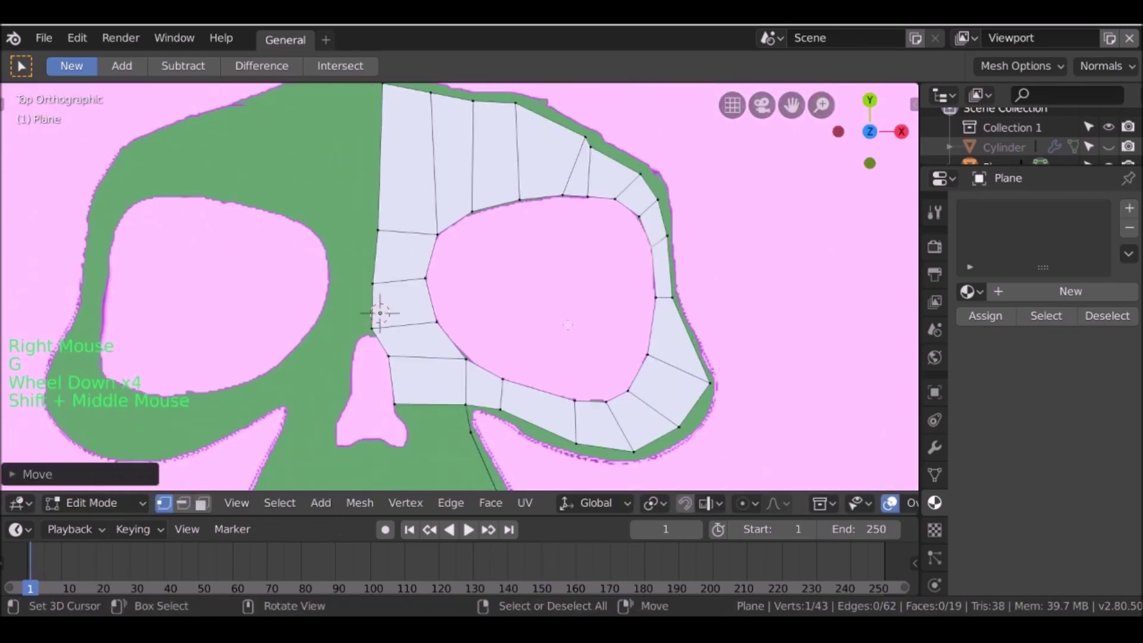
- Move vertices on the cheekbone's lower outer edge outward to match the reference outline
{"action": "scroll", "coordinate": [465, 322], "scroll_direction": "up", "scroll_amount": 2}
{"action": "middle_click_drag", "start_coordinate": [465, 322], "coordinate": [291, 170], "text": "shift"}
{"action": "right_click", "coordinate": [596, 321]}
{"action": "key", "text": "g"}
{"action": "right_click", "coordinate": [641, 258]}
{"action": "key", "text": "g"}
- Extrude the nose-side vertex down to the nose opening's lower corner and fill a face to the cheek outline
{"action": "middle_click_drag", "start_coordinate": [242, 319], "coordinate": [350, 233], "text": "shift"}
{"action": "scroll", "coordinate": [349, 233], "scroll_direction": "up", "scroll_amount": 1}
{"action": "right_click", "coordinate": [265, 188]}
{"action": "key", "text": "e"}
{"action": "left_click", "coordinate": [282, 252]}
{"action": "right_click", "coordinate": [388, 187], "text": "shift"}
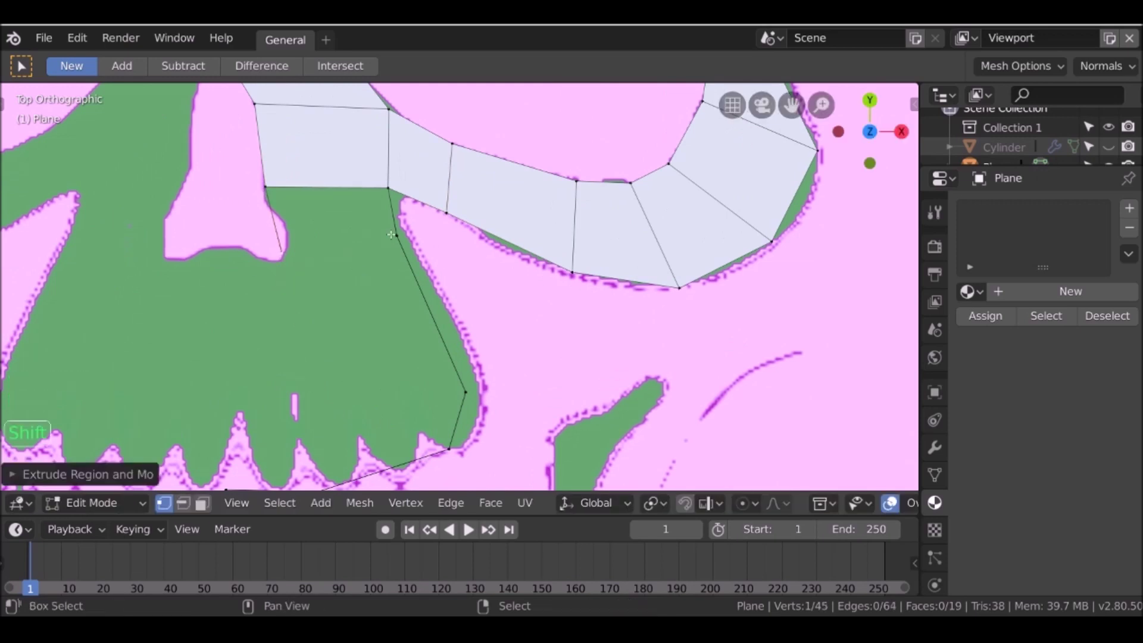
{"action": "right_click", "coordinate": [397, 236], "text": "shift"}
{"action": "key", "text": "f"}
- Extrude the vertex at the nose's lower corner down toward the teeth and fill faces out to the upper jaw outline
{"action": "right_click", "coordinate": [300, 255]}
{"action": "key", "text": "e"}
{"action": "left_click", "coordinate": [346, 427]}
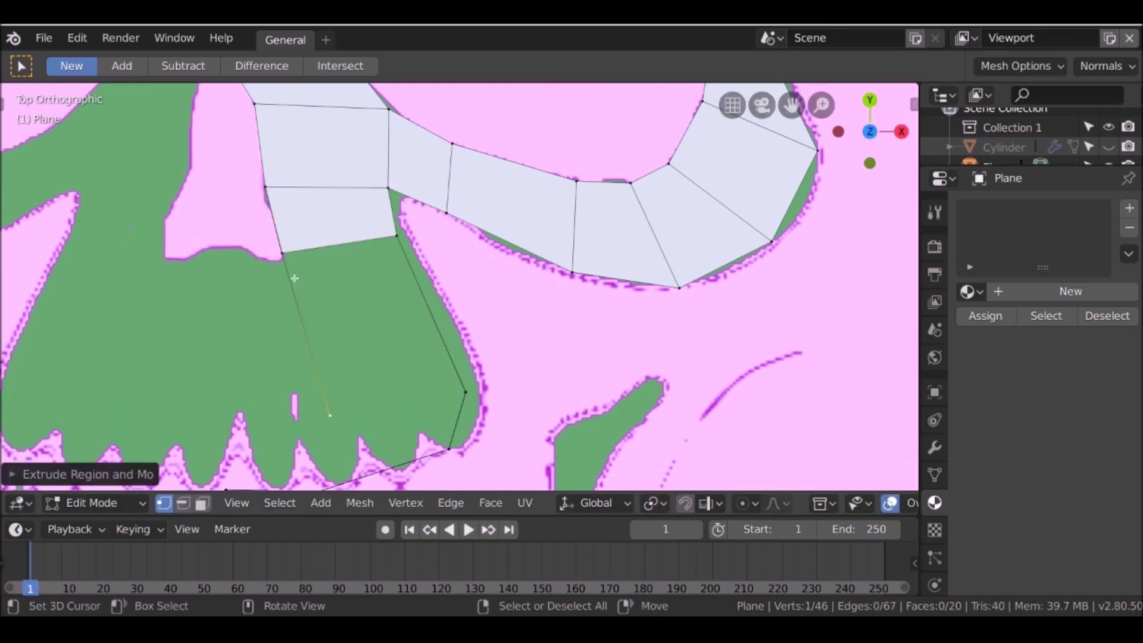
{"action": "middle_click_drag", "start_coordinate": [346, 428], "coordinate": [346, 399], "text": "shift"}
{"action": "right_click", "coordinate": [320, 463]}
{"action": "right_click", "coordinate": [329, 387], "text": "shift"}
{"action": "right_click", "coordinate": [465, 365], "text": "shift"}
{"action": "right_click", "coordinate": [449, 423], "text": "shift"}
{"action": "key", "text": "f"}
- Extrude the upper jaw mesh along the skull's midline up to the nose and fill the four-sided faces beside it
{"action": "middle_click_drag", "start_coordinate": [256, 385], "coordinate": [390, 356], "text": "shift"}
{"action": "right_click", "coordinate": [360, 432]}
{"action": "right_click", "coordinate": [454, 433], "text": "shift"}
{"action": "key", "text": "e"}
{"action": "left_click", "coordinate": [357, 363]}
{"action": "right_click", "coordinate": [599, 336], "text": "shift"}
{"action": "right_click", "coordinate": [357, 360], "text": "shift"}
{"action": "right_click", "coordinate": [353, 191], "text": "shift"}
{"action": "key", "text": "f"}
- Move the midline vertex to the nose opening's lower edge and align the upper jaw's outer vertices with the reference
{"action": "middle_click_drag", "start_coordinate": [357, 238], "coordinate": [297, 292], "text": "shift"}
{"action": "right_click", "coordinate": [293, 244]}
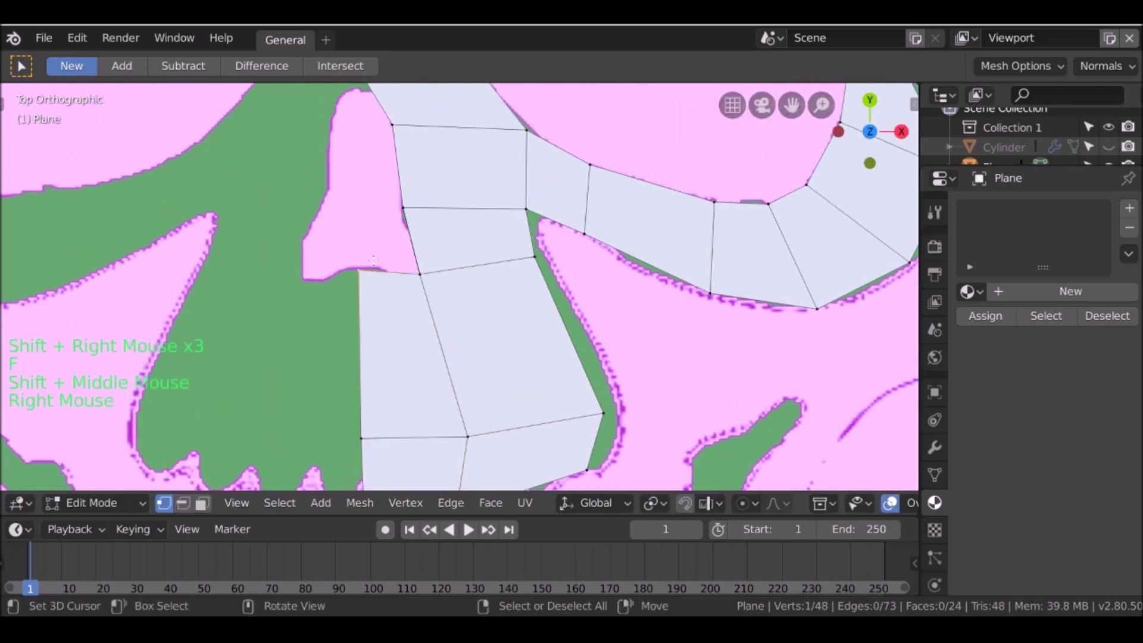
{"action": "key", "text": "g"}
{"action": "scroll", "coordinate": [417, 267], "scroll_direction": "down", "scroll_amount": 7}
{"action": "scroll", "coordinate": [535, 327], "scroll_direction": "up", "scroll_amount": 4}
{"action": "right_click", "coordinate": [550, 359]}
{"action": "right_click", "coordinate": [559, 348]}
{"action": "key", "text": "g"}
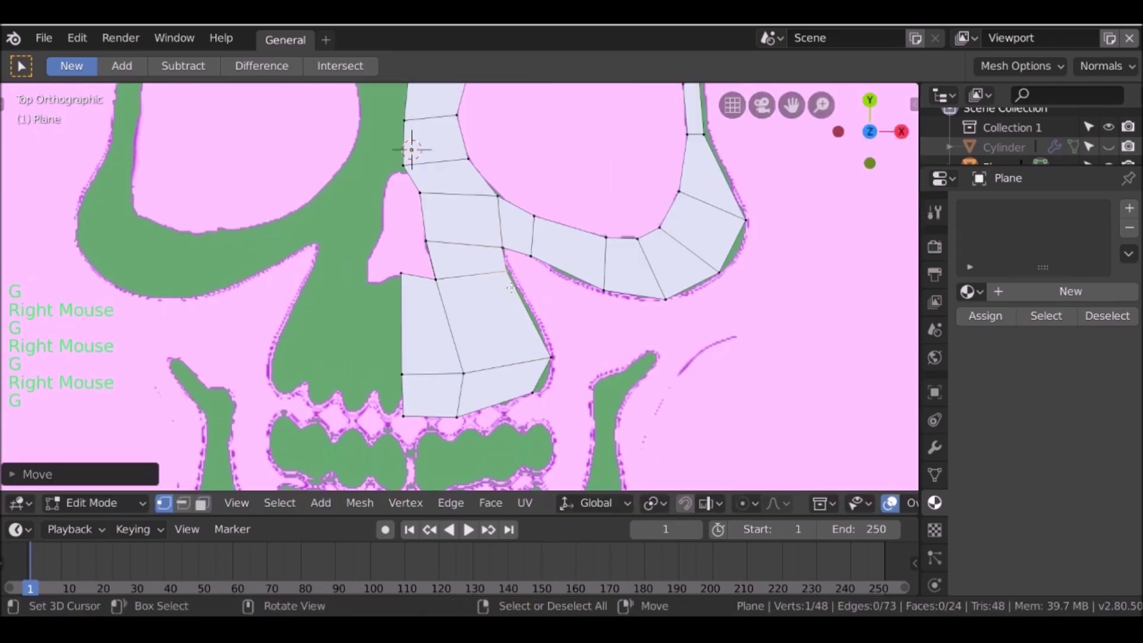
- Duplicate the upper jaw's midline face beside the nose and place the copy on the lower jaw's side branch
{"action": "scroll", "coordinate": [560, 347], "scroll_direction": "down", "scroll_amount": 2}
{"action": "middle_click_drag", "start_coordinate": [598, 393], "coordinate": [563, 246], "text": "shift"}
{"action": "scroll", "coordinate": [562, 246], "scroll_direction": "up", "scroll_amount": 2}
{"action": "scroll", "coordinate": [563, 246], "scroll_direction": "up", "scroll_amount": 1}
{"action": "left_click", "coordinate": [202, 503]}
{"action": "right_click", "coordinate": [393, 173]}
{"action": "key", "text": "shift+d"}
{"action": "left_click", "coordinate": [565, 297]}
{"action": "middle_click_drag", "start_coordinate": [536, 297], "coordinate": [417, 286], "text": "shift"}
{"action": "scroll", "coordinate": [357, 267], "scroll_direction": "up", "scroll_amount": 2}
{"action": "middle_click_drag", "start_coordinate": [327, 250], "coordinate": [246, 219], "text": "shift"}
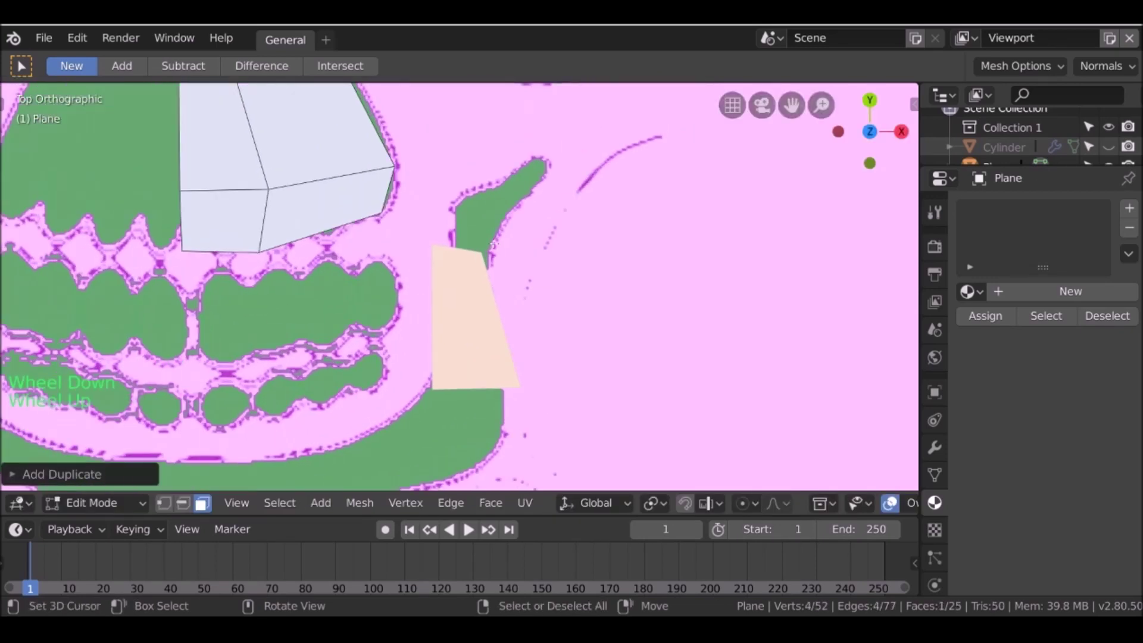
{"action": "left_click_drag", "start_coordinate": [475, 315], "coordinate": [476, 311]}
- Extrude the jaw branch's upper edge along the reference to its tip, rotating and scaling each new edge to fit
{"action": "right_click", "coordinate": [472, 274]}
{"action": "key", "text": "e"}
{"action": "key", "text": "s"}
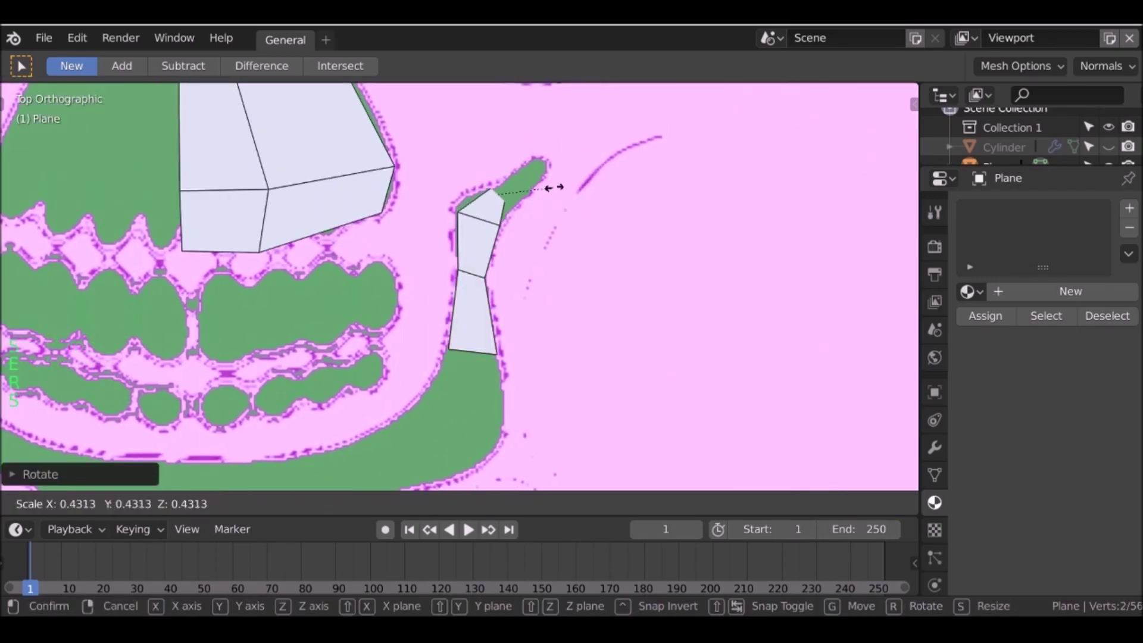
{"action": "left_click", "coordinate": [544, 177]}
{"action": "right_click", "coordinate": [539, 173]}
{"action": "key", "text": "g"}
{"action": "left_click", "coordinate": [544, 167]}
- Extrude the jaw branch's lower edge down and around the jaw corner, rotating and scaling the new edges to the outline
{"action": "right_click", "coordinate": [482, 381]}
{"action": "middle_click_drag", "start_coordinate": [482, 381], "coordinate": [492, 275], "text": "shift"}
{"action": "key", "text": "e"}
{"action": "key", "text": "s"}
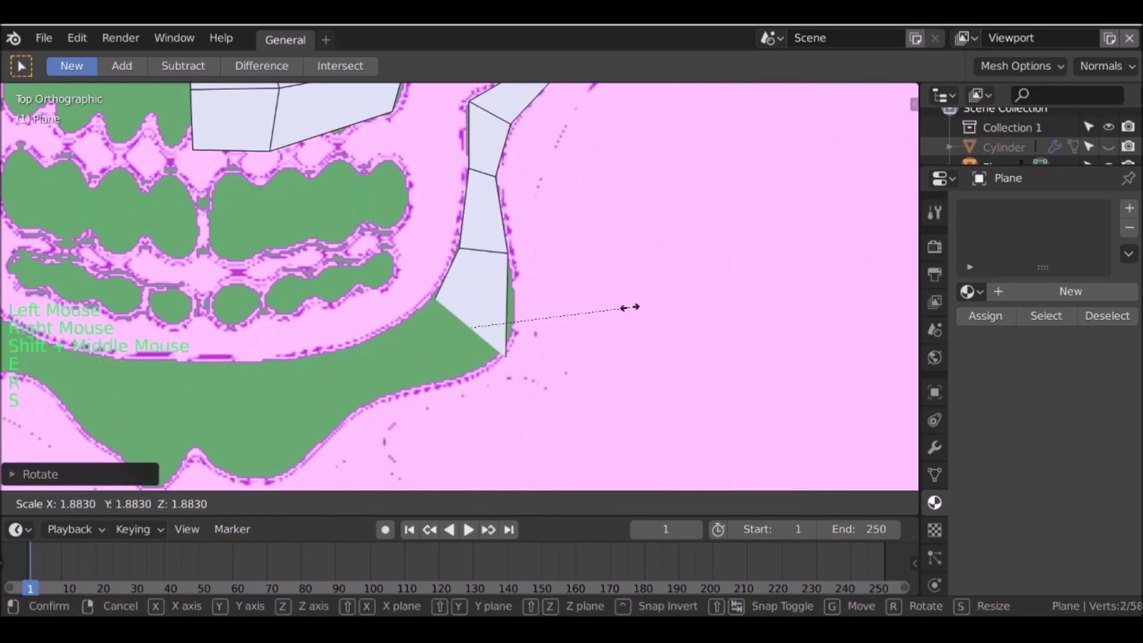
{"action": "left_click", "coordinate": [625, 309]}
{"action": "middle_click_drag", "start_coordinate": [625, 309], "coordinate": [643, 273], "text": "shift"}
{"action": "key", "text": "e"}
{"action": "key", "text": "s"}
{"action": "middle_click_drag", "start_coordinate": [458, 329], "coordinate": [549, 301], "text": "shift"}
{"action": "left_click", "coordinate": [549, 301]}
- Extrude the lower jaw strip along the chin up to the skull's midline, scaling its edges to the reference
{"action": "key", "text": "e"}
{"action": "left_click", "coordinate": [459, 316]}
{"action": "key", "text": "e"}
{"action": "key", "text": "g"}
{"action": "left_click", "coordinate": [381, 341]}
{"action": "key", "text": "s"}
{"action": "left_click", "coordinate": [381, 341]}
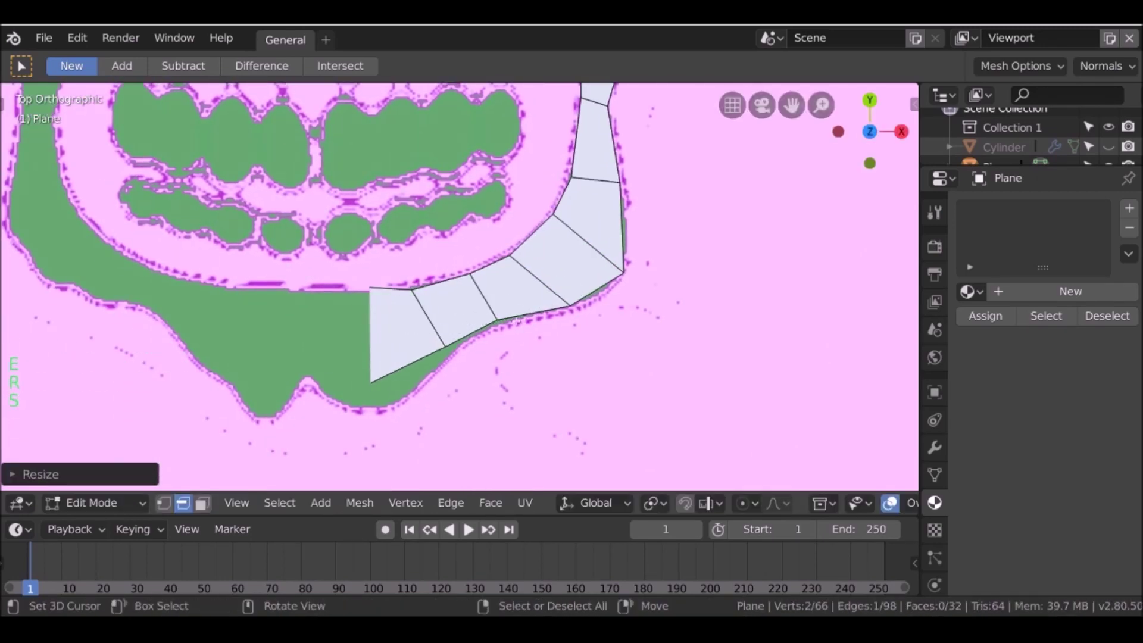
{"action": "key", "text": "e"}
{"action": "left_click", "coordinate": [395, 326]}
{"action": "key", "text": "e"}
{"action": "left_click", "coordinate": [444, 314]}
- Place a rotated duplicate of the upper jaw's midline face on the first upper tooth and fit its vertices
{"action": "middle_click_drag", "start_coordinate": [444, 315], "coordinate": [444, 417], "text": "shift"}
{"action": "key", "text": "3"}
{"action": "left_click", "coordinate": [444, 417]}
{"action": "key", "text": "shift+d"}
{"action": "left_click", "coordinate": [352, 286]}
{"action": "scroll", "coordinate": [352, 286], "scroll_direction": "up", "scroll_amount": 3}
{"action": "key", "text": "r"}
{"action": "left_click", "coordinate": [212, 481]}
{"action": "left_click", "coordinate": [164, 503]}
{"action": "left_click", "coordinate": [365, 343]}
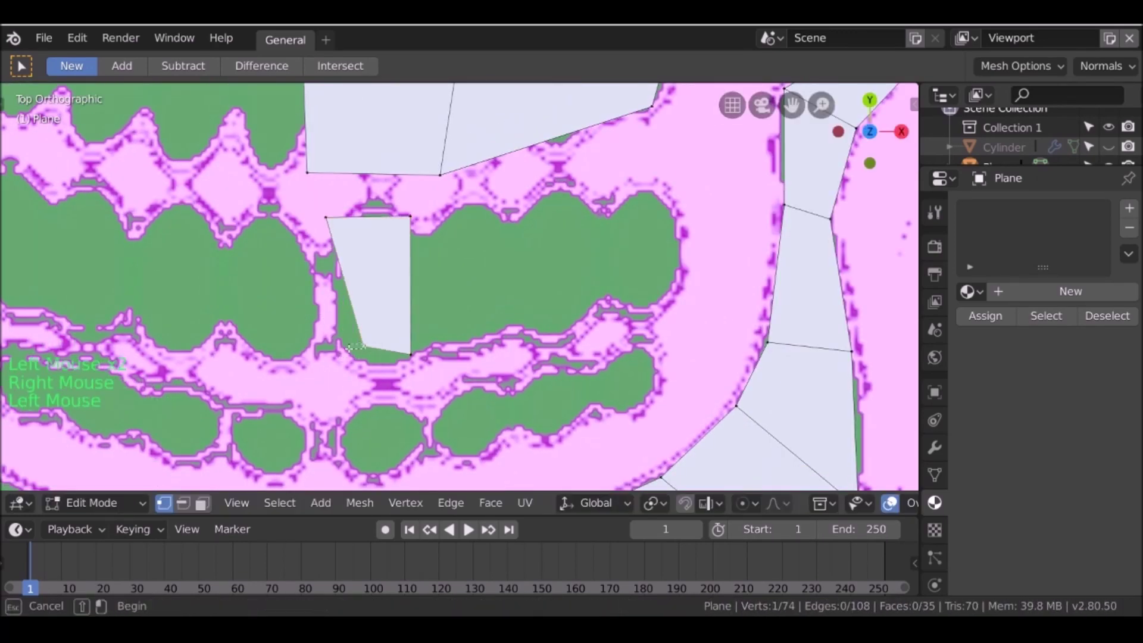
{"action": "key", "text": "g"}
{"action": "left_click", "coordinate": [342, 230]}
- Add a lengthwise loop cut through the middle of the first tooth and lengthen the new edge into points at both ends
{"action": "key", "text": "ctrl+e"}
{"action": "key", "text": "Escape"}
{"action": "key", "text": "ctrl+r"}
{"action": "left_click", "coordinate": [434, 243]}
{"action": "right_click", "coordinate": [434, 242]}
{"action": "key", "text": "s"}
{"action": "key", "text": "z"}
{"action": "left_click", "coordinate": [454, 238]}
{"action": "key", "text": "g"}
{"action": "key", "text": "y"}
{"action": "key", "text": "y"}
{"action": "right_click", "coordinate": [403, 231]}
{"action": "key", "text": "shift+d"}
{"action": "left_click", "coordinate": [494, 231]}
{"action": "key", "text": "shift+d"}
{"action": "left_click", "coordinate": [583, 231]}
{"action": "key", "text": "shift+d"}
{"action": "left_click", "coordinate": [673, 227]}
{"action": "key", "text": "ctrl+z"}
{"action": "key", "text": "ctrl+z"}
{"action": "key", "text": "ctrl+z"}
- Duplicate the narrow upper tooth onto the third and fourth teeth of the upper row, rotating the copy to match the reference
{"action": "key", "text": "shift+d"}
{"action": "left_click", "coordinate": [697, 199]}
{"action": "key", "text": "r"}
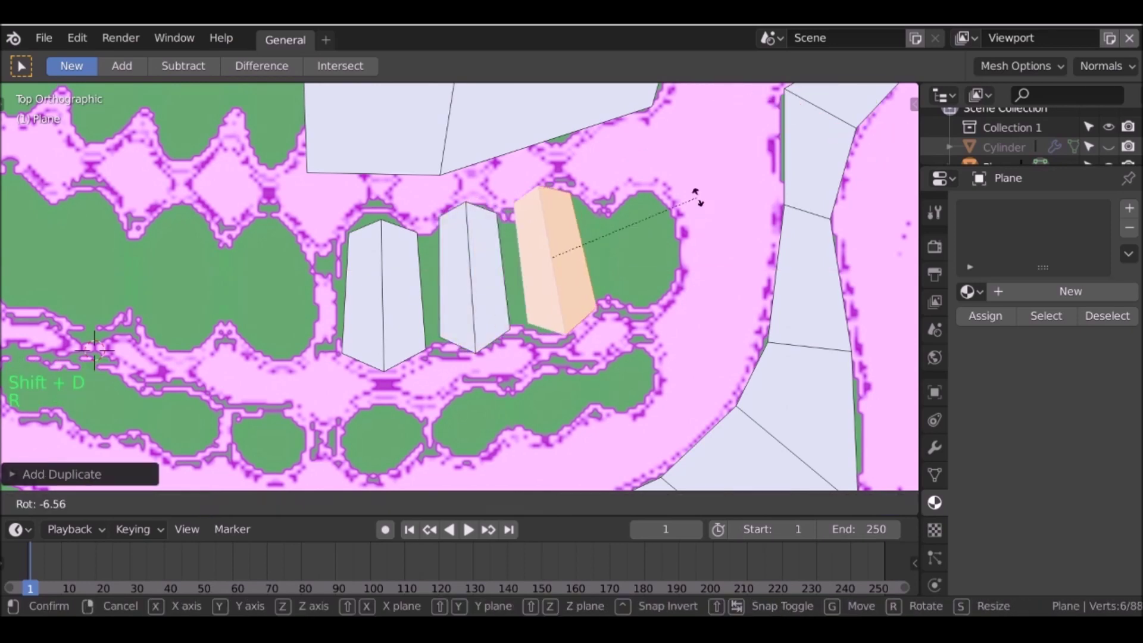
{"action": "left_click", "coordinate": [715, 197]}
{"action": "key", "text": "shift+d"}
{"action": "left_click", "coordinate": [792, 186]}
- Duplicate a tooth into the lower row, then rotate, shorten and narrow it to fit the reference
{"action": "key", "text": "shift+d"}
{"action": "left_click", "coordinate": [369, 441]}
{"action": "key", "text": "r"}
{"action": "left_click", "coordinate": [417, 411]}
{"action": "key", "text": "s"}
{"action": "key", "text": "y"}
{"action": "key", "text": "g"}
{"action": "left_click", "coordinate": [453, 390]}
{"action": "key", "text": "s"}
{"action": "key", "text": "x"}
{"action": "left_click", "coordinate": [463, 392]}
- Adjust the lower tooth's position and rotation and duplicate it along the rest of the lower row
{"action": "middle_click_drag", "start_coordinate": [463, 393], "coordinate": [530, 286], "text": "shift"}
{"action": "key", "text": "g"}
{"action": "key", "text": "r"}
{"action": "left_click", "coordinate": [470, 334]}
{"action": "key", "text": "shift+d"}
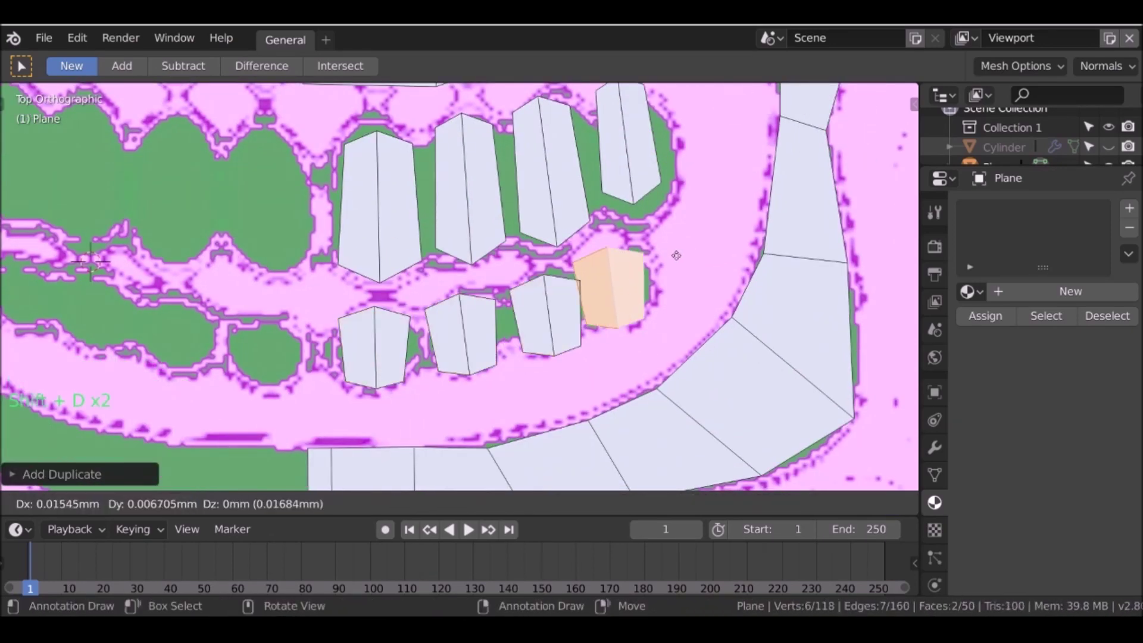
{"action": "left_click", "coordinate": [607, 286]}
{"action": "scroll", "coordinate": [607, 285], "scroll_direction": "down", "scroll_amount": 3}
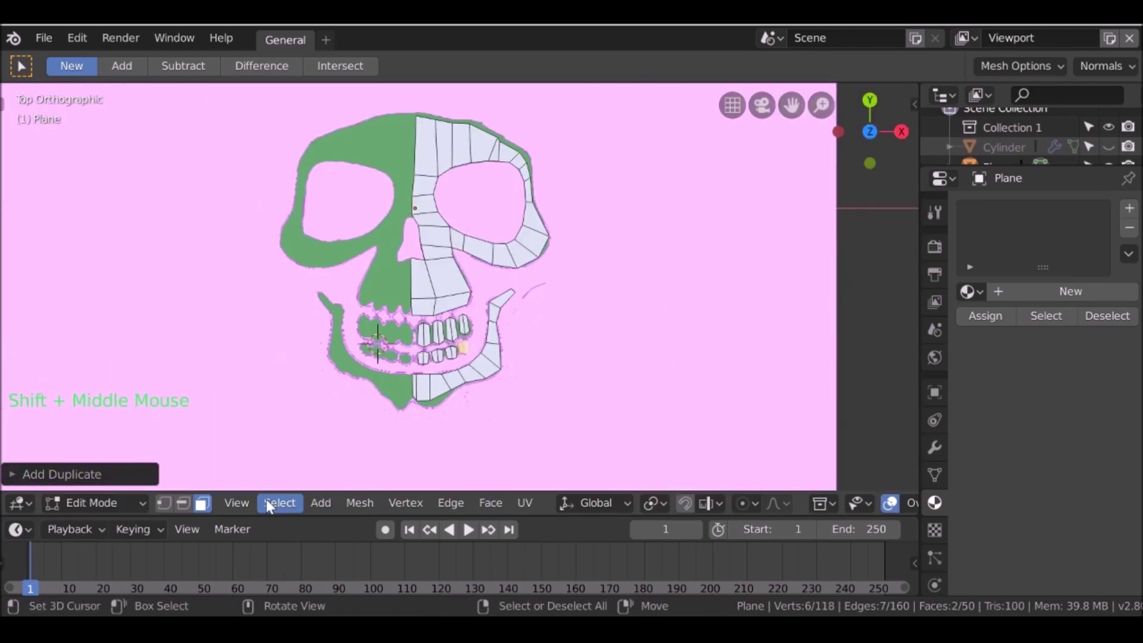
- Switch to vertex selection and deselect the whole skull mesh
{"action": "right_click", "coordinate": [416, 111]}
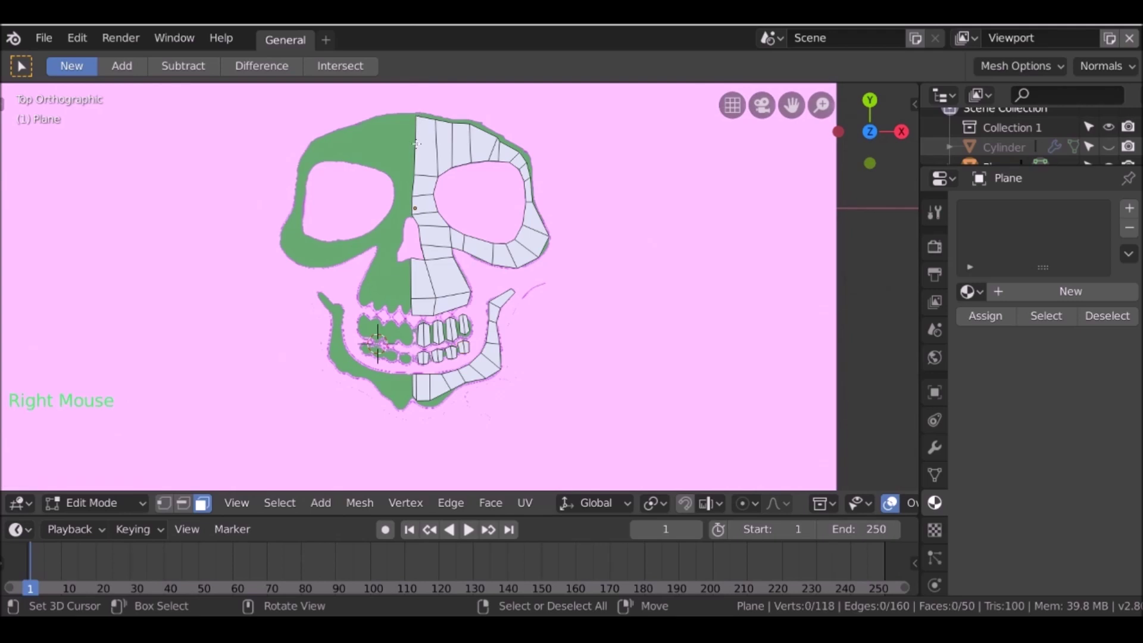
{"action": "middle_click_drag", "start_coordinate": [416, 111], "coordinate": [168, 441], "text": "shift"}
{"action": "scroll", "coordinate": [381, 155], "scroll_direction": "up", "scroll_amount": 3}
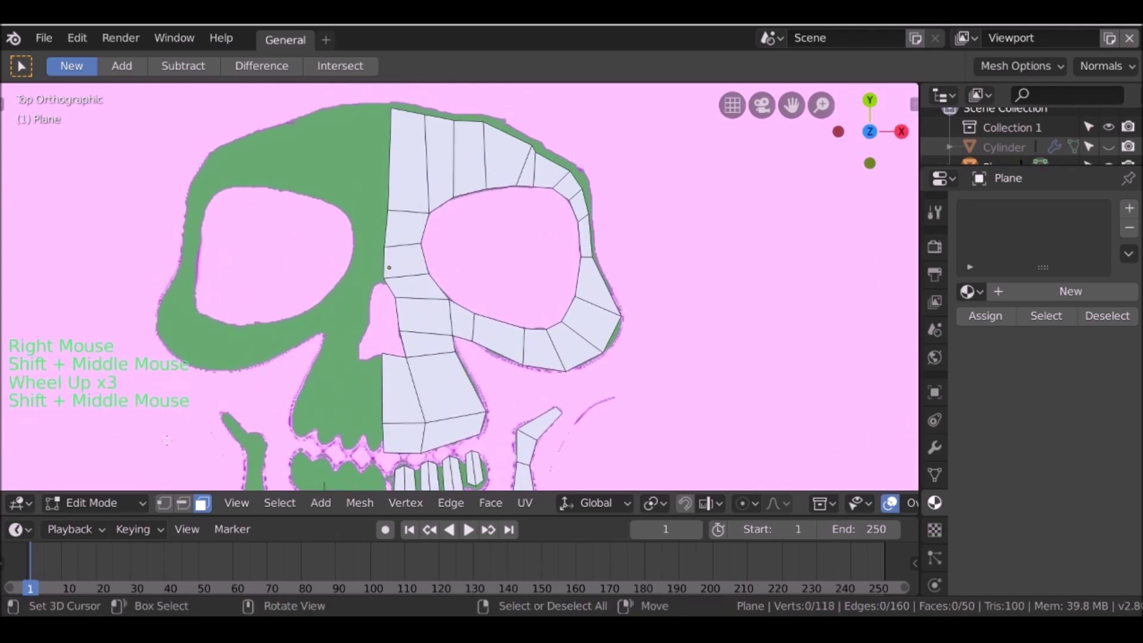
{"action": "left_click", "coordinate": [163, 504]}
{"action": "key", "text": "a"}
{"action": "key", "text": "a"}
{"action": "key", "text": "a"}
{"action": "key", "text": "a"}
{"action": "key", "text": "a"}
{"action": "key", "text": "a"}
{"action": "key", "text": "a"}
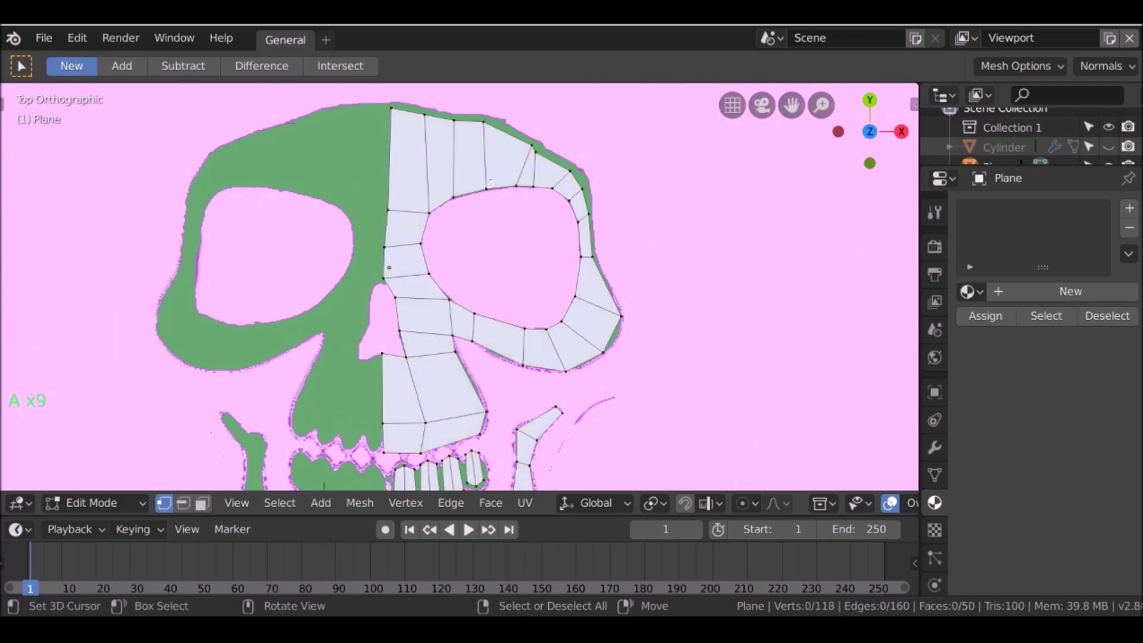
- Align the midline vertices of the forehead, upper jaw and chin by scaling them together to 0 along X
{"action": "key", "text": "b"}
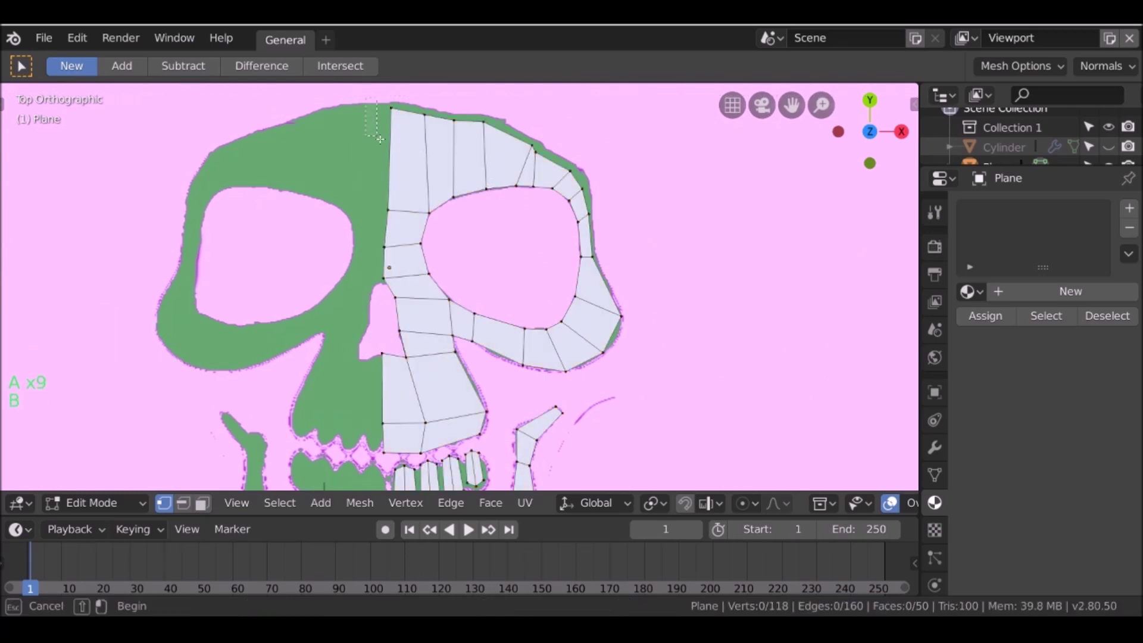
{"action": "left_click_drag", "start_coordinate": [393, 287], "coordinate": [392, 289]}
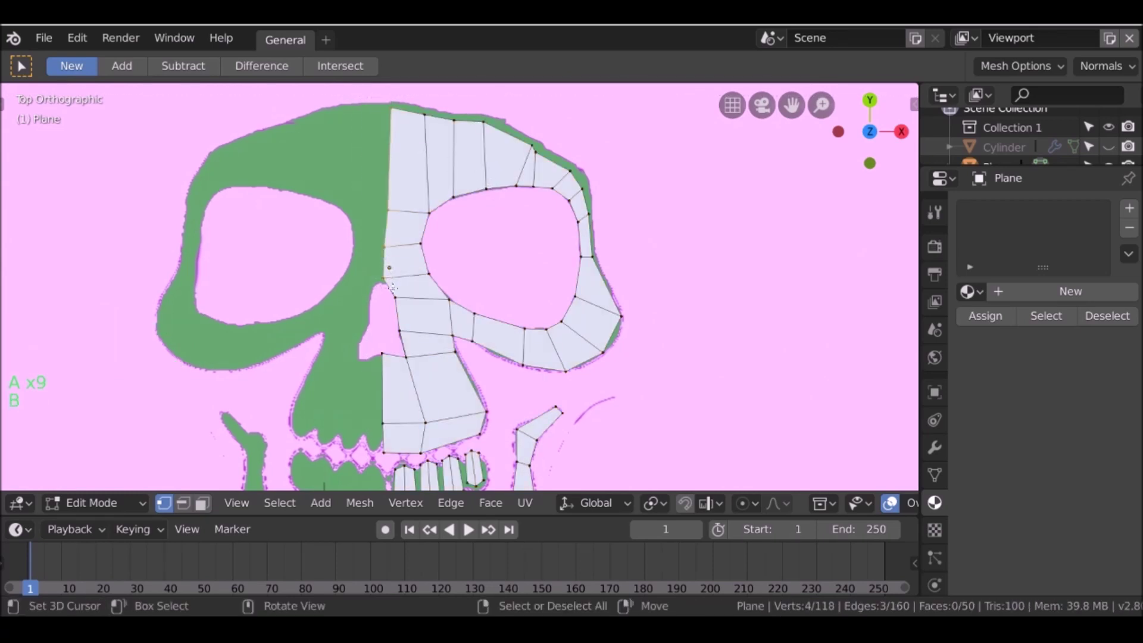
{"action": "key", "text": "g"}
{"action": "key", "text": "Escape"}
{"action": "middle_click_drag", "start_coordinate": [415, 266], "coordinate": [410, 188], "text": "shift"}
{"action": "scroll", "coordinate": [370, 251], "scroll_direction": "up", "scroll_amount": 1}
{"action": "key", "text": "b"}
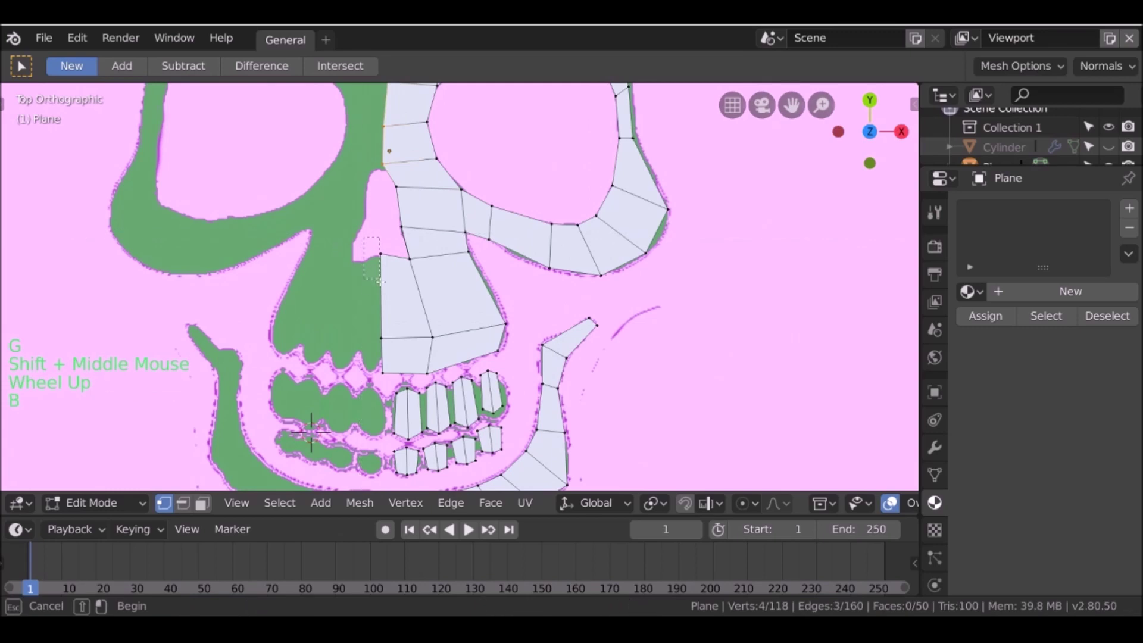
{"action": "left_click_drag", "start_coordinate": [387, 382], "coordinate": [387, 382]}
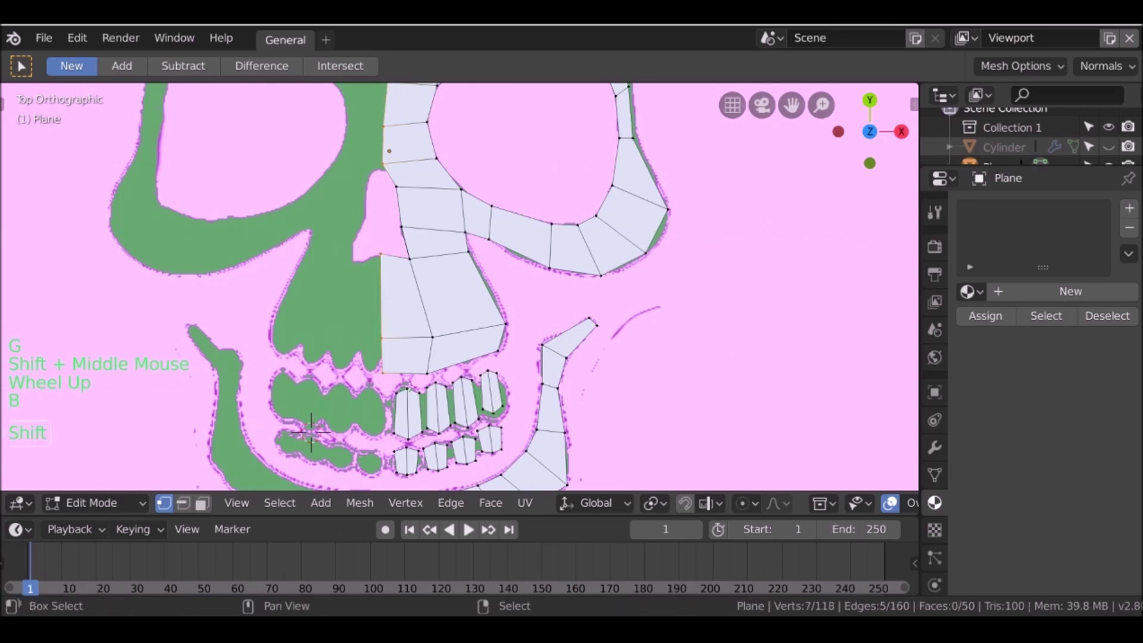
{"action": "middle_click_drag", "start_coordinate": [387, 382], "coordinate": [404, 220], "text": "shift"}
{"action": "scroll", "coordinate": [405, 220], "scroll_direction": "up", "scroll_amount": 1}
{"action": "scroll", "coordinate": [403, 307], "scroll_direction": "up", "scroll_amount": 2}
{"action": "middle_click_drag", "start_coordinate": [403, 307], "coordinate": [408, 260], "text": "shift"}
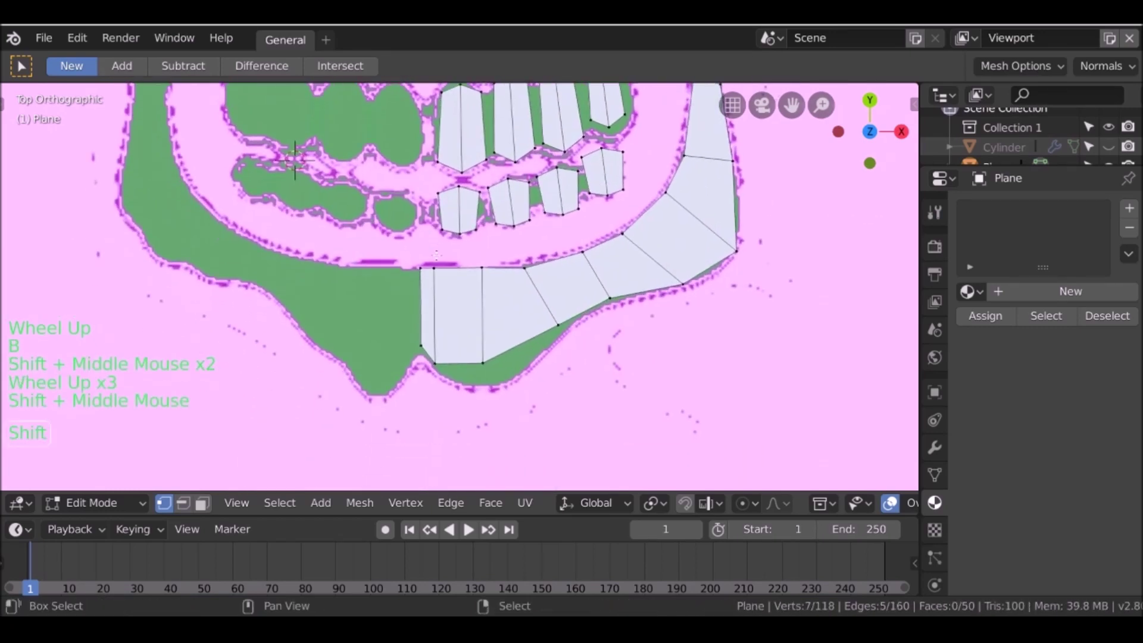
{"action": "key", "text": "b"}
{"action": "left_click_drag", "start_coordinate": [406, 262], "coordinate": [428, 386]}
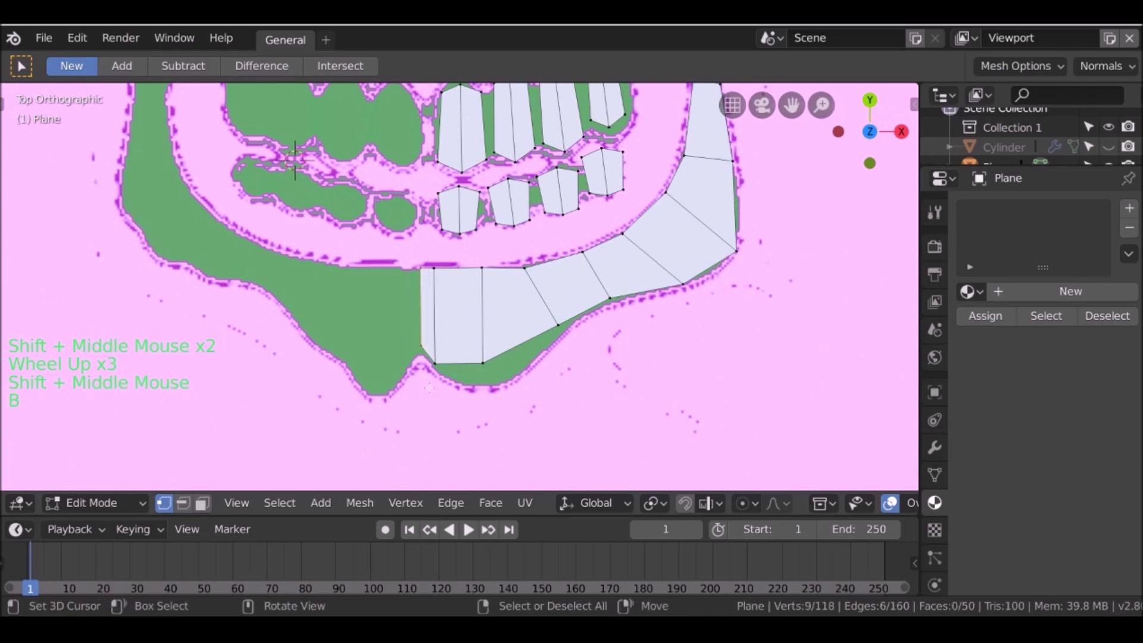
{"action": "scroll", "coordinate": [494, 89], "scroll_direction": "down", "scroll_amount": 4}
{"action": "middle_click_drag", "start_coordinate": [494, 89], "coordinate": [481, 259], "text": "shift"}
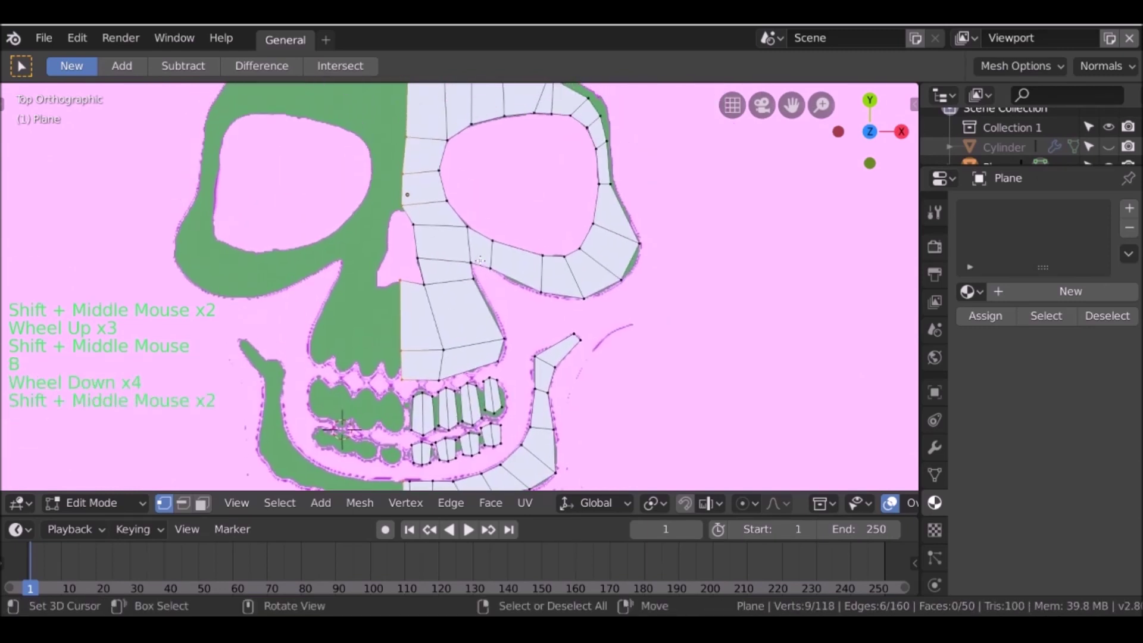
{"action": "key", "text": "s"}
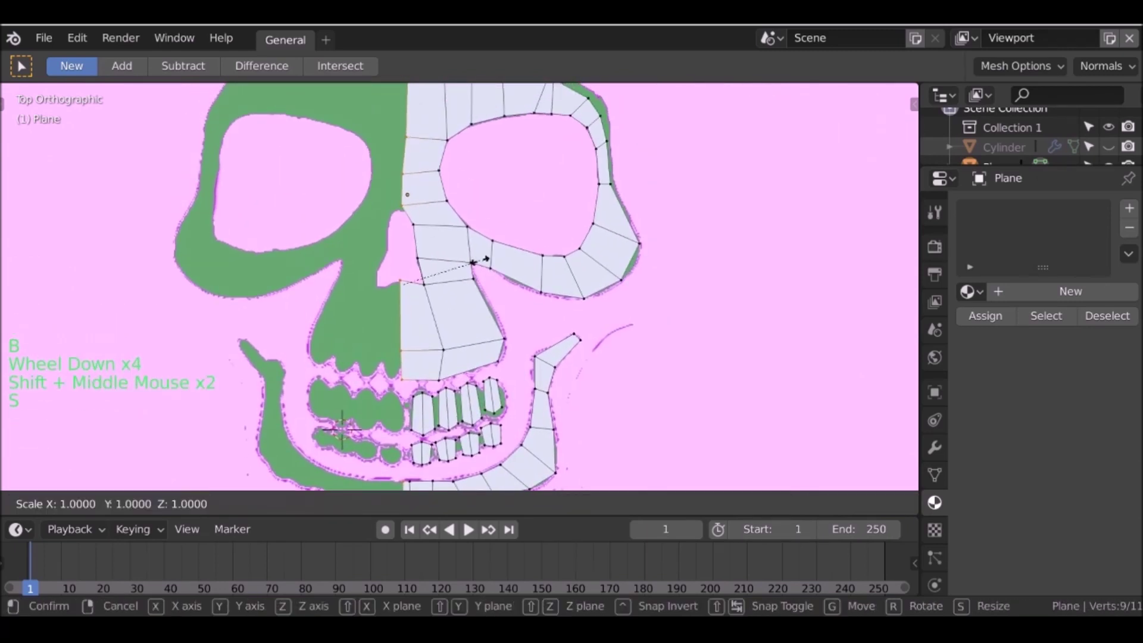
{"action": "key", "text": "x"}
{"action": "type", "text": "0"}
{"action": "key", "text": "Return"}
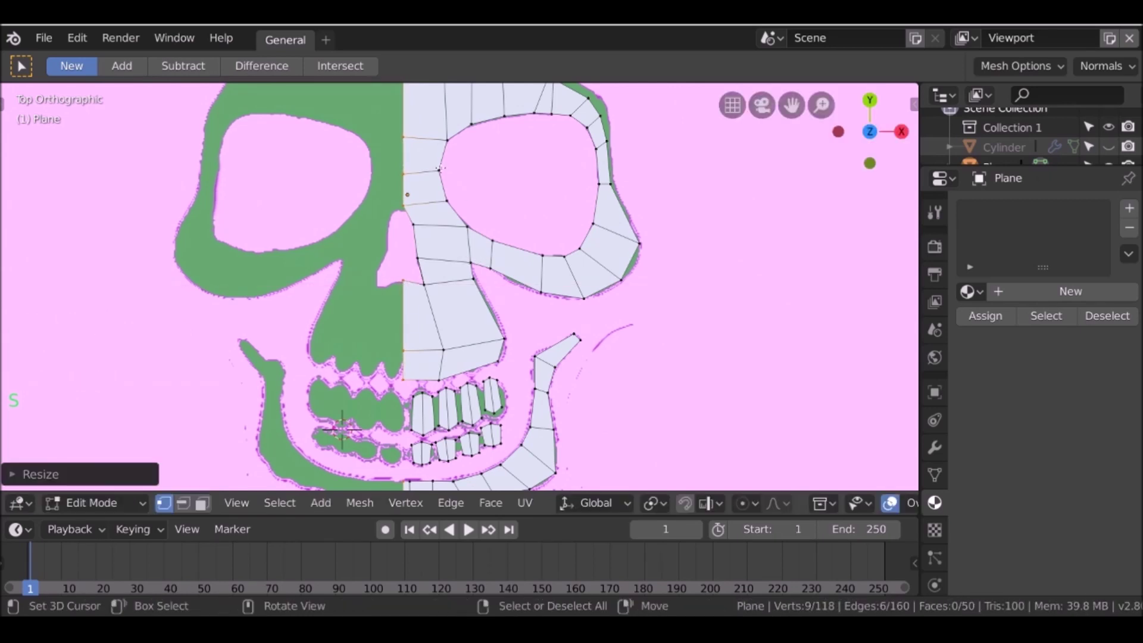
- Return to Object Mode and delete the skull reference image plane
{"action": "scroll", "coordinate": [426, 219], "scroll_direction": "down", "scroll_amount": 1}
{"action": "key", "text": "Tab"}
{"action": "key", "text": "Tab"}
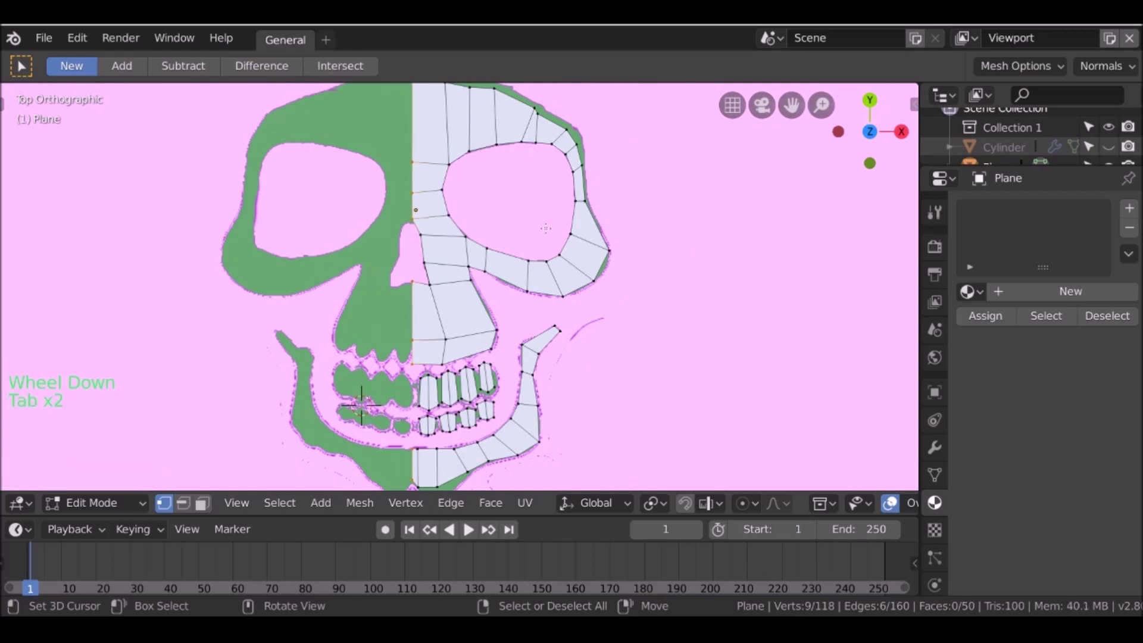
{"action": "key", "text": "Tab"}
{"action": "scroll", "coordinate": [654, 229], "scroll_direction": "down", "scroll_amount": 3}
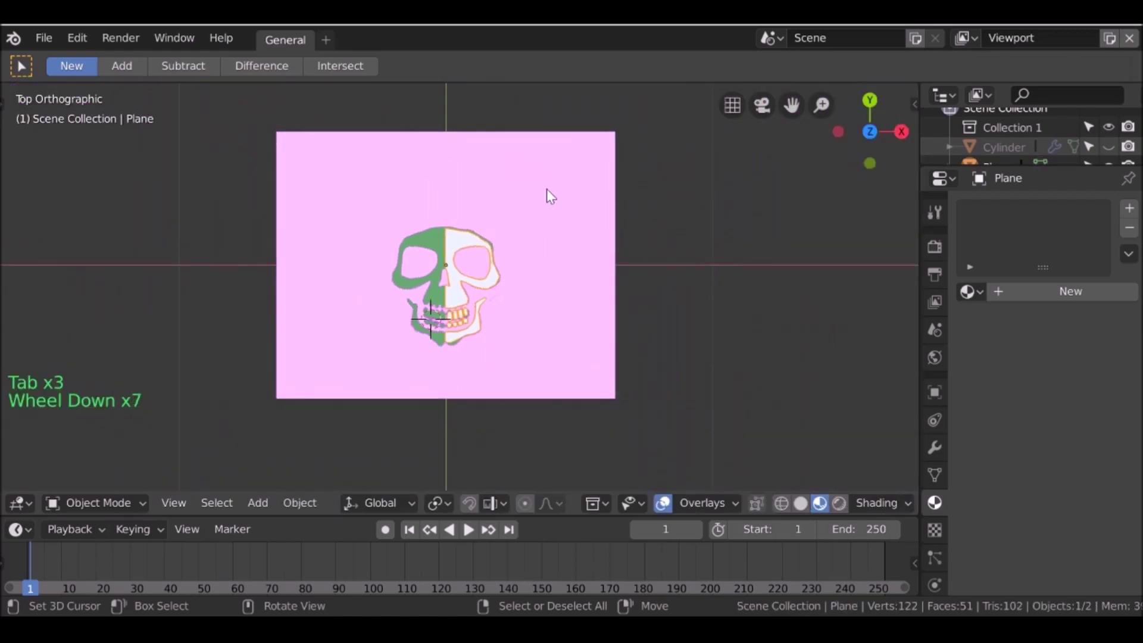
{"action": "right_click", "coordinate": [547, 178]}
{"action": "key", "text": "x"}
{"action": "left_click", "coordinate": [547, 175]}
- Add a Mirror modifier to the half-skull mesh
{"action": "middle_click_drag", "start_coordinate": [556, 206], "coordinate": [510, 330]}
{"action": "scroll", "coordinate": [488, 294], "scroll_direction": "up", "scroll_amount": 2}
{"action": "scroll", "coordinate": [510, 329], "scroll_direction": "up", "scroll_amount": 1}
{"action": "scroll", "coordinate": [439, 252], "scroll_direction": "up", "scroll_amount": 2}
{"action": "right_click", "coordinate": [458, 224]}
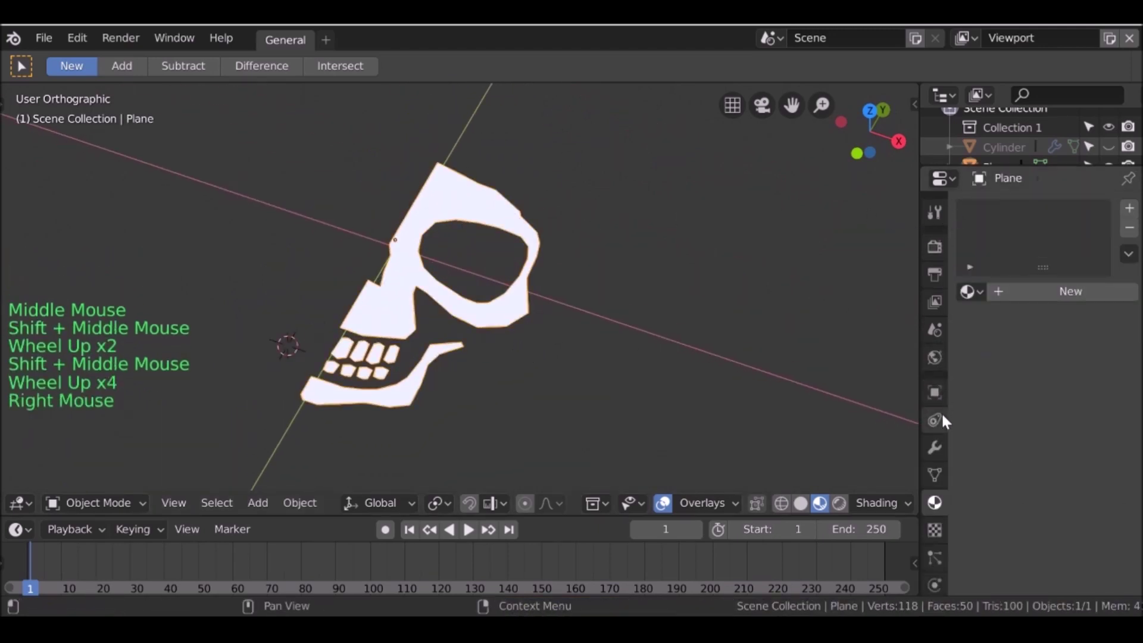
{"action": "left_click", "coordinate": [934, 449]}
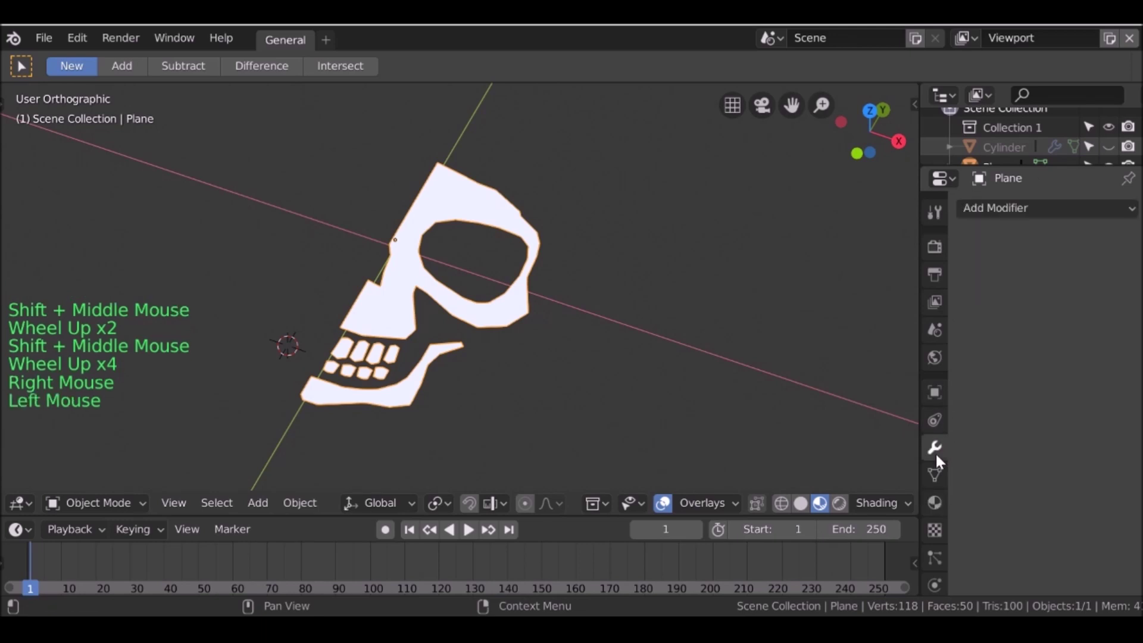
{"action": "left_click", "coordinate": [1025, 209]}
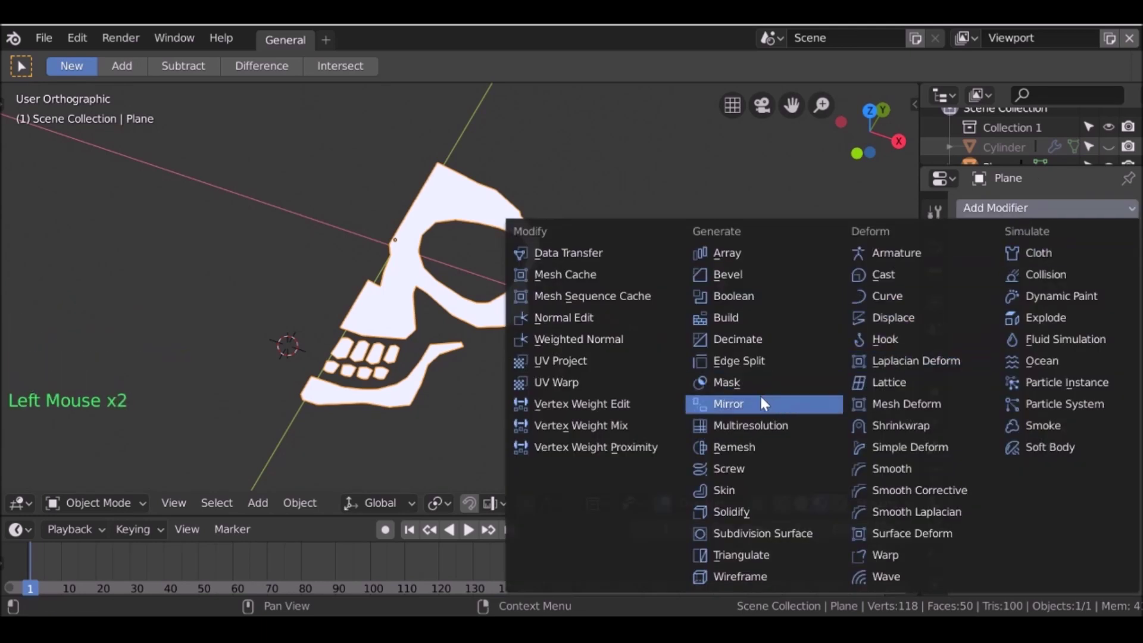
{"action": "left_click", "coordinate": [772, 408]}
- Move the entire half-skull mesh along X away from the mirror axis in Edit Mode, leaving a gap between the halves
{"action": "middle_click_drag", "start_coordinate": [558, 351], "coordinate": [629, 375]}
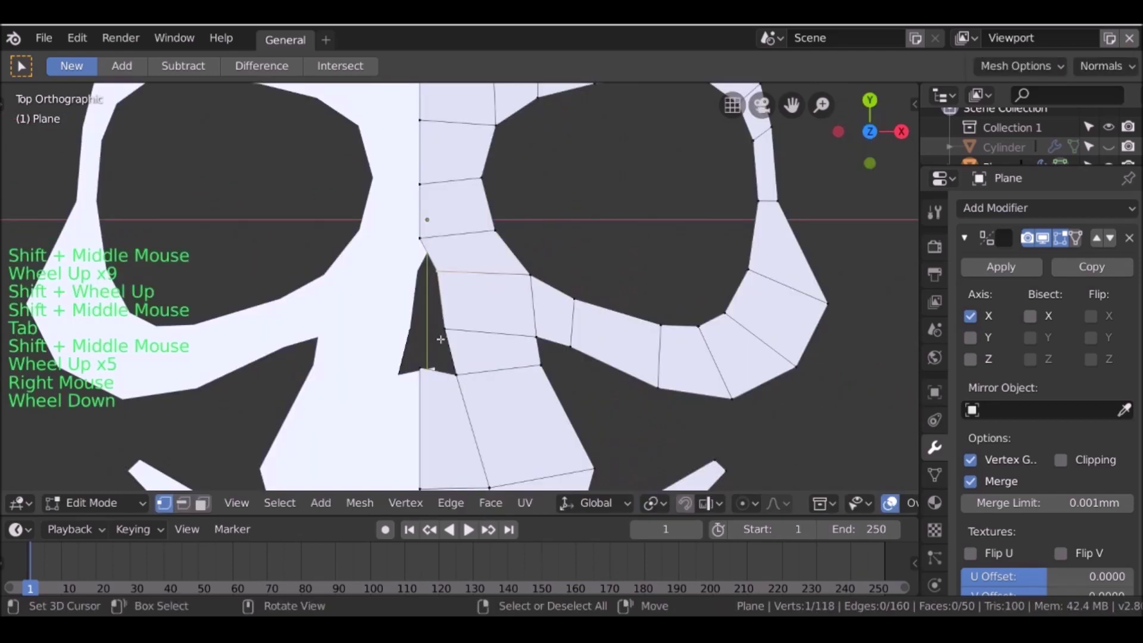
{"action": "scroll", "coordinate": [445, 358], "scroll_direction": "down", "scroll_amount": 2}
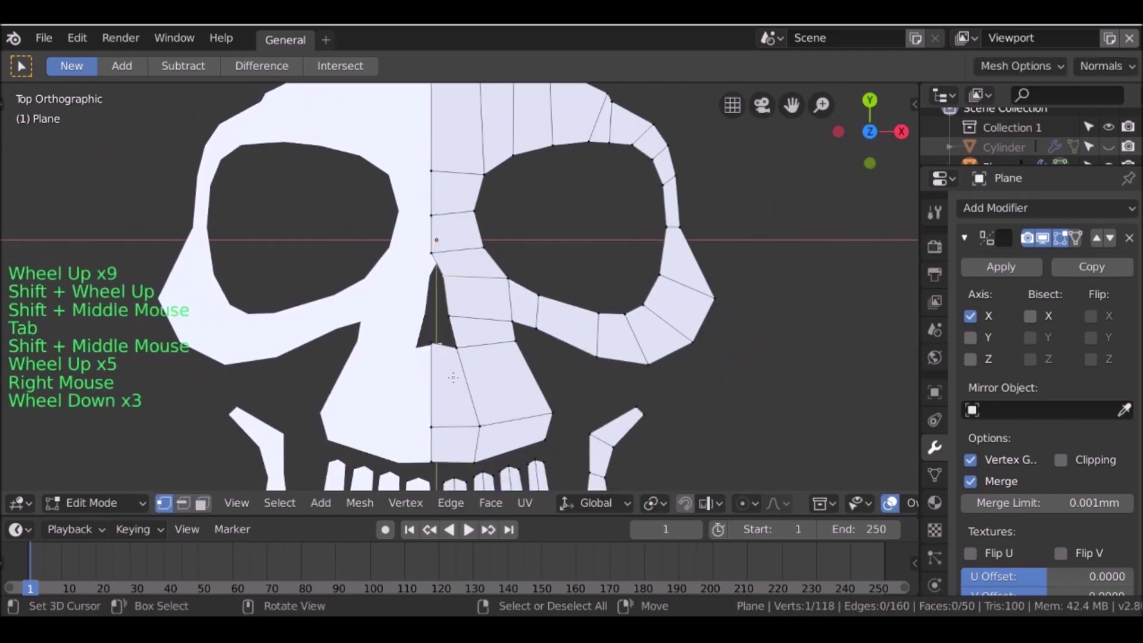
{"action": "key", "text": "a"}
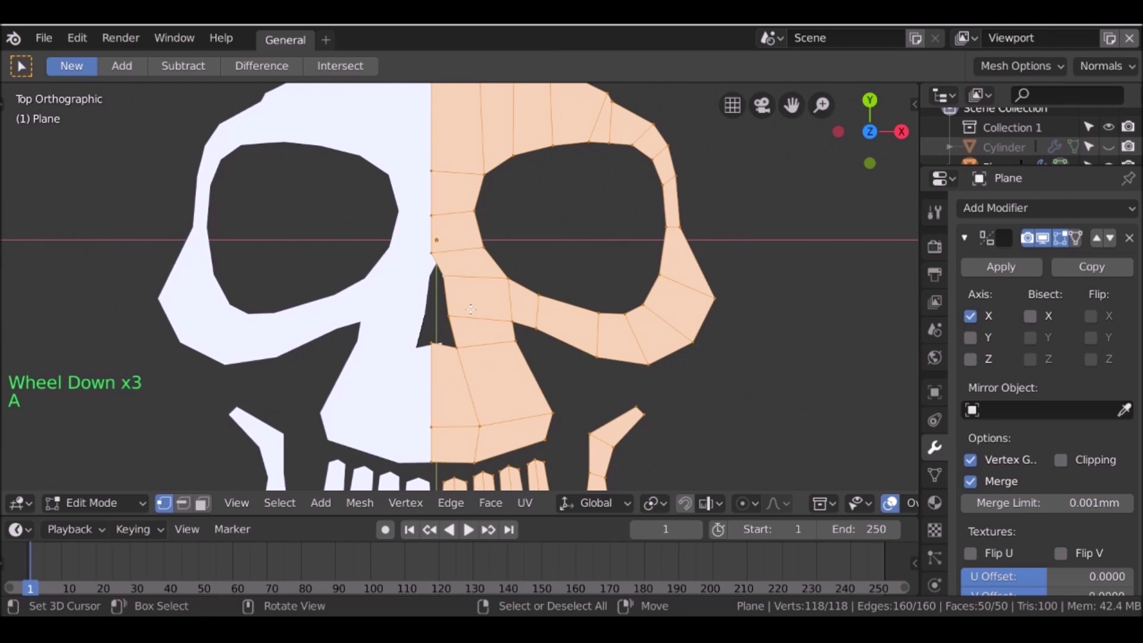
{"action": "key", "text": "g"}
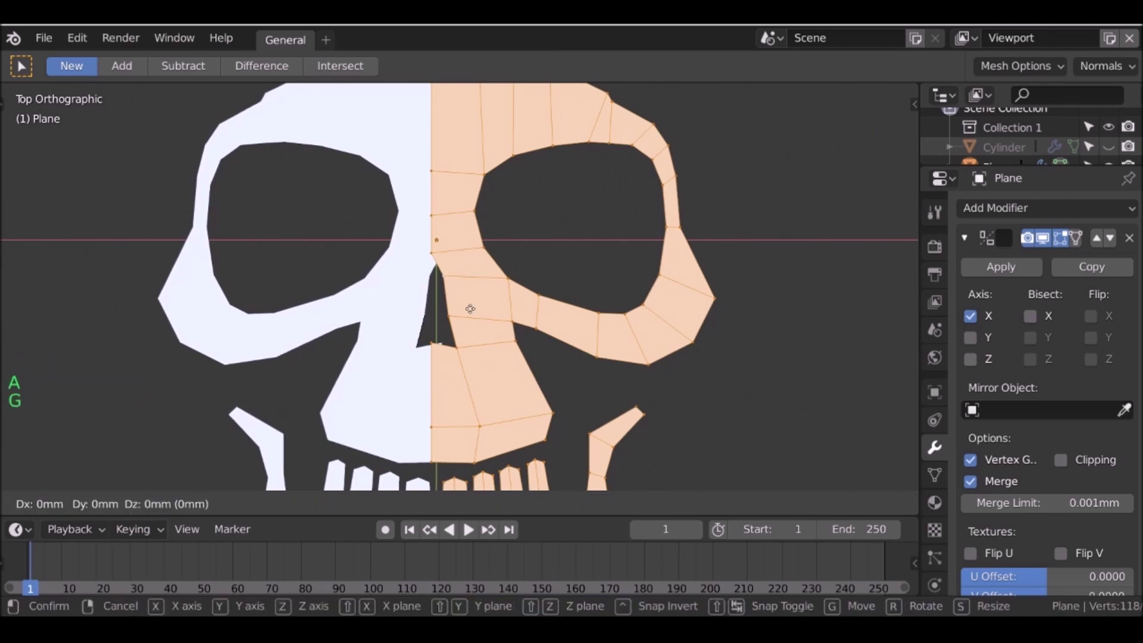
{"action": "key", "text": "x"}
{"action": "left_click", "coordinate": [493, 294]}
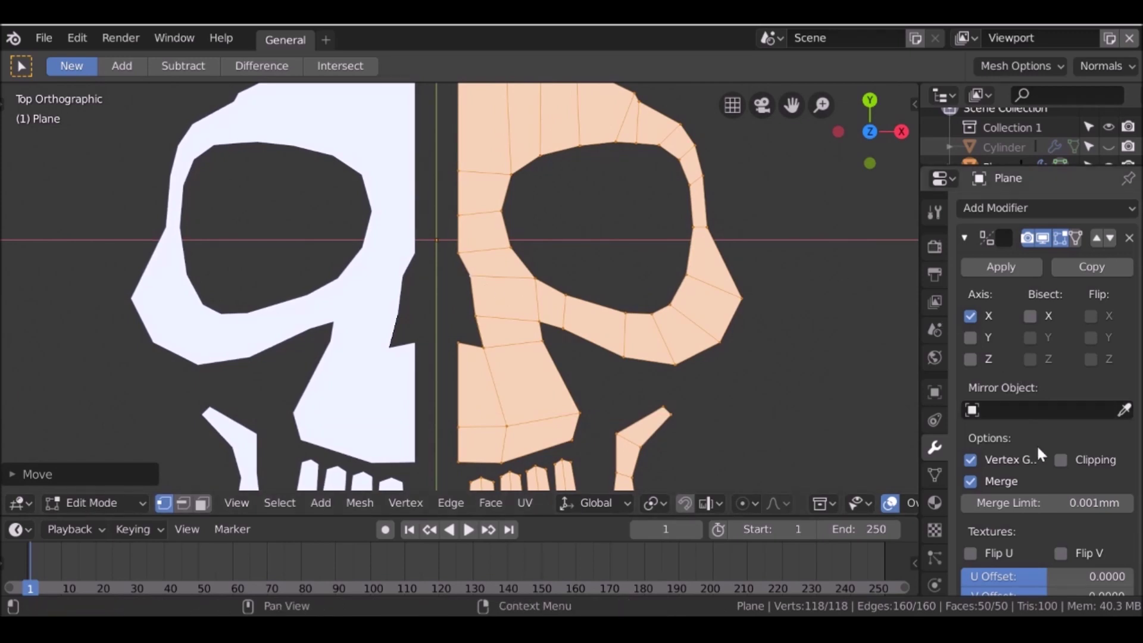
- Enable Clipping on the Mirror modifier and move the mesh back along X until both halves meet at the centre
{"action": "left_click", "coordinate": [1062, 460]}
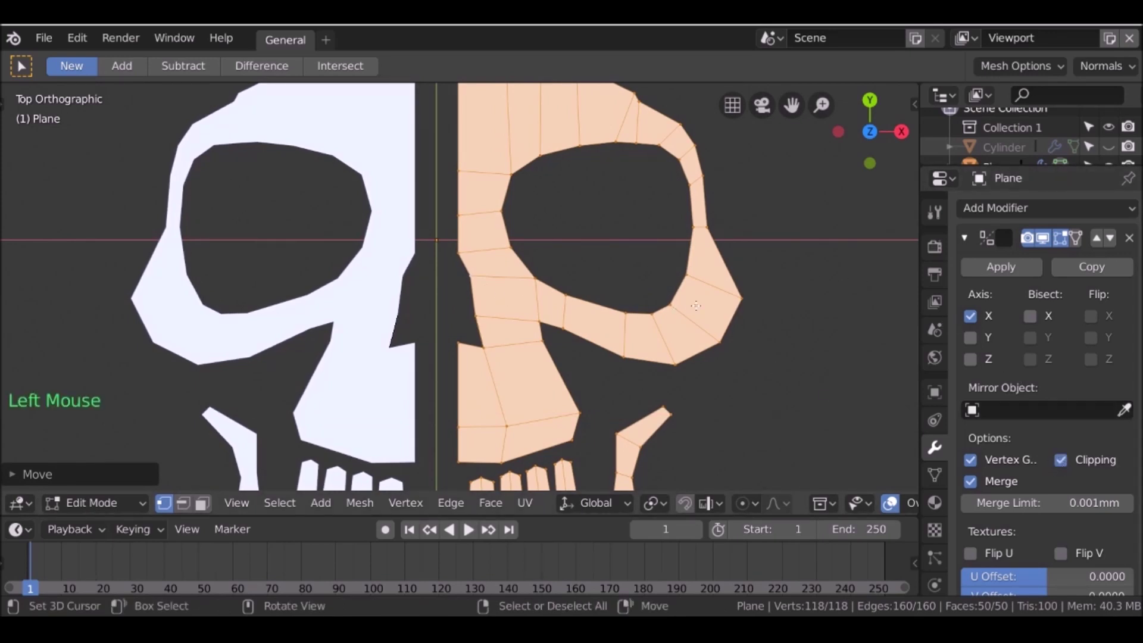
{"action": "key", "text": "g"}
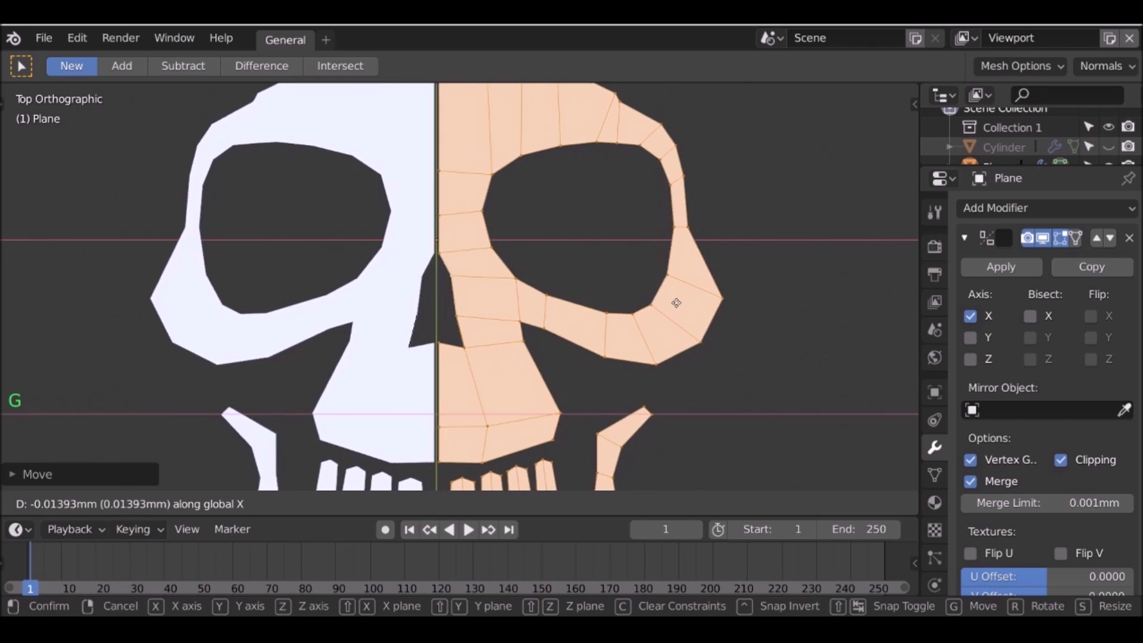
{"action": "left_click", "coordinate": [671, 302]}
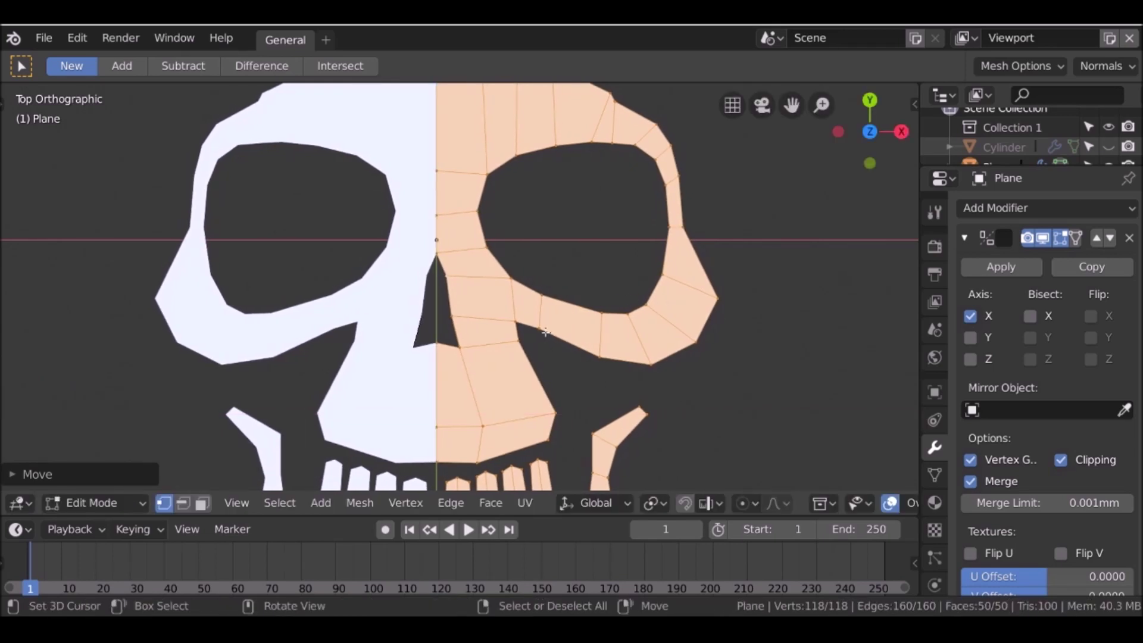
{"action": "key", "text": "g"}
{"action": "right_click", "coordinate": [661, 307]}
- Move the vertices along the nose hole's edge to reshape the opening and widen its lower corner
{"action": "scroll", "coordinate": [529, 294], "scroll_direction": "up", "scroll_amount": 4}
{"action": "right_click", "coordinate": [443, 265]}
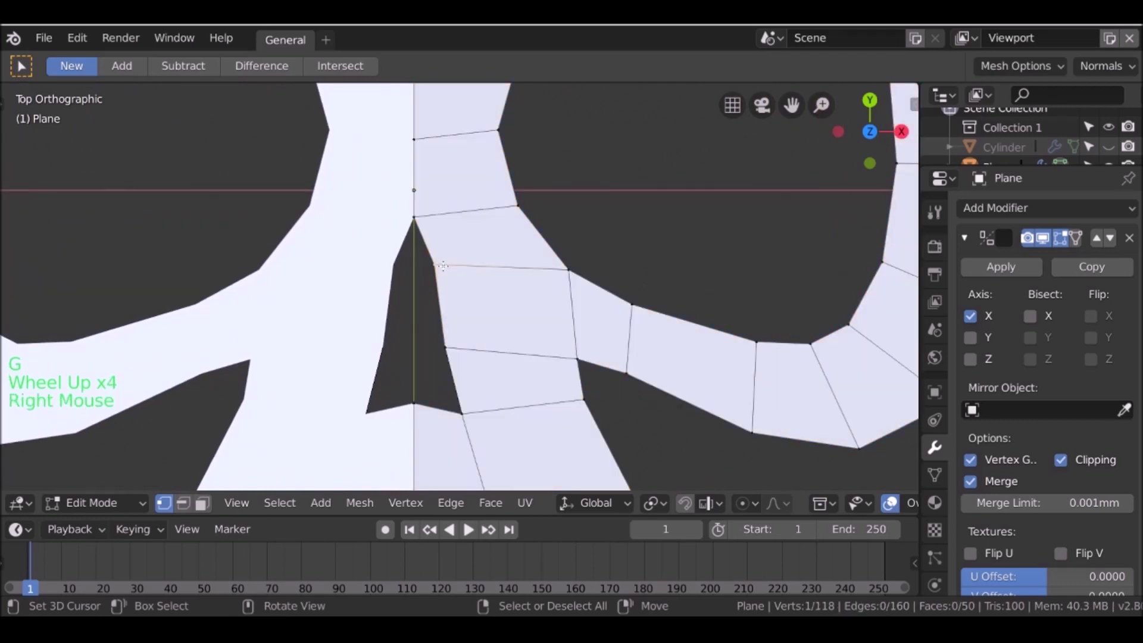
{"action": "key", "text": "g"}
{"action": "left_click", "coordinate": [453, 268]}
{"action": "right_click", "coordinate": [447, 347]}
{"action": "key", "text": "g"}
{"action": "left_click", "coordinate": [478, 414]}
{"action": "key", "text": "g"}
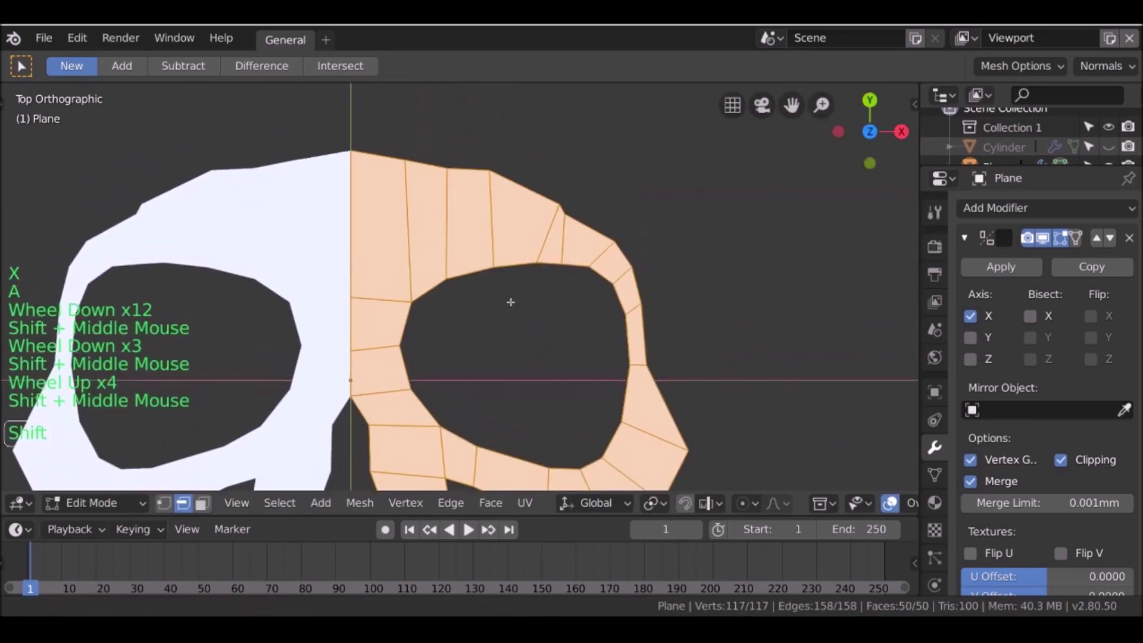
- Reposition the vertices along the top of the cranium to smooth its outline
{"action": "scroll", "coordinate": [408, 133], "scroll_direction": "up", "scroll_amount": 3}
{"action": "middle_click_drag", "start_coordinate": [408, 133], "coordinate": [394, 184], "text": "shift"}
{"action": "right_click", "coordinate": [365, 159]}
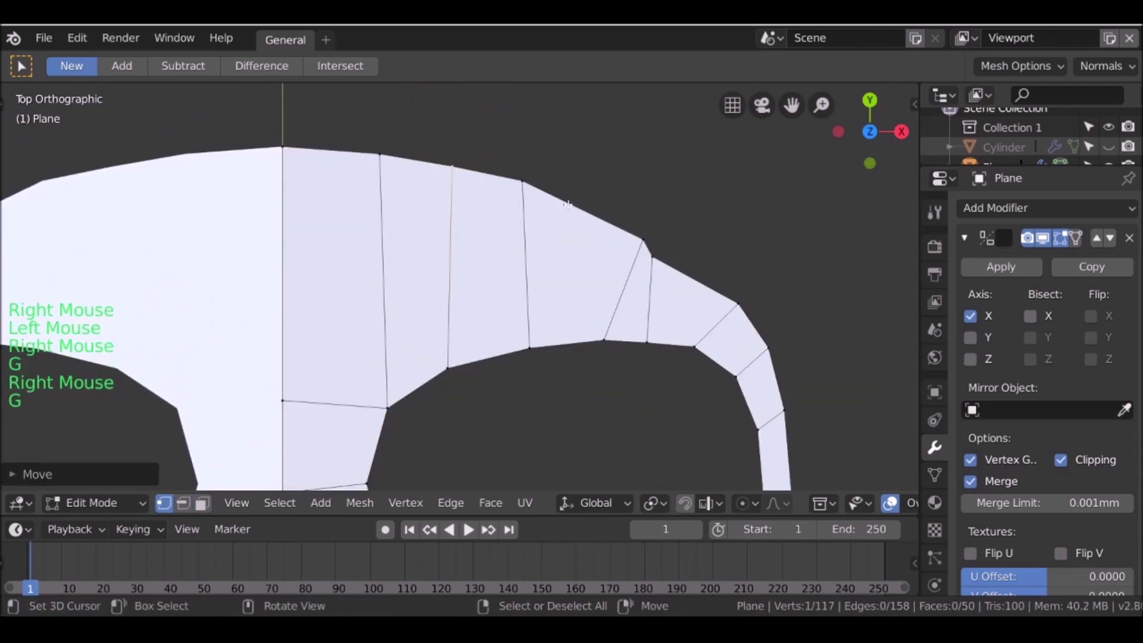
- Move the outline vertices at the temple beside the eye socket outward to thicken the narrow rim
{"action": "scroll", "coordinate": [536, 226], "scroll_direction": "down", "scroll_amount": 5}
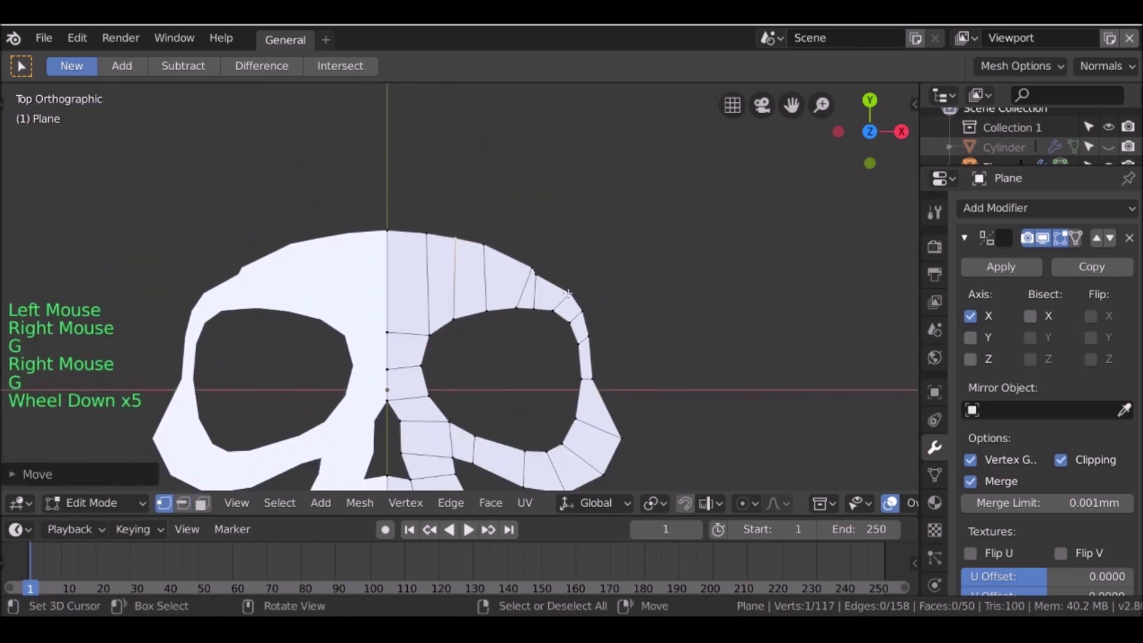
{"action": "middle_click_drag", "start_coordinate": [551, 214], "coordinate": [464, 237], "text": "shift"}
{"action": "scroll", "coordinate": [465, 237], "scroll_direction": "up", "scroll_amount": 2}
{"action": "scroll", "coordinate": [461, 196], "scroll_direction": "up", "scroll_amount": 1}
{"action": "right_click", "coordinate": [457, 179]}
{"action": "key", "text": "g"}
{"action": "left_click", "coordinate": [469, 183]}
{"action": "right_click", "coordinate": [478, 214]}
{"action": "key", "text": "g"}
{"action": "left_click", "coordinate": [487, 213]}
{"action": "right_click", "coordinate": [490, 258]}
{"action": "key", "text": "g"}
{"action": "left_click", "coordinate": [499, 259]}
{"action": "right_click", "coordinate": [504, 309]}
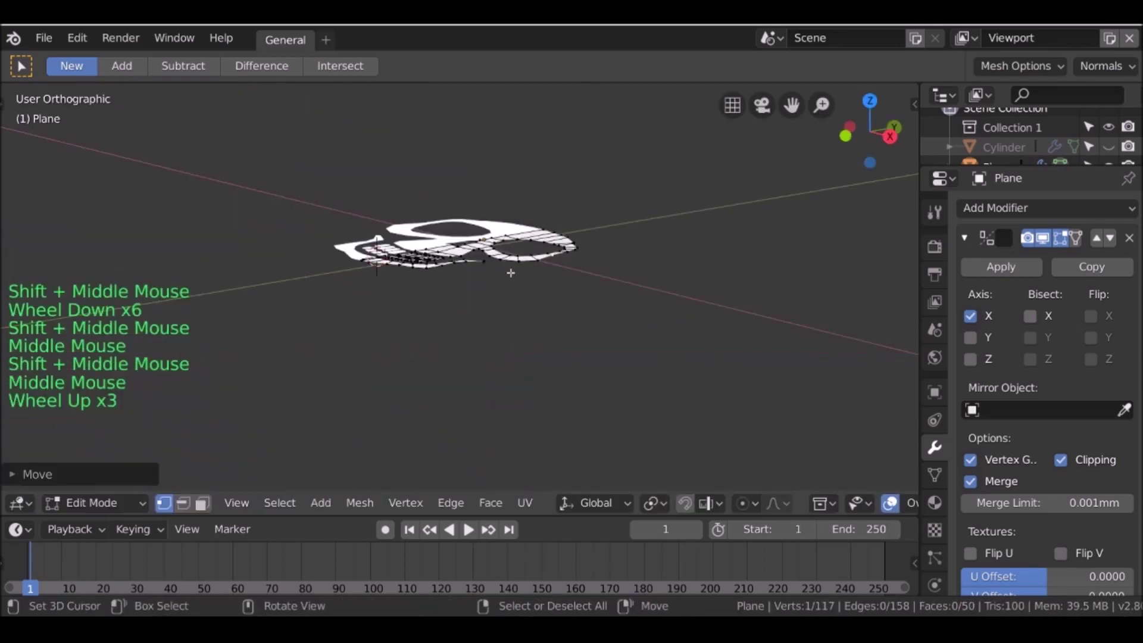
- Select the entire half-skull mesh and extrude it to give it thickness
{"action": "key", "text": "a"}
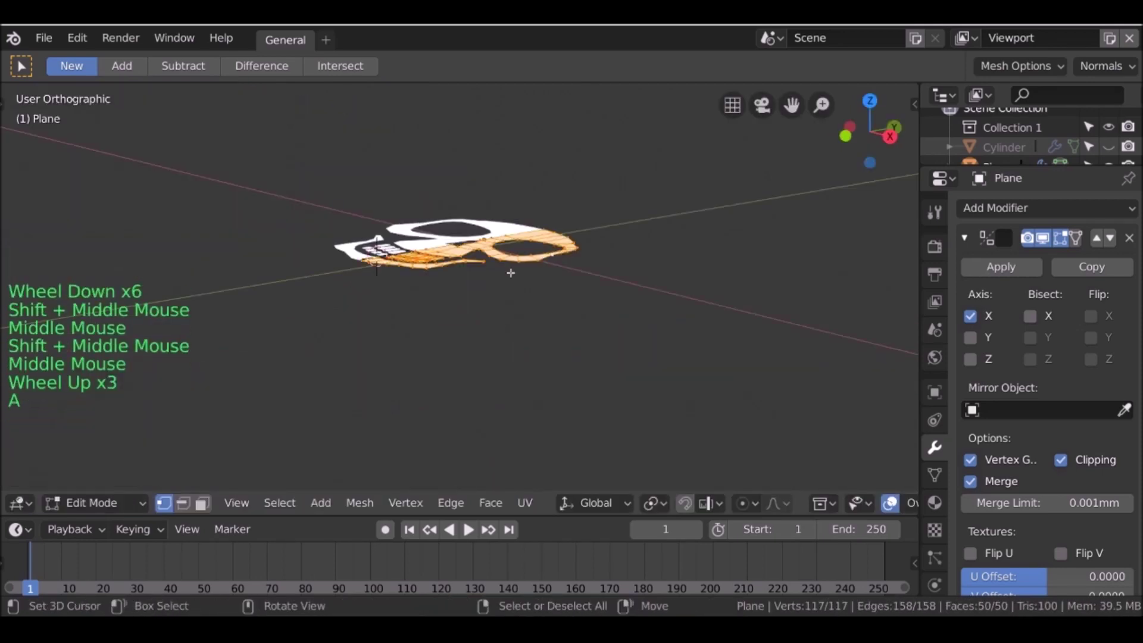
{"action": "scroll", "coordinate": [511, 273], "scroll_direction": "up", "scroll_amount": 3}
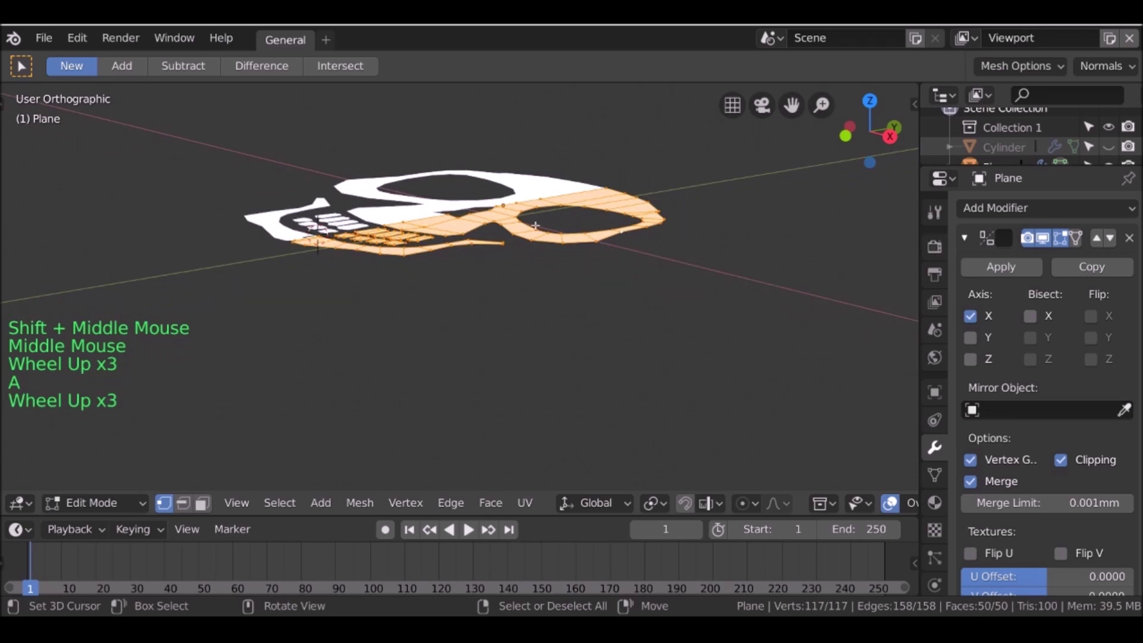
{"action": "key", "text": "e"}
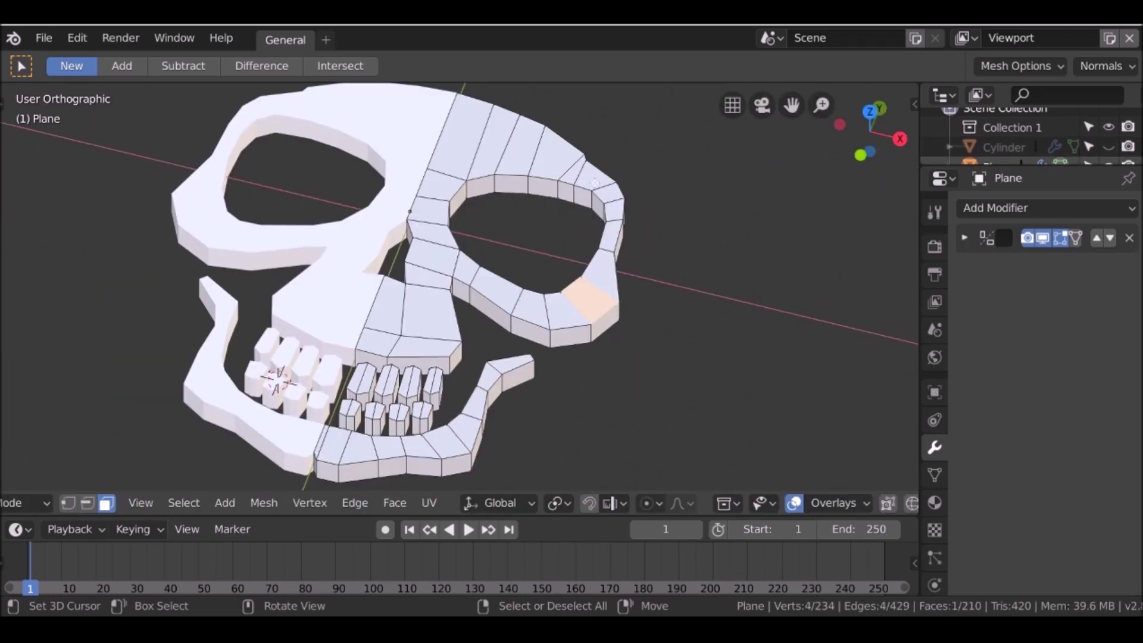
- Switch to edge selection and select the complete upper edge loop around the eye socket
{"action": "scroll", "coordinate": [541, 242], "scroll_direction": "up", "scroll_amount": 2}
{"action": "middle_click_drag", "start_coordinate": [587, 131], "coordinate": [553, 146], "text": "shift"}
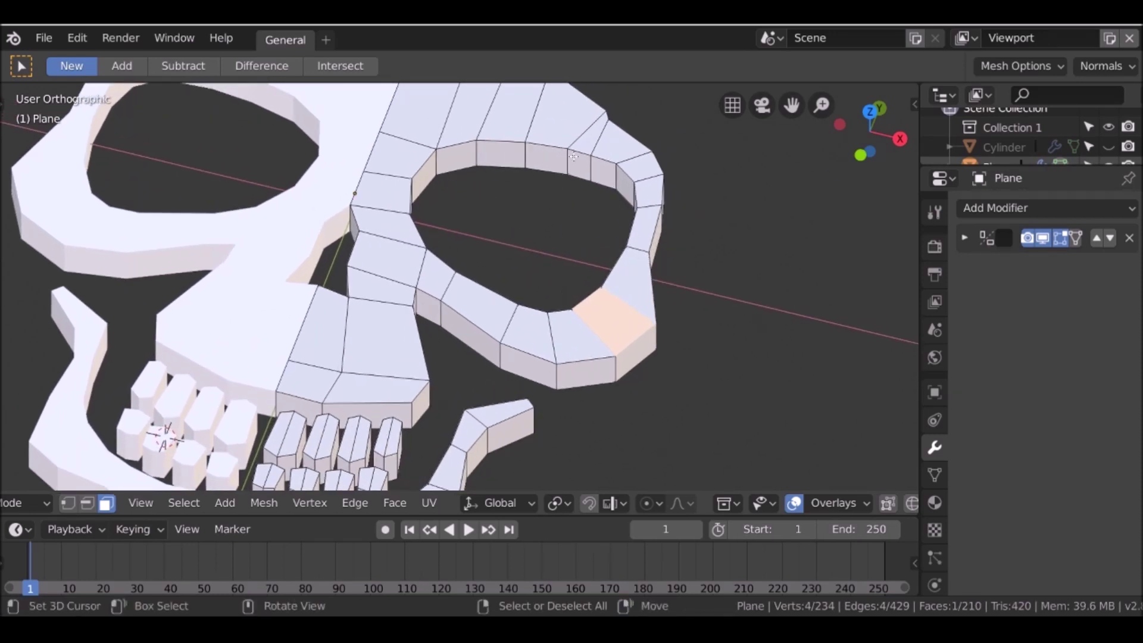
{"action": "scroll", "coordinate": [179, 507], "scroll_direction": "up", "scroll_amount": 3}
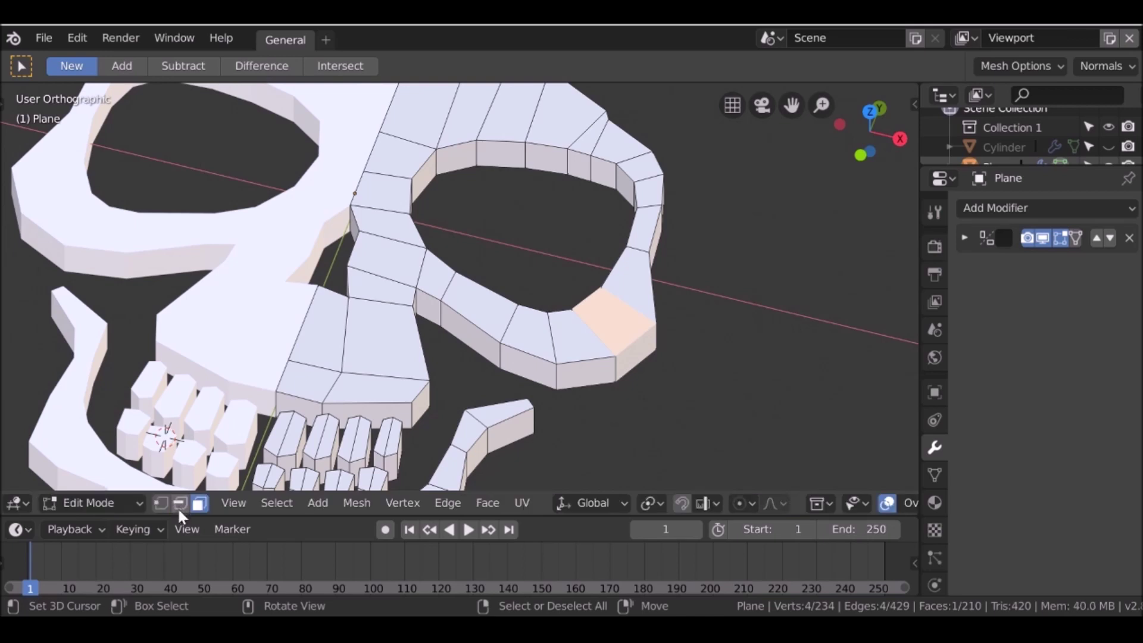
{"action": "left_click", "coordinate": [180, 503]}
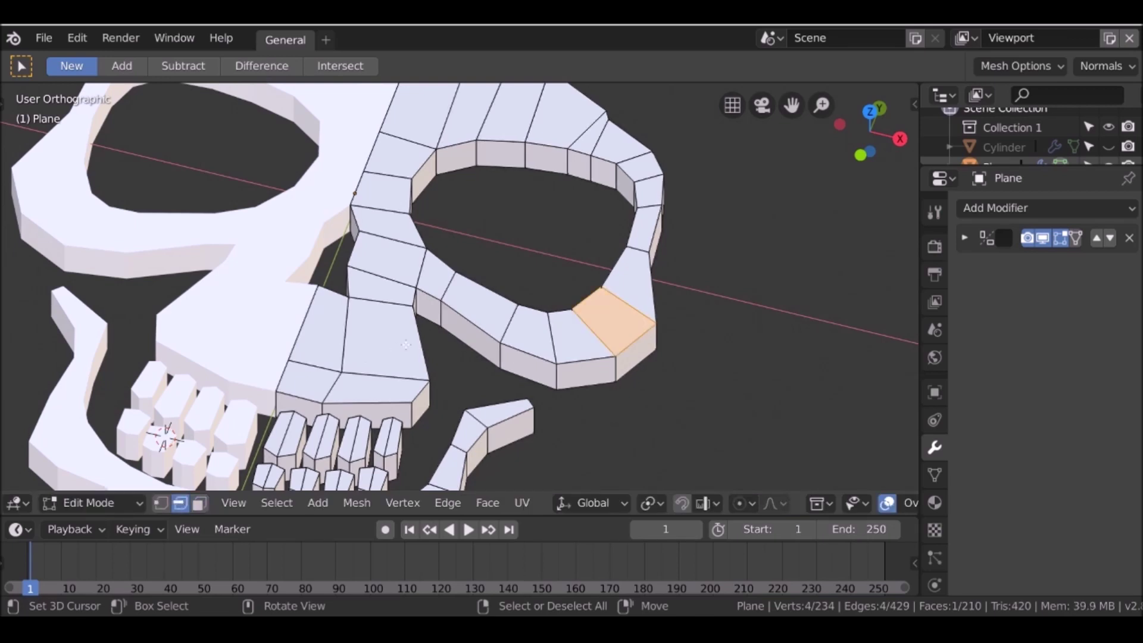
{"action": "key", "text": "a"}
{"action": "key", "text": "a"}
{"action": "scroll", "coordinate": [460, 232], "scroll_direction": "up", "scroll_amount": 2}
{"action": "right_click", "coordinate": [465, 188], "text": "alt"}
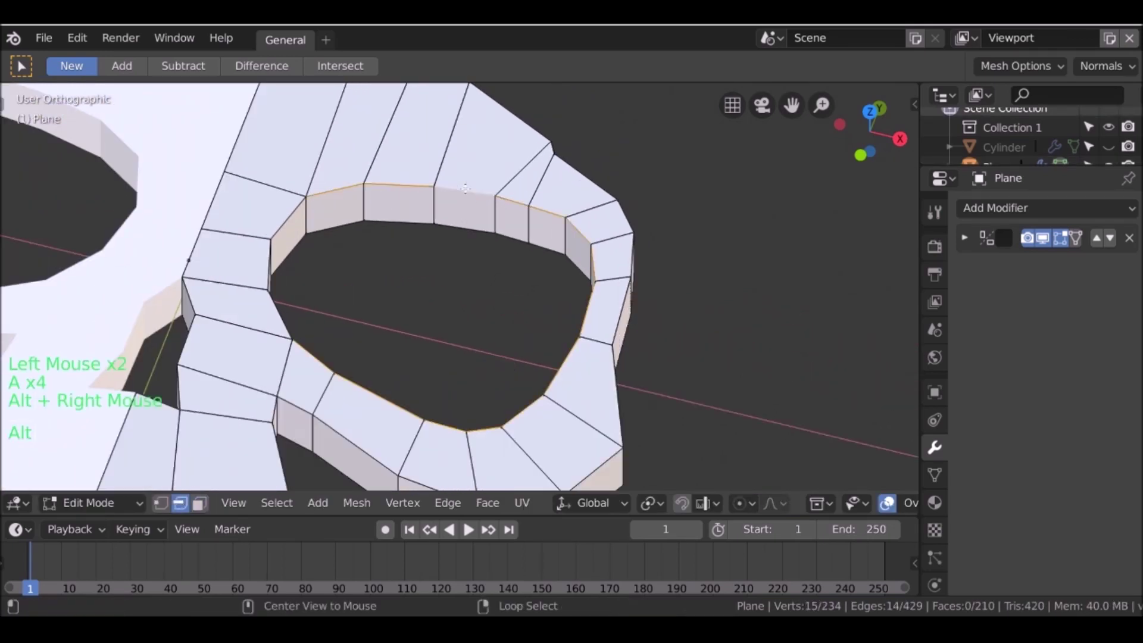
{"action": "middle_click_drag", "start_coordinate": [410, 237], "coordinate": [388, 250], "text": "shift"}
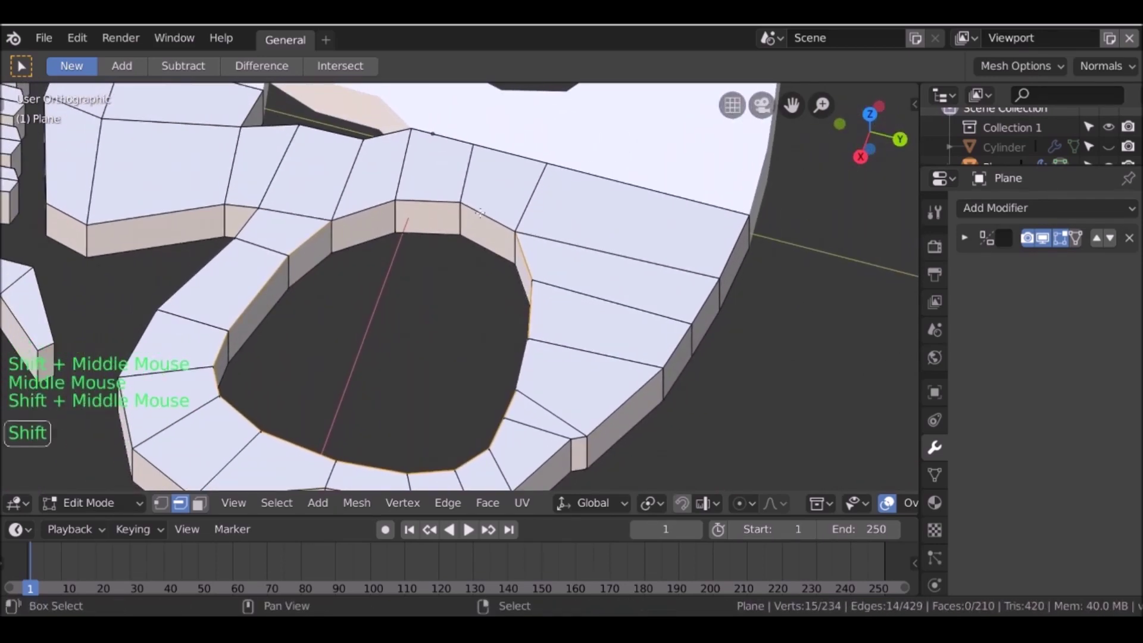
{"action": "right_click", "coordinate": [441, 203], "text": "shift"}
- Try a narrow bevel on the eye socket's upper edge loop
{"action": "scroll", "coordinate": [369, 209], "scroll_direction": "down", "scroll_amount": 4}
{"action": "middle_click_drag", "start_coordinate": [369, 209], "coordinate": [459, 220]}
{"action": "key", "text": "ctrl"}
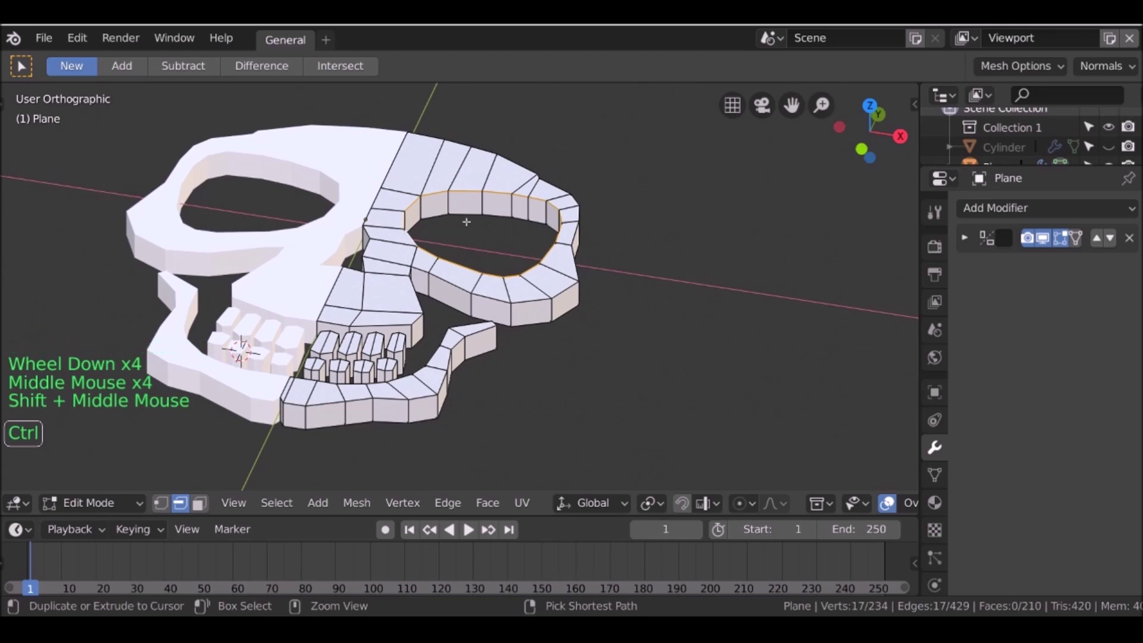
{"action": "key", "text": "ctrl+b"}
{"action": "key", "text": "shift"}
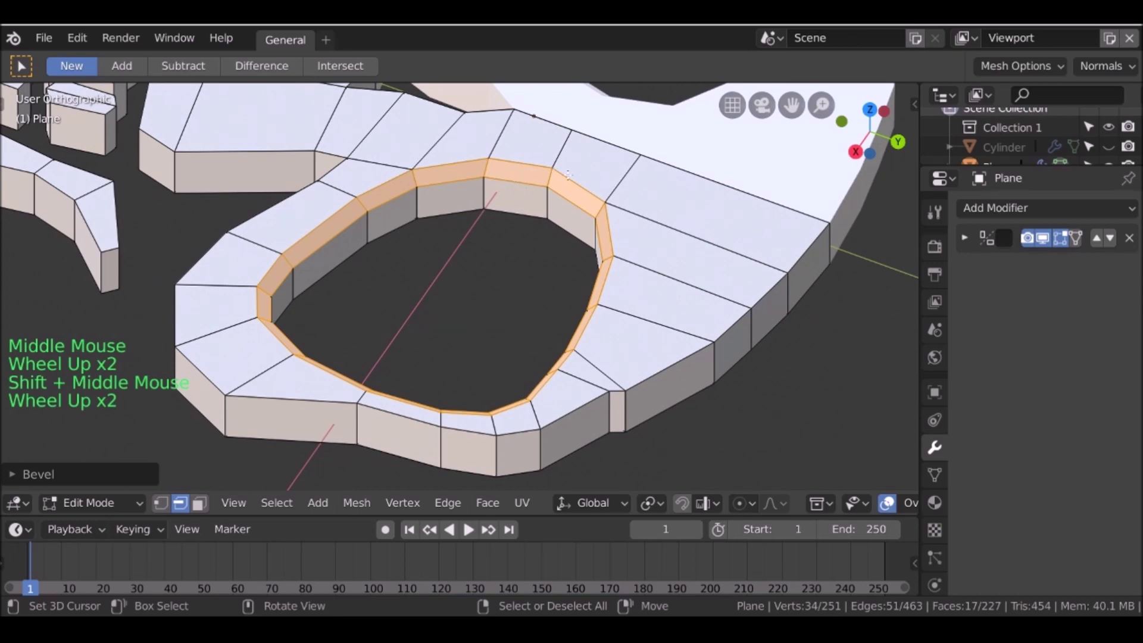
{"action": "middle_click_drag", "start_coordinate": [567, 175], "coordinate": [423, 297]}
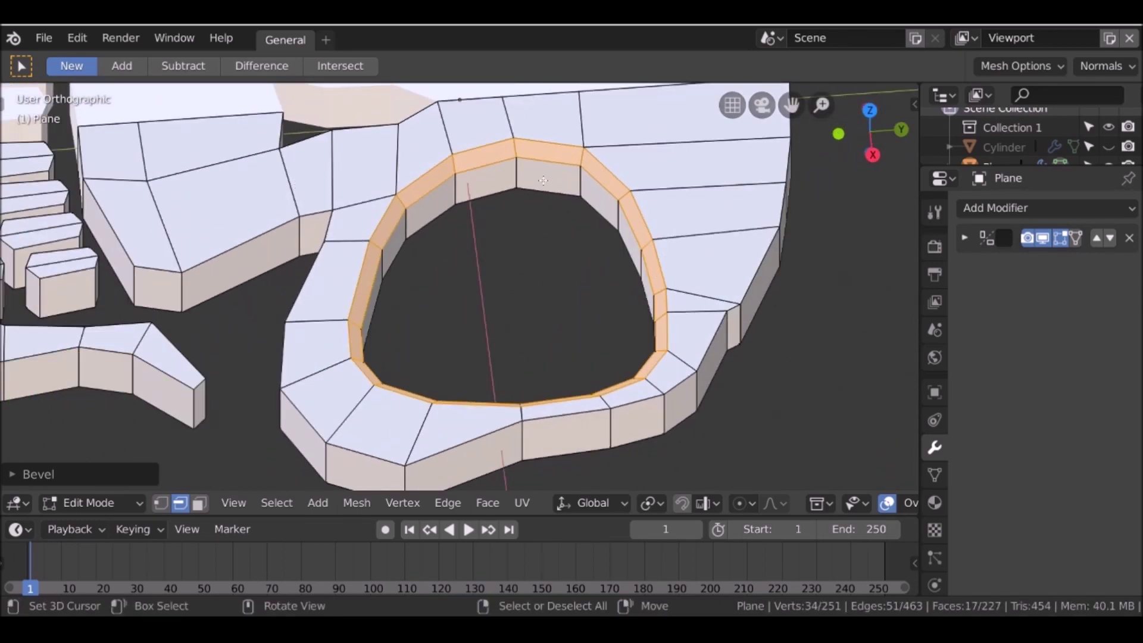
{"action": "key", "text": "ctrl+z"}
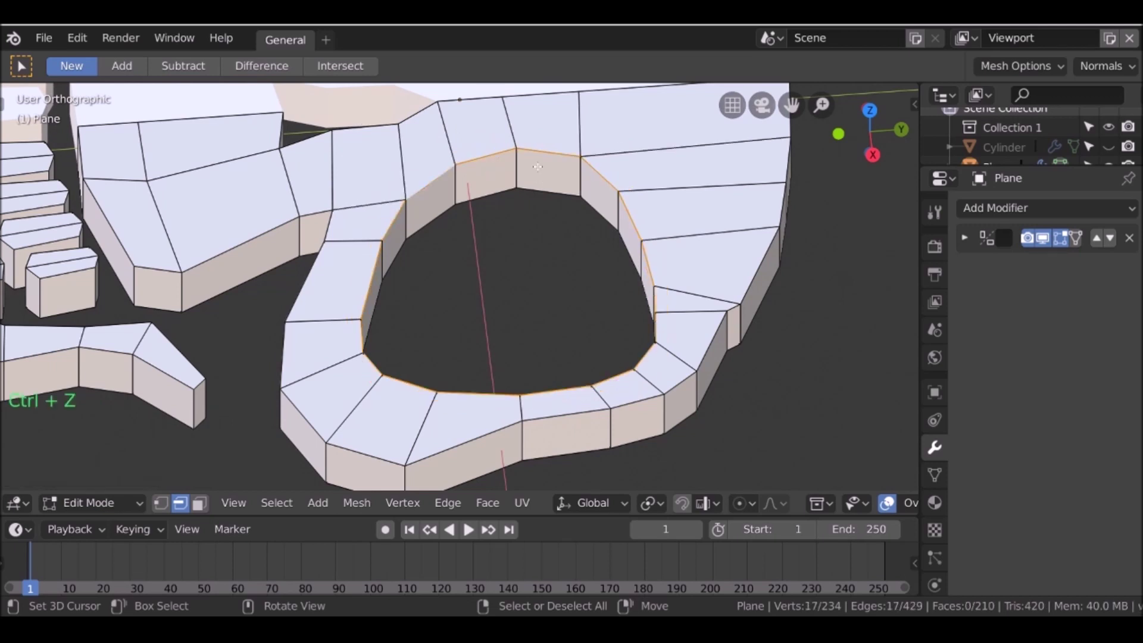
- Bevel the eye socket's upper edge loop with 1 segment and a width of about 196576 mm
{"action": "key", "text": "ctrl+b"}
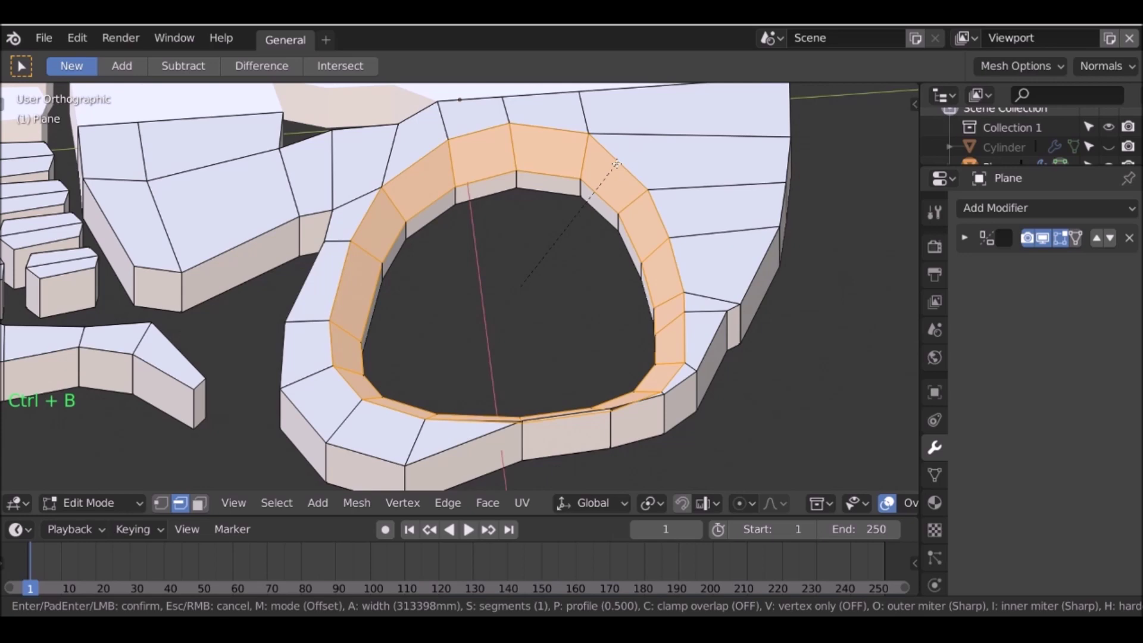
{"action": "scroll", "coordinate": [616, 163], "scroll_direction": "up", "scroll_amount": 3}
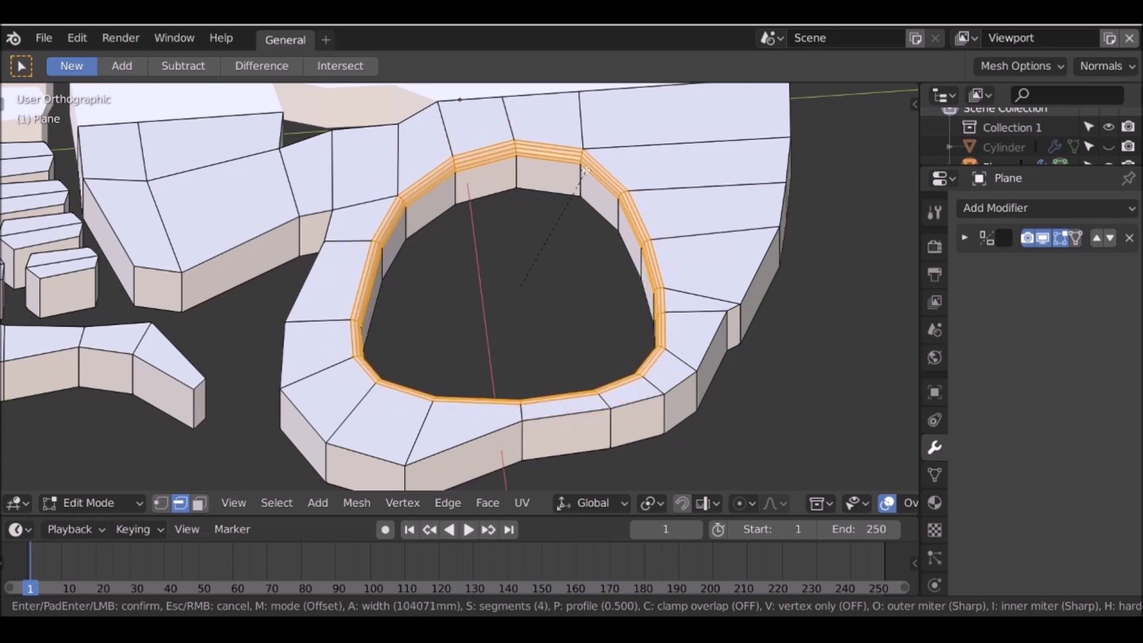
{"action": "scroll", "coordinate": [594, 170], "scroll_direction": "down", "scroll_amount": 3}
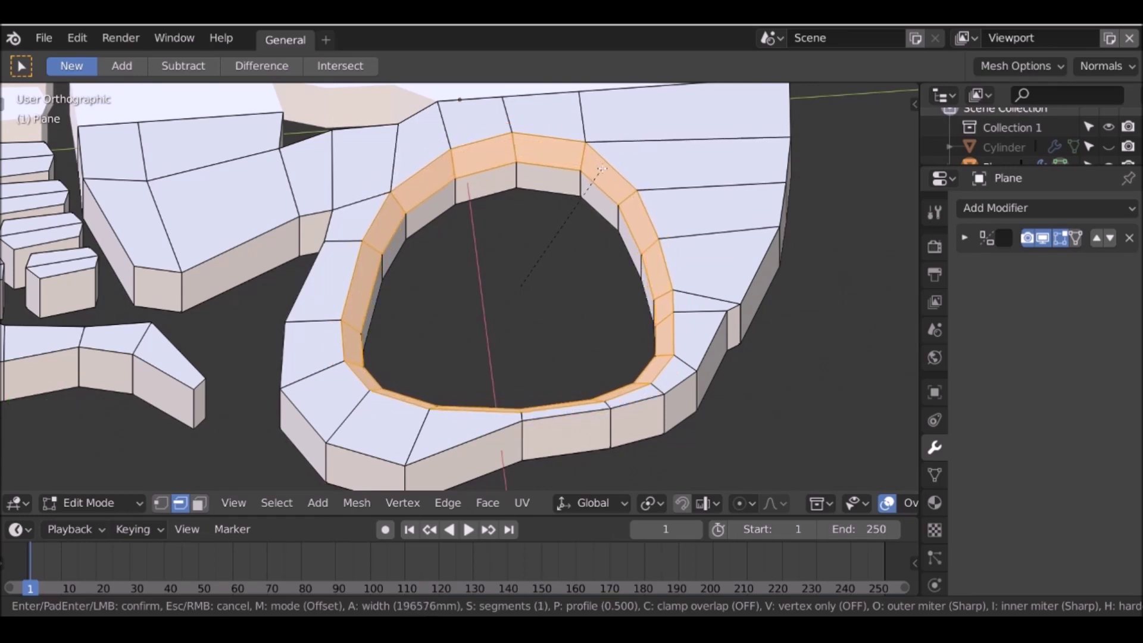
{"action": "left_click", "coordinate": [601, 169]}
{"action": "middle_click_drag", "start_coordinate": [556, 205], "coordinate": [573, 226]}
{"action": "key", "text": "Tab"}
{"action": "key", "text": "shift"}
{"action": "scroll", "coordinate": [485, 306], "scroll_direction": "down", "scroll_amount": 2}
{"action": "key", "text": "Tab"}
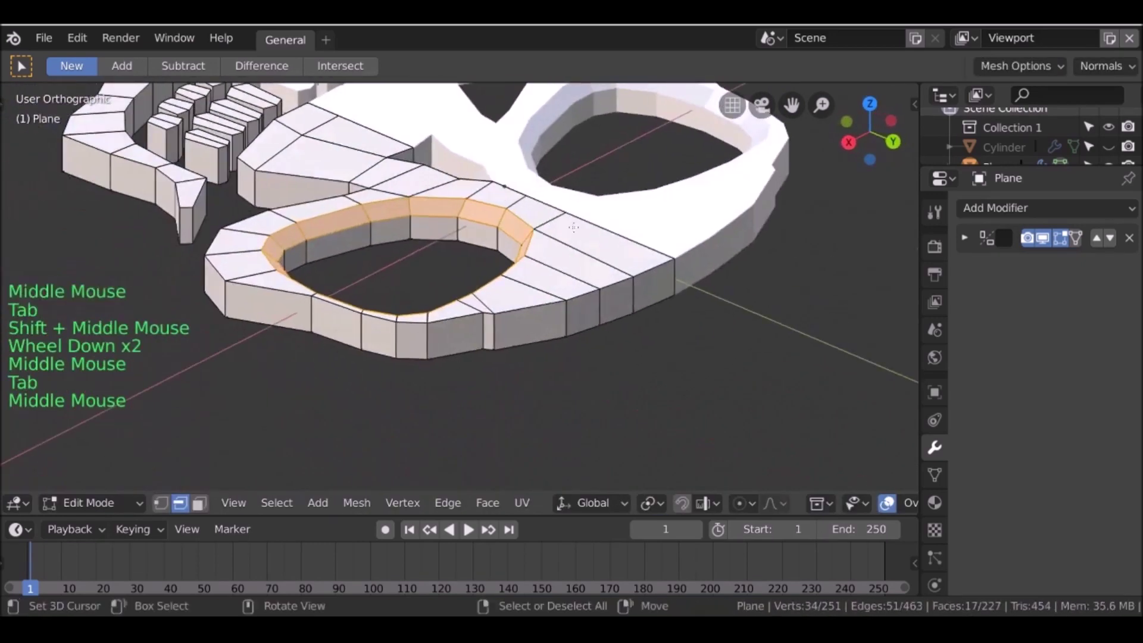
- Select the outer top edges of the cranium, cheek and upper jaw on the half-skull and bevel them
{"action": "right_click", "coordinate": [650, 272]}
{"action": "right_click", "coordinate": [644, 271], "text": "alt"}
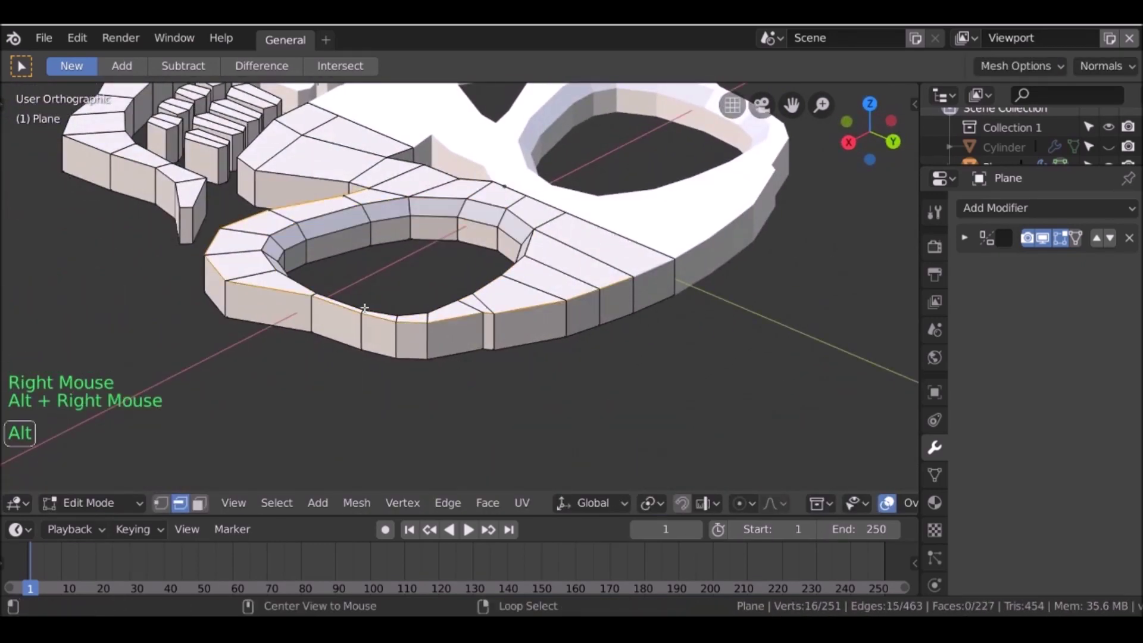
{"action": "middle_click_drag", "start_coordinate": [433, 307], "coordinate": [476, 236]}
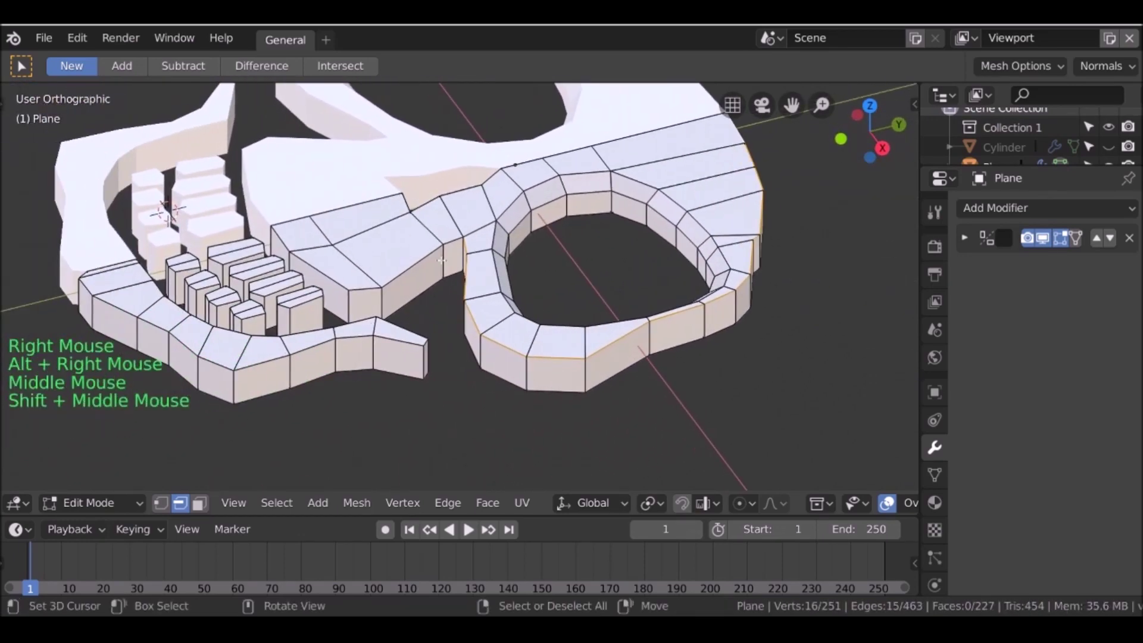
{"action": "right_click", "coordinate": [403, 278], "text": "alt+shift"}
{"action": "middle_click_drag", "start_coordinate": [403, 278], "coordinate": [373, 339]}
{"action": "right_click", "coordinate": [477, 284], "text": "alt+shift"}
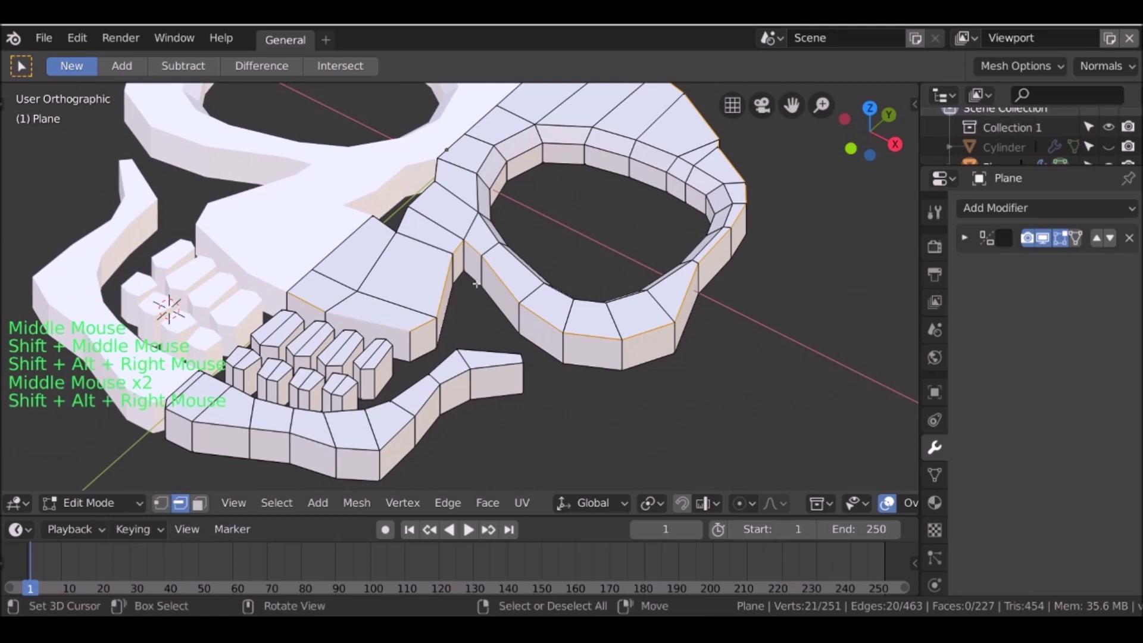
{"action": "key", "text": "ctrl"}
{"action": "key", "text": "ctrl+b"}
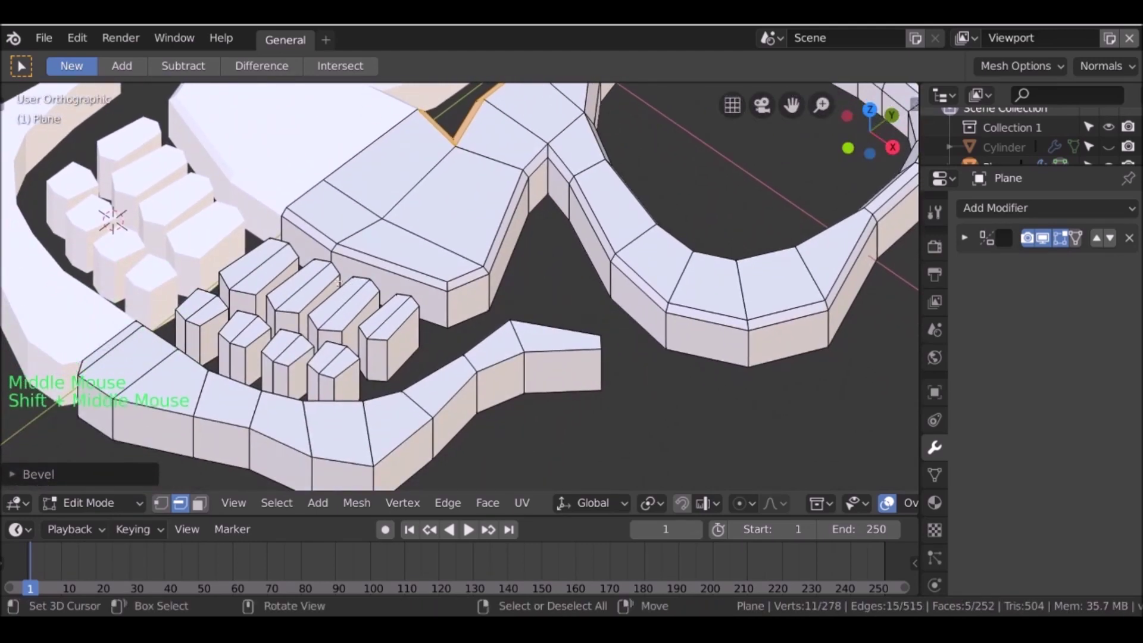
- Select the top outline edges of the lower jaw and bevel them
{"action": "mouse_move", "coordinate": [371, 310]}
{"action": "middle_mouse_down"}
{"action": "mouse_move", "coordinate": [303, 332]}
{"action": "mouse_move", "coordinate": [357, 322]}
{"action": "middle_mouse_up"}
{"action": "right_click", "coordinate": [335, 328]}
{"action": "right_click", "coordinate": [334, 330], "text": "alt"}
{"action": "middle_click_drag", "start_coordinate": [357, 322], "coordinate": [333, 357], "text": "shift"}
{"action": "right_click", "coordinate": [333, 363], "text": "alt+shift"}
{"action": "middle_click_drag", "start_coordinate": [334, 357], "coordinate": [381, 286], "text": "shift"}
{"action": "scroll", "coordinate": [339, 357], "scroll_direction": "up", "scroll_amount": 6}
{"action": "left_click", "coordinate": [345, 351], "text": "shift"}
{"action": "scroll", "coordinate": [345, 351], "scroll_direction": "down", "scroll_amount": 5}
{"action": "scroll", "coordinate": [357, 334], "scroll_direction": "up", "scroll_amount": 3}
{"action": "key", "text": "ctrl+b"}
{"action": "left_click", "coordinate": [368, 307]}
- Select the top outline edges of the upper tooth nearest the mirror axis and bevel them
{"action": "scroll", "coordinate": [417, 250], "scroll_direction": "up", "scroll_amount": 2}
{"action": "middle_click_drag", "start_coordinate": [381, 285], "coordinate": [429, 238]}
{"action": "right_click", "coordinate": [464, 238], "text": "alt"}
{"action": "right_click", "coordinate": [464, 238], "text": "alt+shift"}
{"action": "right_click", "coordinate": [453, 196], "text": "shift"}
{"action": "key", "text": "ctrl+b"}
- Bevel the top outline edges of the remaining three upper teeth one by one
{"action": "right_click", "coordinate": [487, 232]}
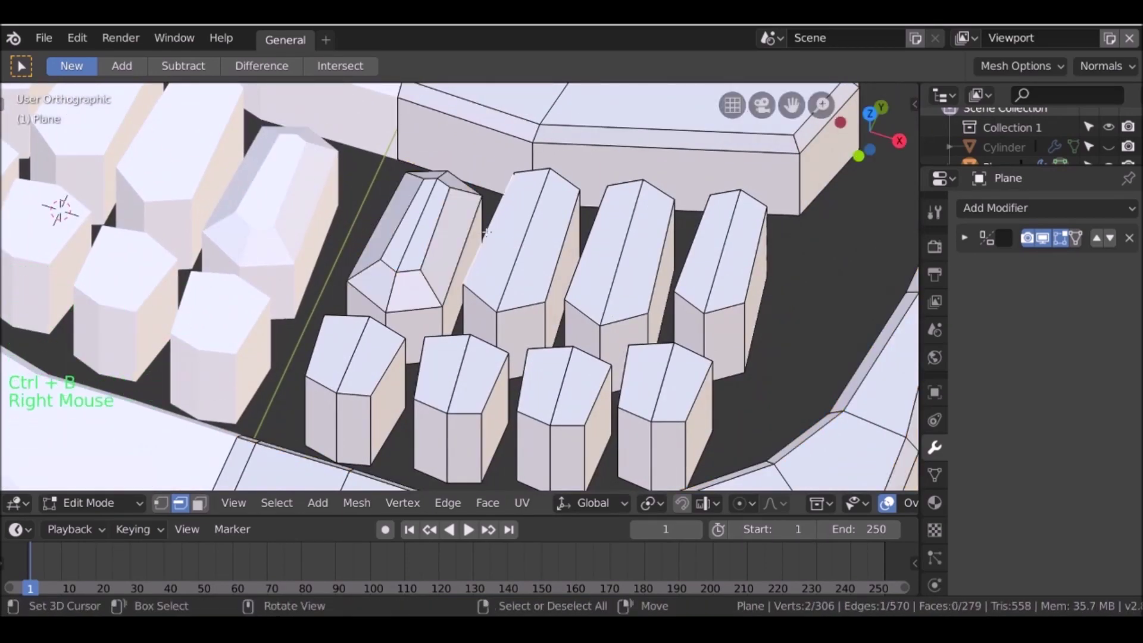
{"action": "right_click", "coordinate": [557, 183], "text": "shift"}
{"action": "key", "text": "ctrl+b"}
{"action": "right_click", "coordinate": [641, 182]}
{"action": "right_click", "coordinate": [673, 203], "text": "shift"}
{"action": "key", "text": "ctrl+b"}
{"action": "right_click", "coordinate": [739, 191]}
{"action": "right_click", "coordinate": [767, 191], "text": "shift"}
{"action": "key", "text": "ctrl+b"}
{"action": "right_click", "coordinate": [738, 197]}
- Bevel the top outline edges of the four lower teeth one by one
{"action": "right_click", "coordinate": [342, 324], "text": "alt"}
{"action": "right_click", "coordinate": [341, 321]}
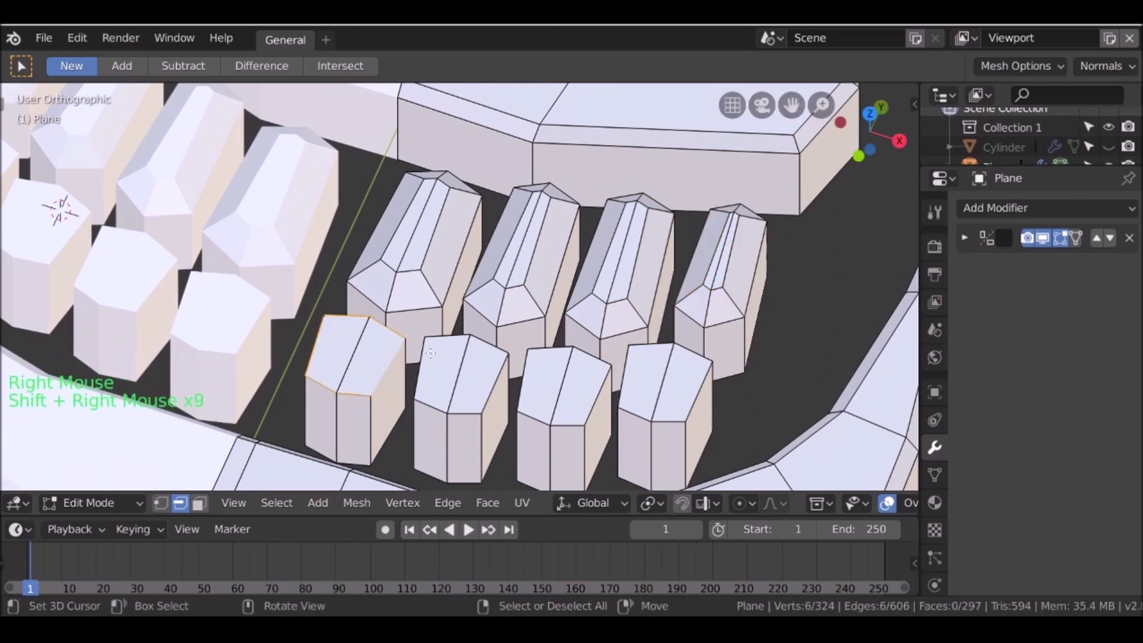
{"action": "key", "text": "ctrl+b"}
{"action": "right_click", "coordinate": [470, 342]}
{"action": "right_click", "coordinate": [500, 357], "text": "shift"}
{"action": "key", "text": "ctrl+b"}
{"action": "right_click", "coordinate": [554, 357]}
{"action": "right_click", "coordinate": [596, 366], "text": "shift"}
{"action": "key", "text": "ctrl+b"}
{"action": "right_click", "coordinate": [634, 355]}
{"action": "right_click", "coordinate": [684, 352], "text": "shift"}
{"action": "key", "text": "ctrl+b"}
{"action": "left_click", "coordinate": [679, 333]}
{"action": "middle_click_drag", "start_coordinate": [678, 333], "coordinate": [595, 298]}
{"action": "scroll", "coordinate": [648, 321], "scroll_direction": "down", "scroll_amount": 6}
{"action": "key", "text": "Tab"}
{"action": "key", "text": "Tab"}
- Select all eight upper and lower teeth as linked geometry and scale down their height along the Z axis
{"action": "middle_click_drag", "start_coordinate": [595, 297], "coordinate": [535, 286], "text": "shift"}
{"action": "scroll", "coordinate": [535, 285], "scroll_direction": "up", "scroll_amount": 2}
{"action": "right_click", "coordinate": [417, 286]}
{"action": "key", "text": "l"}
{"action": "key", "text": "l"}
{"action": "key", "text": "l"}
{"action": "key", "text": "l"}
{"action": "key", "text": "l"}
{"action": "key", "text": "l"}
{"action": "key", "text": "l"}
{"action": "key", "text": "l"}
{"action": "middle_click_drag", "start_coordinate": [416, 297], "coordinate": [524, 307]}
{"action": "key", "text": "s"}
{"action": "key", "text": "z"}
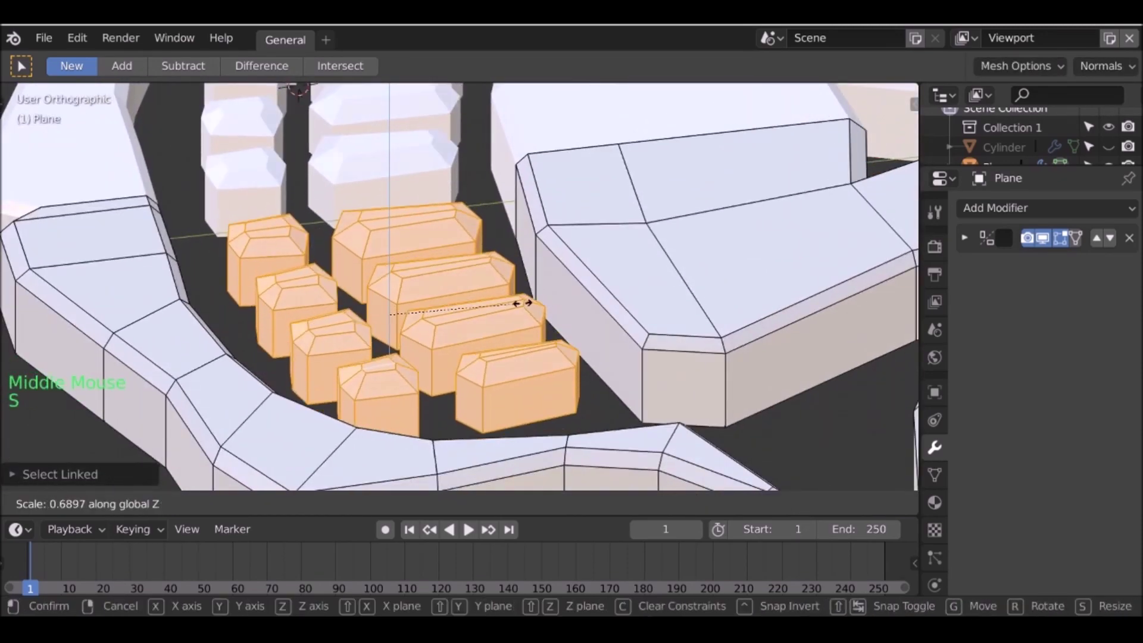
{"action": "left_click", "coordinate": [524, 303]}
- Move the flattened teeth along the Z axis in side view to realign them with the skull
{"action": "key", "text": "KP_3"}
{"action": "key", "text": "z"}
{"action": "key", "text": "g"}
{"action": "key", "text": "z"}
{"action": "left_click", "coordinate": [365, 319]}
{"action": "key", "text": "z"}
{"action": "scroll", "coordinate": [582, 292], "scroll_direction": "down", "scroll_amount": 5}
{"action": "middle_click_drag", "start_coordinate": [365, 319], "coordinate": [595, 310]}
{"action": "scroll", "coordinate": [634, 370], "scroll_direction": "down", "scroll_amount": 5}
- In top view, select connected parts of the skull mesh one at a time and move them to adjust the jaw spacing
{"action": "key", "text": "Tab"}
{"action": "key", "text": "KP_7"}
{"action": "key", "text": "Tab"}
{"action": "right_click", "coordinate": [398, 333]}
{"action": "key", "text": "l"}
{"action": "key", "text": "g"}
{"action": "key", "text": "s"}
{"action": "right_click", "coordinate": [475, 336]}
{"action": "middle_click_drag", "start_coordinate": [475, 336], "coordinate": [476, 297], "text": "shift"}
{"action": "right_click", "coordinate": [744, 250]}
{"action": "key", "text": "l"}
{"action": "scroll", "coordinate": [744, 250], "scroll_direction": "down", "scroll_amount": 3}
{"action": "key", "text": "g"}
{"action": "scroll", "coordinate": [569, 314], "scroll_direction": "up", "scroll_amount": 2}
- Select each row of four teeth as linked geometry and move it within the gap between skull and lower jaw
{"action": "right_click", "coordinate": [570, 313]}
{"action": "key", "text": "l"}
{"action": "key", "text": "l"}
{"action": "key", "text": "l"}
{"action": "key", "text": "l"}
{"action": "key", "text": "g"}
{"action": "right_click", "coordinate": [476, 345]}
{"action": "key", "text": "l"}
{"action": "key", "text": "l"}
{"action": "key", "text": "l"}
{"action": "key", "text": "l"}
{"action": "key", "text": "g"}
{"action": "right_click", "coordinate": [506, 256]}
{"action": "key", "text": "Tab"}
{"action": "middle_click_drag", "start_coordinate": [536, 286], "coordinate": [723, 262]}
{"action": "scroll", "coordinate": [723, 262], "scroll_direction": "down", "scroll_amount": 3}
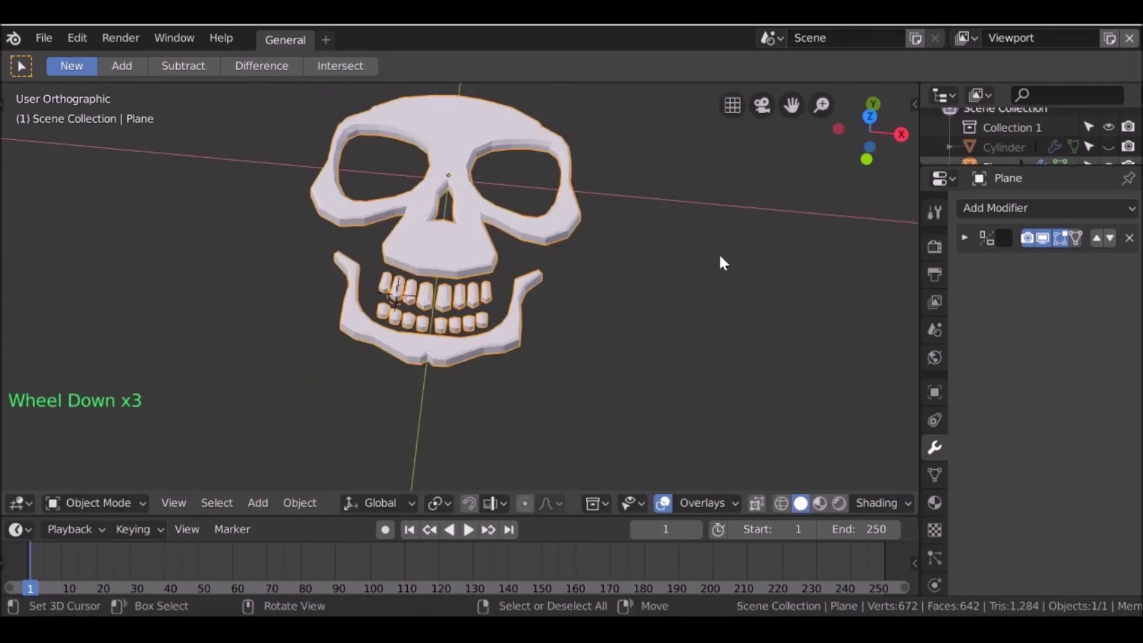
- Try a Subdivision Surface modifier on the skull and examine the smoothed teeth in Edit Mode
{"action": "middle_click_drag", "start_coordinate": [676, 233], "coordinate": [607, 316]}
{"action": "middle_click_drag", "start_coordinate": [415, 313], "coordinate": [524, 286]}
{"action": "left_click", "coordinate": [982, 205]}
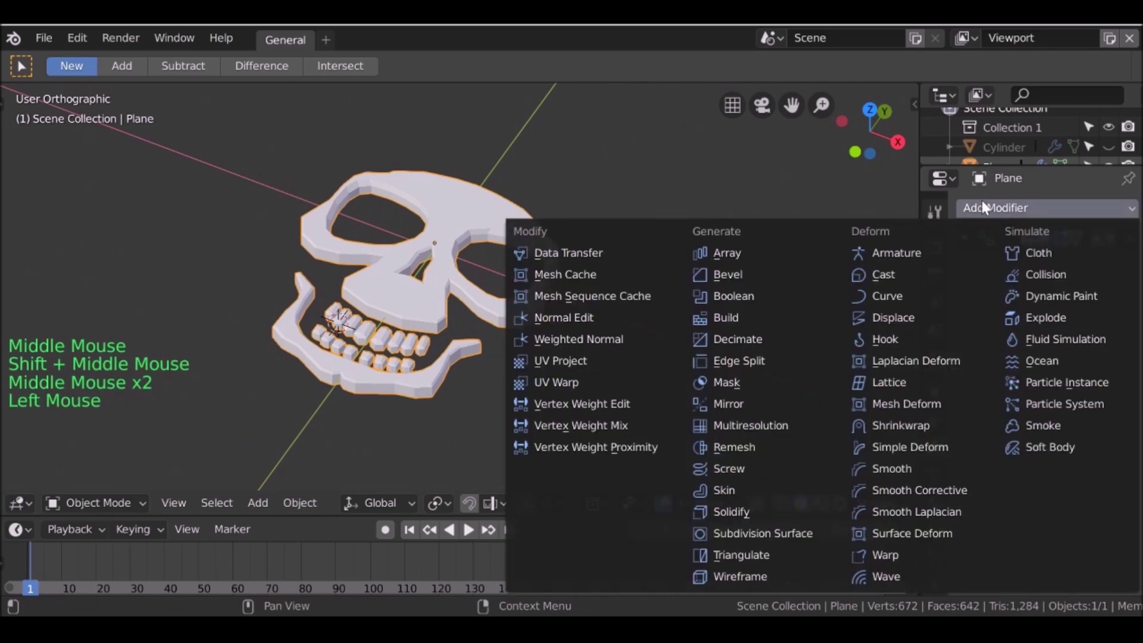
{"action": "left_click", "coordinate": [811, 532]}
{"action": "middle_click_drag", "start_coordinate": [812, 531], "coordinate": [508, 295]}
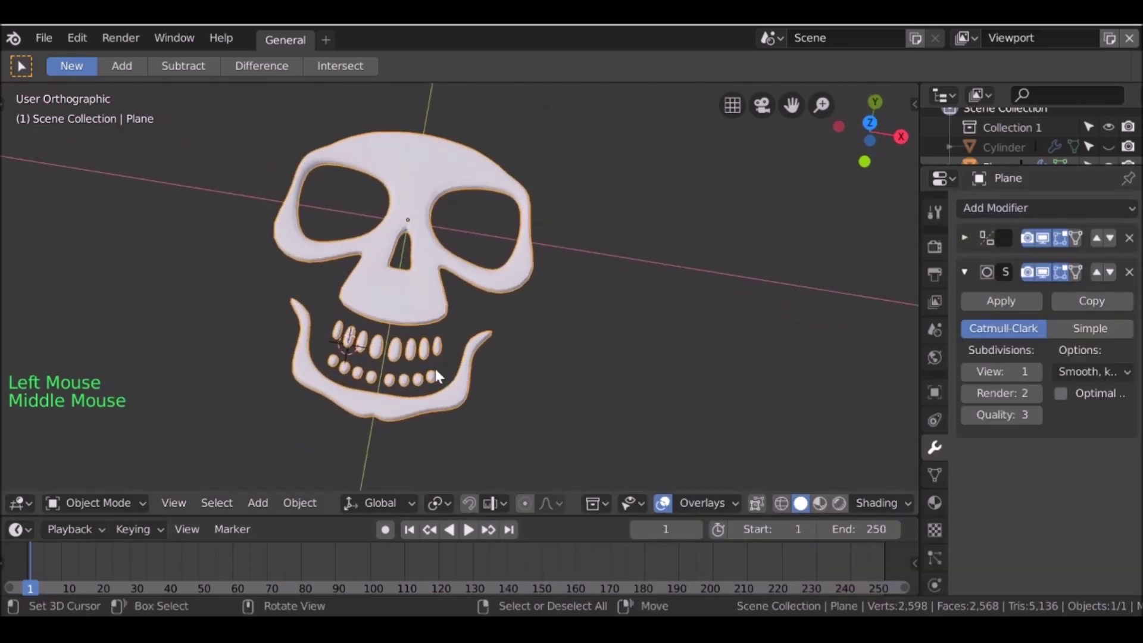
{"action": "middle_click_drag", "start_coordinate": [440, 381], "coordinate": [445, 351], "text": "shift"}
{"action": "scroll", "coordinate": [444, 344], "scroll_direction": "up", "scroll_amount": 3}
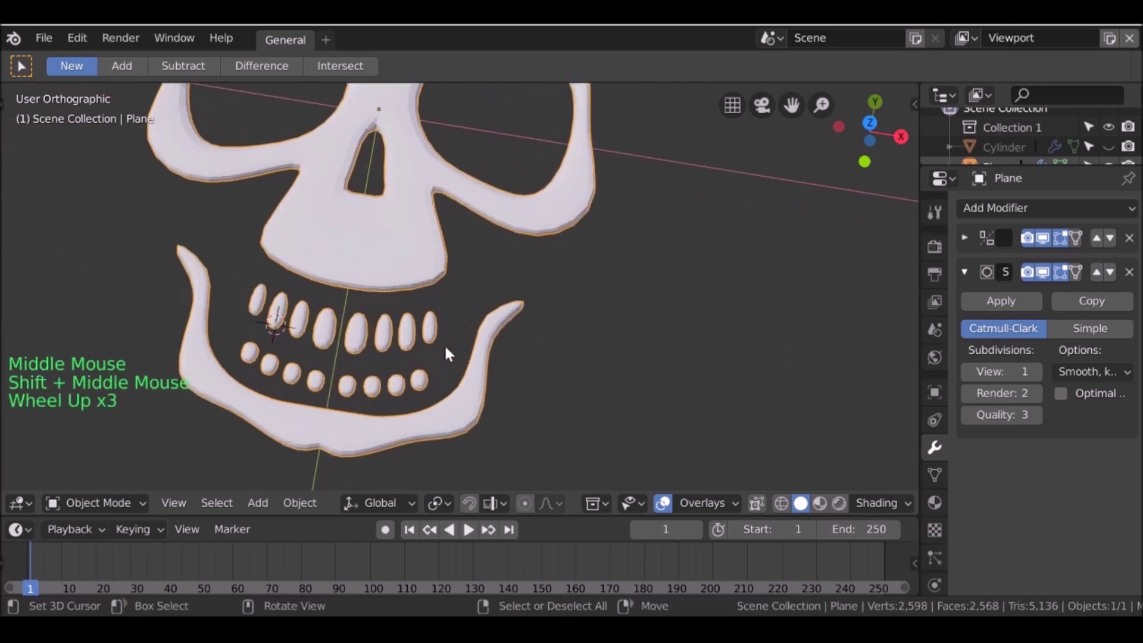
{"action": "key", "text": "Tab"}
{"action": "scroll", "coordinate": [450, 347], "scroll_direction": "up", "scroll_amount": 2}
{"action": "scroll", "coordinate": [451, 348], "scroll_direction": "up", "scroll_amount": 2}
{"action": "middle_click_drag", "start_coordinate": [452, 348], "coordinate": [398, 281], "text": "shift"}
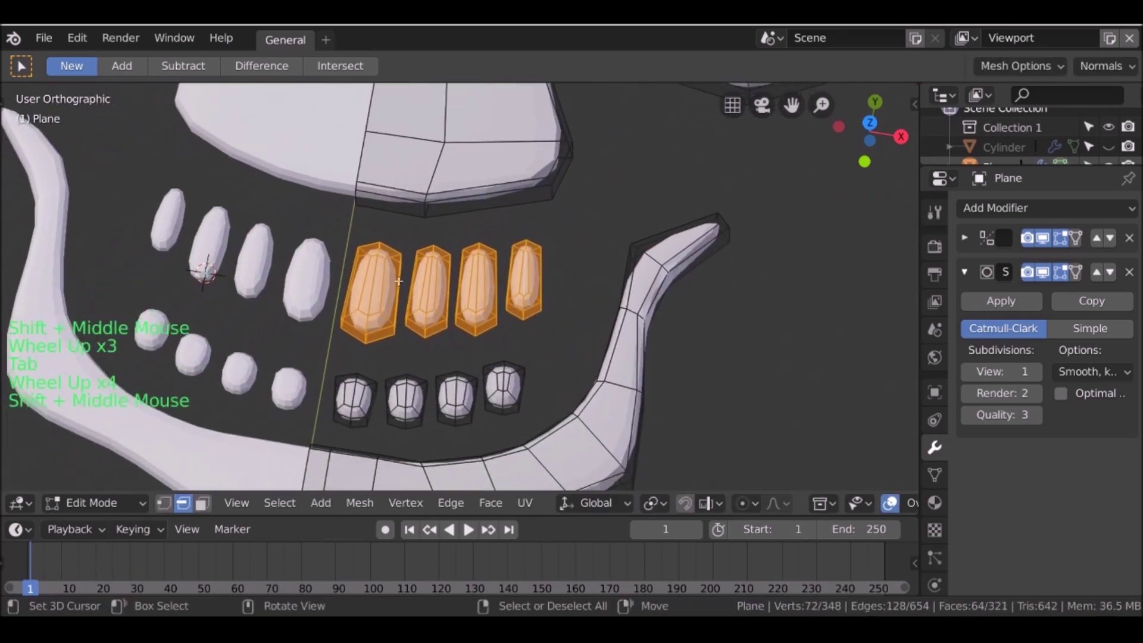
{"action": "scroll", "coordinate": [249, 253], "scroll_direction": "up", "scroll_amount": 3}
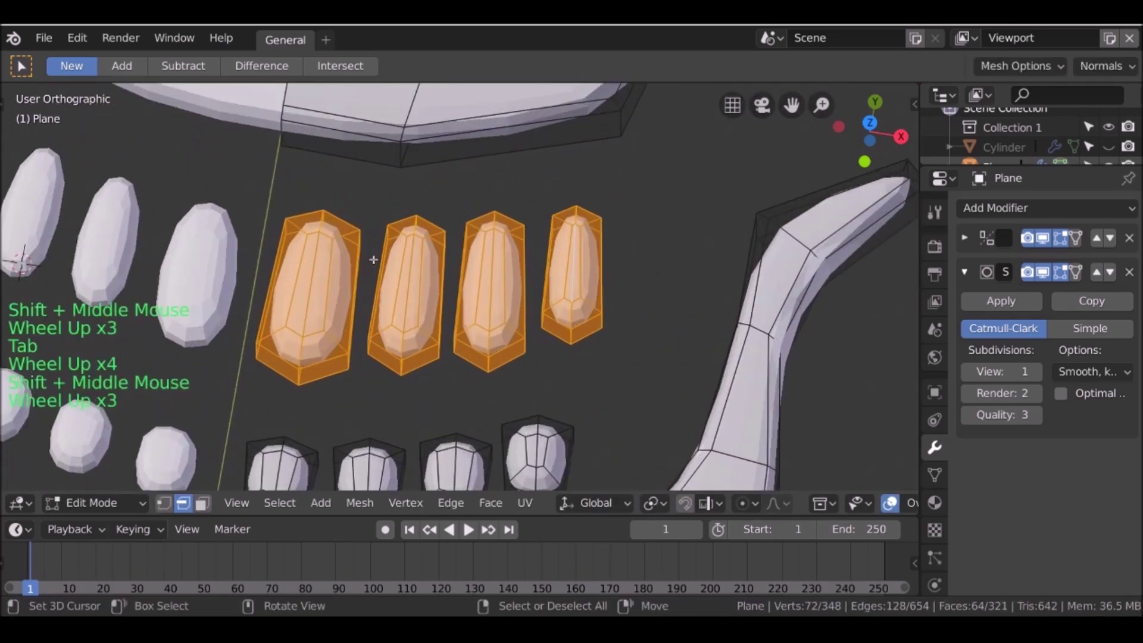
- Try loop cuts near both ends and along the length of the innermost upper tooth, and undo them
{"action": "key", "text": "ctrl+r"}
{"action": "left_click", "coordinate": [352, 295]}
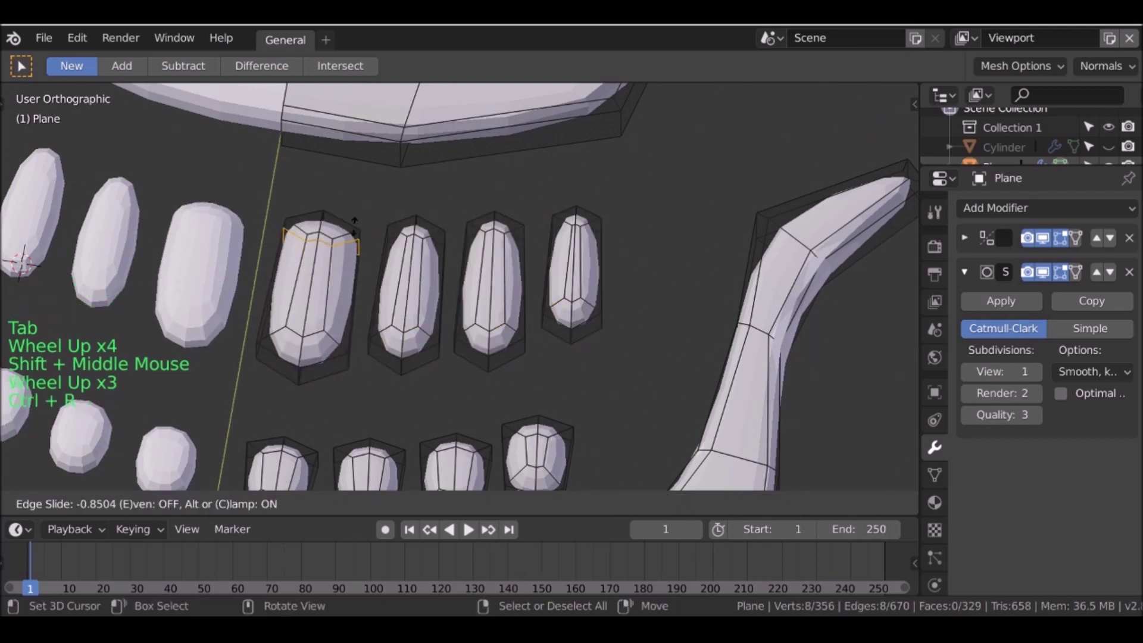
{"action": "left_click", "coordinate": [356, 224]}
{"action": "key", "text": "ctrl+r"}
{"action": "left_click", "coordinate": [334, 294]}
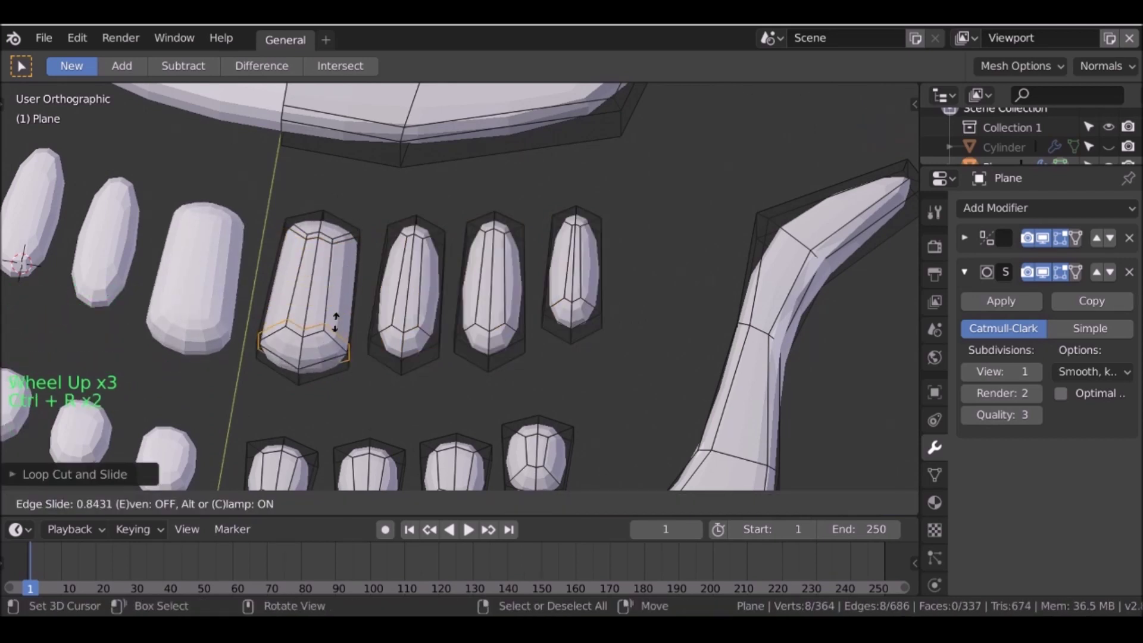
{"action": "left_click", "coordinate": [337, 324]}
{"action": "key", "text": "ctrl+r"}
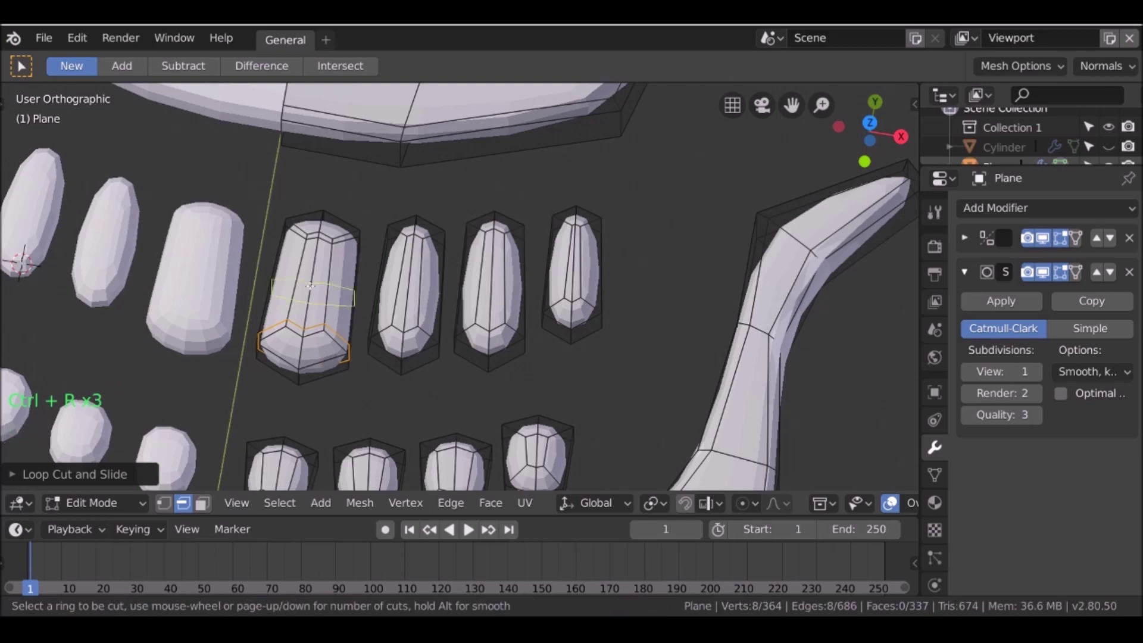
{"action": "left_click", "coordinate": [306, 360]}
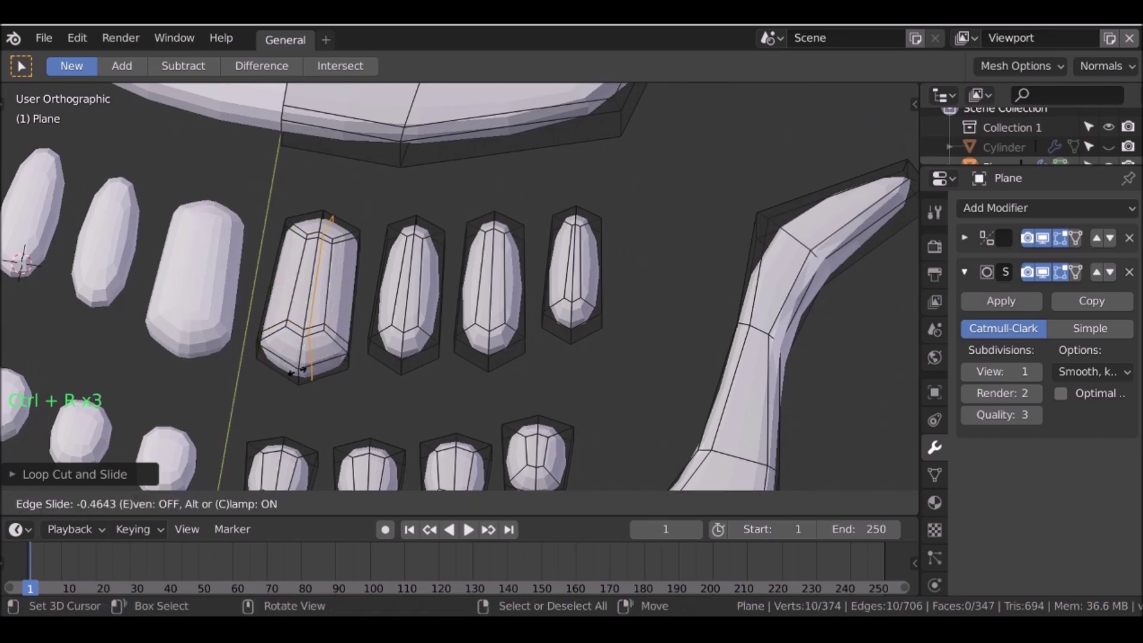
{"action": "left_click", "coordinate": [292, 374]}
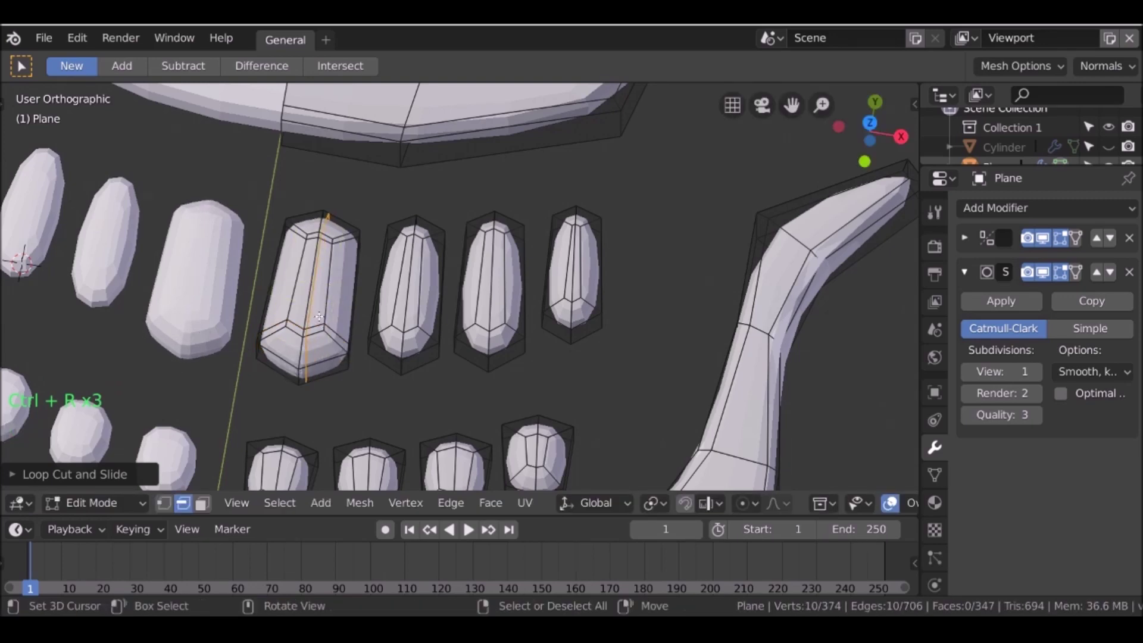
{"action": "key", "text": "ctrl+z"}
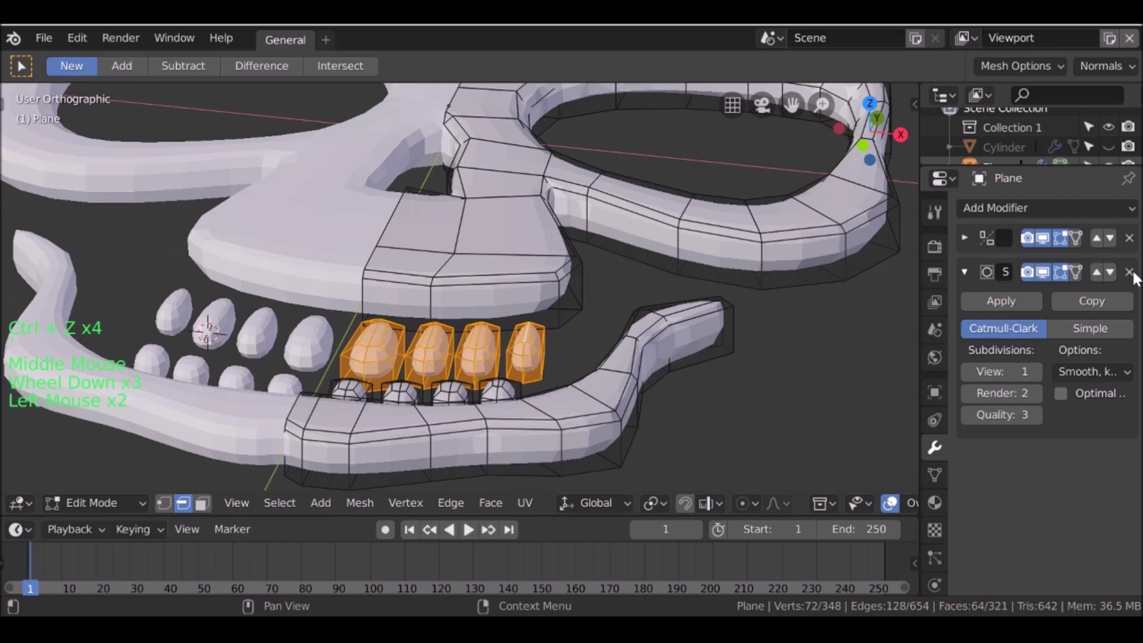
- Remove the Subdivision Surface modifier from the skull and return to Object Mode
{"action": "left_click", "coordinate": [1128, 272]}
{"action": "middle_click_drag", "start_coordinate": [502, 344], "coordinate": [396, 438]}
{"action": "scroll", "coordinate": [453, 363], "scroll_direction": "down", "scroll_amount": 5}
{"action": "scroll", "coordinate": [405, 386], "scroll_direction": "down", "scroll_amount": 2}
{"action": "key", "text": "Tab"}
{"action": "scroll", "coordinate": [409, 370], "scroll_direction": "down", "scroll_amount": 1}
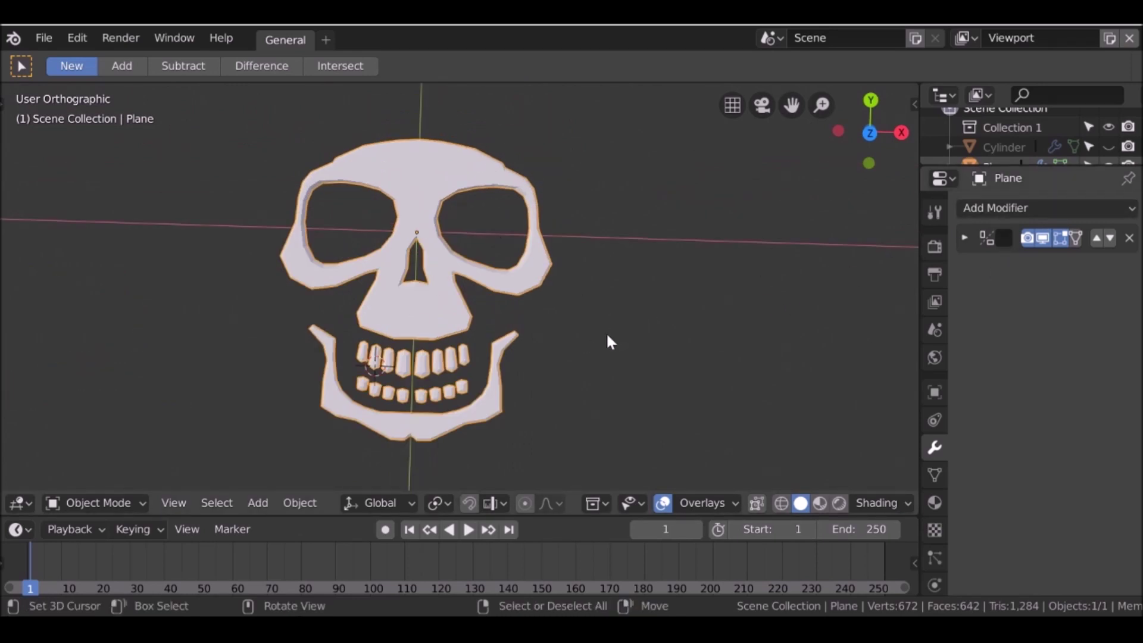
- Reveal the hidden disc and move it down along the Z axis so the skull sits on its recessed face
{"action": "key", "text": "alt+h"}
{"action": "scroll", "coordinate": [598, 269], "scroll_direction": "down", "scroll_amount": 15}
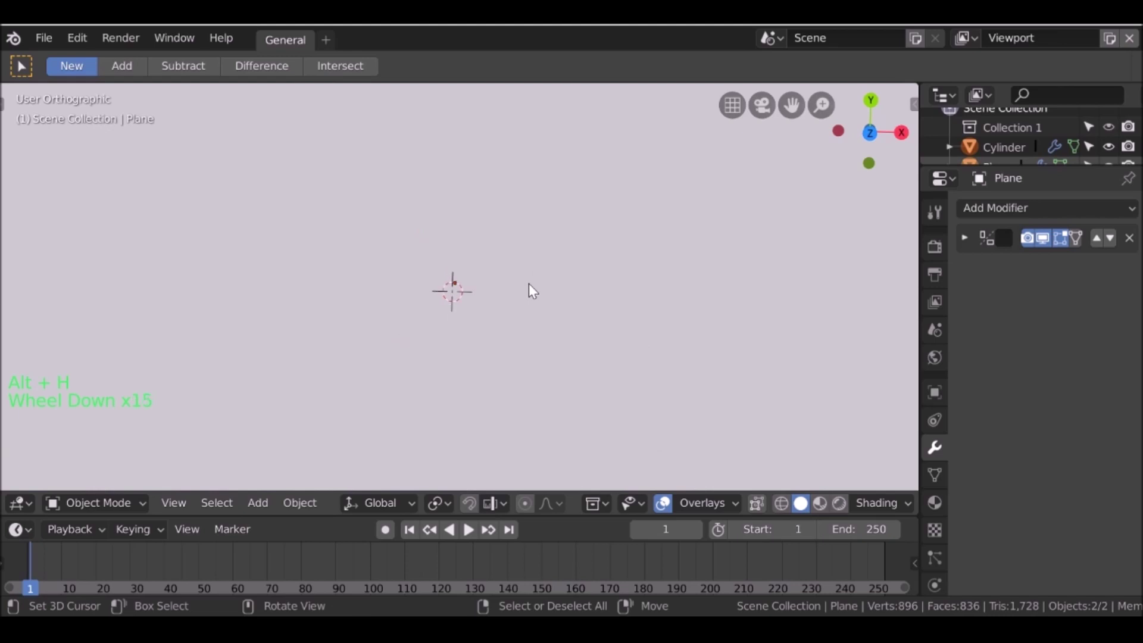
{"action": "scroll", "coordinate": [530, 288], "scroll_direction": "down", "scroll_amount": 9}
{"action": "middle_click_drag", "start_coordinate": [530, 288], "coordinate": [503, 281]}
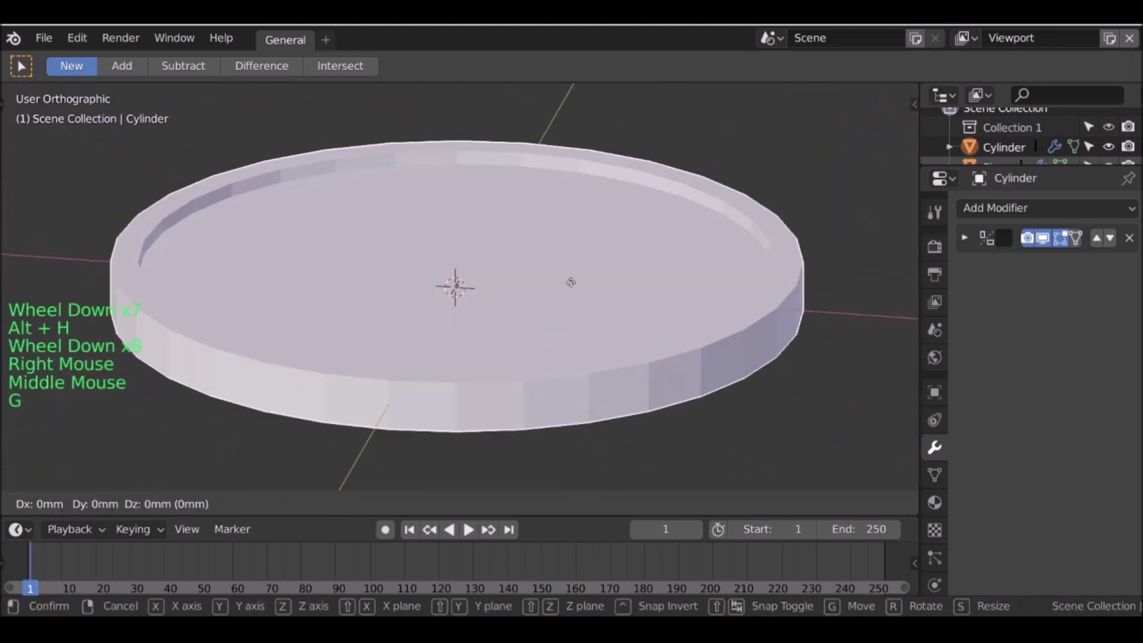
{"action": "key", "text": "z"}
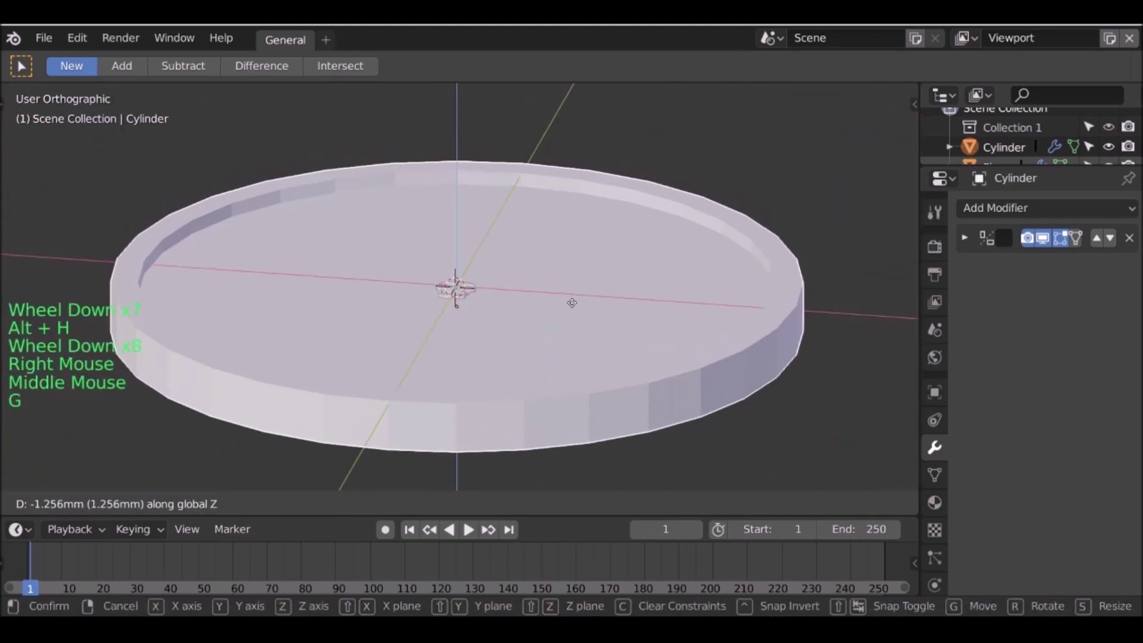
{"action": "left_click", "coordinate": [574, 295]}
- Scale up the skull in top view and centre it inside the disc's raised rim
{"action": "right_click", "coordinate": [474, 297]}
{"action": "right_click", "coordinate": [471, 293]}
{"action": "key", "text": "KP_7"}
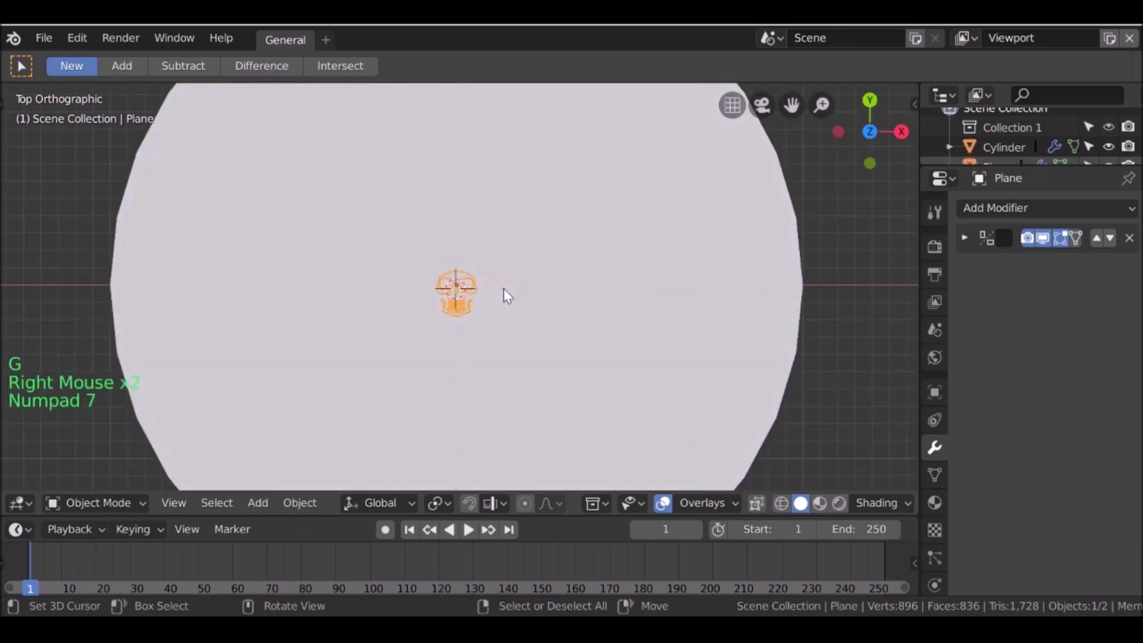
{"action": "scroll", "coordinate": [551, 301], "scroll_direction": "down", "scroll_amount": 4}
{"action": "key", "text": "s"}
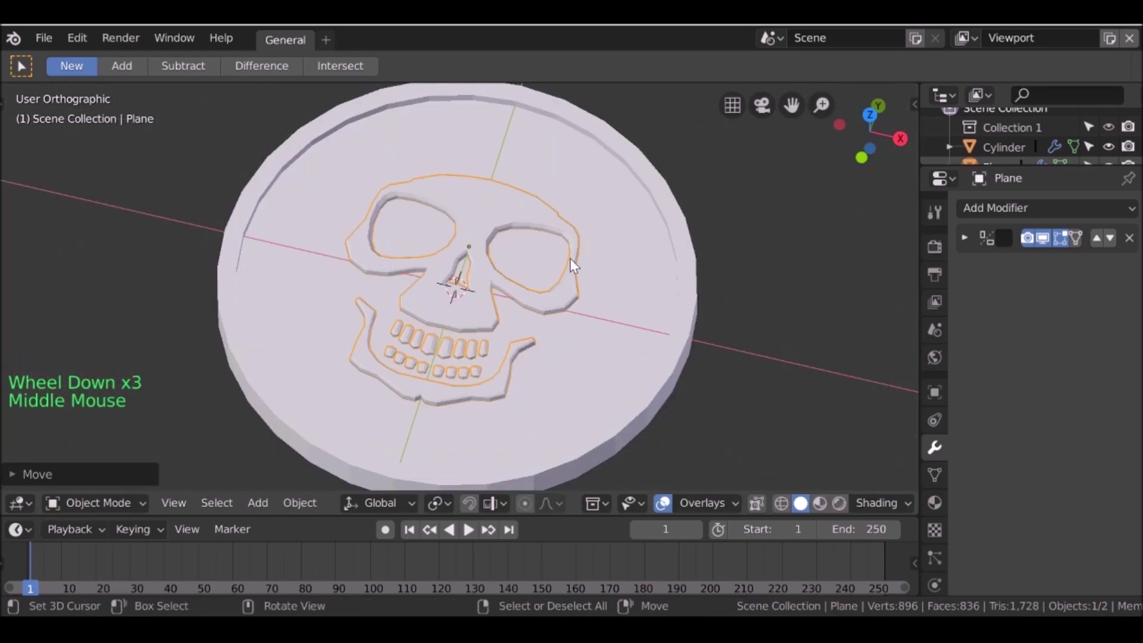
- Select the disc and remove its Mirror modifier
{"action": "right_click", "coordinate": [653, 230]}
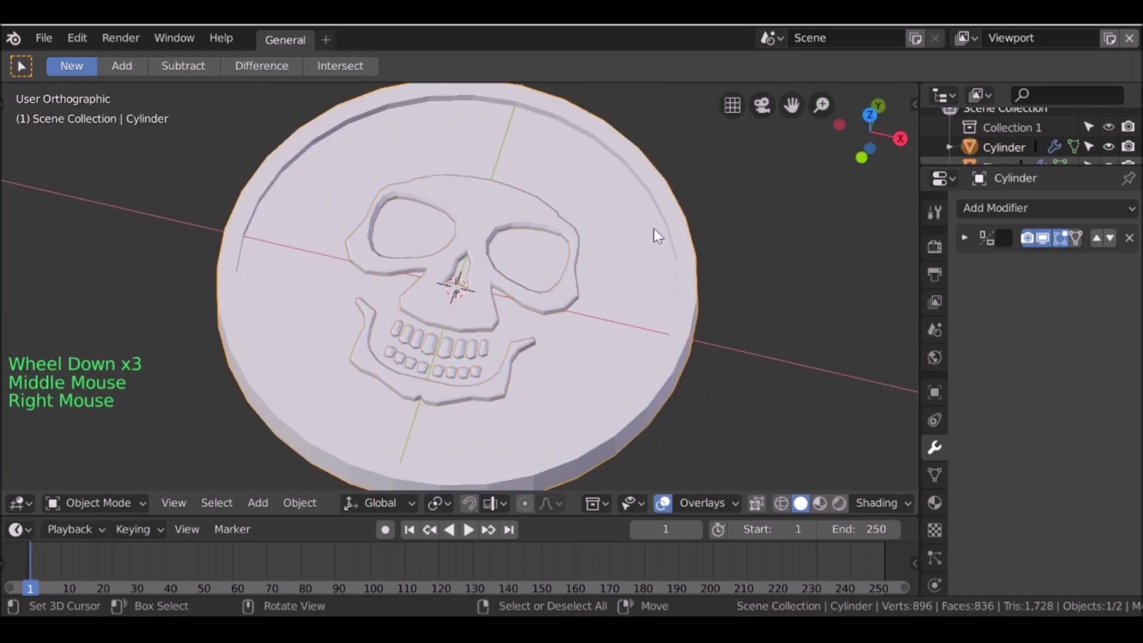
{"action": "scroll", "coordinate": [660, 218], "scroll_direction": "down", "scroll_amount": 4}
{"action": "middle_click_drag", "start_coordinate": [655, 215], "coordinate": [621, 284]}
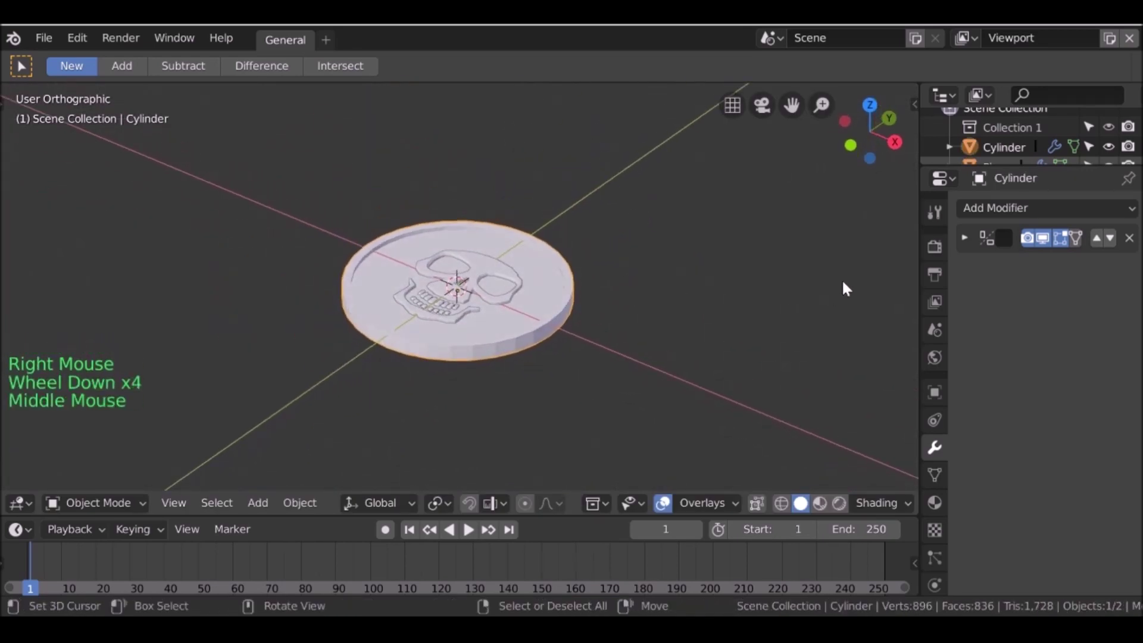
{"action": "left_click", "coordinate": [964, 237]}
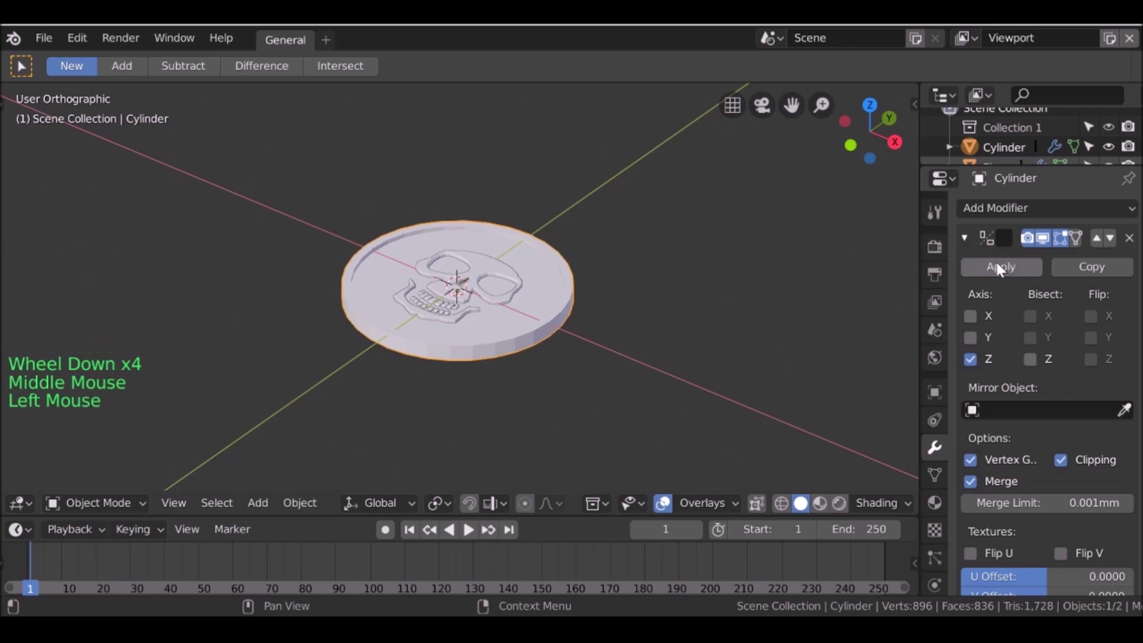
{"action": "left_click", "coordinate": [964, 238]}
{"action": "left_click", "coordinate": [1129, 237]}
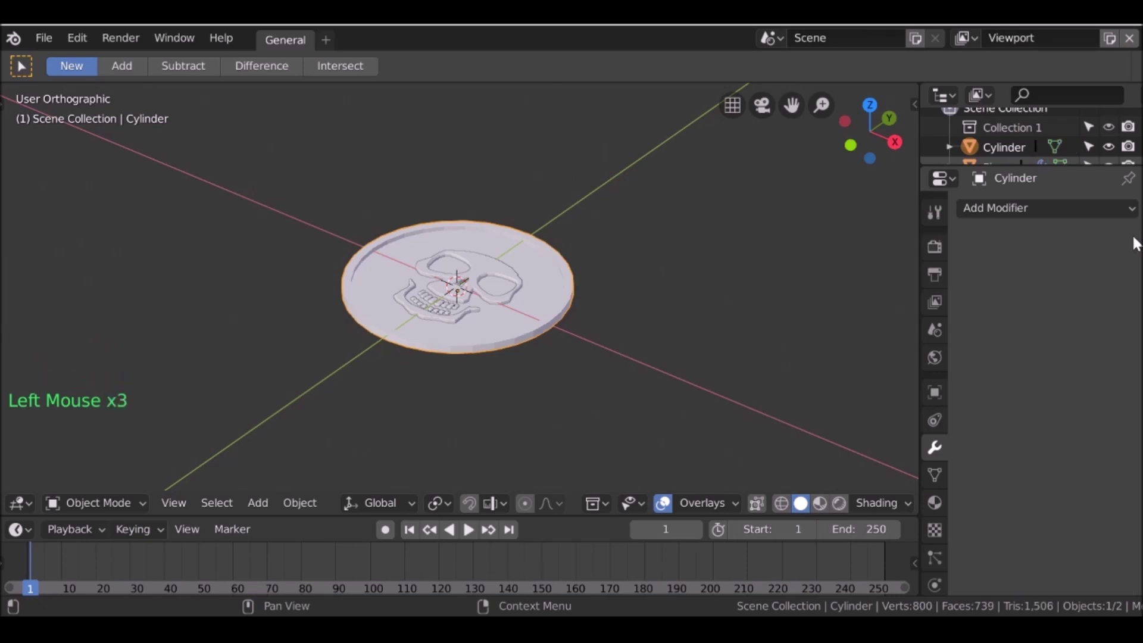
- Add a Subdivision Surface modifier to the disc
{"action": "middle_click_drag", "start_coordinate": [655, 315], "coordinate": [646, 280]}
{"action": "scroll", "coordinate": [646, 279], "scroll_direction": "up", "scroll_amount": 2}
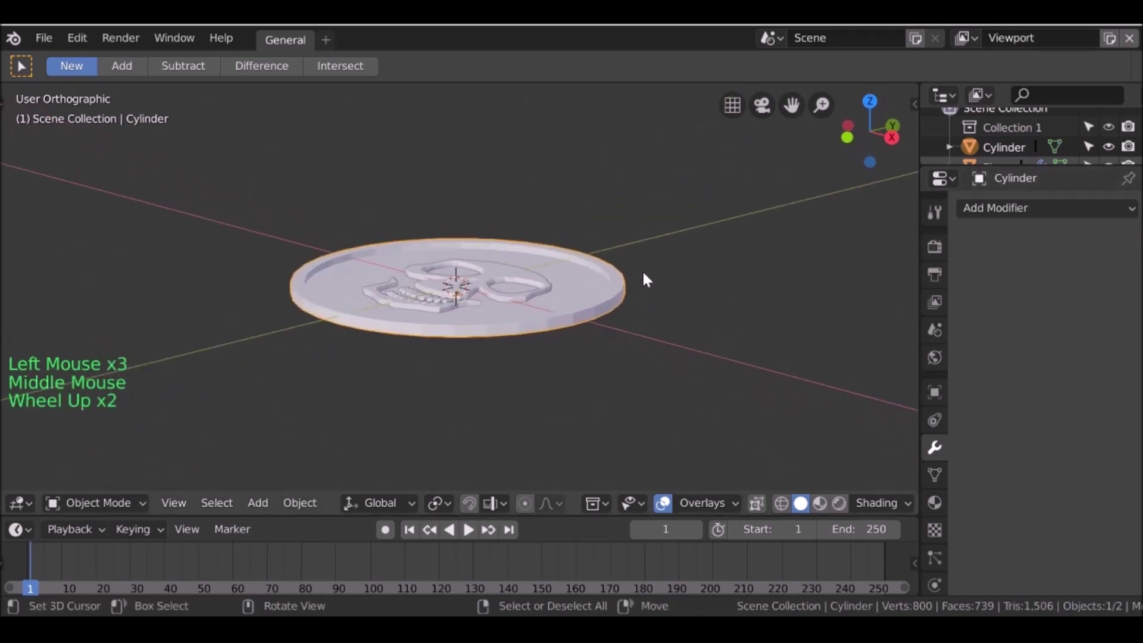
{"action": "scroll", "coordinate": [642, 269], "scroll_direction": "up", "scroll_amount": 2}
{"action": "left_click", "coordinate": [1030, 208]}
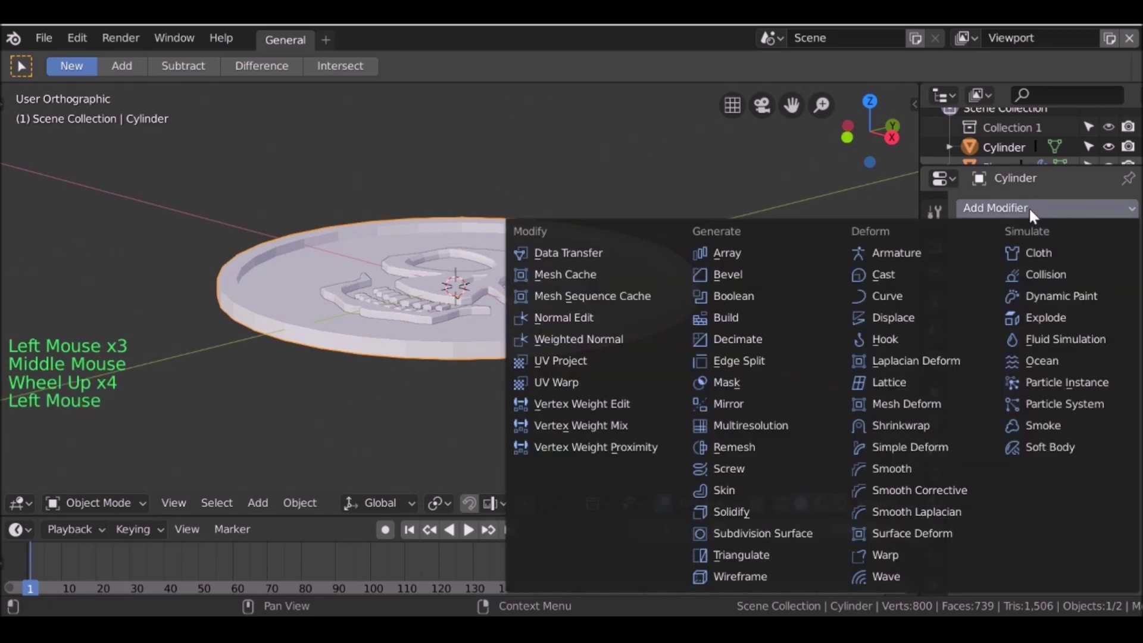
{"action": "left_click", "coordinate": [791, 533]}
{"action": "middle_click_drag", "start_coordinate": [732, 416], "coordinate": [701, 377]}
{"action": "scroll", "coordinate": [726, 358], "scroll_direction": "up", "scroll_amount": 2}
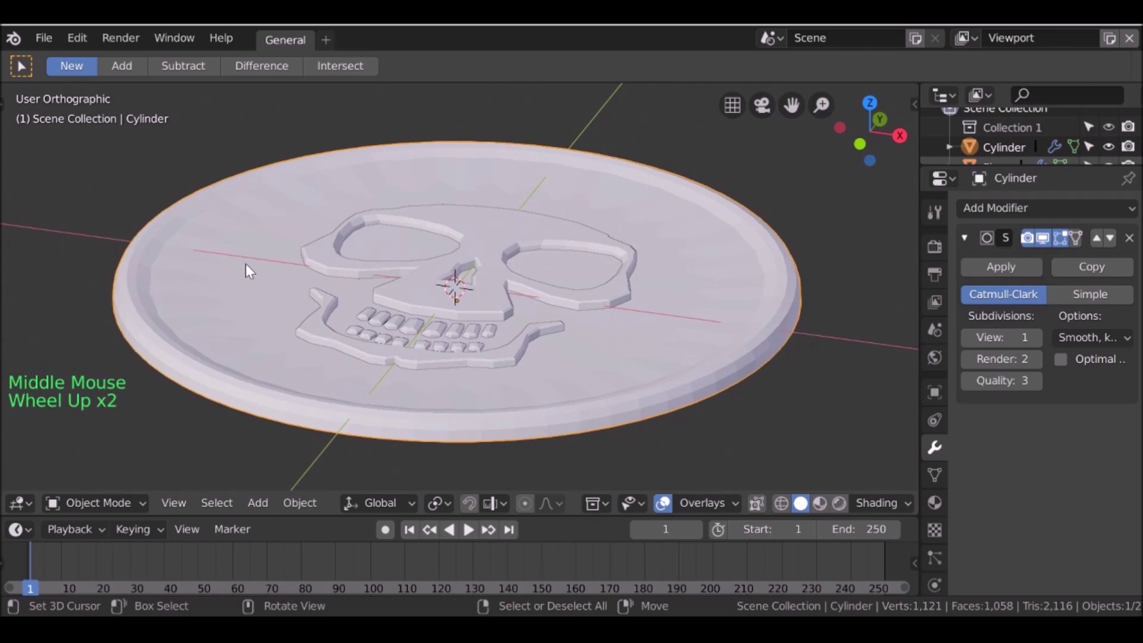
- Add a loop cut at the base of the disc's inner rim wall and another near the outer wall's top edge
{"action": "key", "text": "Tab"}
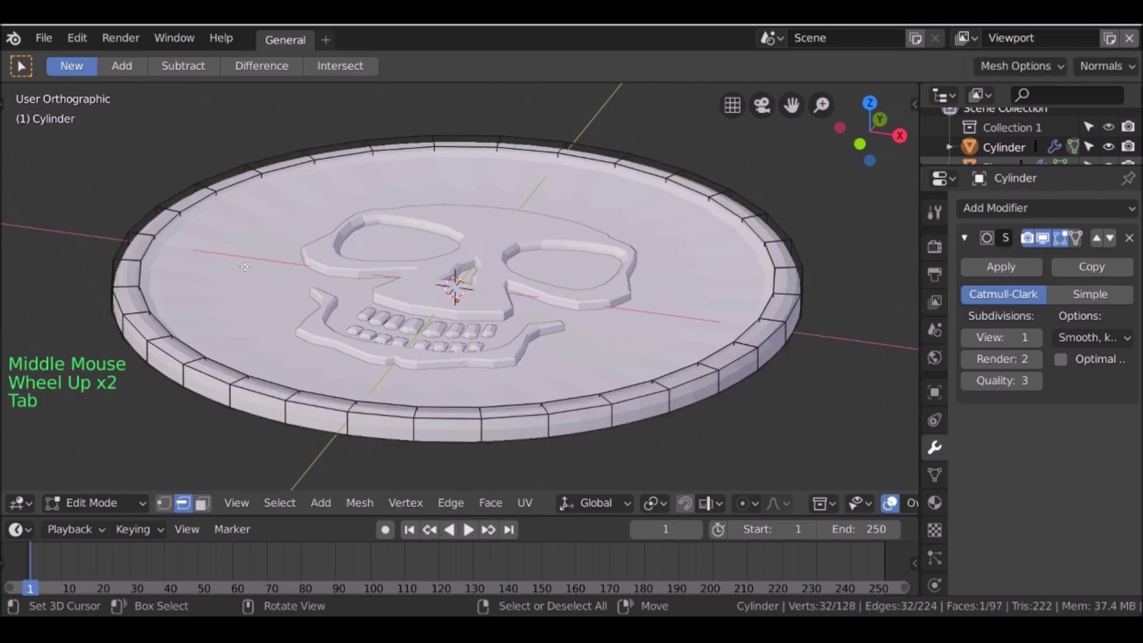
{"action": "key", "text": "ctrl+r"}
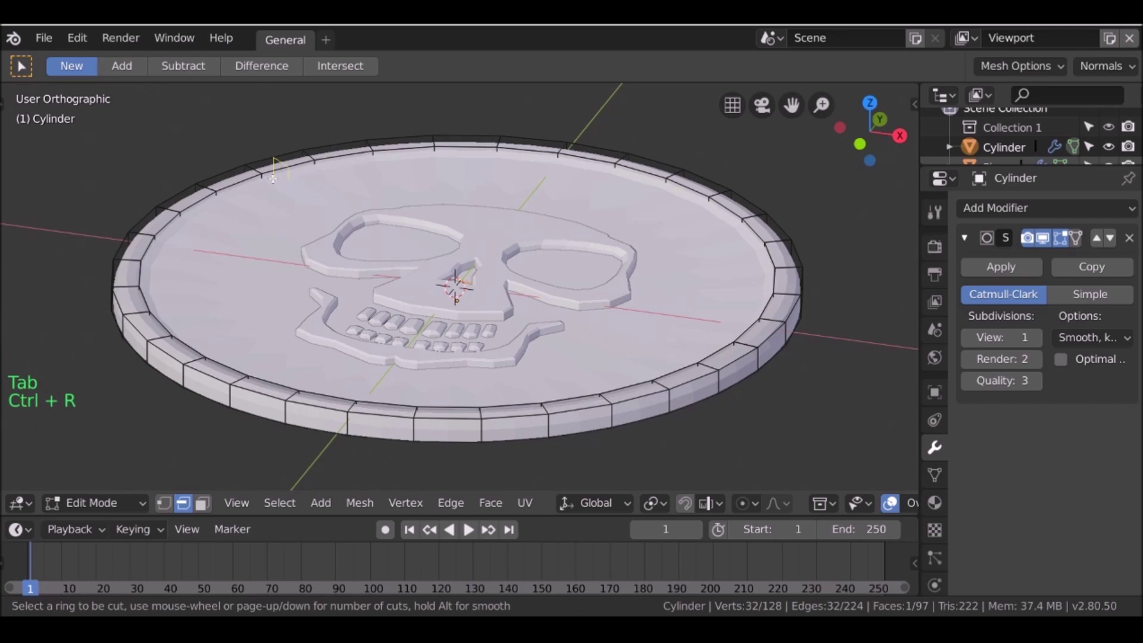
{"action": "left_click", "coordinate": [263, 184]}
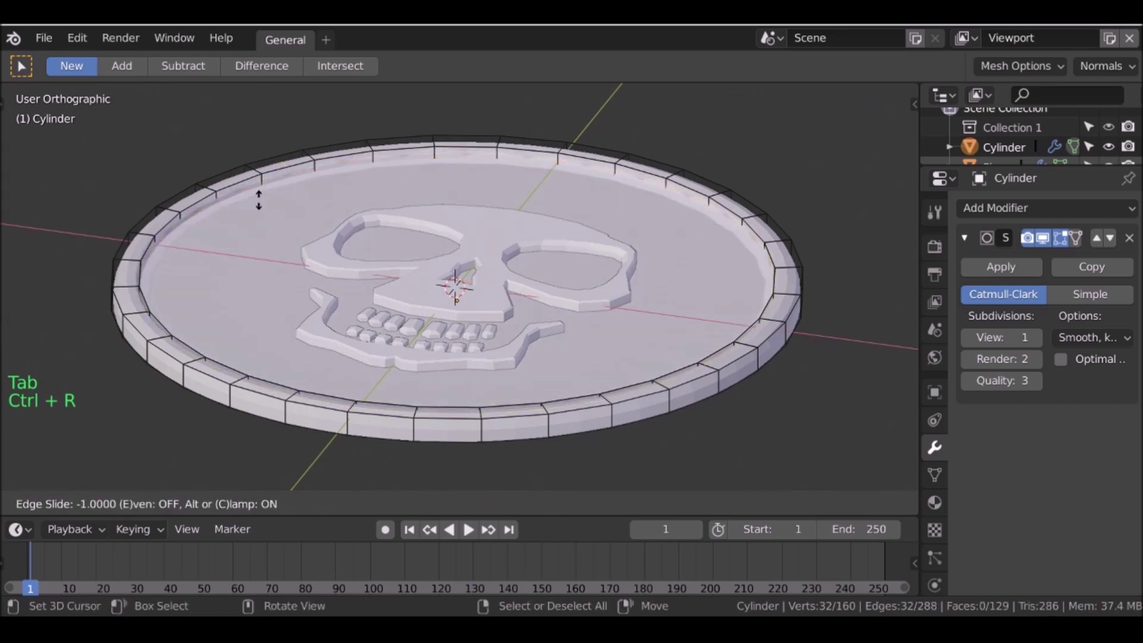
{"action": "left_click", "coordinate": [259, 208]}
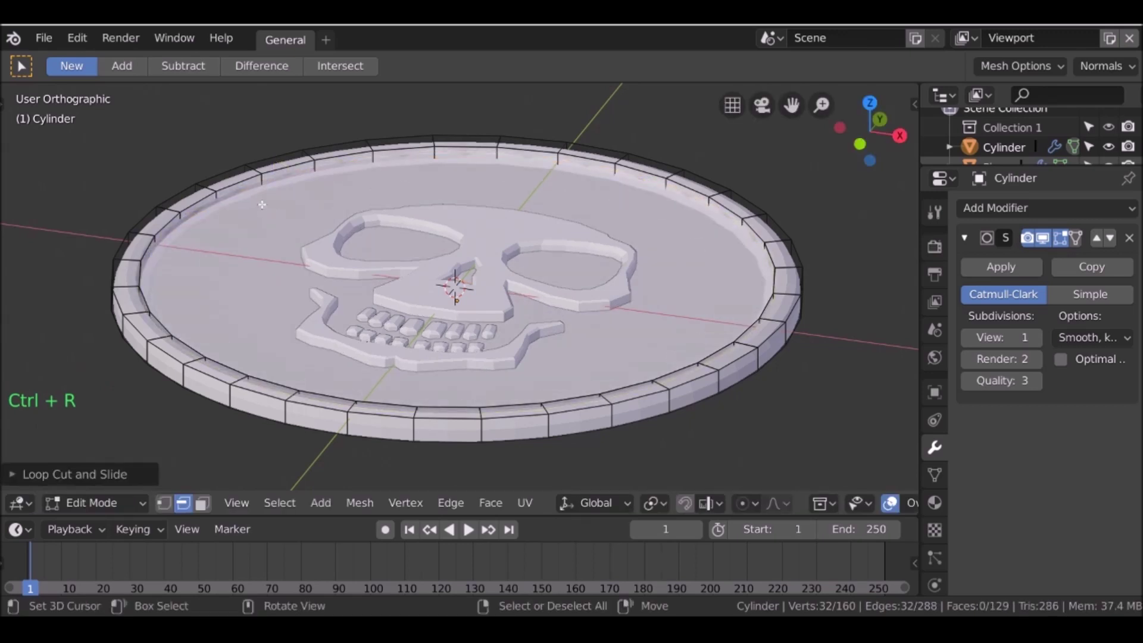
{"action": "key", "text": "ctrl+r"}
{"action": "left_click", "coordinate": [266, 413]}
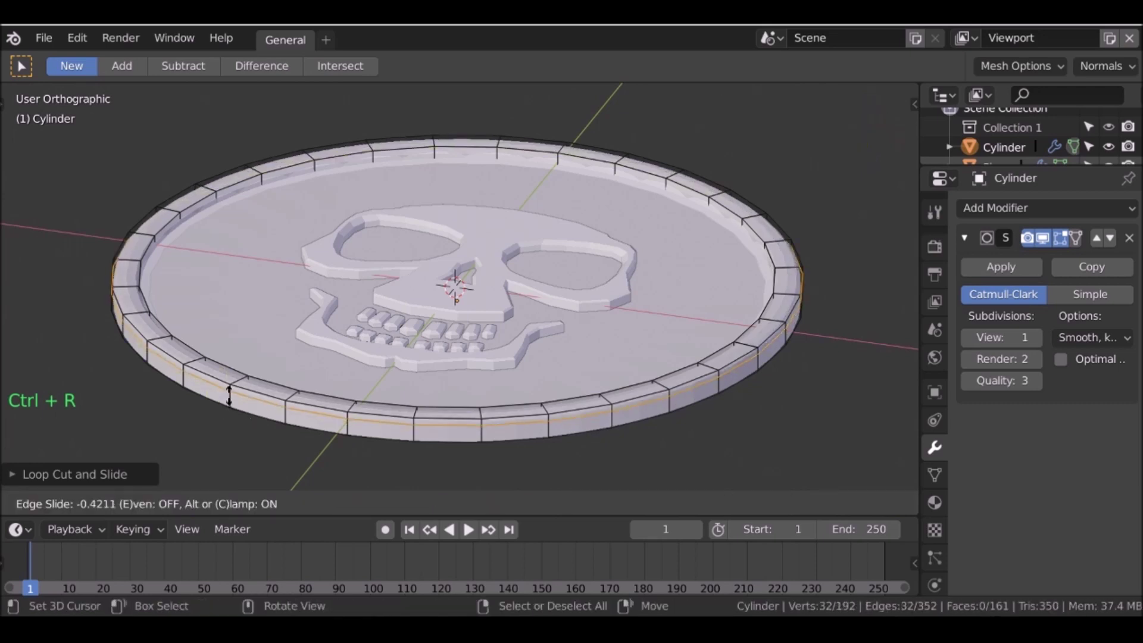
{"action": "left_click", "coordinate": [225, 391]}
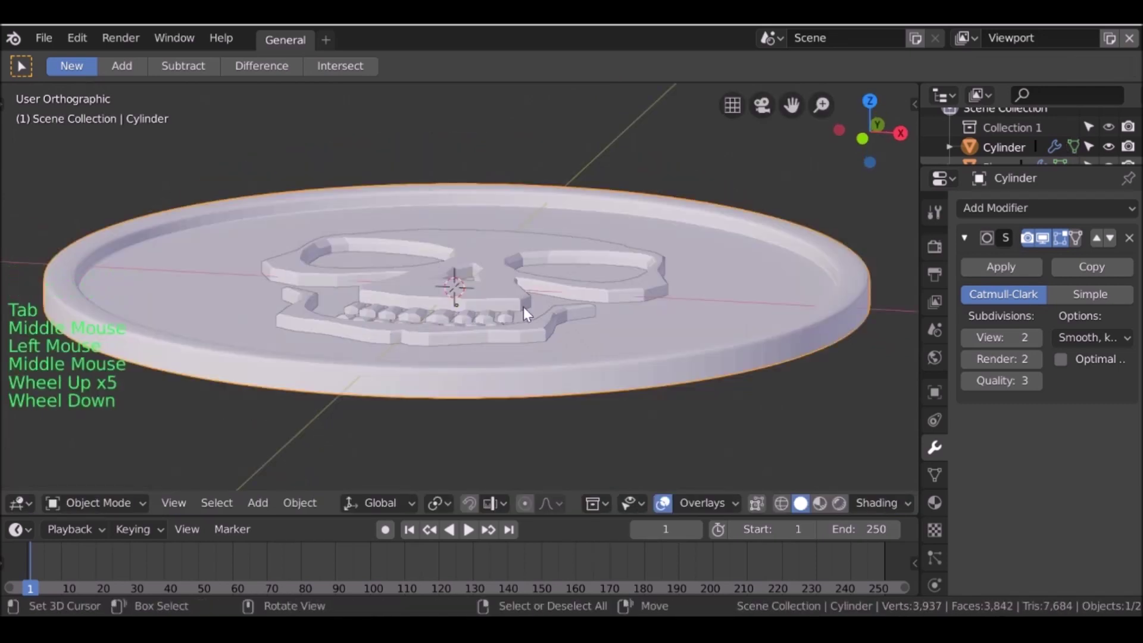
- Apply the disc's Subdivision Surface modifier with 2 viewport subdivisions
{"action": "middle_click_drag", "start_coordinate": [523, 306], "coordinate": [569, 384]}
{"action": "scroll", "coordinate": [572, 345], "scroll_direction": "down", "scroll_amount": 3}
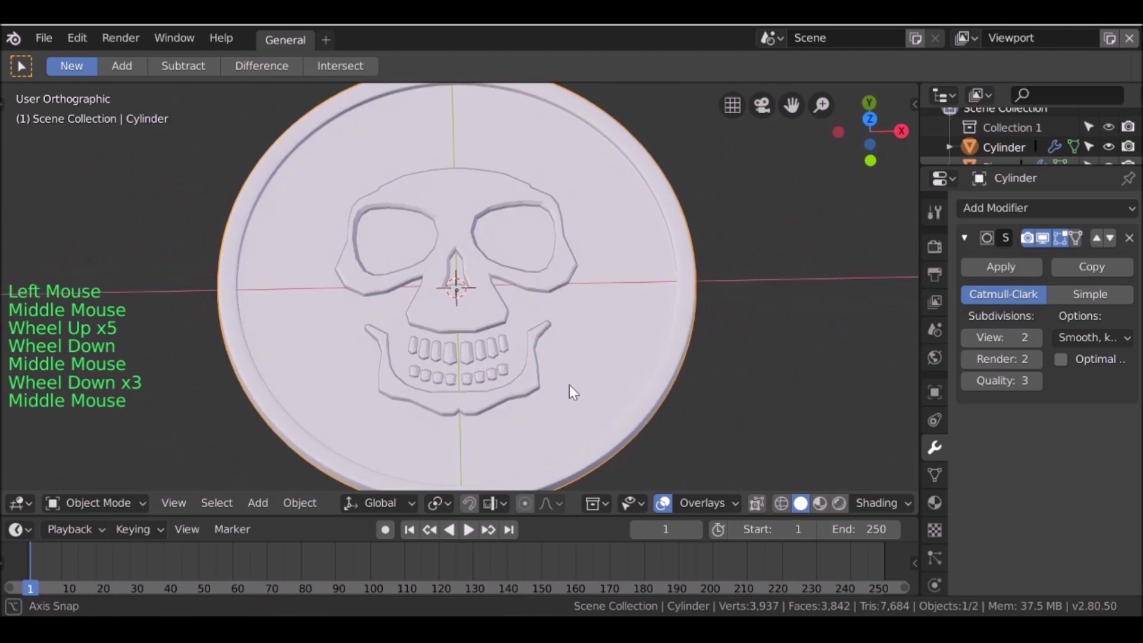
{"action": "left_click", "coordinate": [998, 266]}
- Add a Mirror modifier to the disc with only the Z axis enabled
{"action": "left_click", "coordinate": [1014, 206]}
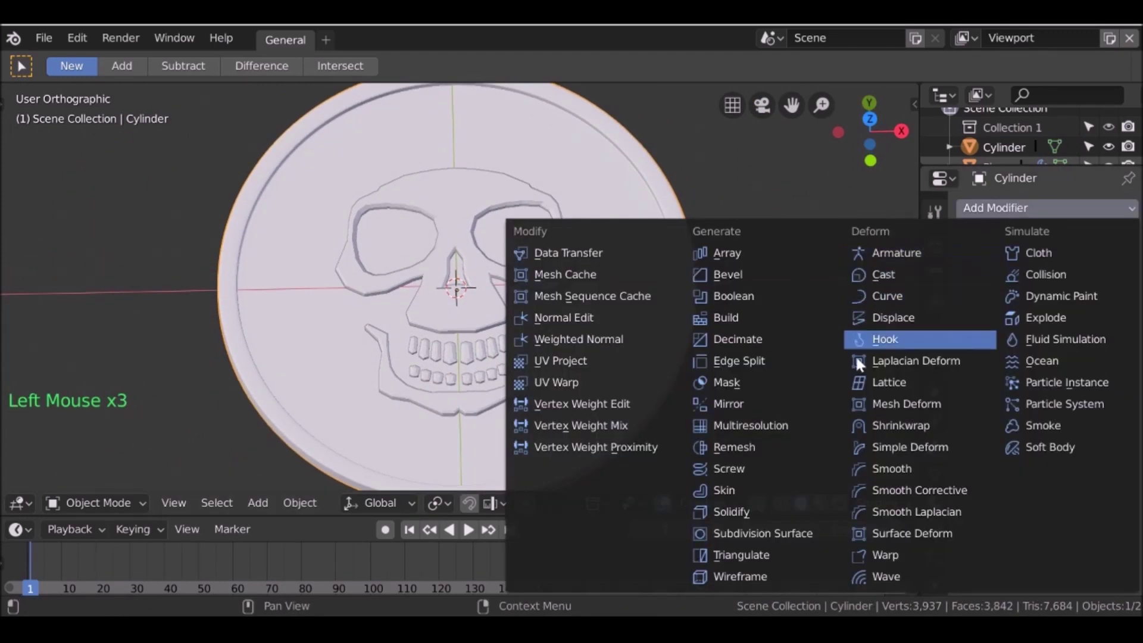
{"action": "left_click", "coordinate": [738, 402]}
{"action": "middle_click_drag", "start_coordinate": [658, 358], "coordinate": [617, 246]}
{"action": "left_click", "coordinate": [977, 310]}
{"action": "double_click", "coordinate": [969, 357]}
{"action": "left_click", "coordinate": [969, 359]}
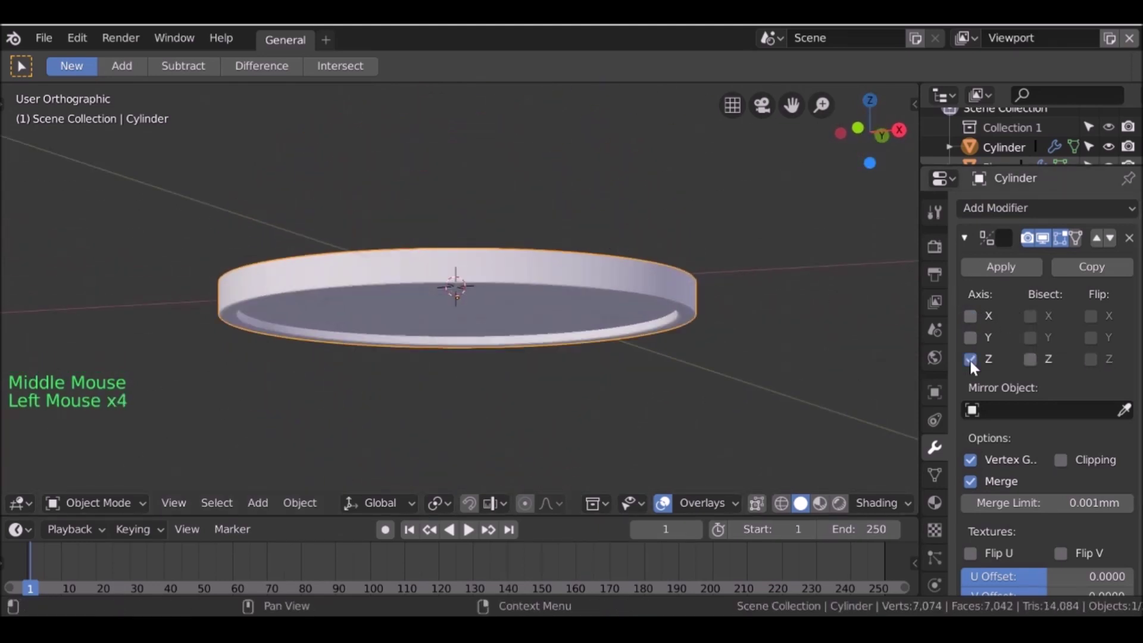
- Enable clipping on the disc's Mirror modifier and add a Boolean modifier to the disc with the skull Plane as its object
{"action": "left_click", "coordinate": [1073, 462]}
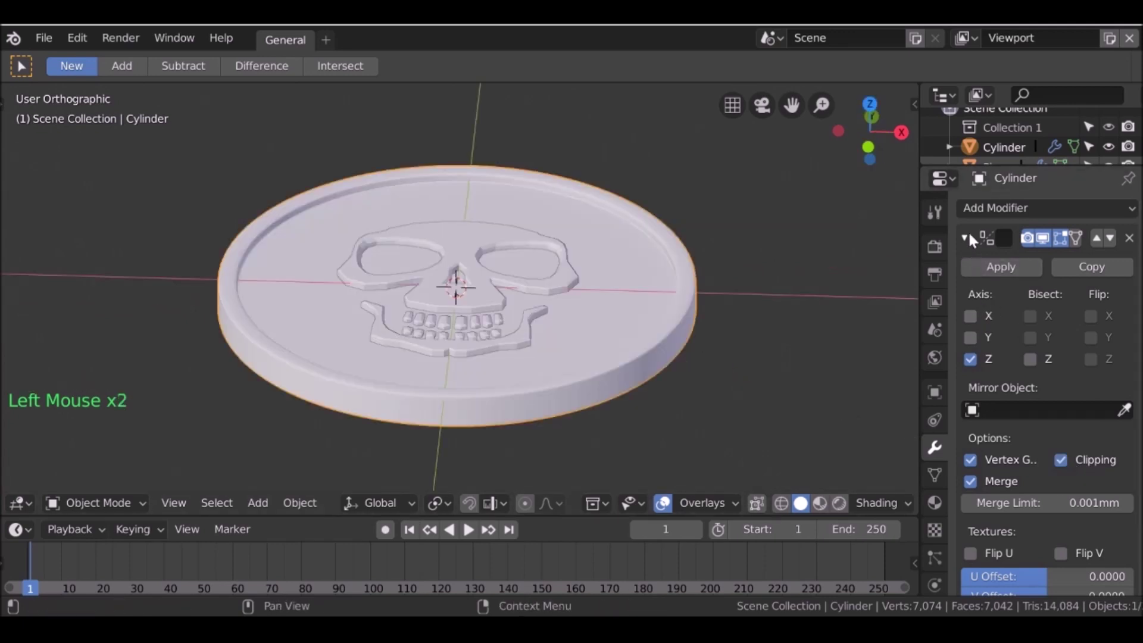
{"action": "left_click", "coordinate": [964, 234]}
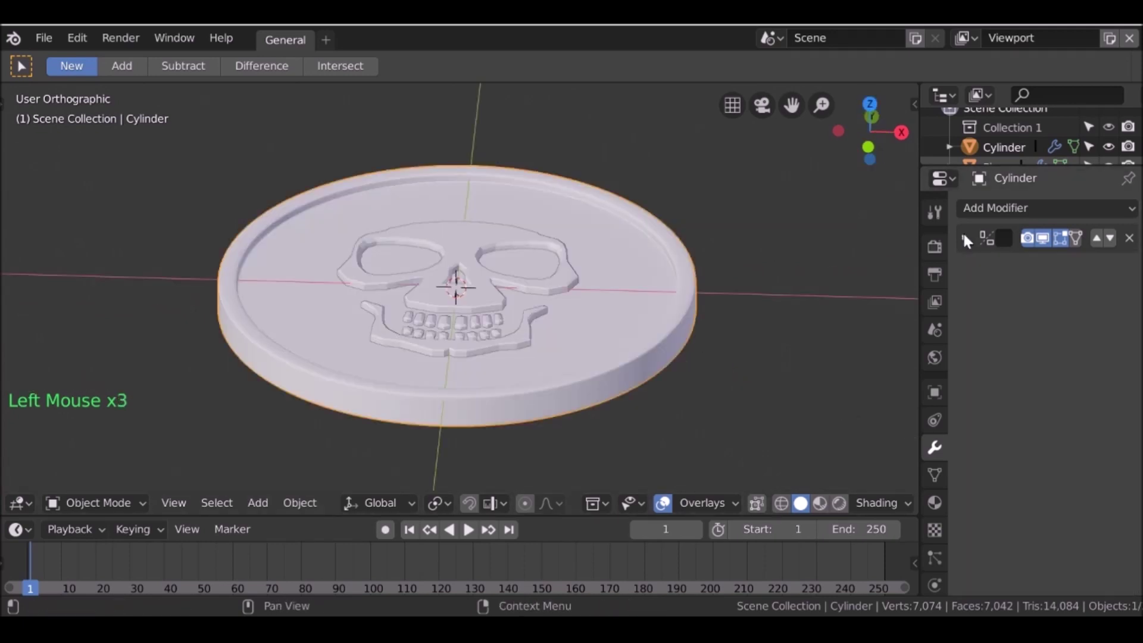
{"action": "left_click", "coordinate": [1007, 205]}
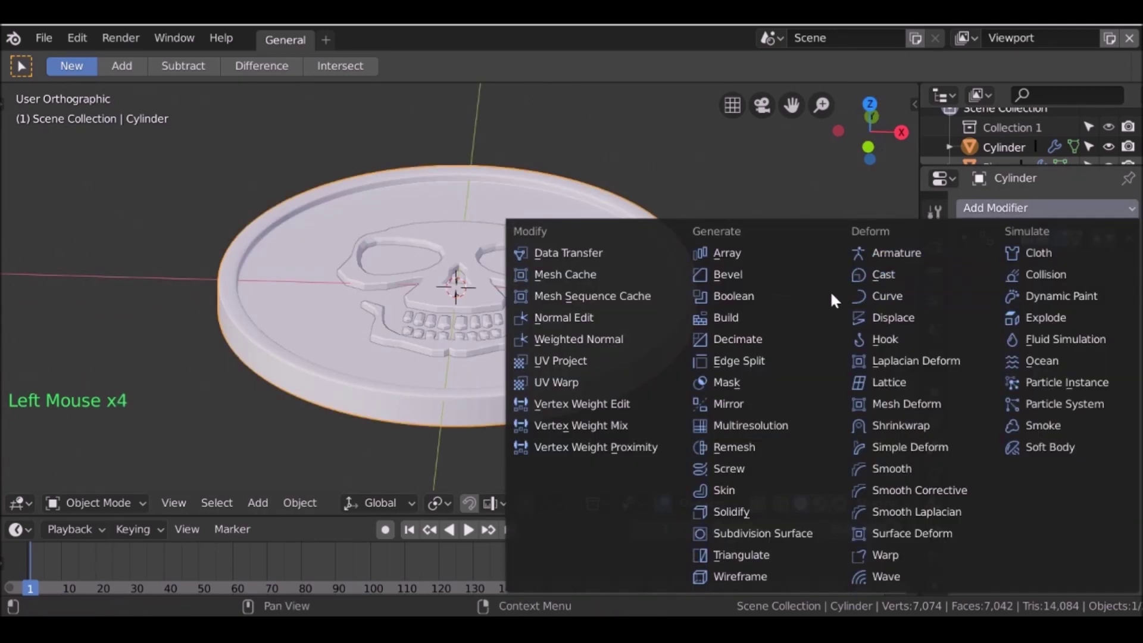
{"action": "left_click", "coordinate": [770, 294]}
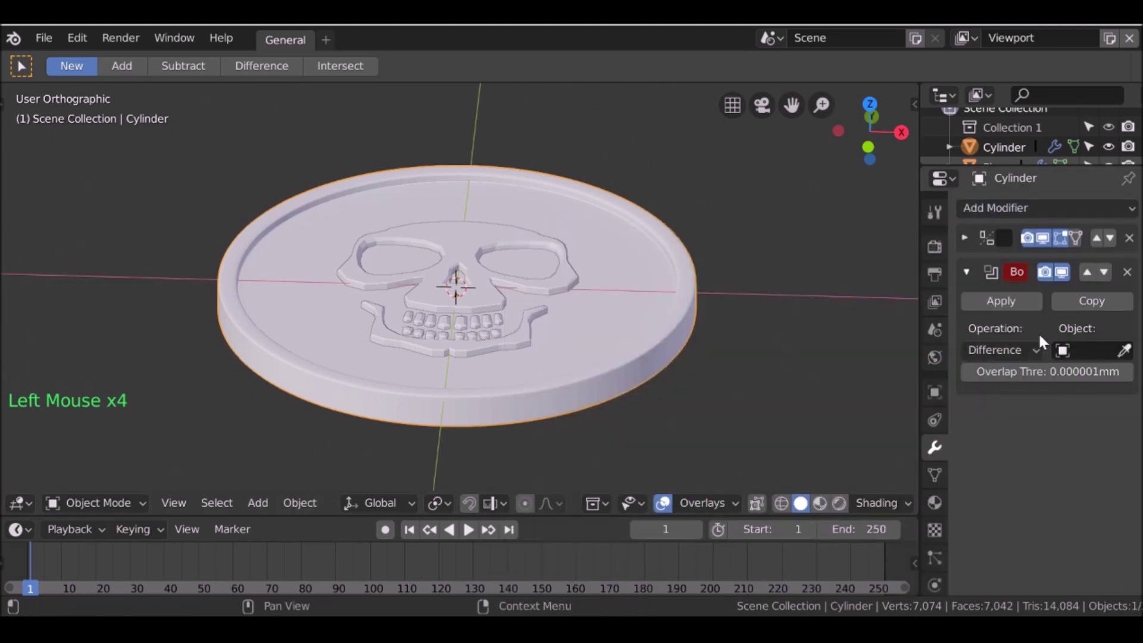
{"action": "left_click", "coordinate": [1122, 349]}
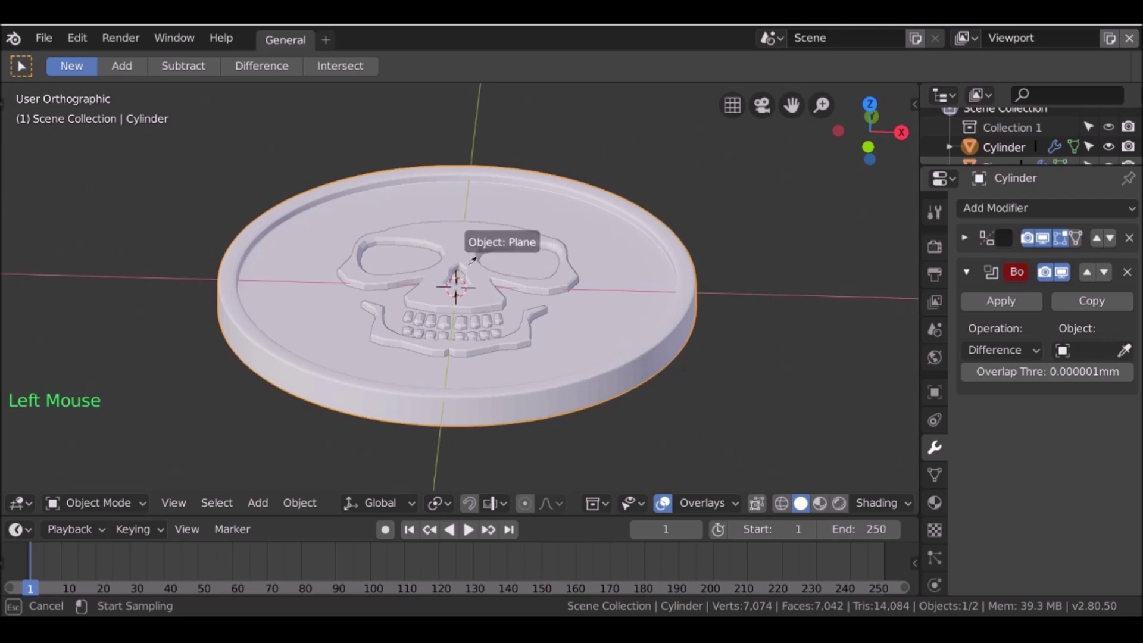
{"action": "left_click", "coordinate": [462, 238]}
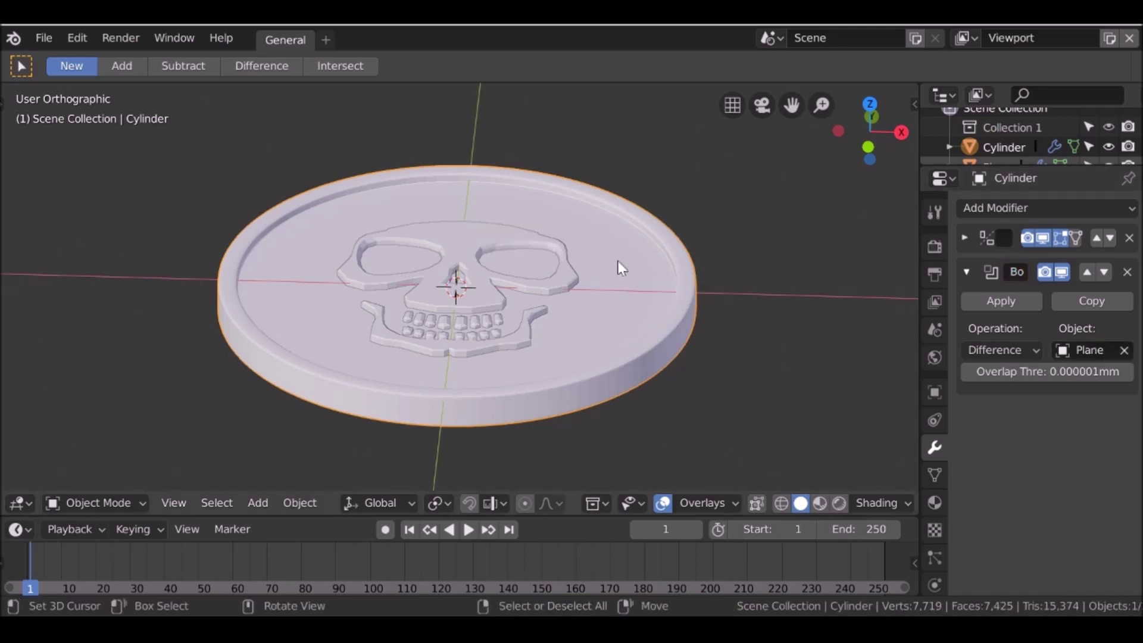
- Set the disc's Boolean operation to Union and apply the modifier
{"action": "left_click", "coordinate": [1023, 337]}
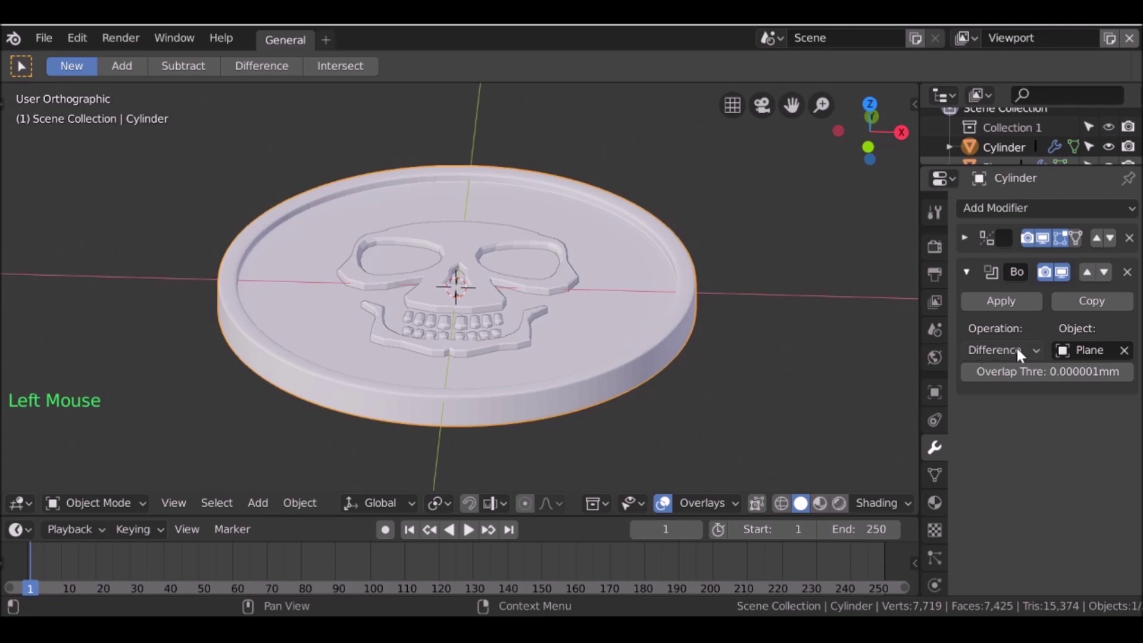
{"action": "left_click", "coordinate": [1017, 350]}
{"action": "left_click", "coordinate": [974, 390]}
{"action": "middle_click_drag", "start_coordinate": [696, 333], "coordinate": [594, 302]}
{"action": "scroll", "coordinate": [594, 302], "scroll_direction": "up", "scroll_amount": 4}
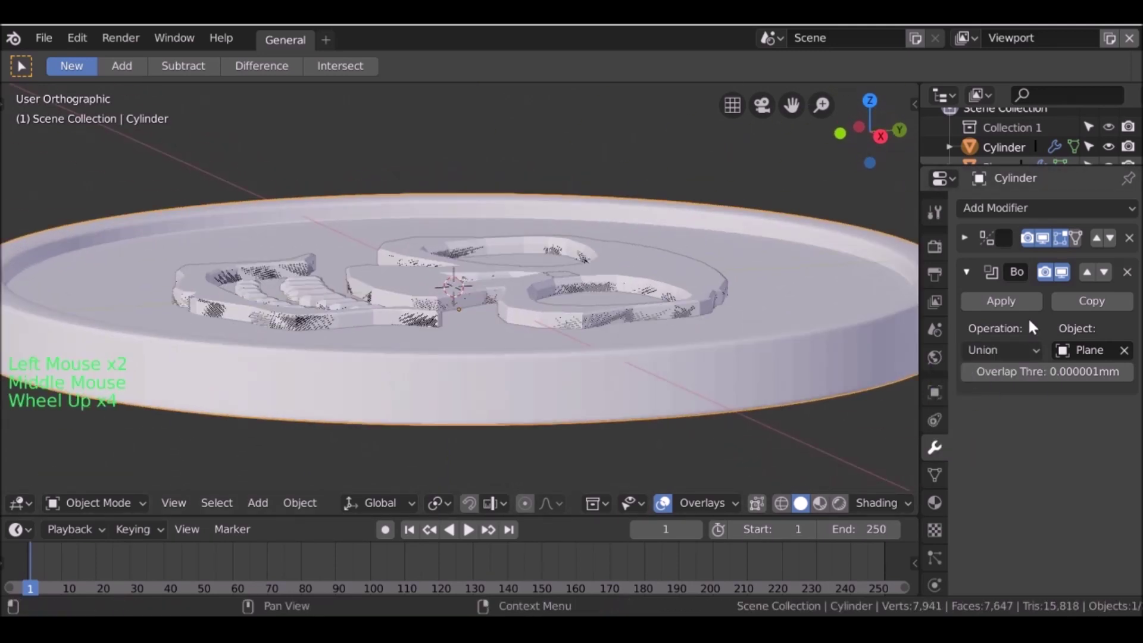
{"action": "left_click", "coordinate": [1002, 303]}
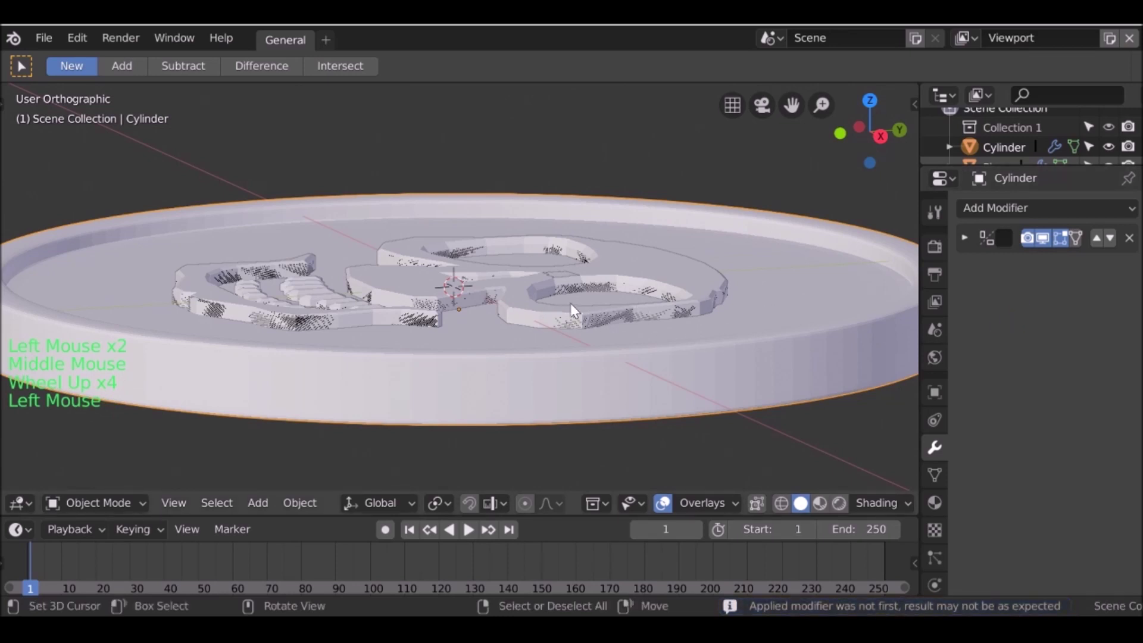
{"action": "scroll", "coordinate": [651, 336], "scroll_direction": "down", "scroll_amount": 1}
{"action": "key", "text": "g"}
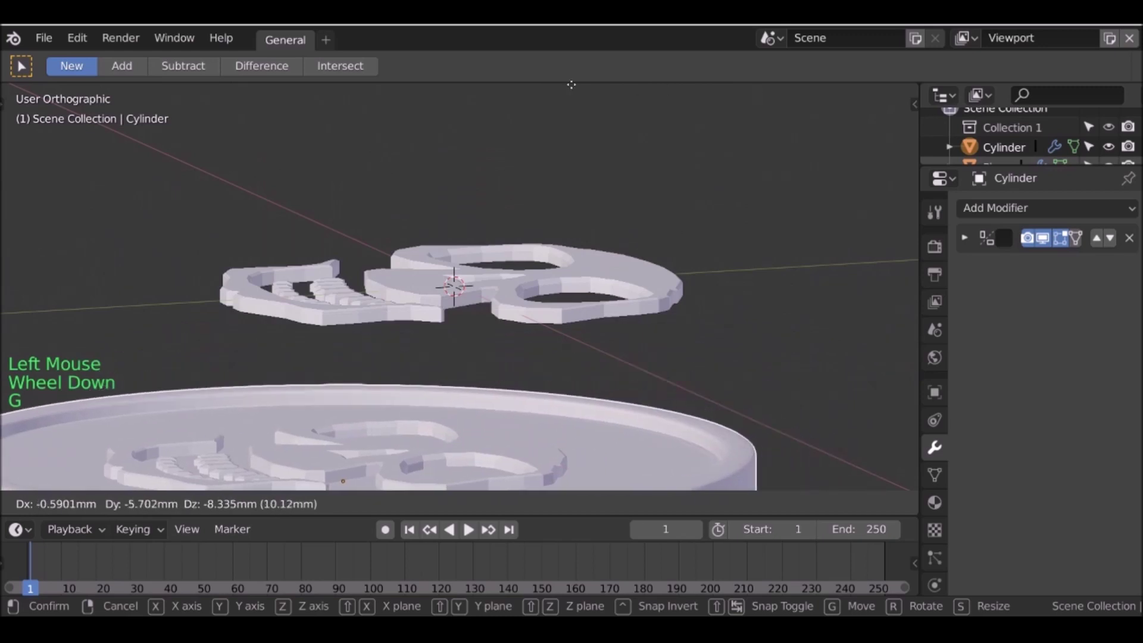
{"action": "key", "text": "Escape"}
- Move the separate skull object off the coin to a free spot beside it
{"action": "right_click", "coordinate": [556, 261]}
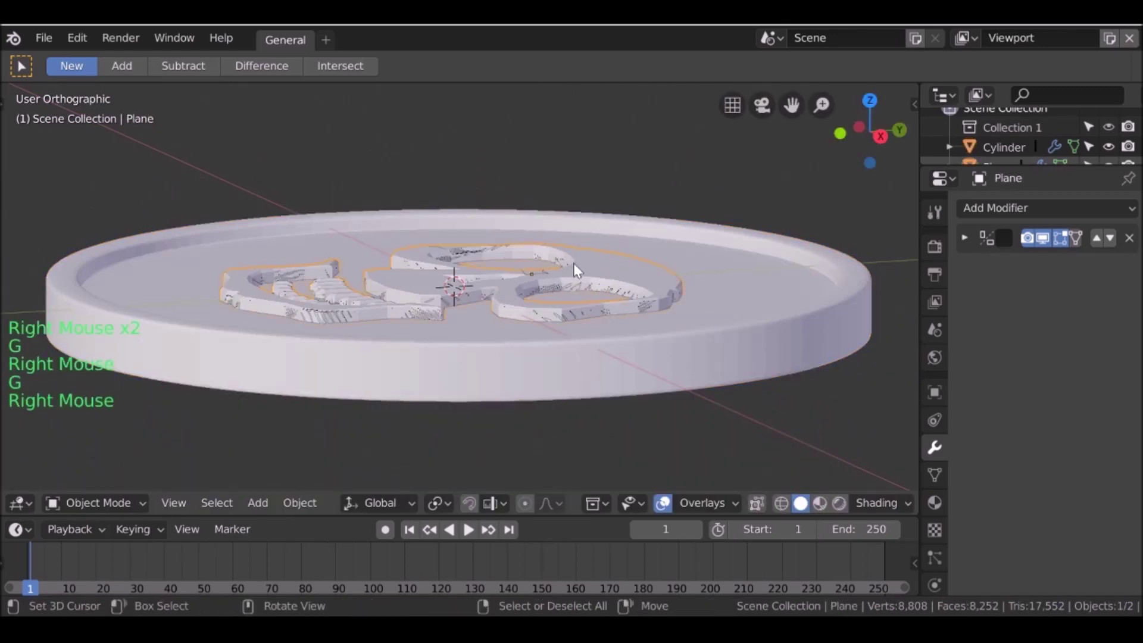
{"action": "scroll", "coordinate": [573, 263], "scroll_direction": "down", "scroll_amount": 3}
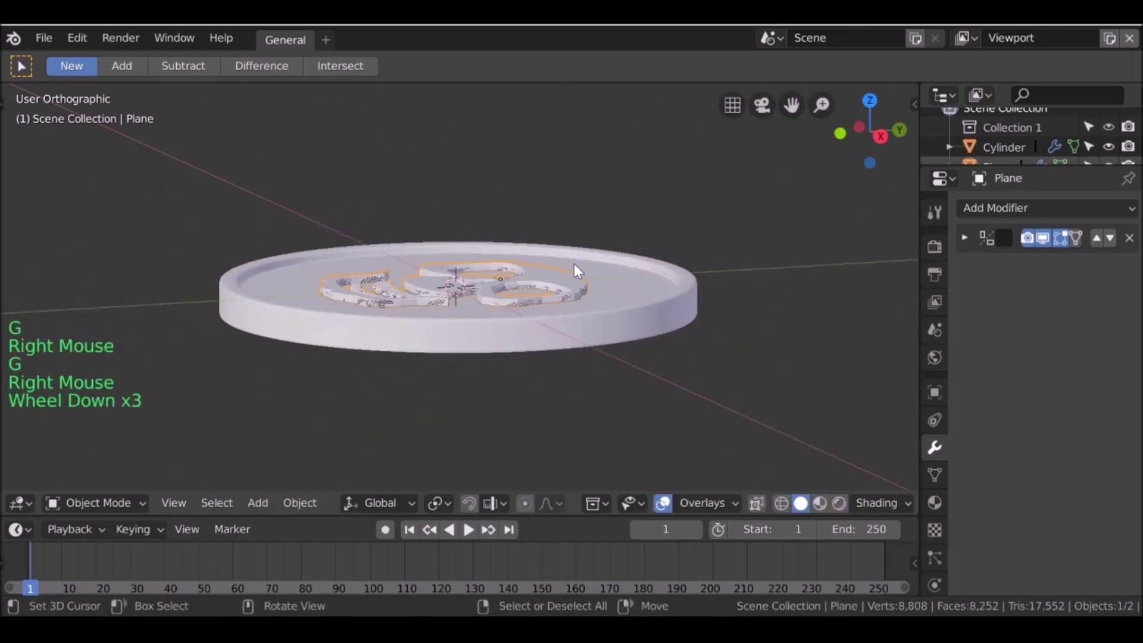
{"action": "middle_click_drag", "start_coordinate": [574, 263], "coordinate": [640, 312]}
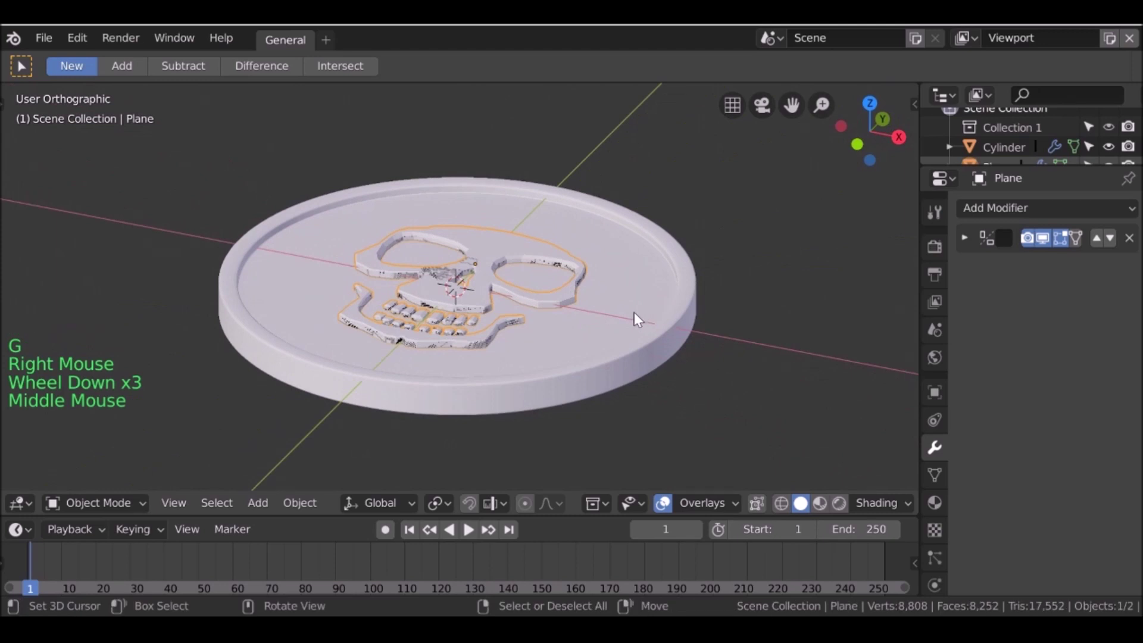
{"action": "key", "text": "g"}
{"action": "left_click", "coordinate": [805, 342]}
{"action": "scroll", "coordinate": [804, 342], "scroll_direction": "down", "scroll_amount": 4}
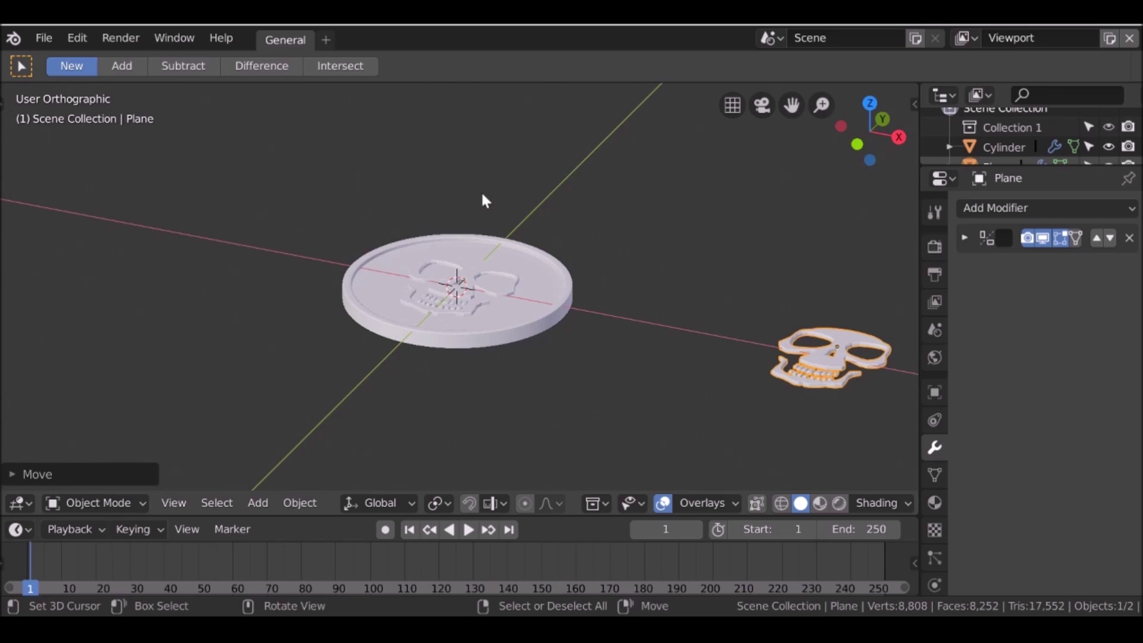
- Inspect the skull relief merged into the coin, select the coin and save the file
{"action": "scroll", "coordinate": [502, 234], "scroll_direction": "up", "scroll_amount": 6}
{"action": "middle_click_drag", "start_coordinate": [502, 234], "coordinate": [648, 248]}
{"action": "scroll", "coordinate": [648, 248], "scroll_direction": "down", "scroll_amount": 4}
{"action": "right_click", "coordinate": [614, 306]}
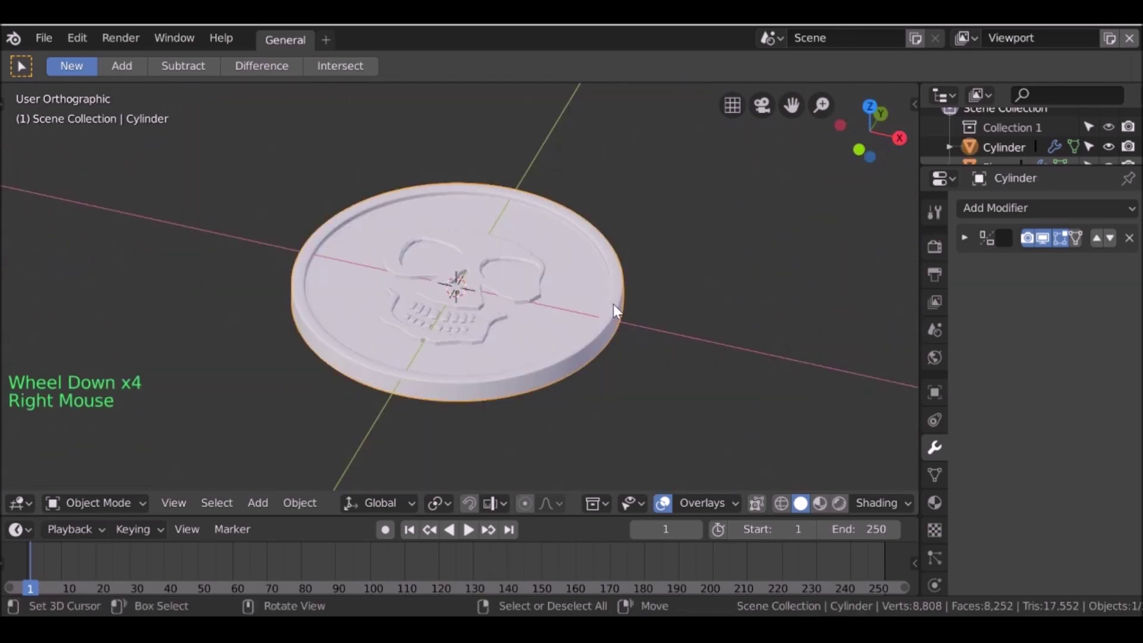
{"action": "key", "text": "ctrl+s"}
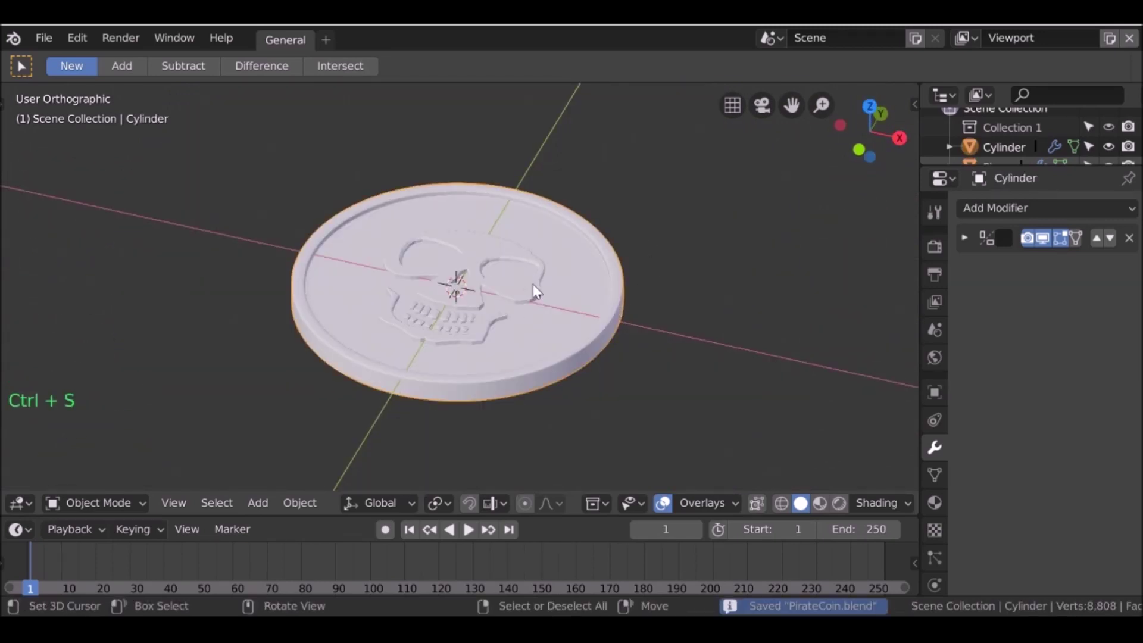
- Export the selected coin in STL format as PirateCoin.stl into the Pirate Coin folder under Tutorials\3d prints
{"action": "right_click", "coordinate": [411, 291]}
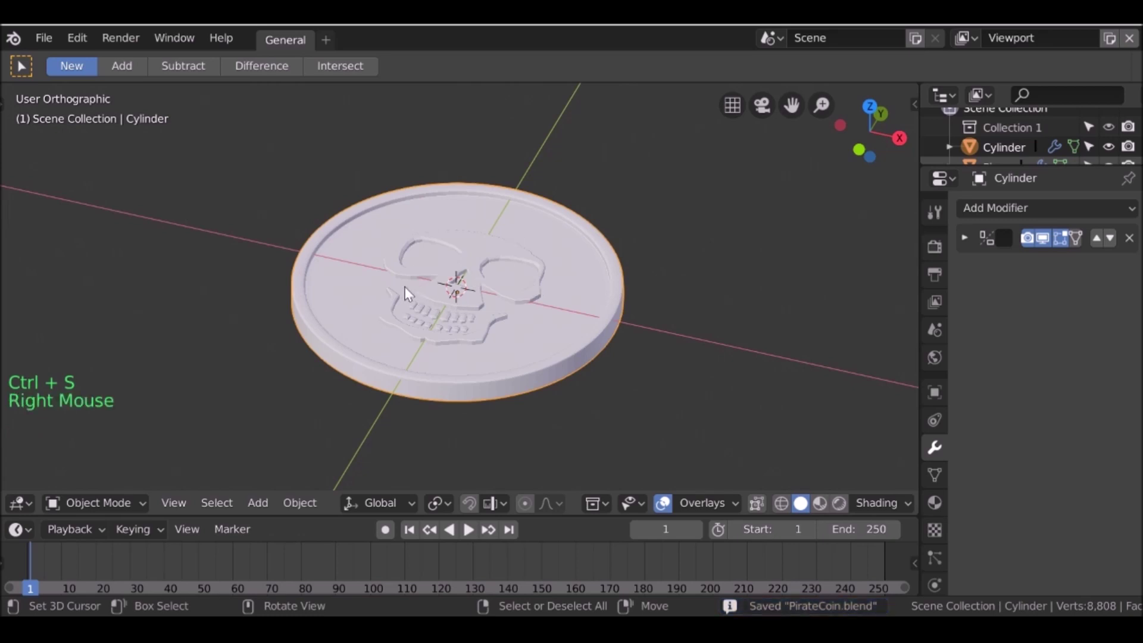
{"action": "left_click", "coordinate": [45, 38]}
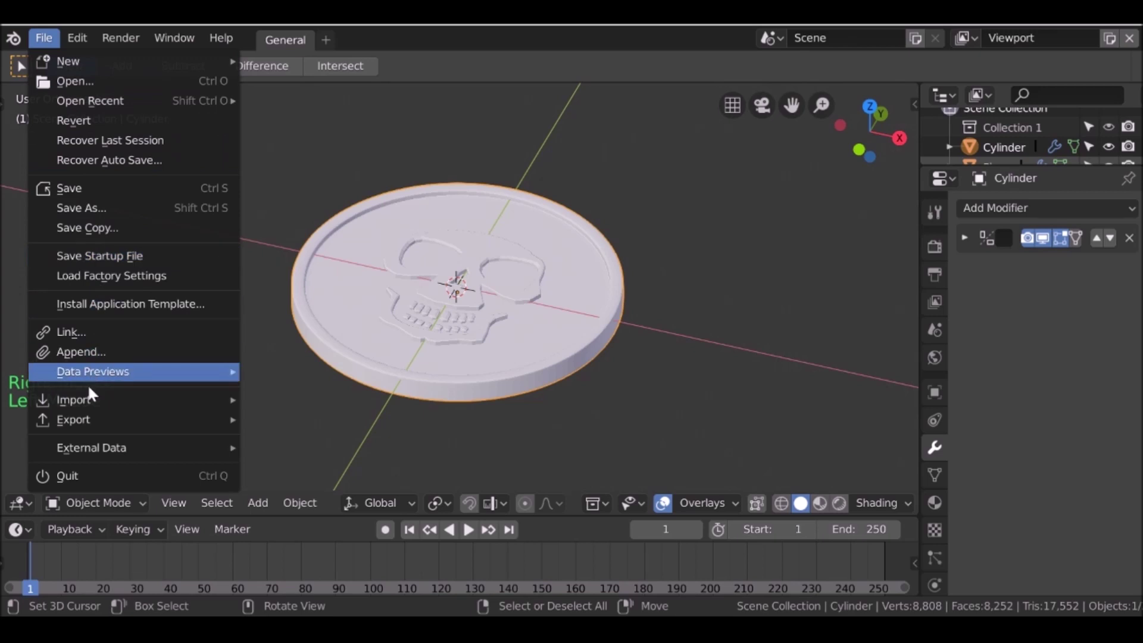
{"action": "mouse_move", "coordinate": [92, 416]}
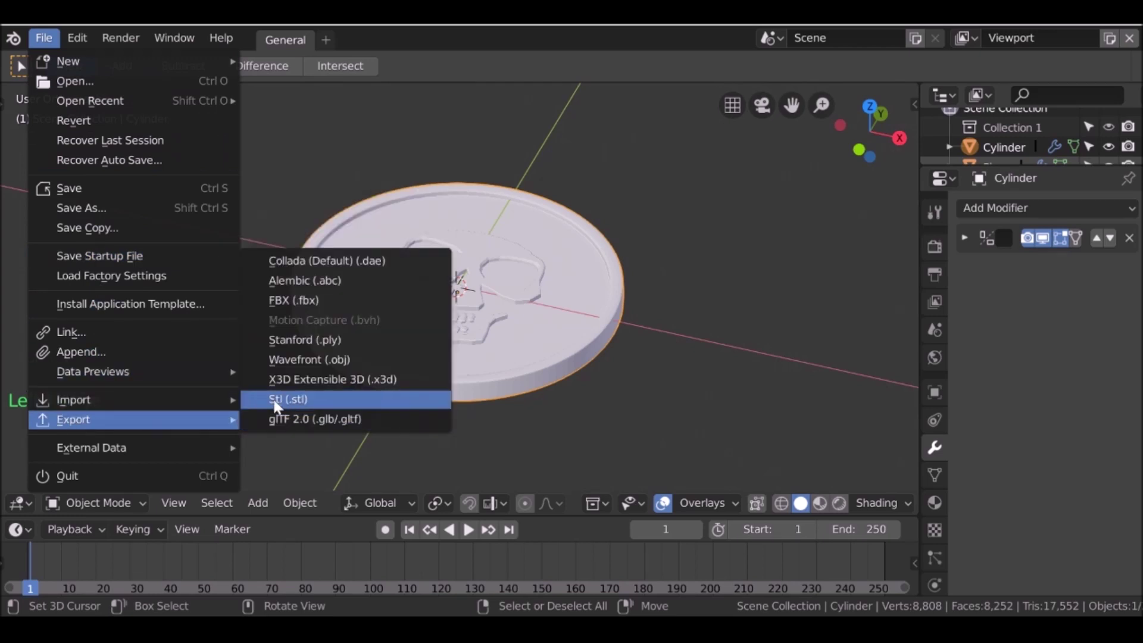
{"action": "left_click", "coordinate": [373, 399]}
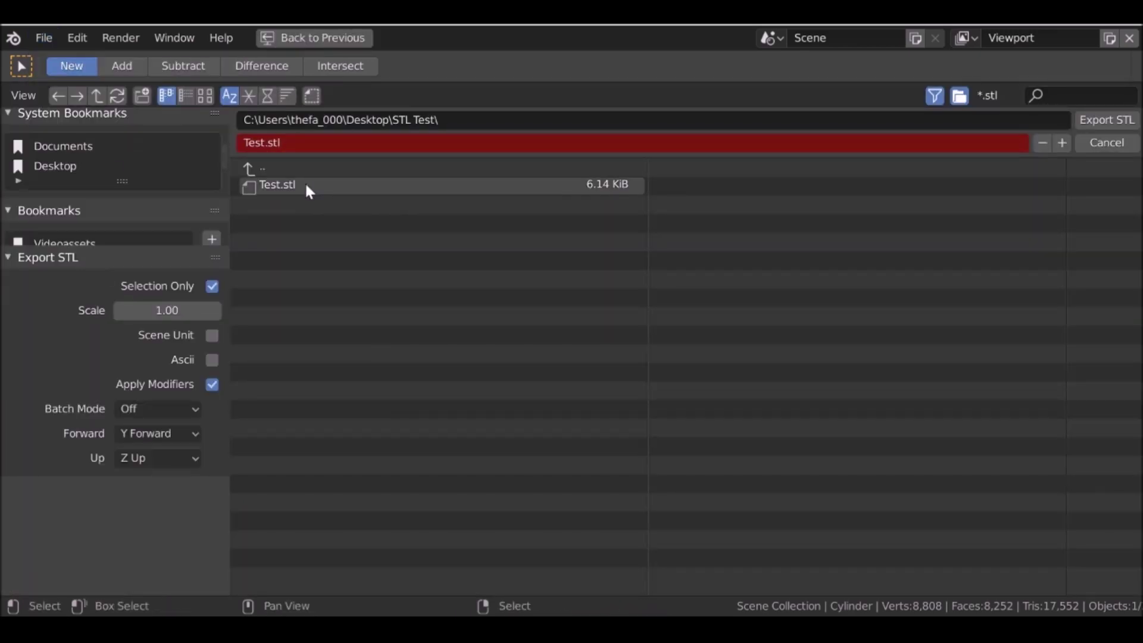
{"action": "scroll", "coordinate": [102, 185], "scroll_direction": "down", "scroll_amount": 4}
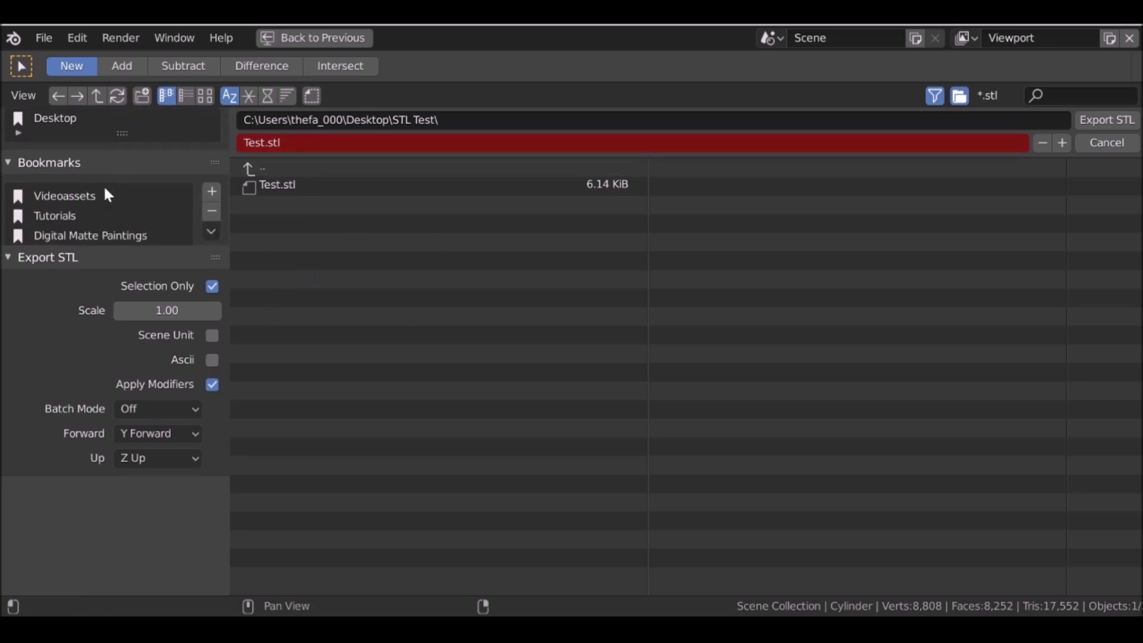
{"action": "left_click", "coordinate": [106, 190]}
{"action": "left_click", "coordinate": [281, 142]}
{"action": "type", "text": "Pir"}
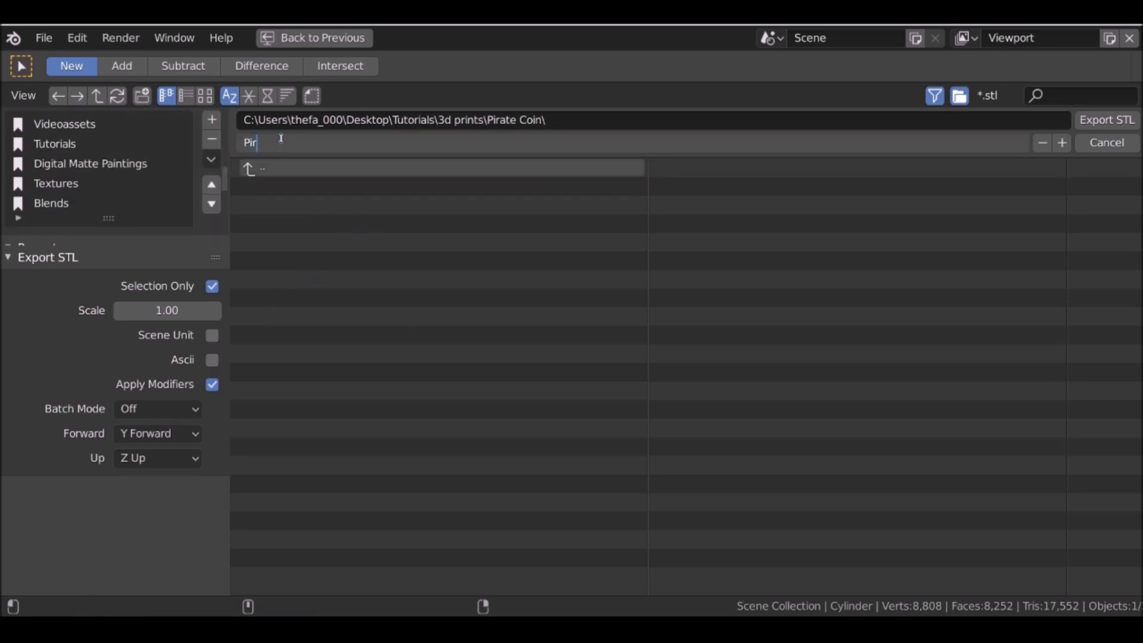
{"action": "type", "text": "ateCoin"}
{"action": "key", "text": "Return"}
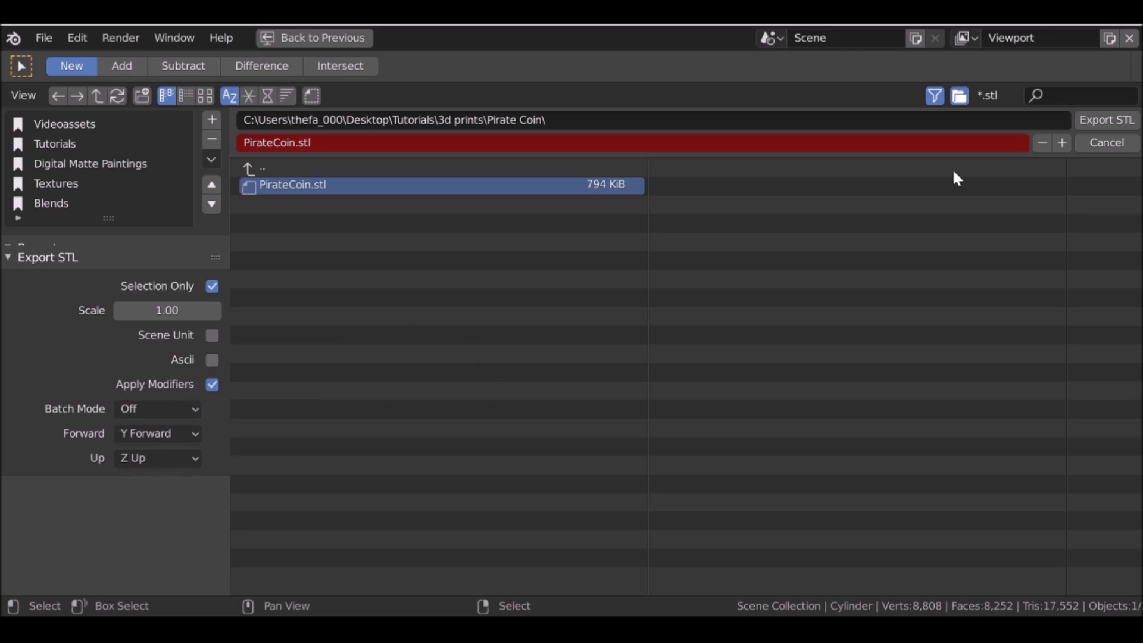
{"action": "left_click", "coordinate": [1100, 120]}
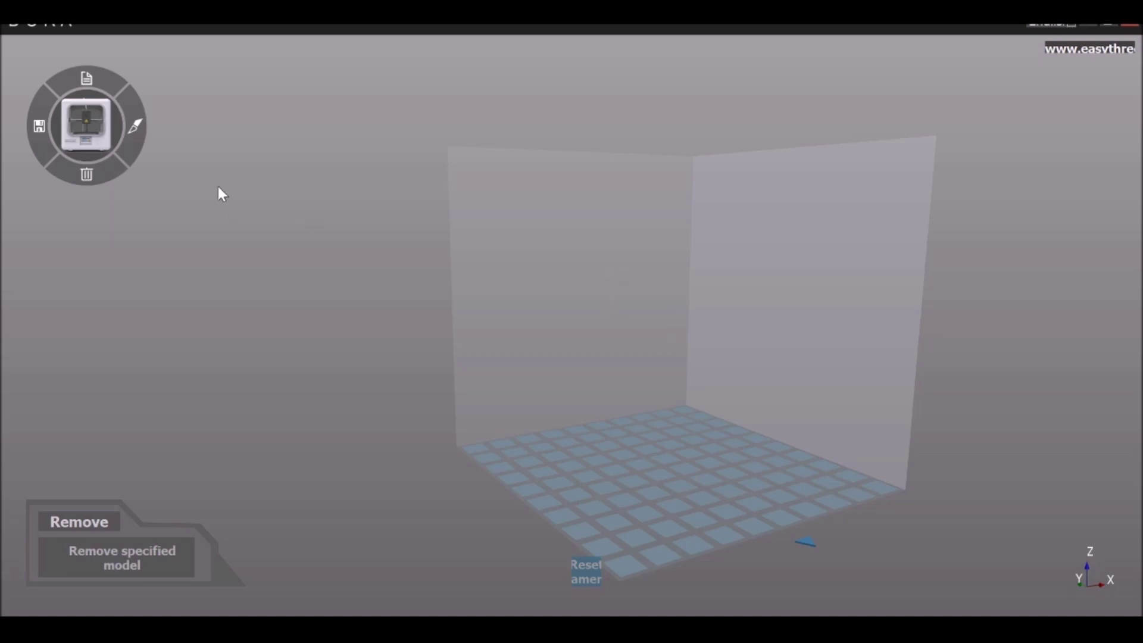
- Switch to the 3D-printing slicer, load the coin's STL file and slice it with the one-key Fast preset
{"action": "left_click", "coordinate": [88, 79]}
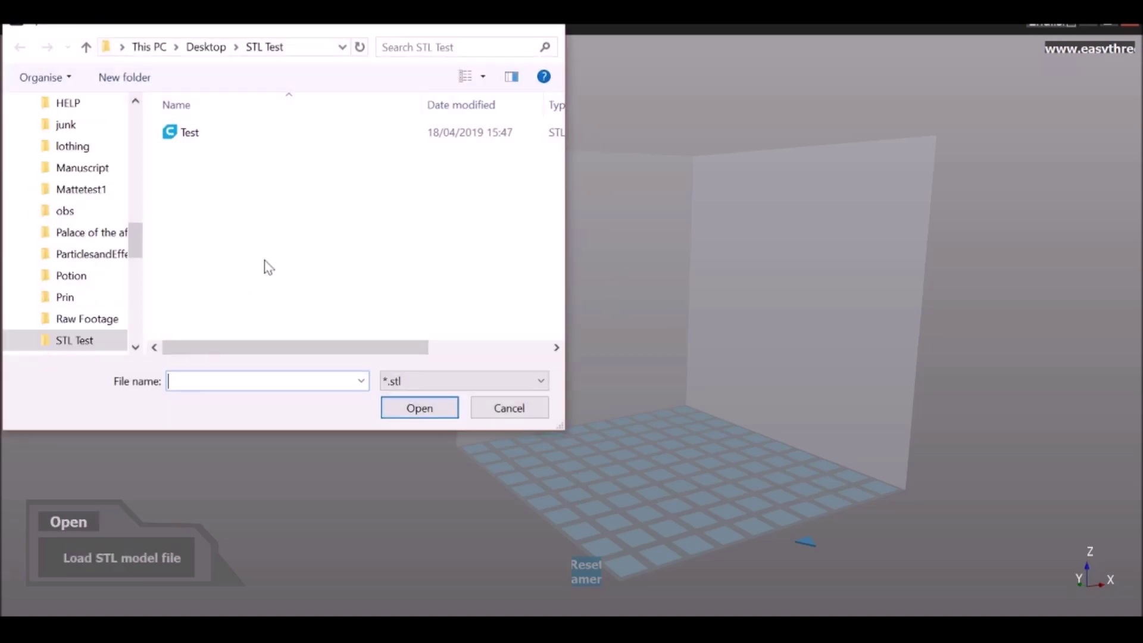
{"action": "double_click", "coordinate": [200, 136]}
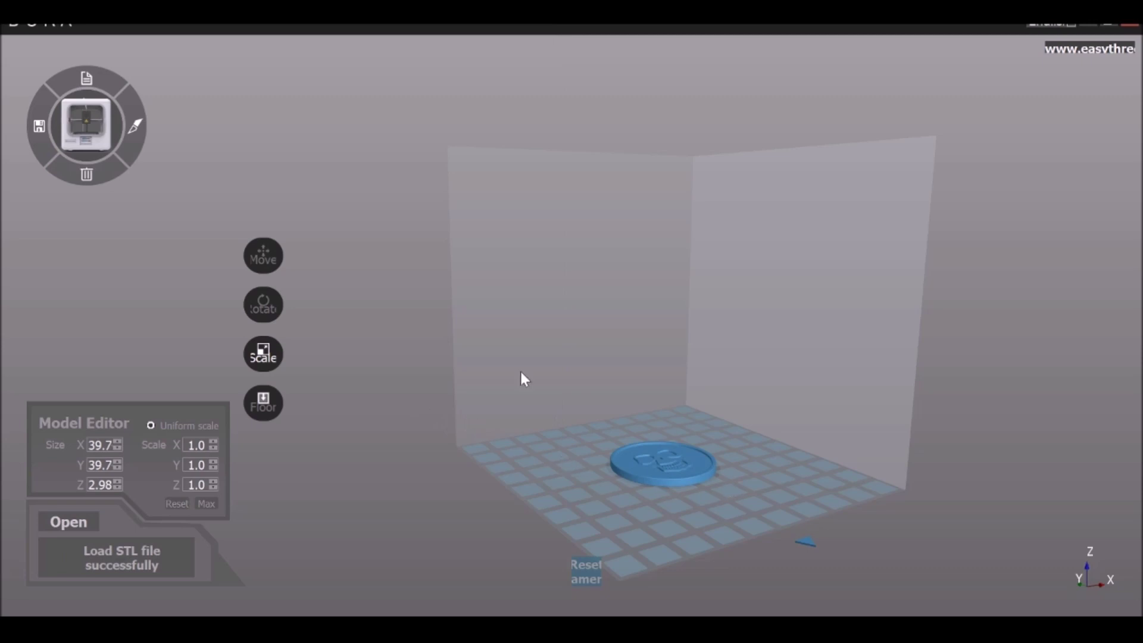
{"action": "left_click", "coordinate": [140, 116]}
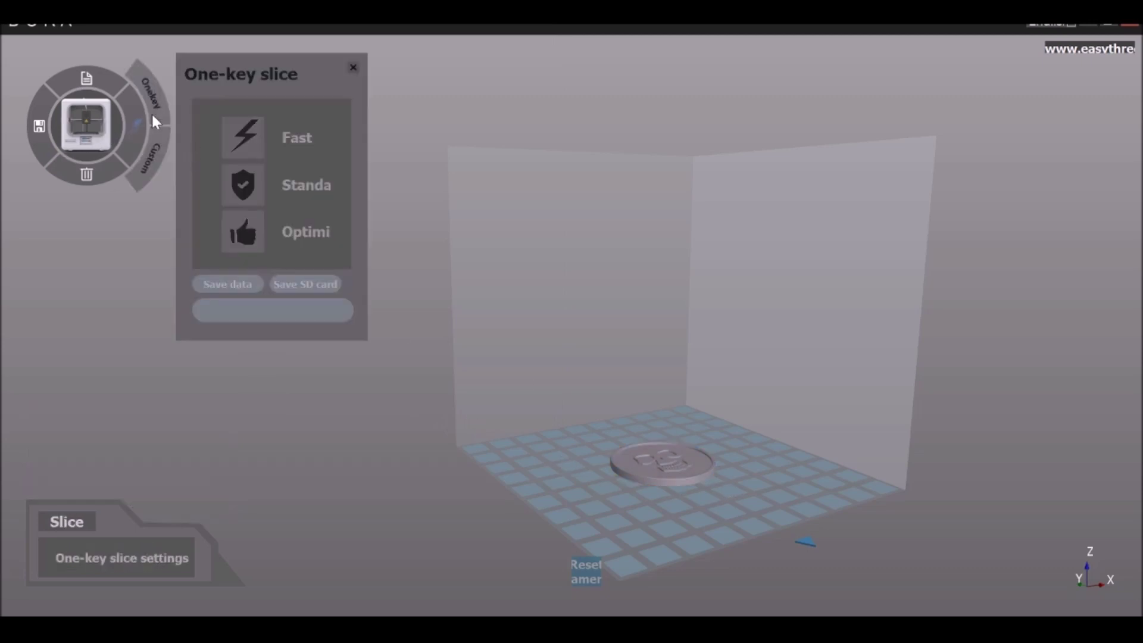
{"action": "left_click", "coordinate": [242, 129]}
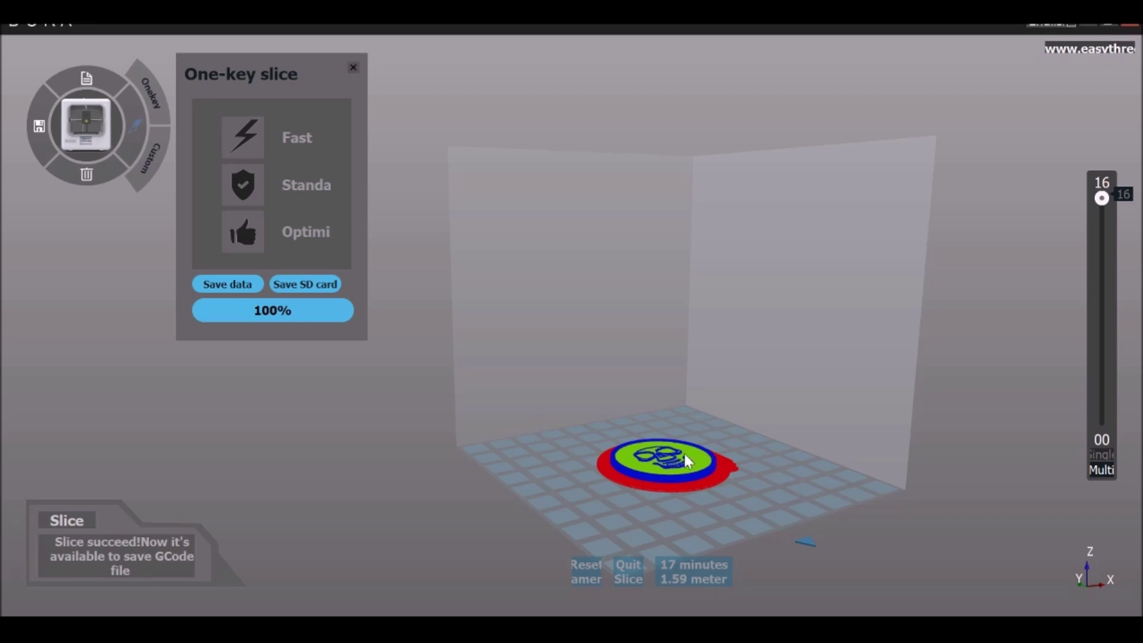
- Open the custom slice settings and examine the sliced coin's toolpaths up close
{"action": "left_click", "coordinate": [153, 162]}
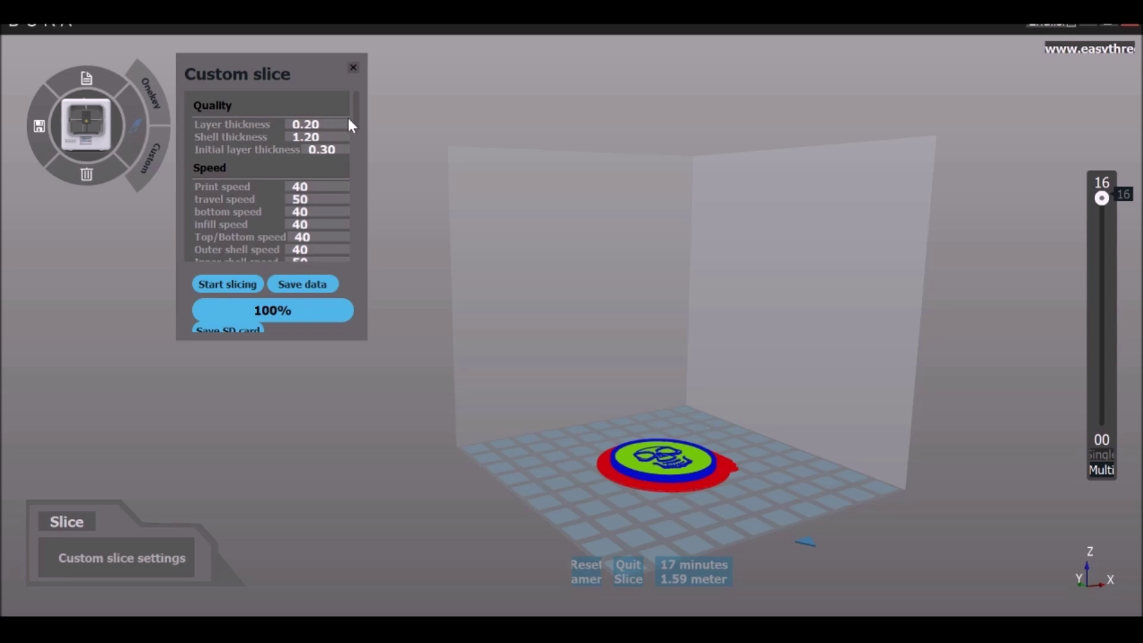
{"action": "scroll", "coordinate": [679, 454], "scroll_direction": "up", "scroll_amount": 5}
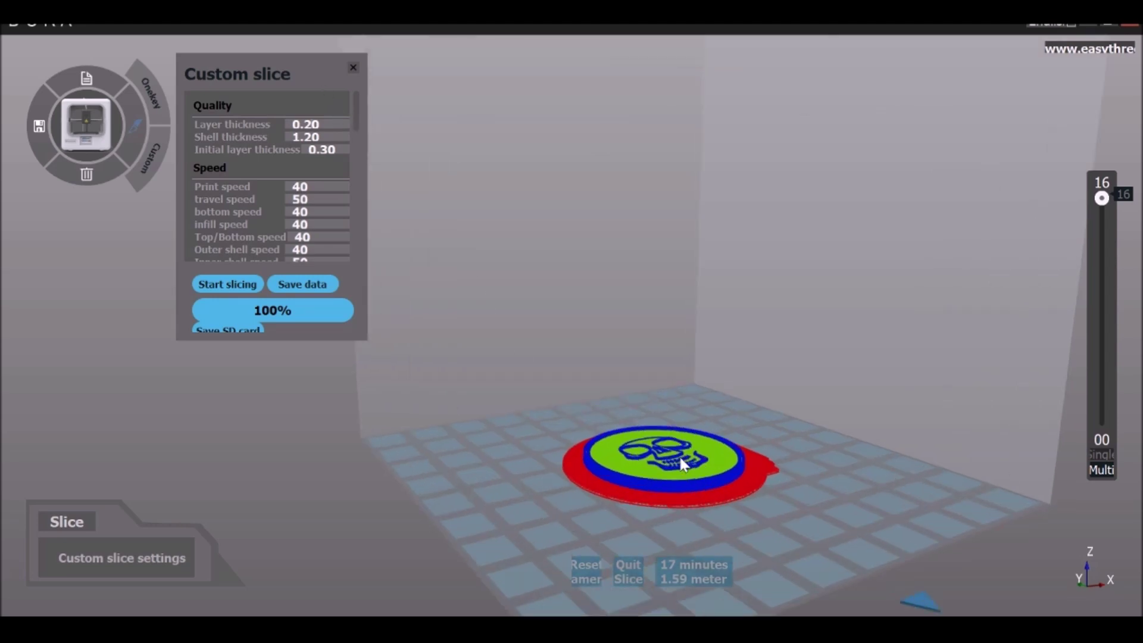
{"action": "scroll", "coordinate": [682, 464], "scroll_direction": "up", "scroll_amount": 3}
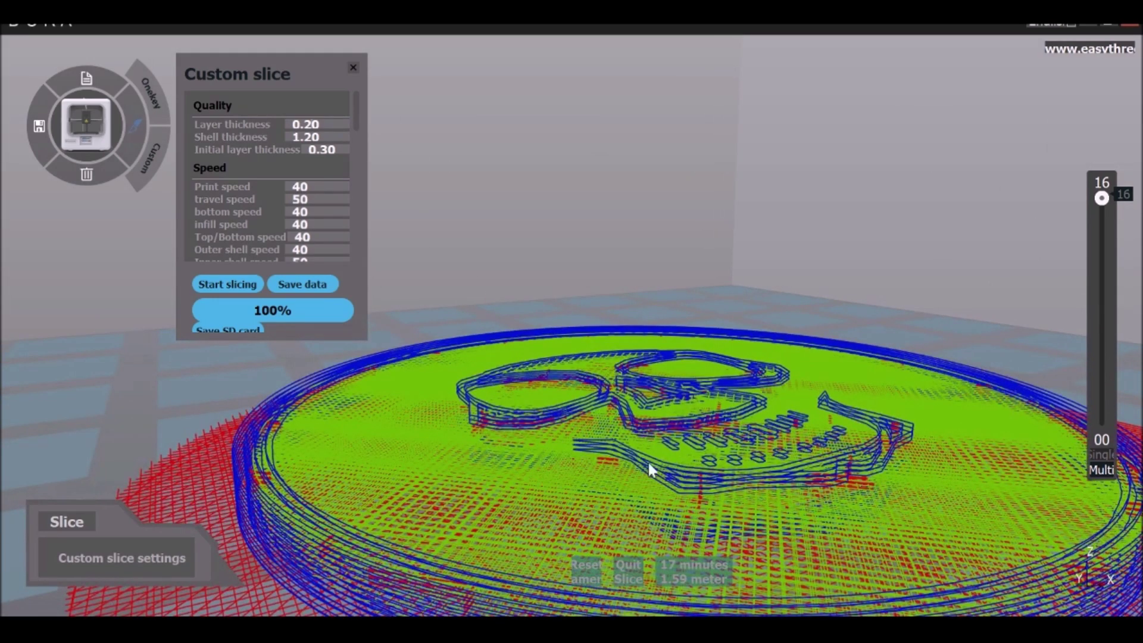
{"action": "scroll", "coordinate": [757, 436], "scroll_direction": "down", "scroll_amount": 6}
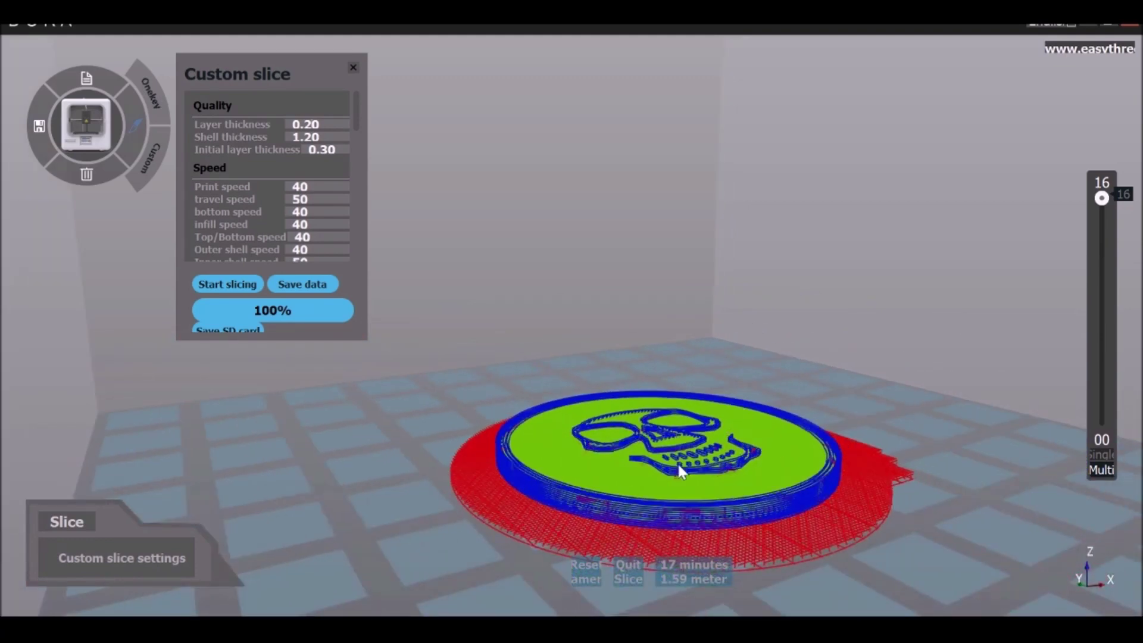